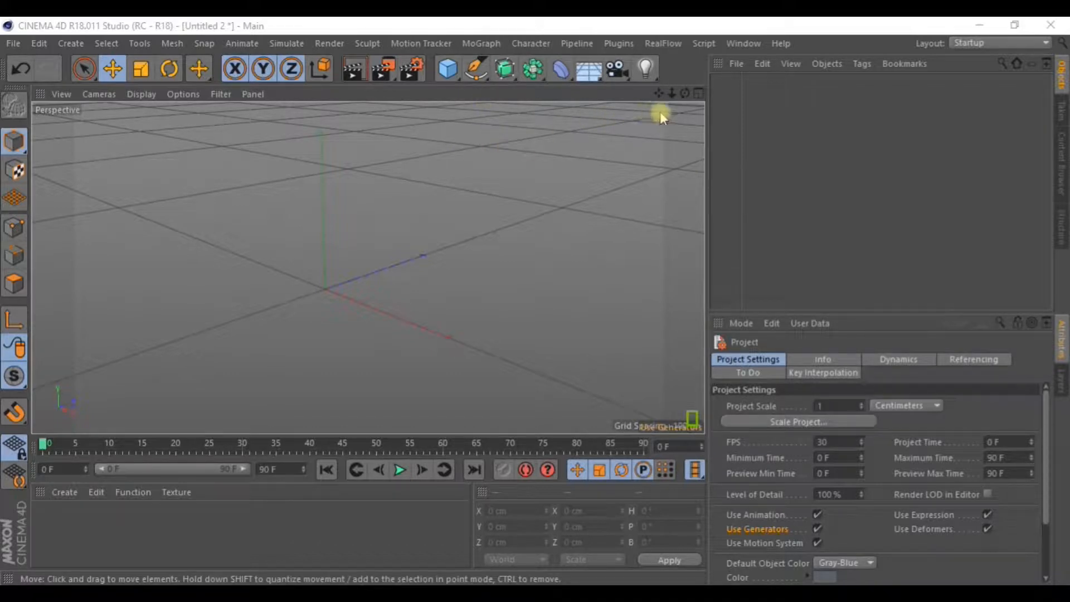
# Add a 200 cm reference Cube in a maximized Right view and zoom in.
pyautogui.click(697, 92)
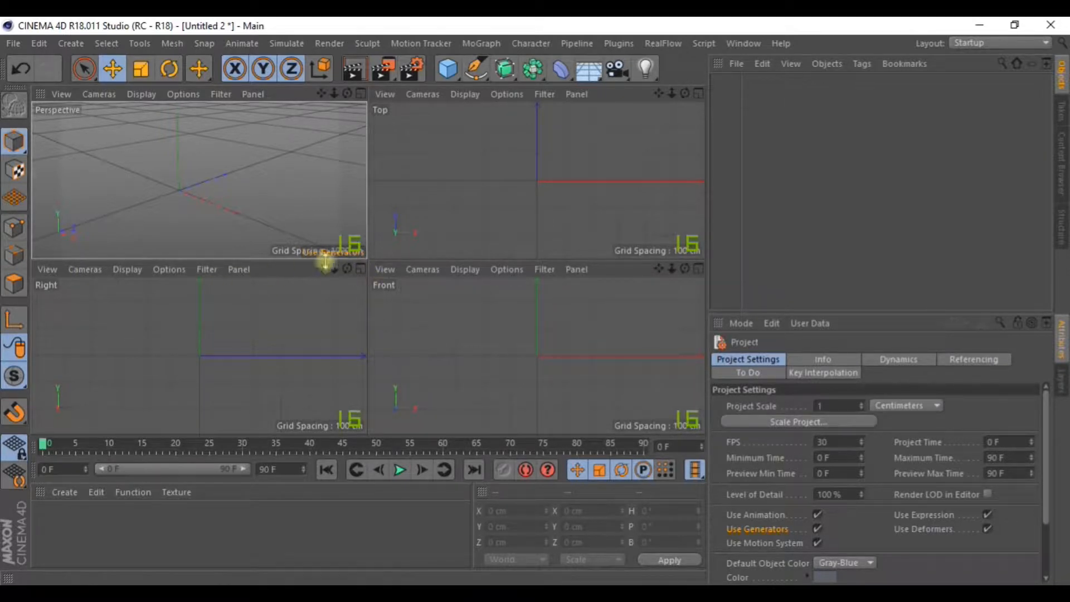
pyautogui.click(361, 269)
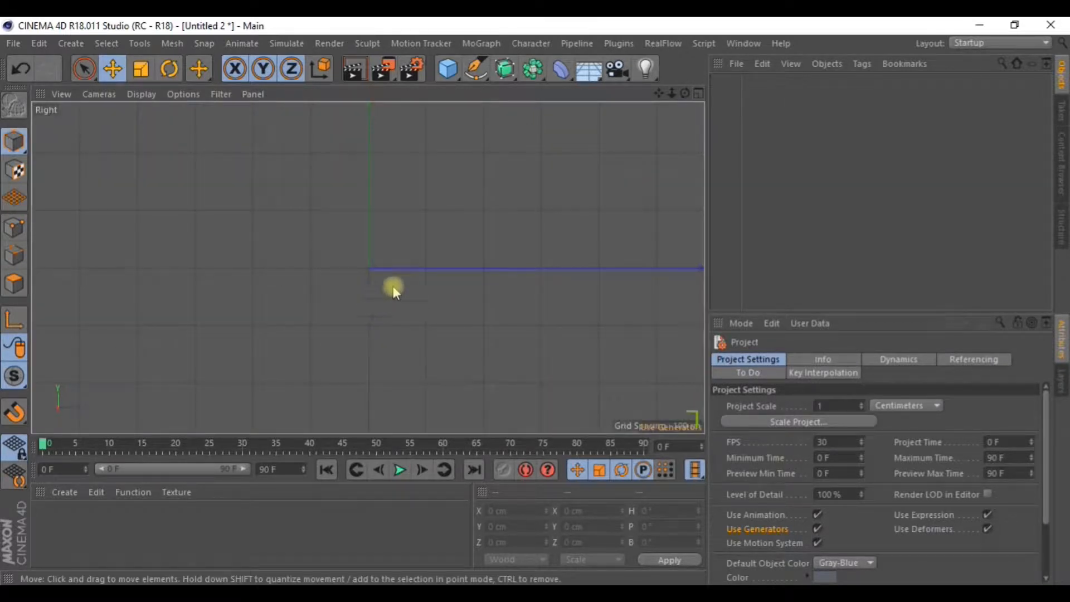
pyautogui.click(449, 73)
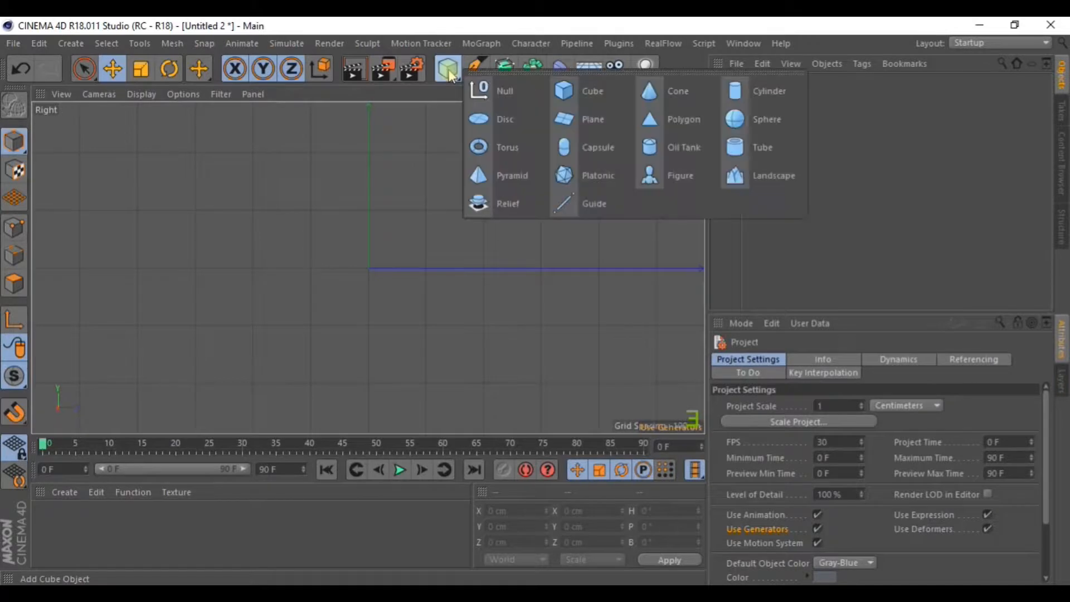
pyautogui.click(591, 98)
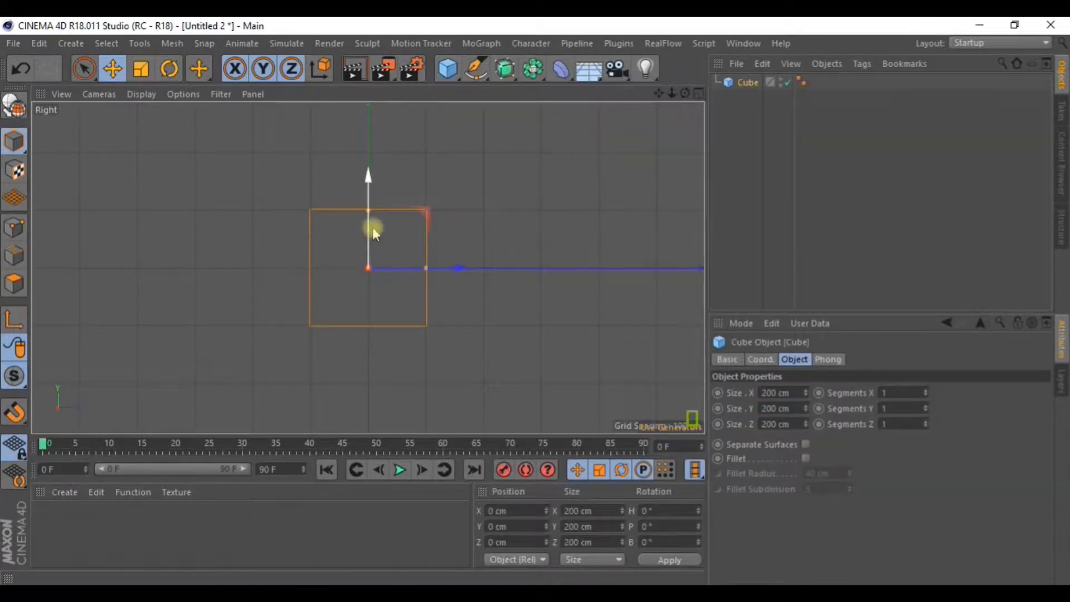
pyautogui.scroll(5, 390, 274)
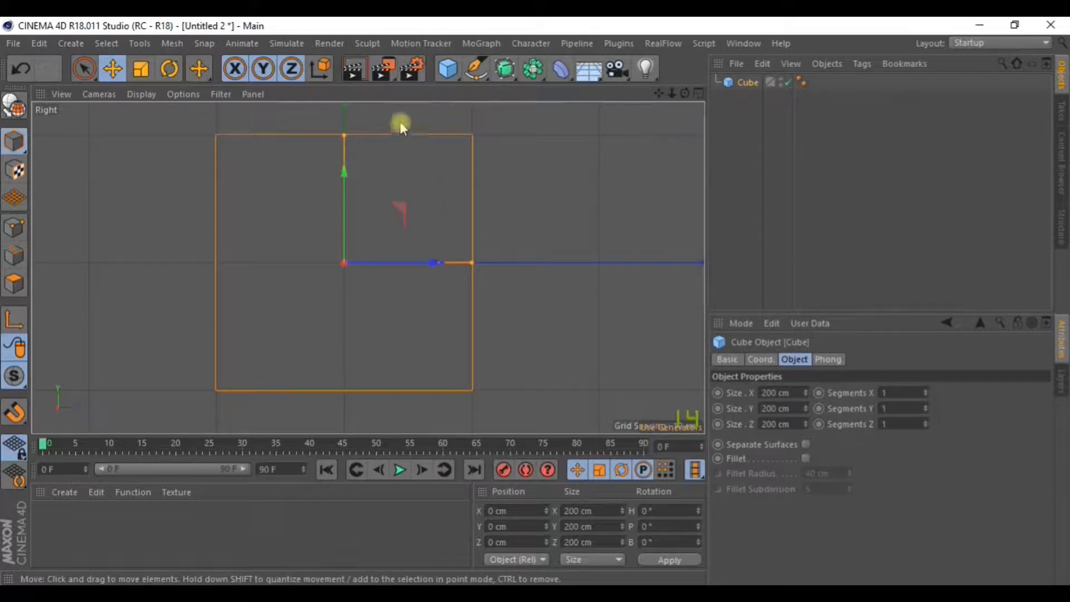
# With the Pen tool, start the Bezier profile at the top centre and curve it downward.
pyautogui.click(475, 68)
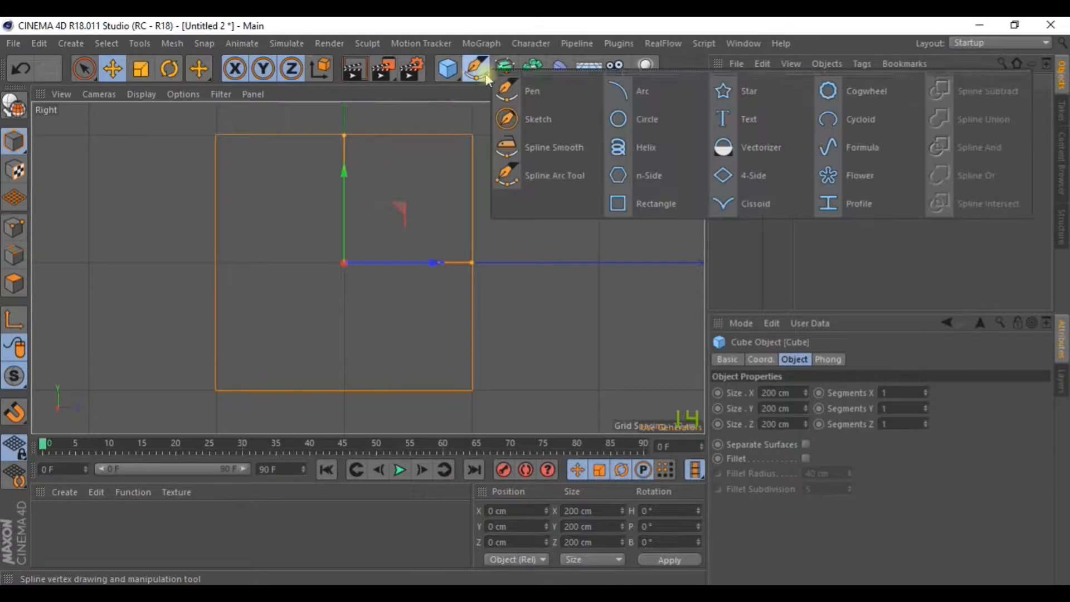
pyautogui.click(530, 92)
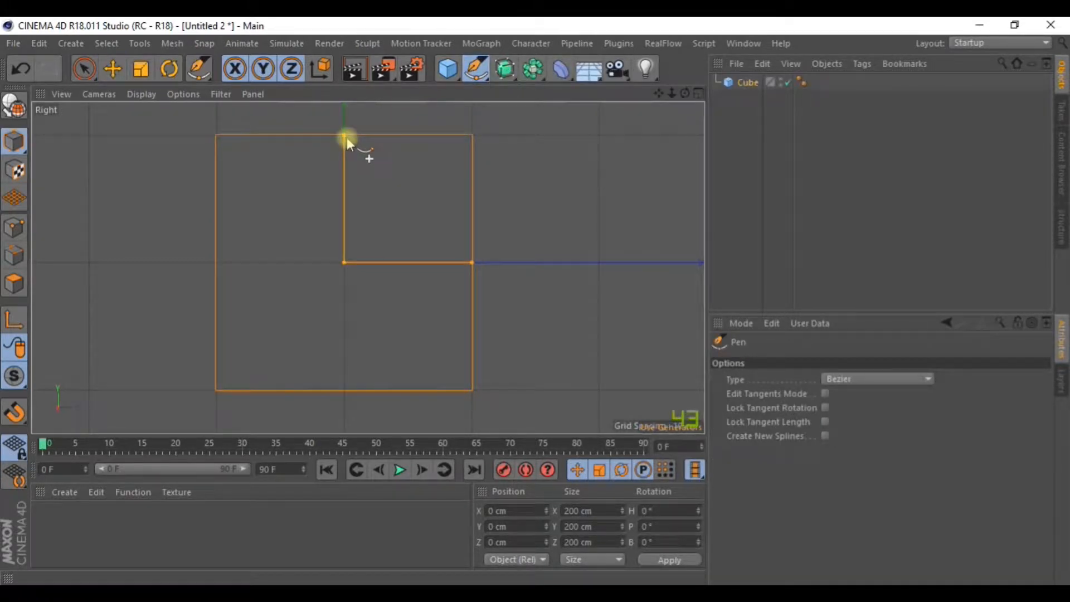
pyautogui.click(724, 151)
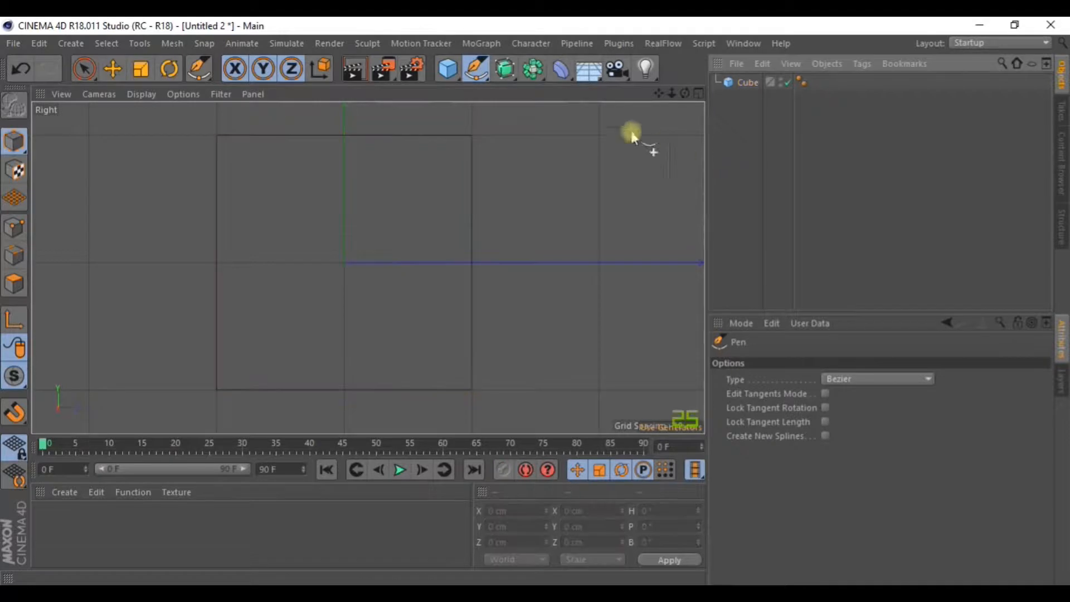
pyautogui.click(345, 137)
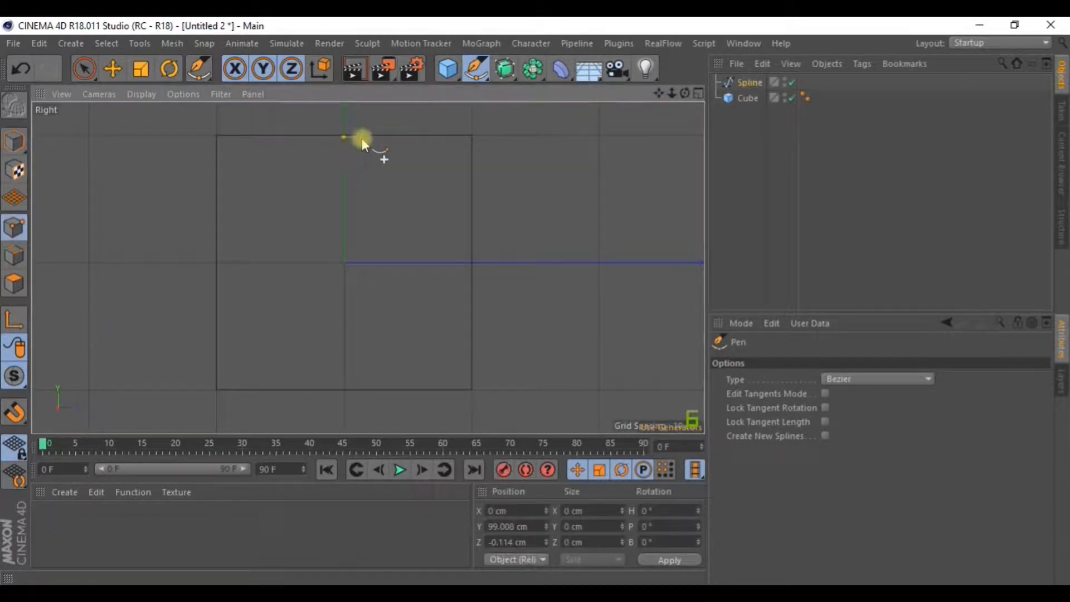
pyautogui.moveTo(457, 184); pyautogui.dragTo(466, 225)
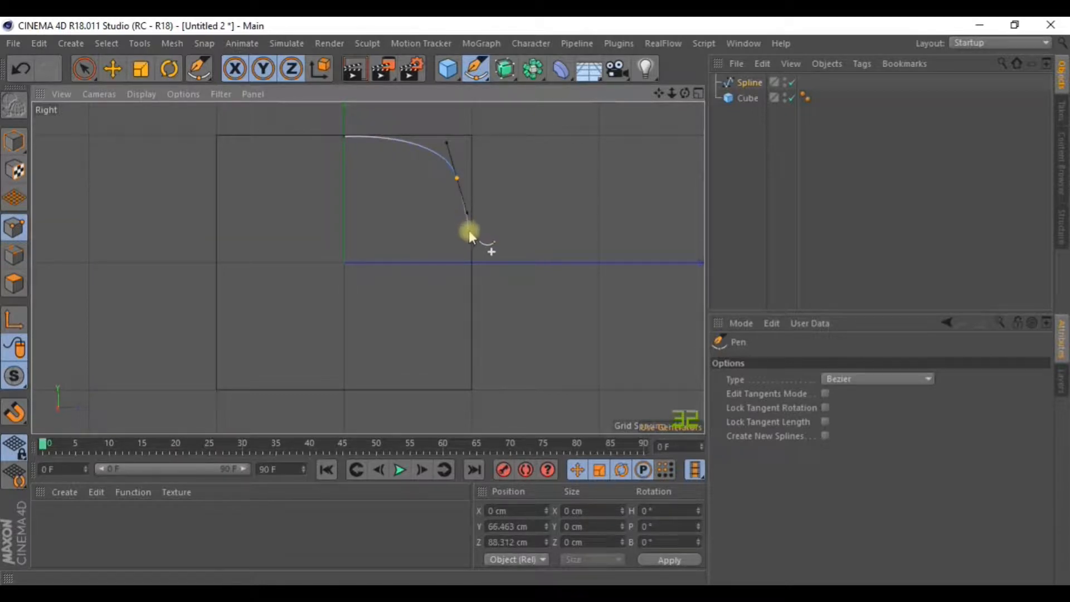
pyautogui.click(468, 232)
pyautogui.hotkey('ctrl', 'z')
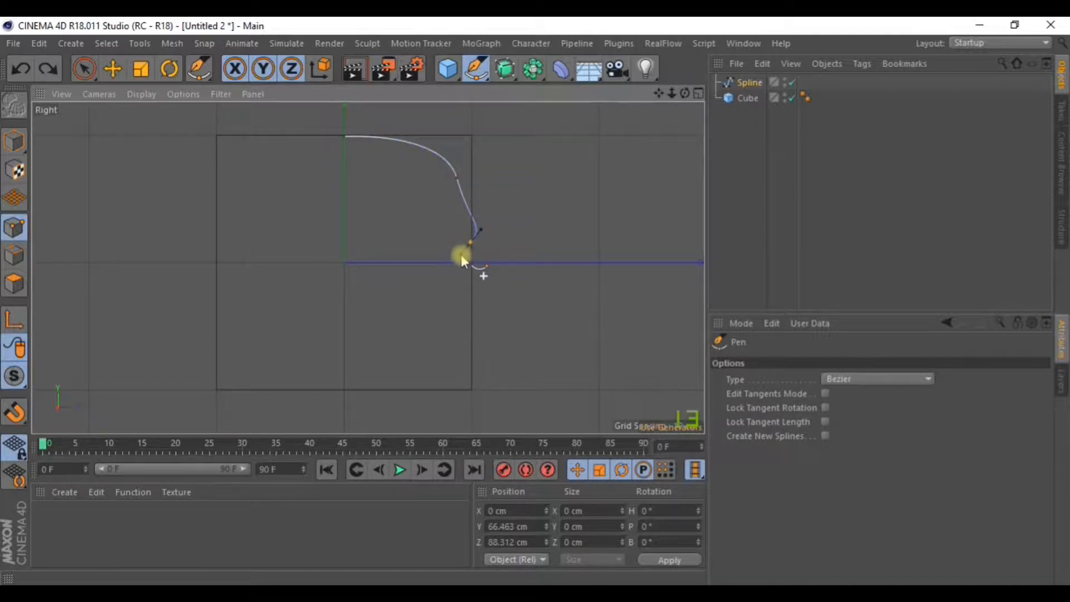
pyautogui.click(461, 237)
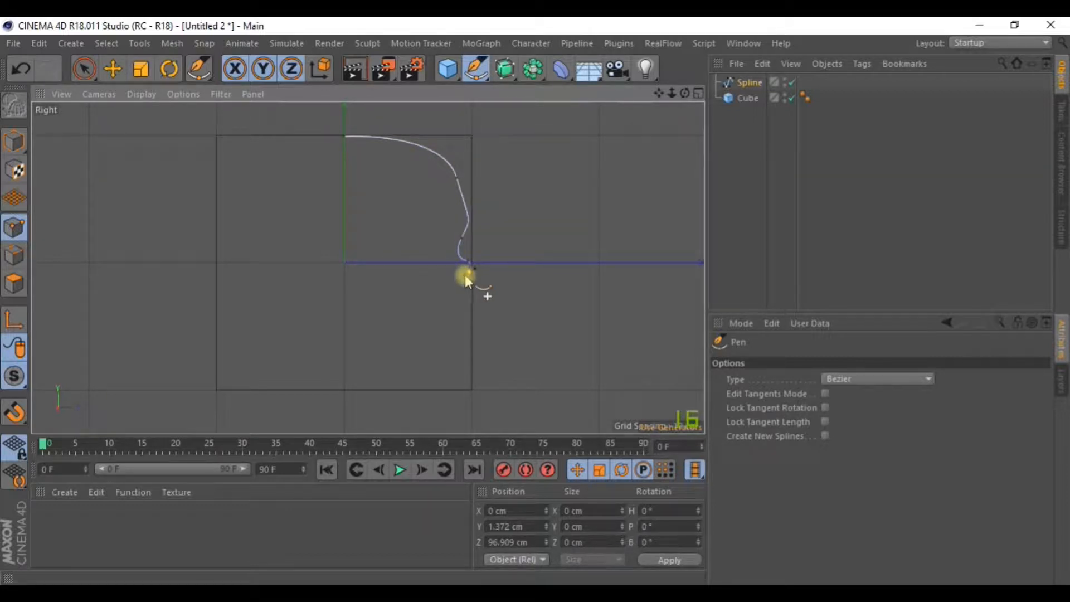
# Finish the curve with a tangent end point at the bottom and delete the reference Cube.
pyautogui.moveTo(467, 275); pyautogui.dragTo(467, 275)
pyautogui.hotkey('ctrl', 'z')
pyautogui.hotkey('ctrl', 'z')
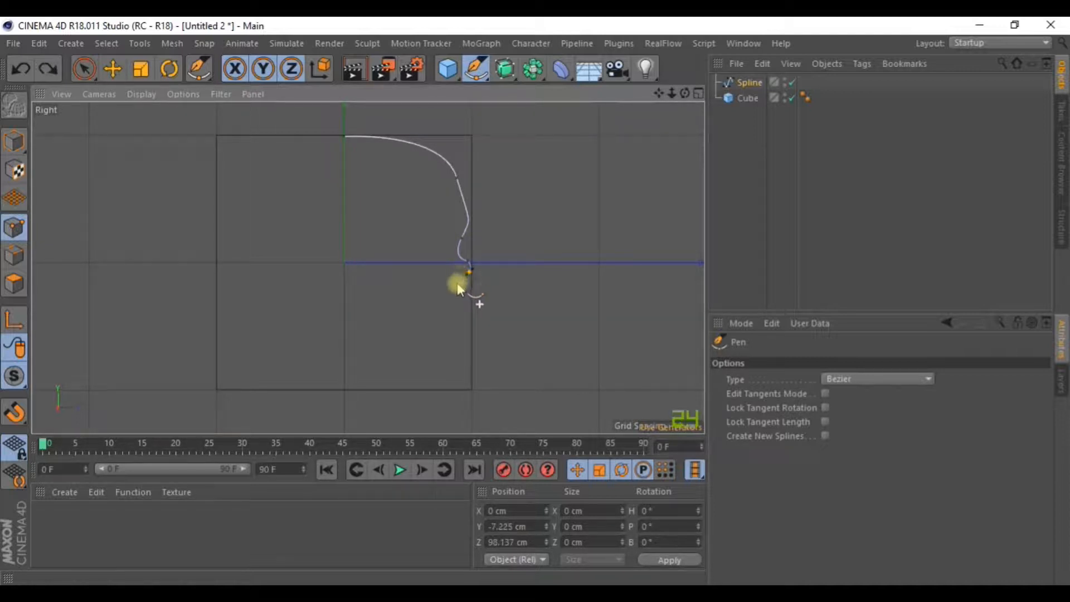
pyautogui.moveTo(453, 286)
pyautogui.mouseDown()
pyautogui.moveTo(462, 287)
pyautogui.moveTo(435, 279)
pyautogui.mouseUp()
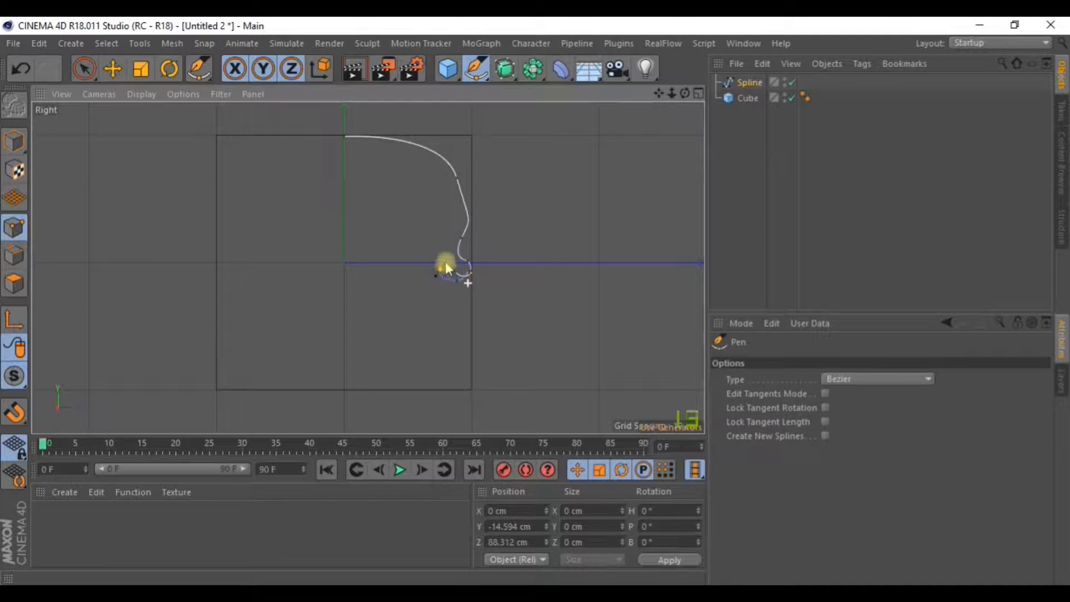
pyautogui.moveTo(424, 287); pyautogui.dragTo(425, 288)
pyautogui.click(797, 193)
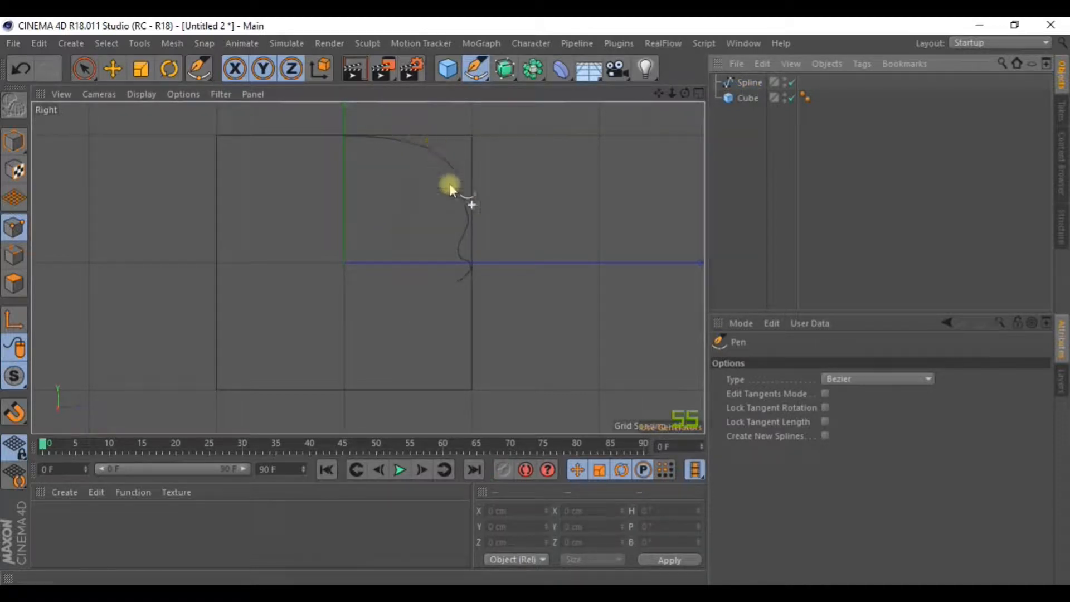
pyautogui.click(747, 98)
pyautogui.press('Delete')
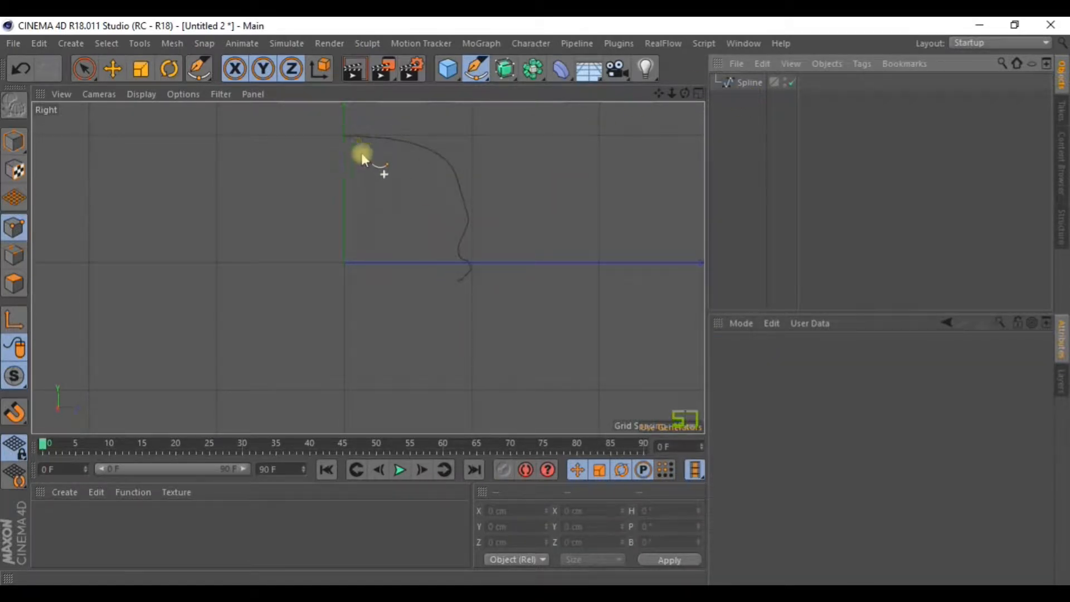
# Draw Spline.1 below the first curve, ending in a small inward hook.
pyautogui.click(345, 312)
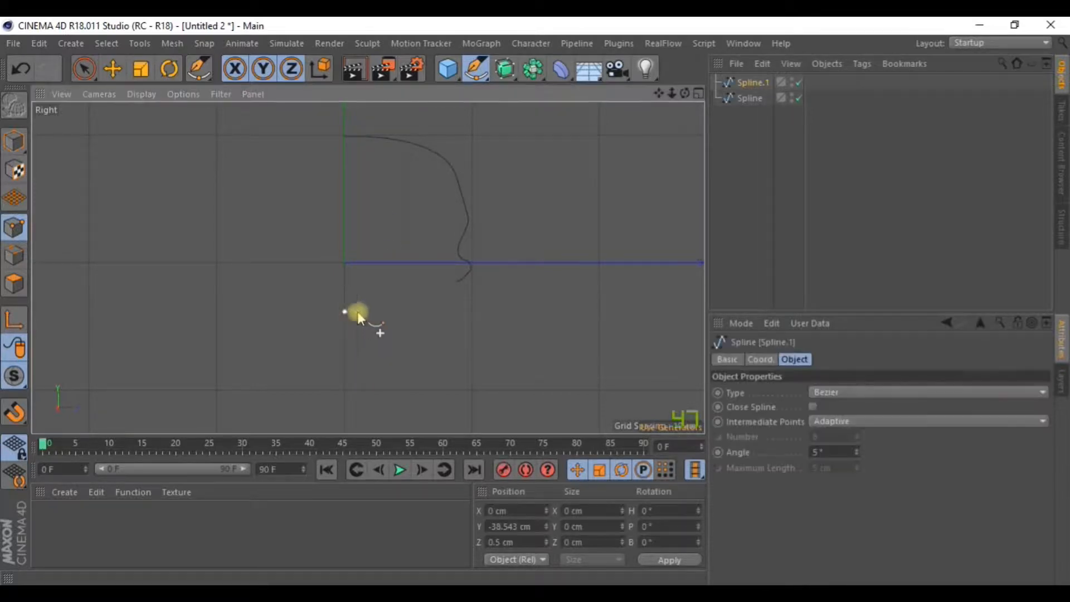
pyautogui.moveTo(452, 349); pyautogui.dragTo(442, 432)
pyautogui.hotkey('ctrl', 'z')
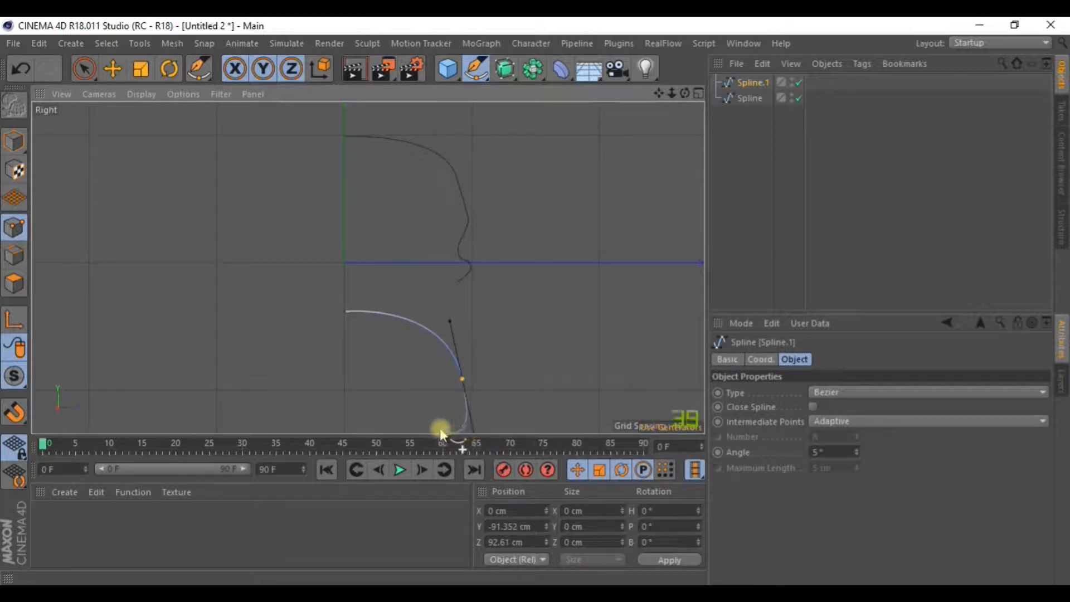
pyautogui.click(422, 431)
pyautogui.press('Escape')
# Return to the four-view layout and bring up the open documents list.
pyautogui.press('space')
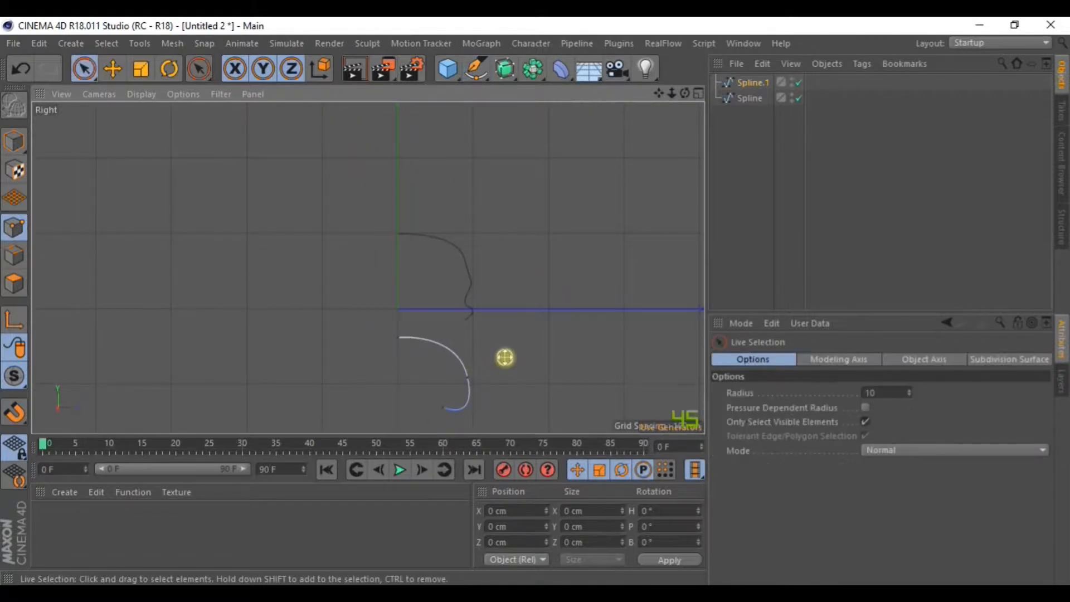
pyautogui.middleClick(504, 358)
pyautogui.press('space')
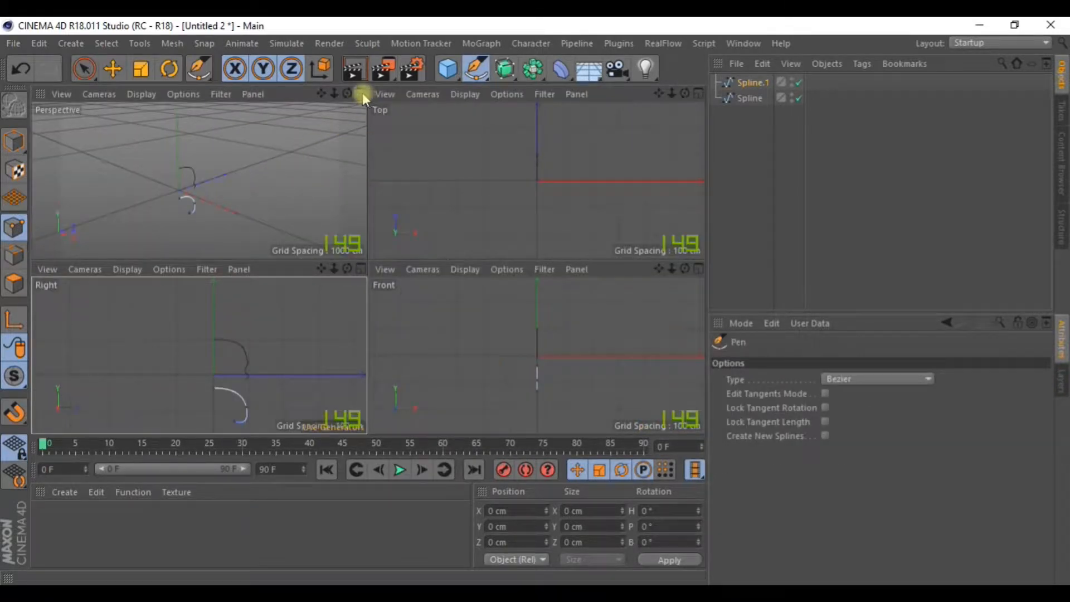
pyautogui.click(542, 45)
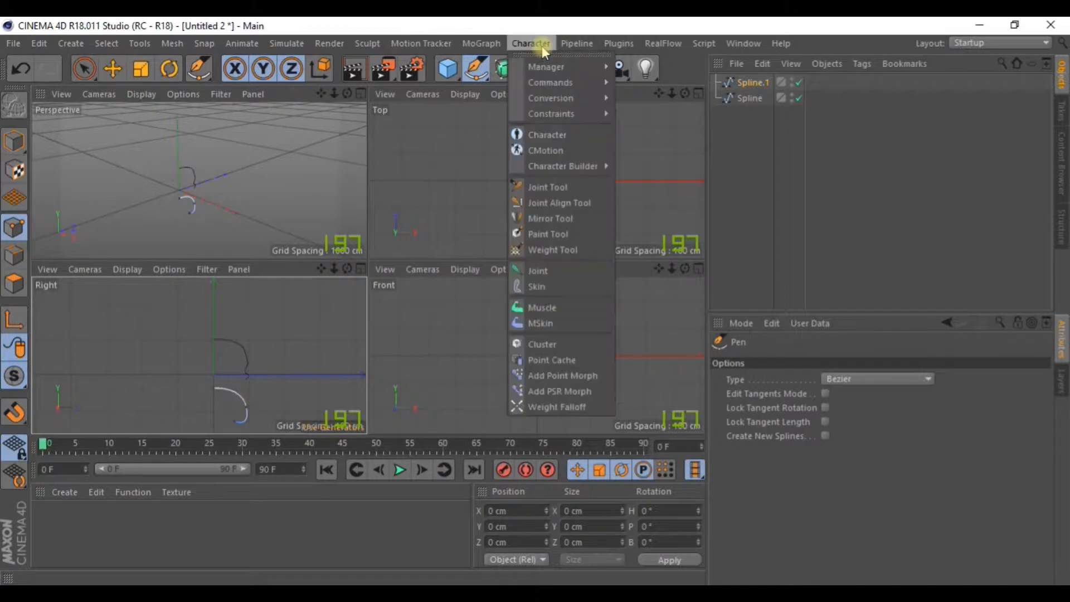
pyautogui.click(741, 45)
# Switch to Untitled 1, disable its Lathe, and maximize the Right view.
pyautogui.click(761, 432)
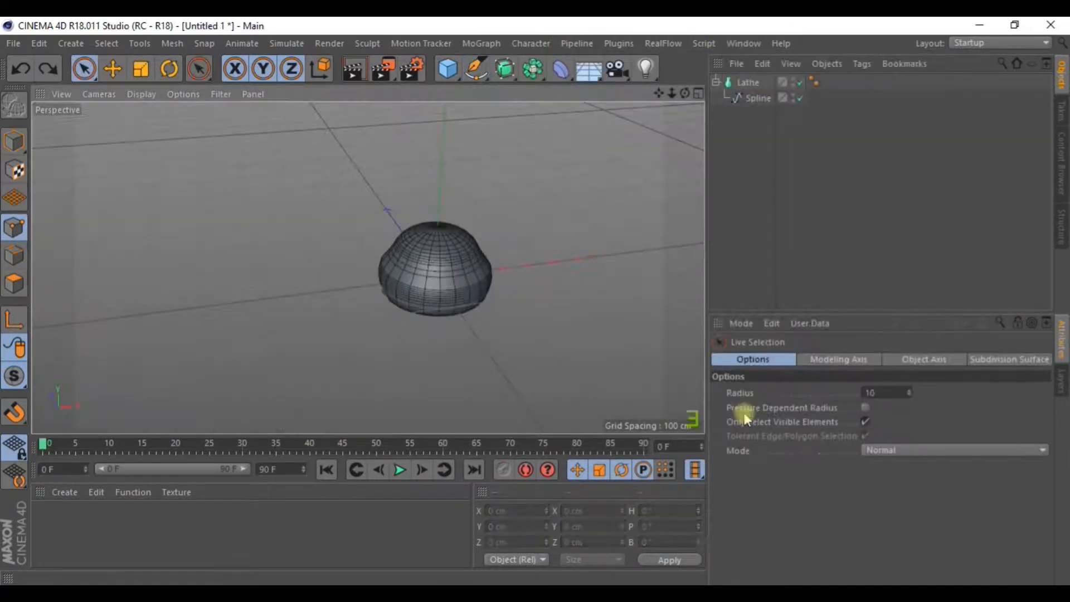
pyautogui.click(757, 98)
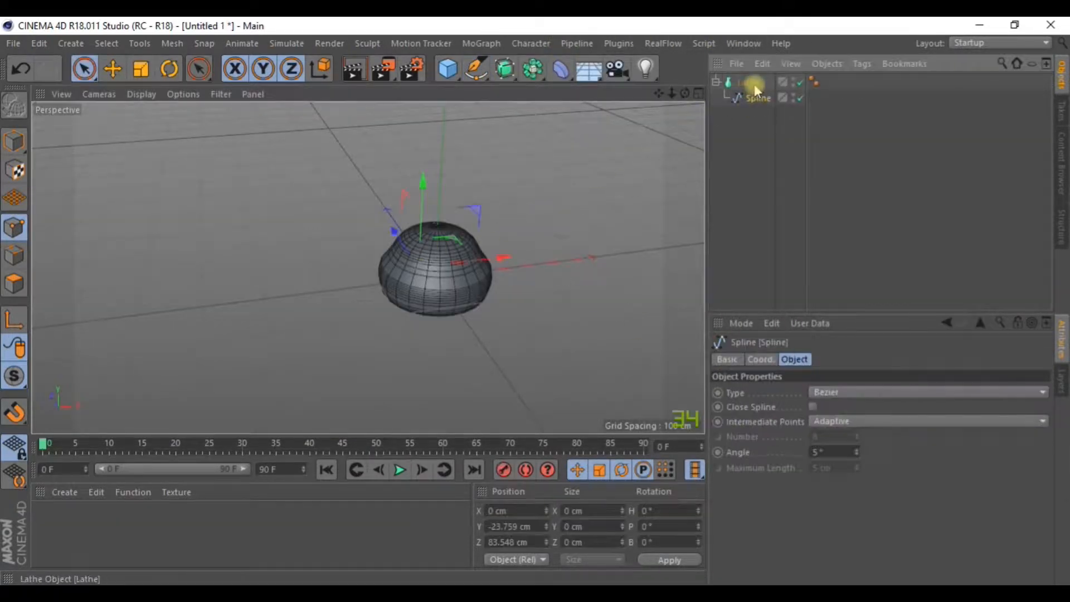
pyautogui.click(802, 83)
pyautogui.keyDown('alt'); pyautogui.moveTo(507, 275); pyautogui.dragTo(483, 196); pyautogui.keyUp('alt')
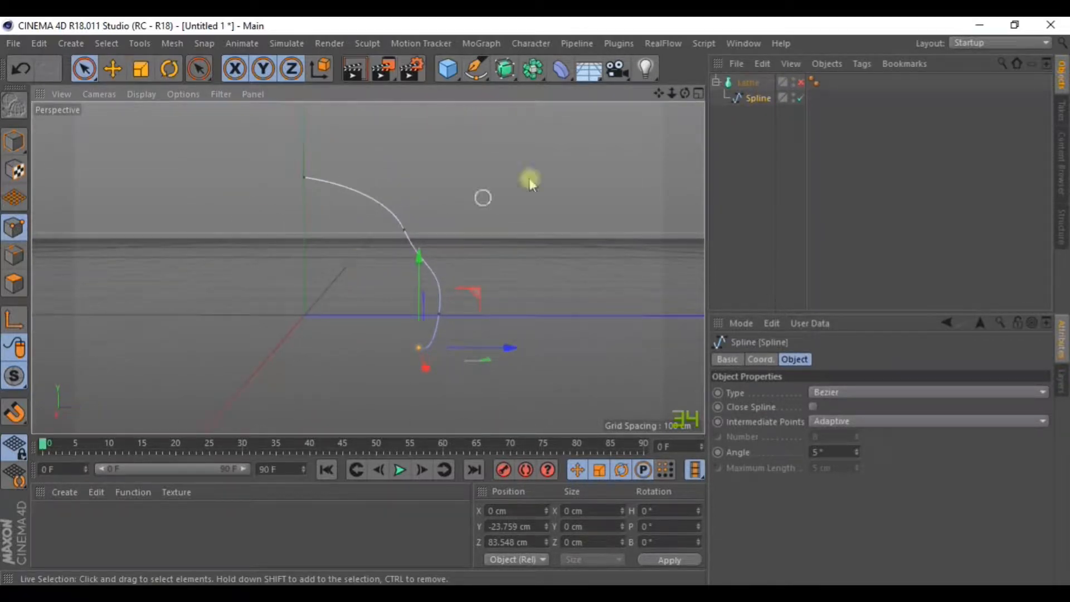
pyautogui.click(700, 93)
pyautogui.click(358, 272)
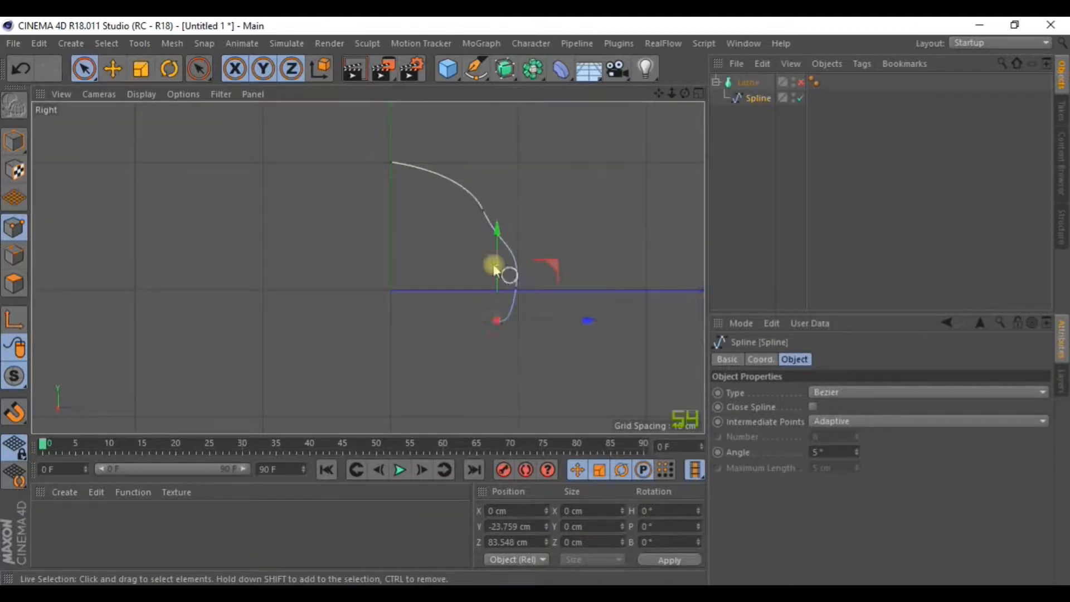
pyautogui.click(749, 192)
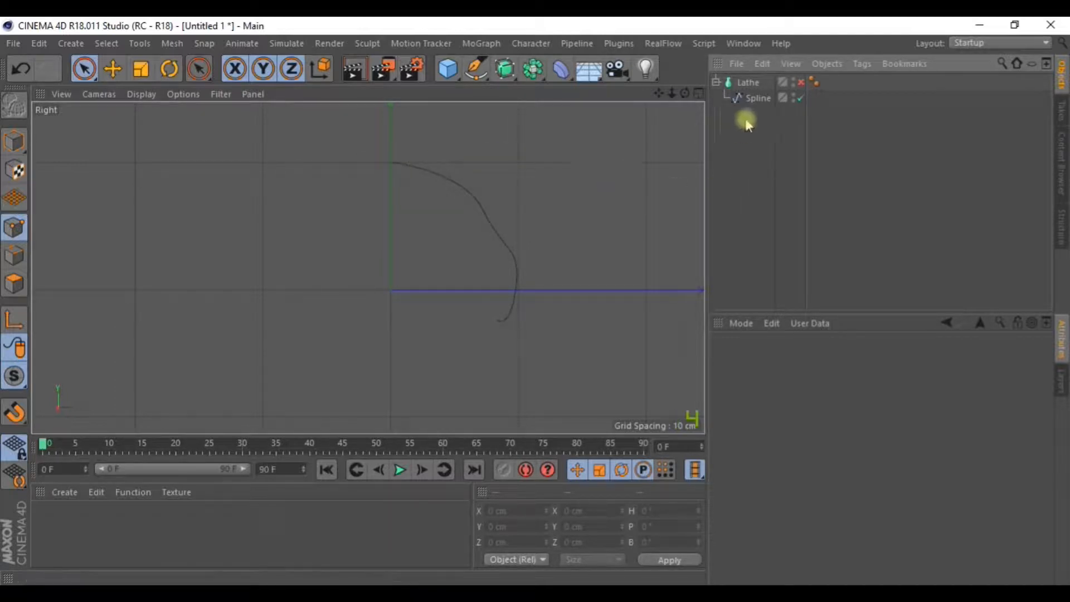
# Delete the old Lathe and nest the Spline profile under a new Lathe, in four views.
pyautogui.click(750, 85)
pyautogui.moveTo(753, 83); pyautogui.dragTo(755, 83)
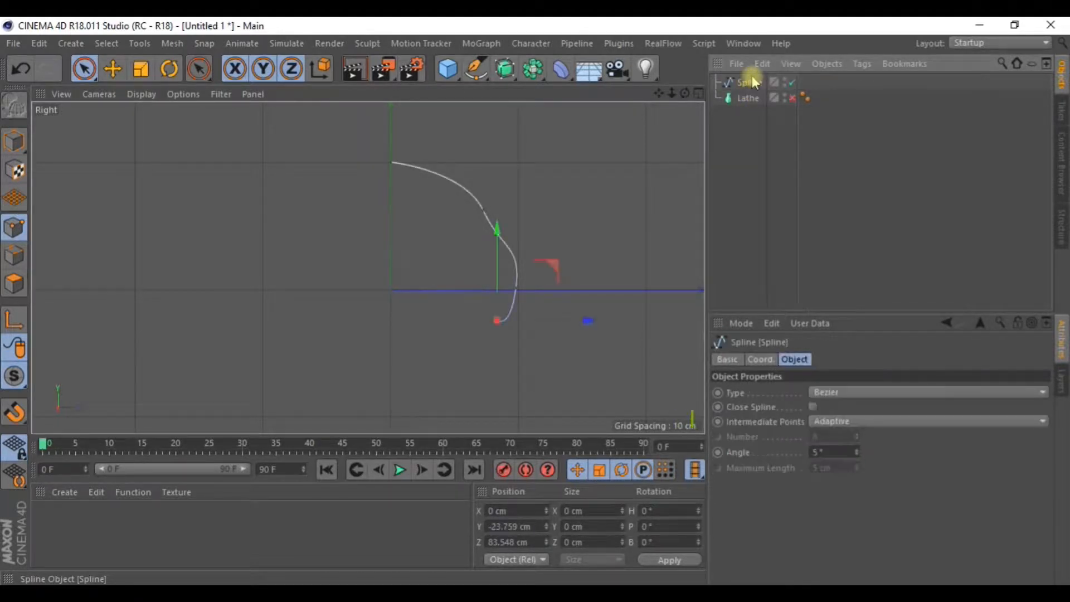
pyautogui.click(747, 98)
pyautogui.press('Delete')
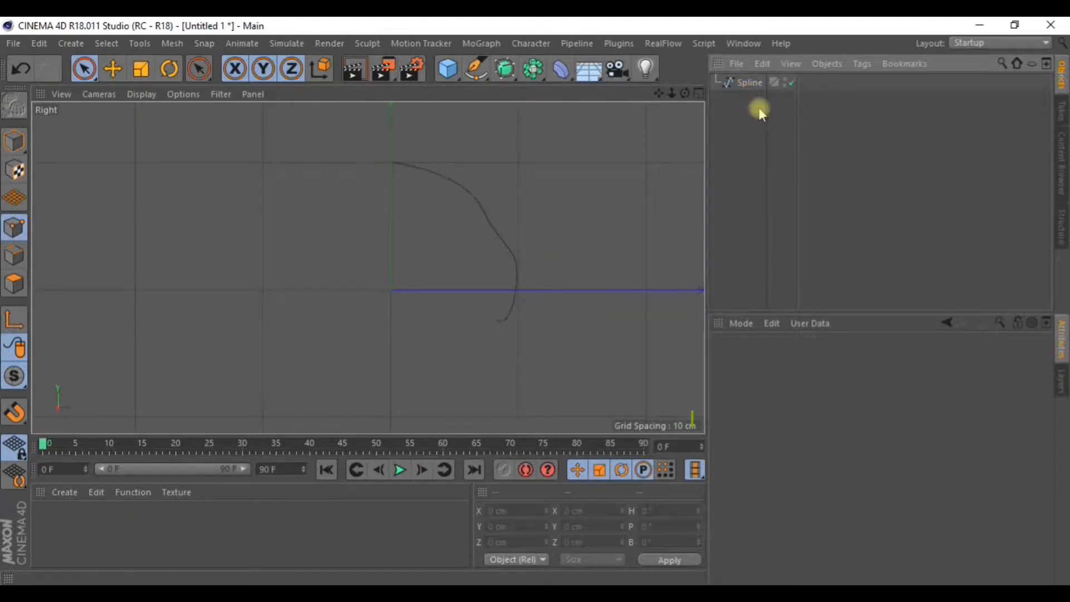
pyautogui.click(506, 73)
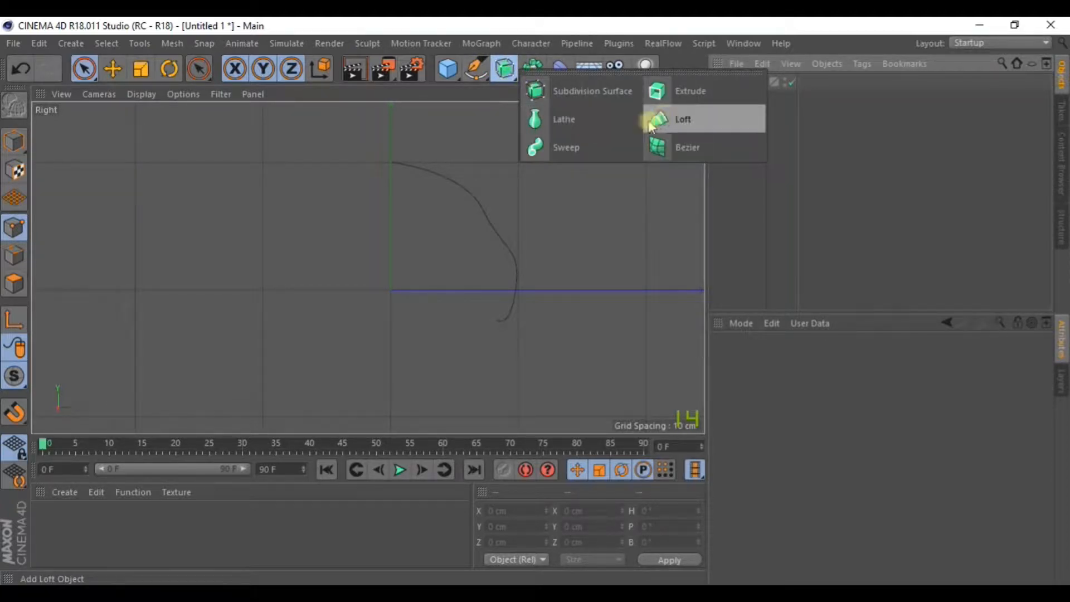
pyautogui.keyDown('alt'); pyautogui.click(567, 125); pyautogui.keyUp('alt')
pyautogui.moveTo(748, 106); pyautogui.dragTo(751, 84)
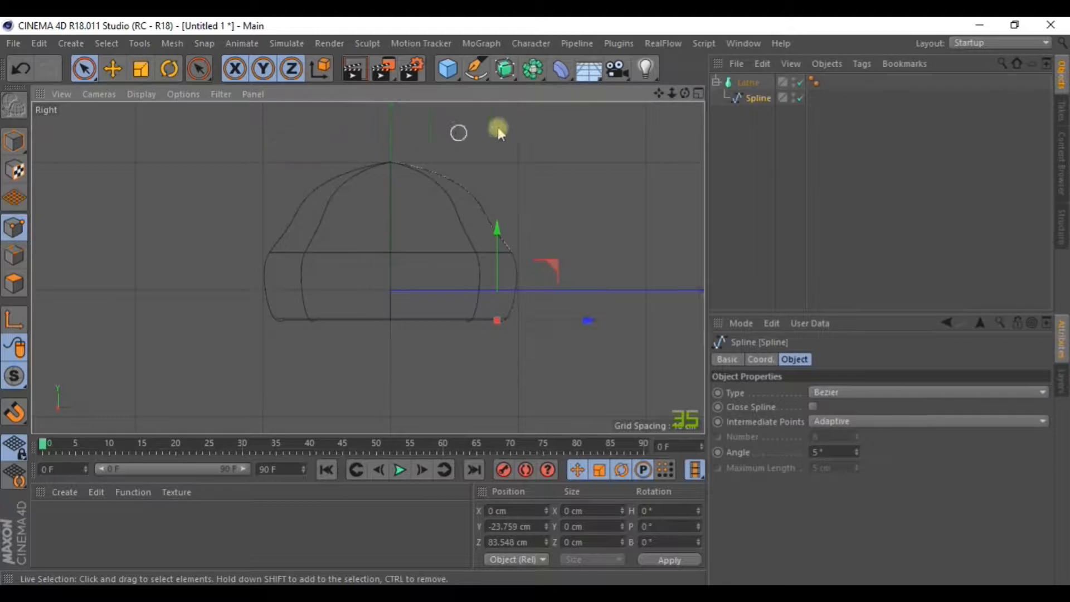
pyautogui.click(699, 95)
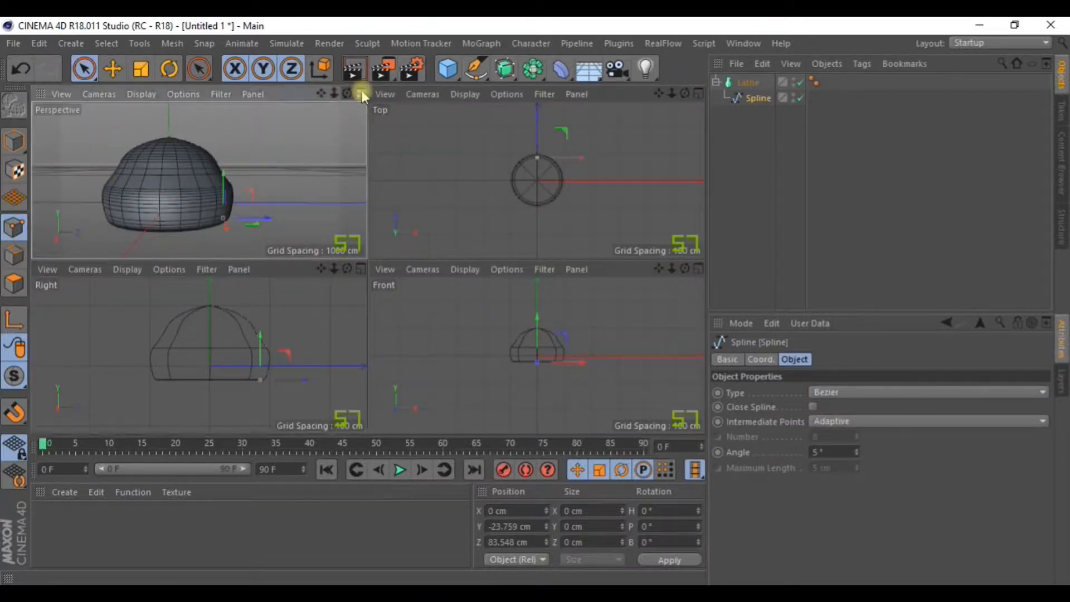
# Orbit the dome in a maximized Perspective view using Gouraud Shading.
pyautogui.click(361, 94)
pyautogui.keyDown('alt'); pyautogui.moveTo(477, 254); pyautogui.dragTo(484, 196); pyautogui.keyUp('alt')
pyautogui.scroll(4, 429, 236)
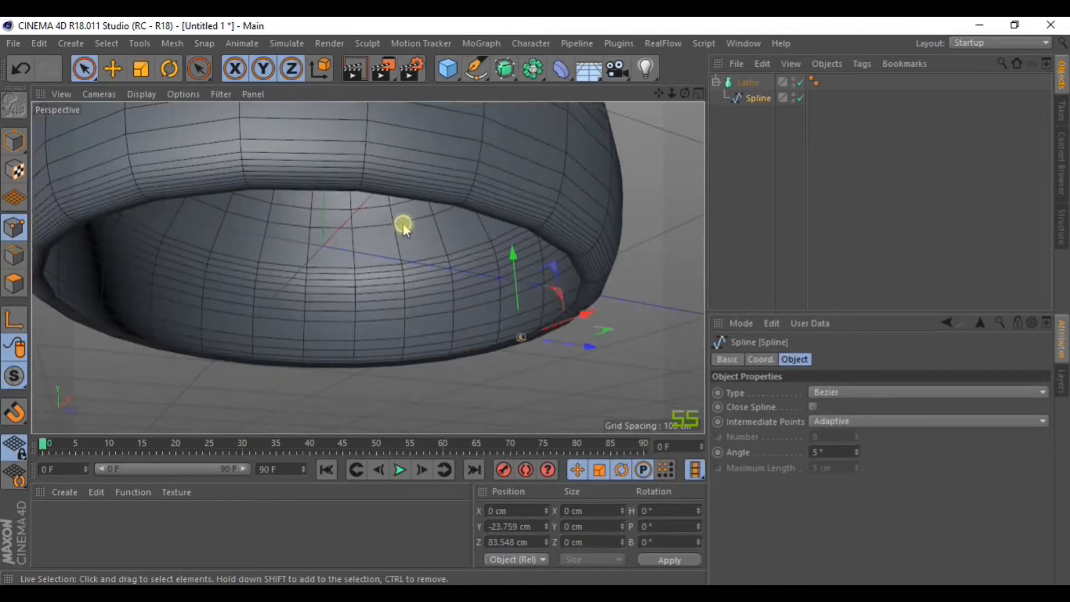
pyautogui.scroll(-7, 405, 226)
pyautogui.keyDown('alt'); pyautogui.moveTo(406, 230); pyautogui.dragTo(418, 246); pyautogui.keyUp('alt')
pyautogui.click(141, 94)
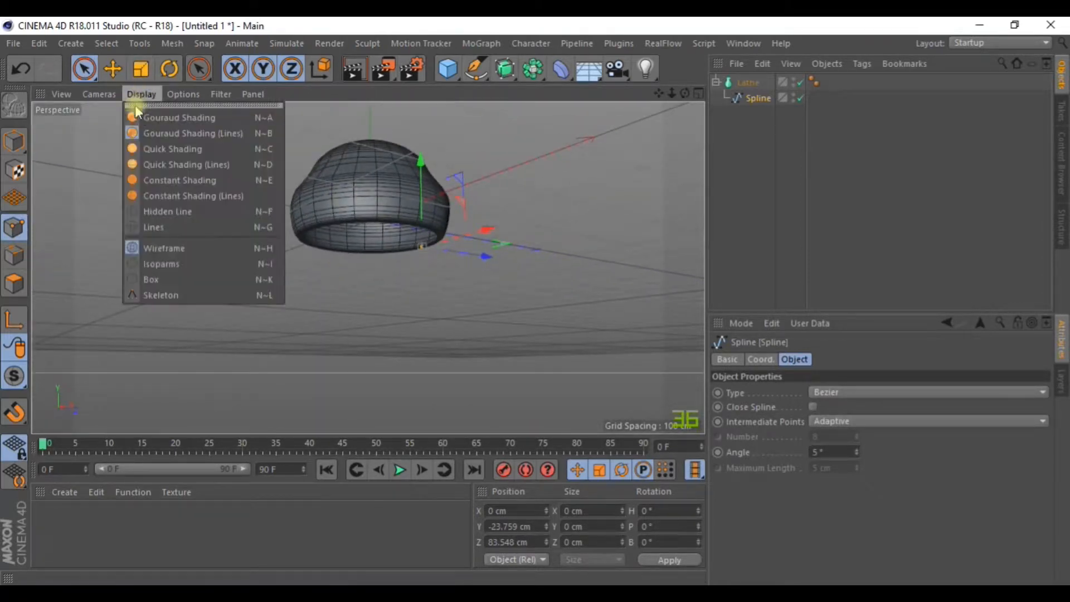
pyautogui.click(168, 120)
pyautogui.keyDown('alt'); pyautogui.moveTo(370, 160); pyautogui.dragTo(373, 172); pyautogui.keyUp('alt')
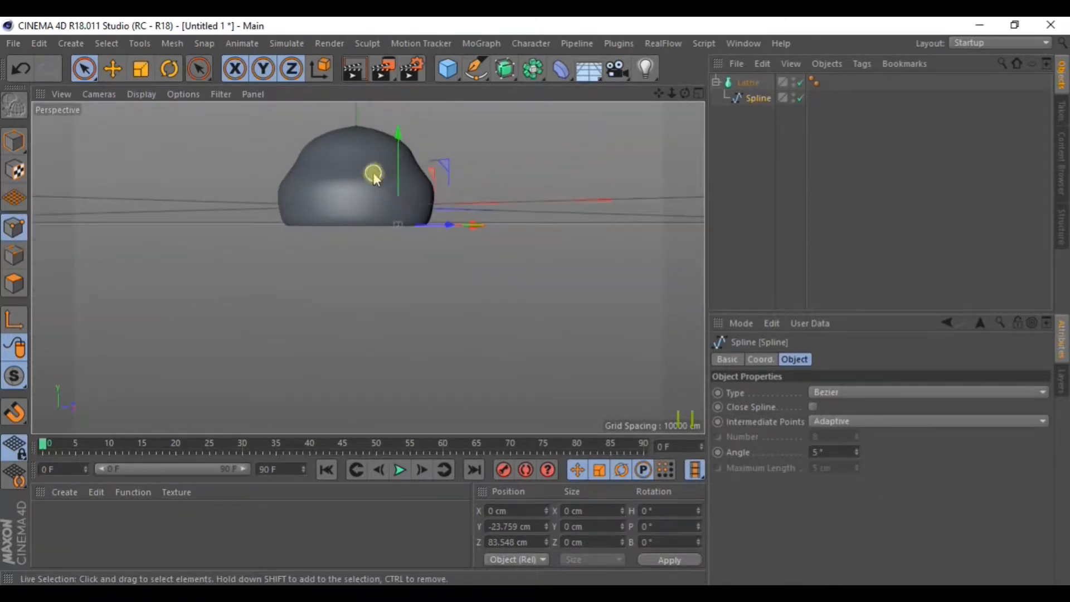
pyautogui.keyDown('alt'); pyautogui.moveTo(373, 172); pyautogui.dragTo(478, 268, button='middle'); pyautogui.keyUp('alt')
pyautogui.scroll(5, 478, 267)
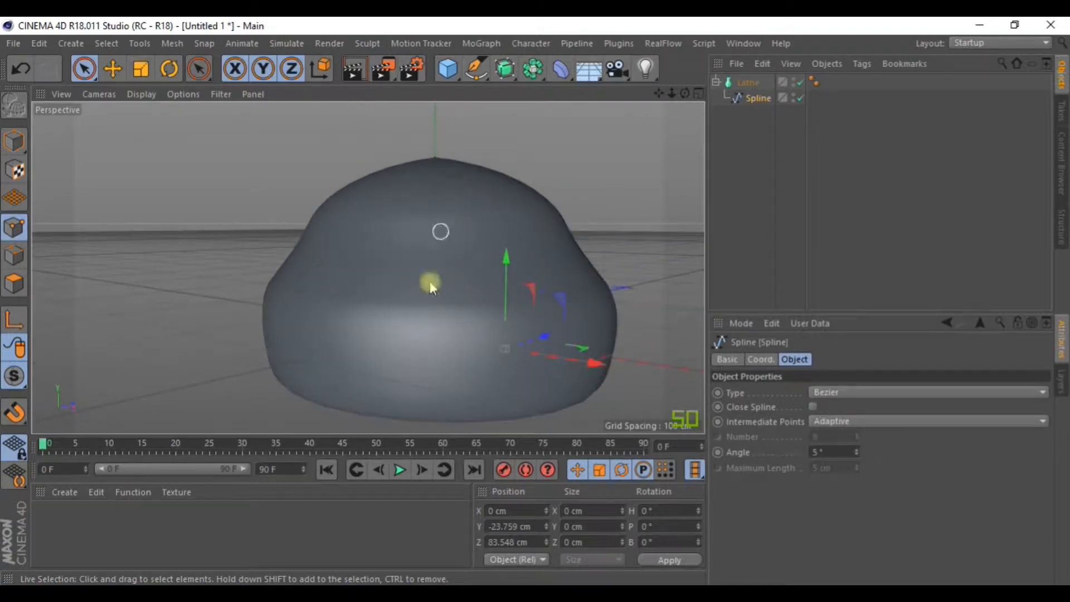
# Switch to Gouraud Shading (Lines), inspect the top opening from above, then maximize the Right view.
pyautogui.click(142, 94)
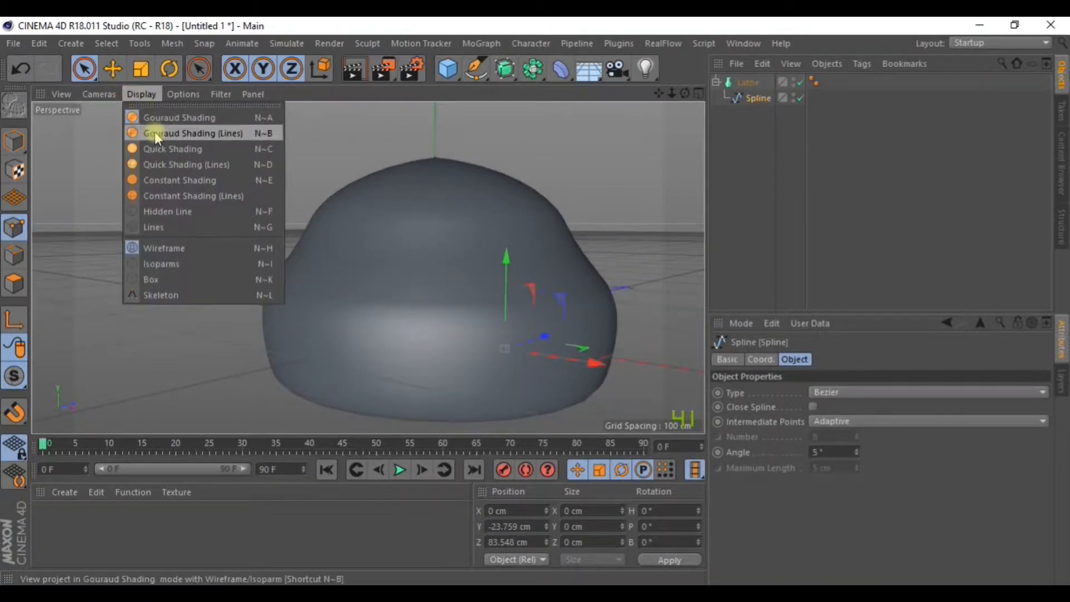
pyautogui.click(231, 138)
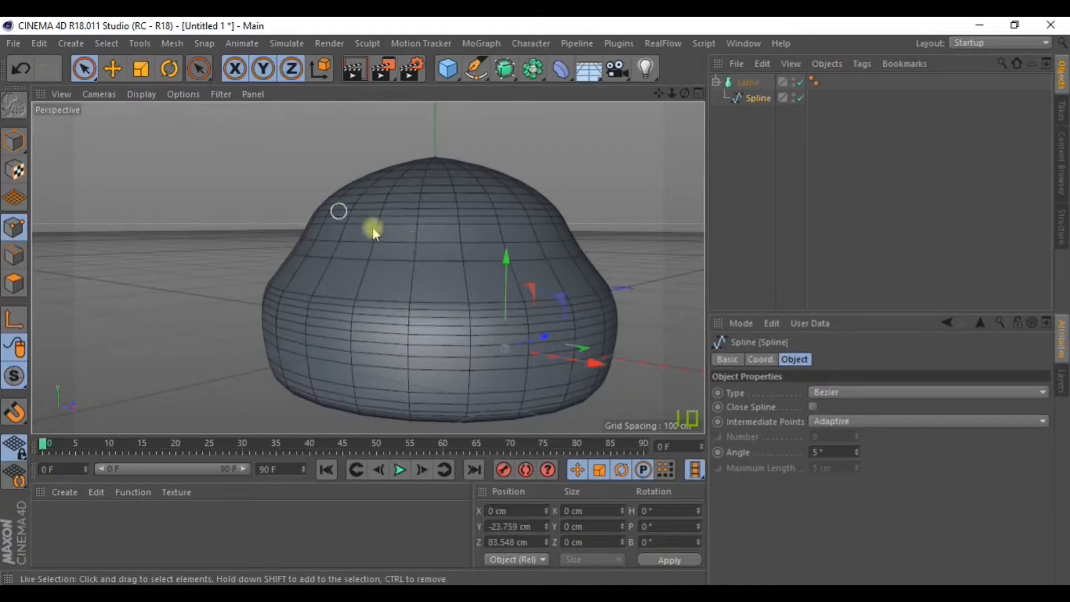
pyautogui.scroll(-3, 430, 245)
pyautogui.moveTo(430, 246)
pyautogui.keyDown('alt'); pyautogui.mouseDown()
pyautogui.moveTo(425, 277)
pyautogui.moveTo(437, 296)
pyautogui.mouseUp(); pyautogui.keyUp('alt')
pyautogui.keyDown('alt'); pyautogui.moveTo(442, 257); pyautogui.dragTo(353, 287, button='middle'); pyautogui.keyUp('alt')
pyautogui.keyDown('alt'); pyautogui.moveTo(347, 257); pyautogui.dragTo(361, 312); pyautogui.keyUp('alt')
pyautogui.scroll(8, 378, 177)
pyautogui.keyDown('alt'); pyautogui.moveTo(179, 294); pyautogui.dragTo(295, 363); pyautogui.keyUp('alt')
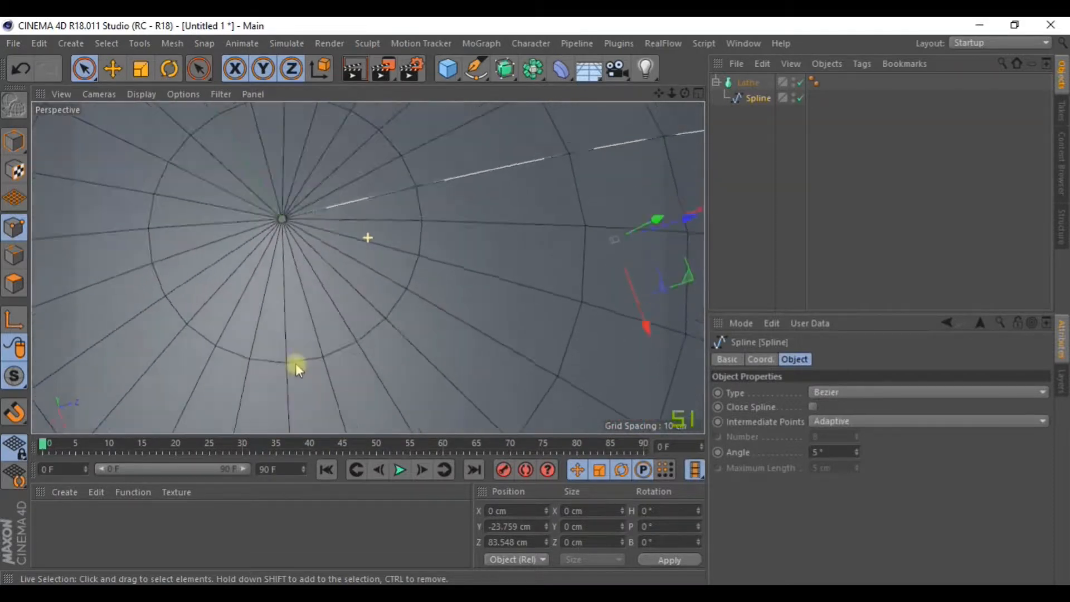
pyautogui.scroll(8, 282, 189)
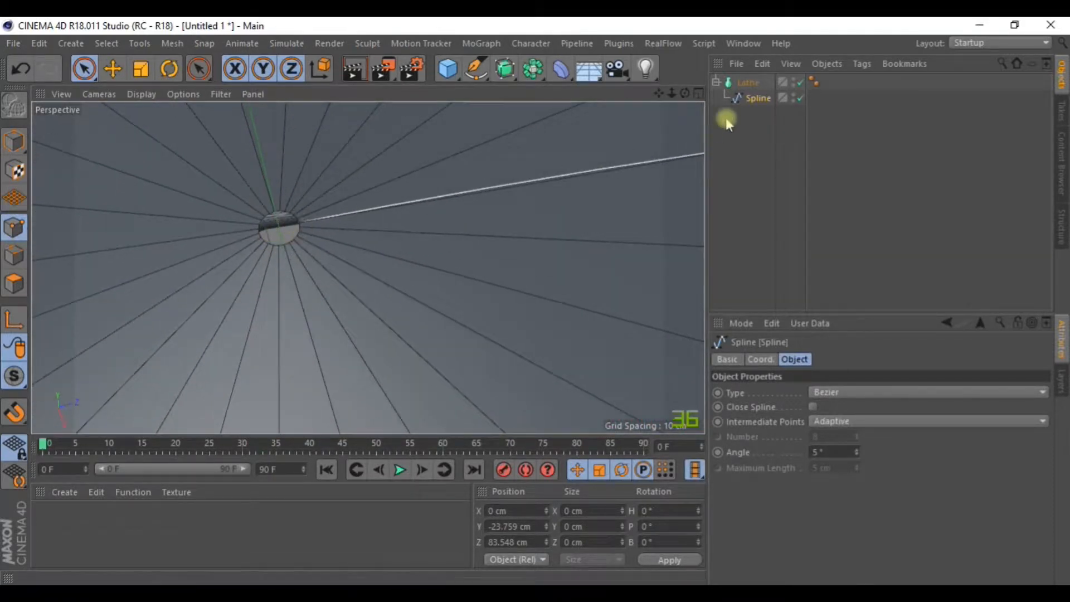
pyautogui.click(699, 93)
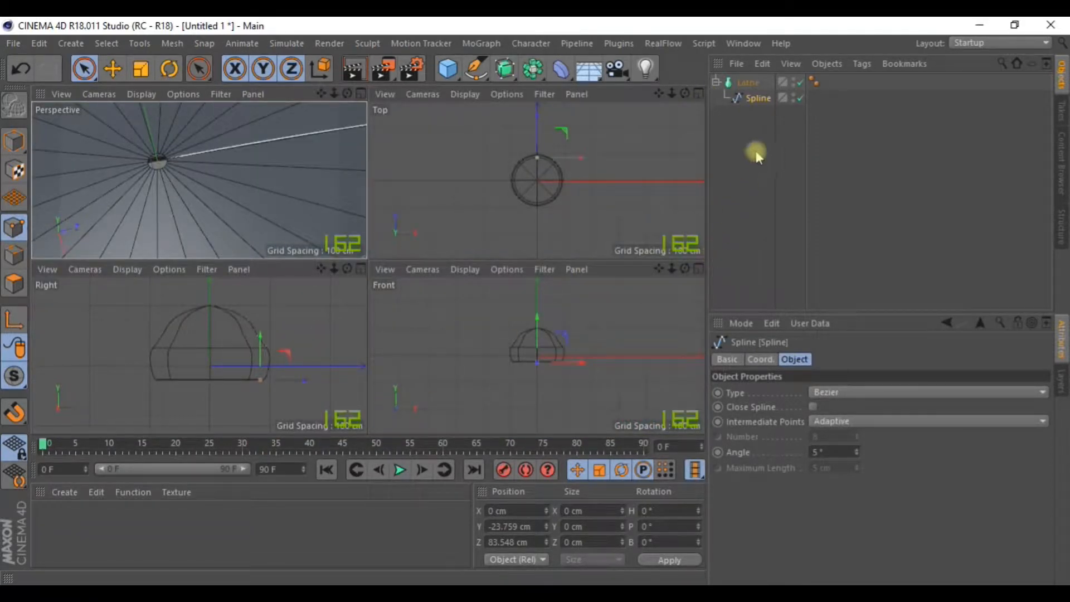
pyautogui.click(359, 269)
# Drag the profile's top point along Z onto the central Y axis.
pyautogui.scroll(8, 383, 169)
pyautogui.click(419, 143)
pyautogui.scroll(14, 414, 140)
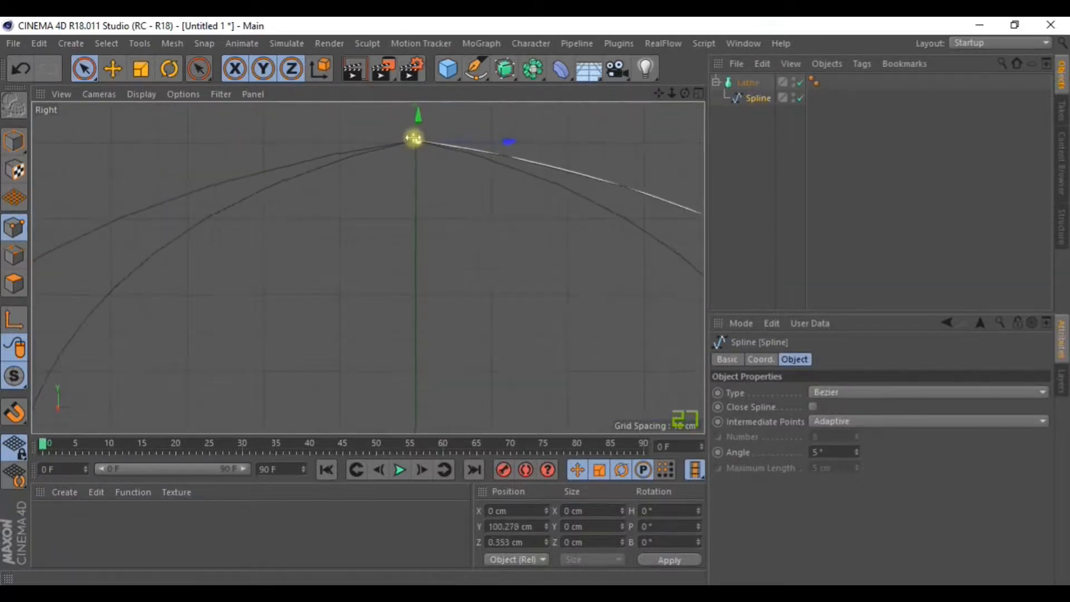
pyautogui.moveTo(552, 196); pyautogui.dragTo(518, 194)
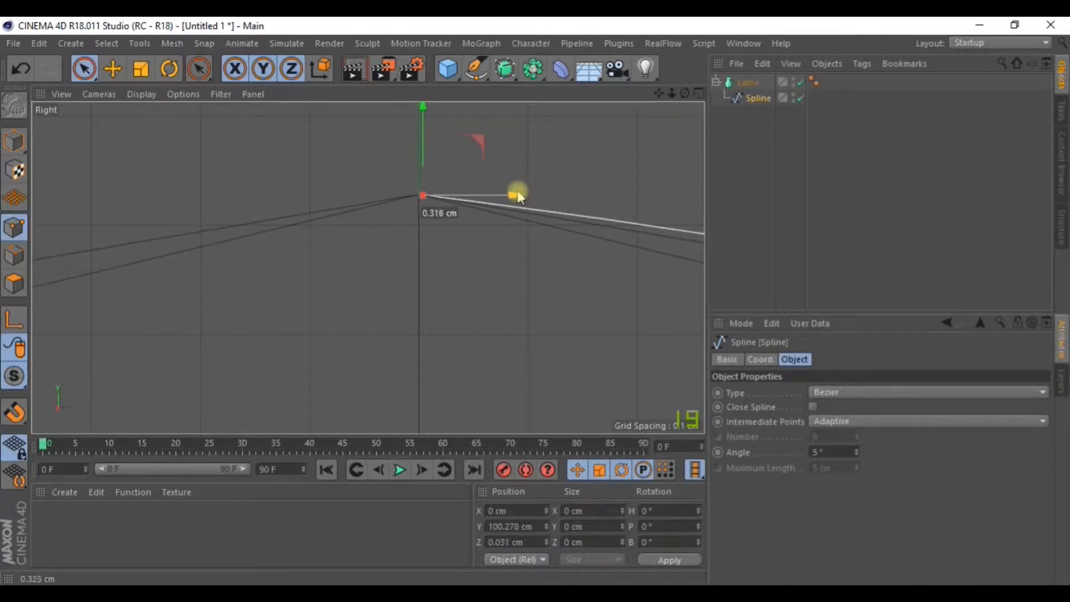
pyautogui.scroll(-14, 507, 234)
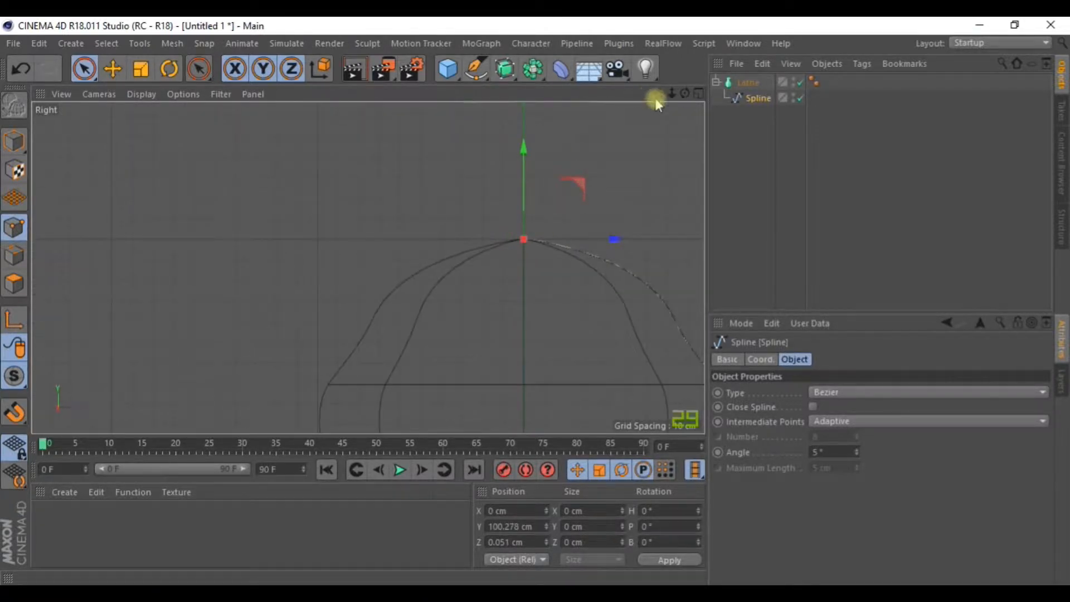
# Orbit the dome in a maximized Perspective view to check the closed peak and open rim.
pyautogui.click(697, 94)
pyautogui.click(359, 96)
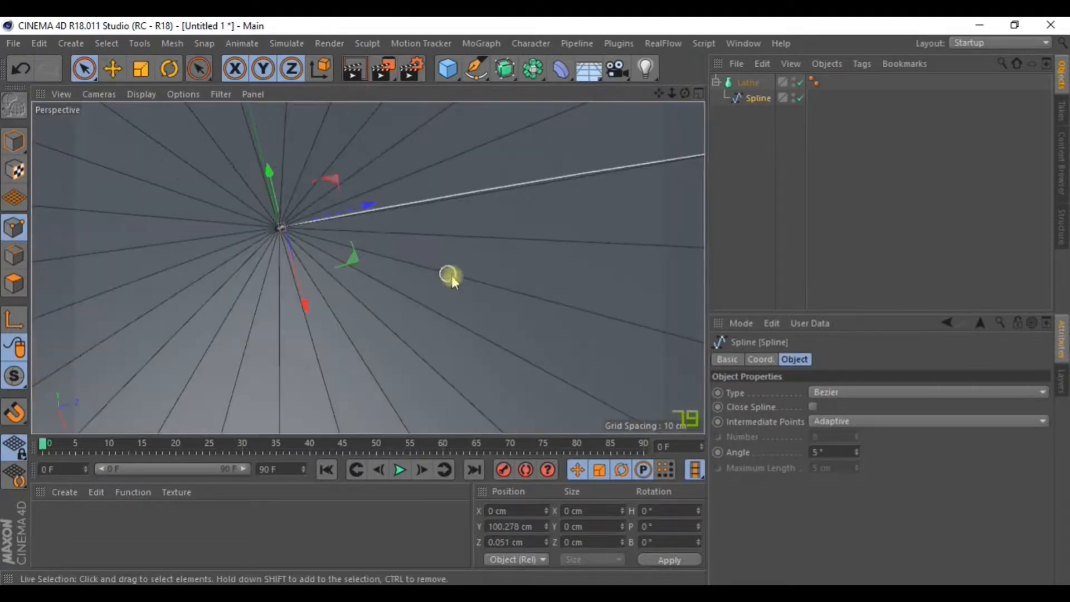
pyautogui.keyDown('alt'); pyautogui.moveTo(495, 280); pyautogui.dragTo(437, 214); pyautogui.keyUp('alt')
pyautogui.scroll(-5, 438, 215)
pyautogui.keyDown('alt'); pyautogui.moveTo(444, 319); pyautogui.dragTo(453, 131); pyautogui.keyUp('alt')
pyautogui.scroll(5, 516, 388)
pyautogui.scroll(1, 517, 388)
pyautogui.scroll(-6, 457, 208)
pyautogui.keyDown('alt'); pyautogui.moveTo(429, 191); pyautogui.dragTo(427, 246); pyautogui.keyUp('alt')
pyautogui.keyDown('alt'); pyautogui.moveTo(359, 199); pyautogui.dragTo(426, 283); pyautogui.keyUp('alt')
# Add a Cloth Surface and nest the Lathe and Spline under it.
pyautogui.click(286, 43)
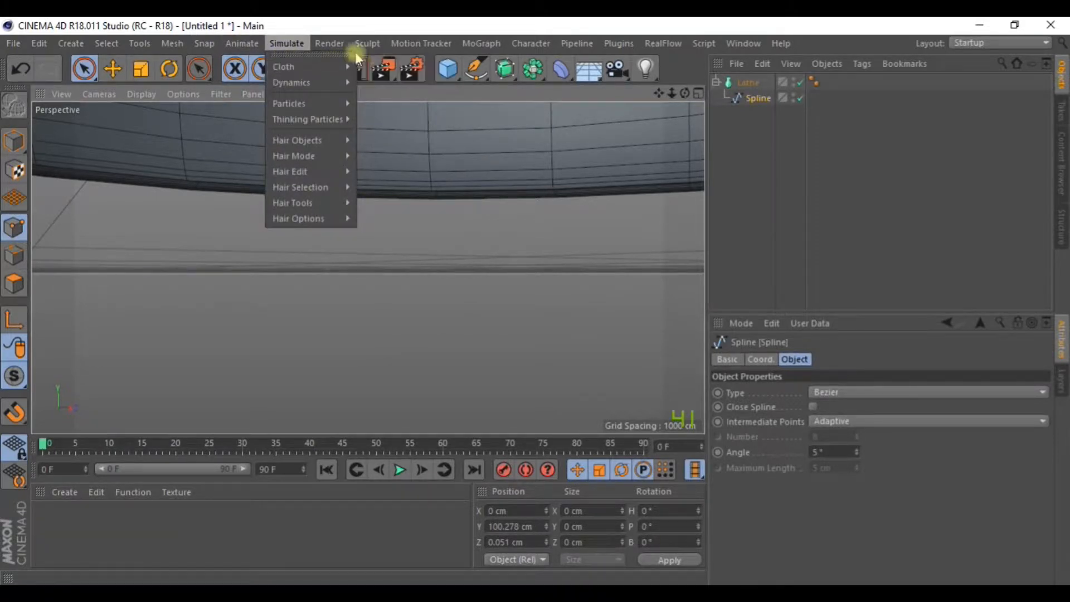
pyautogui.moveTo(351, 66)
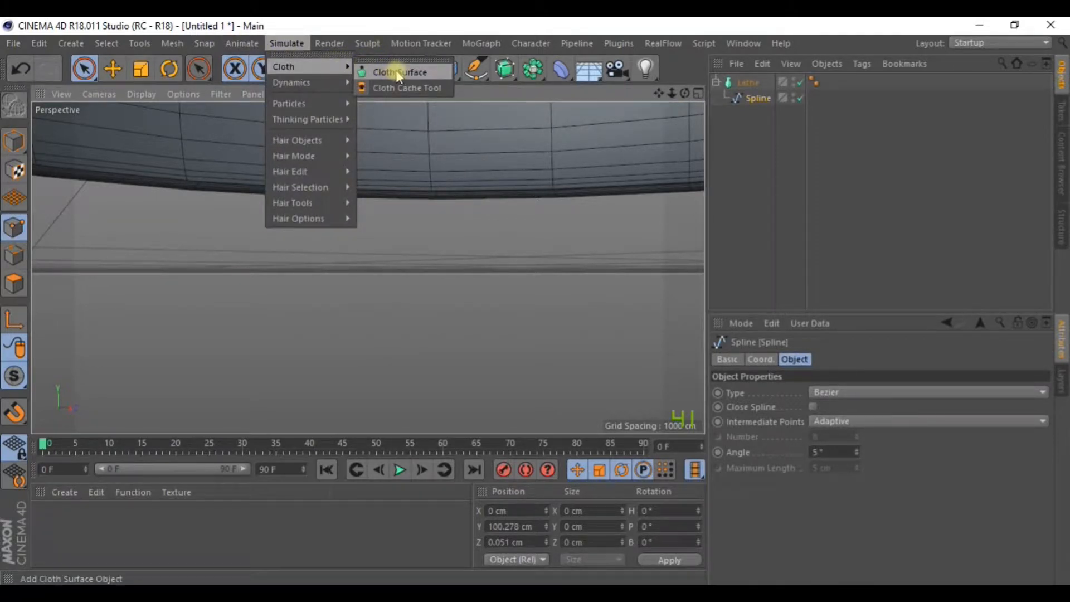
pyautogui.click(398, 72)
pyautogui.click(746, 97)
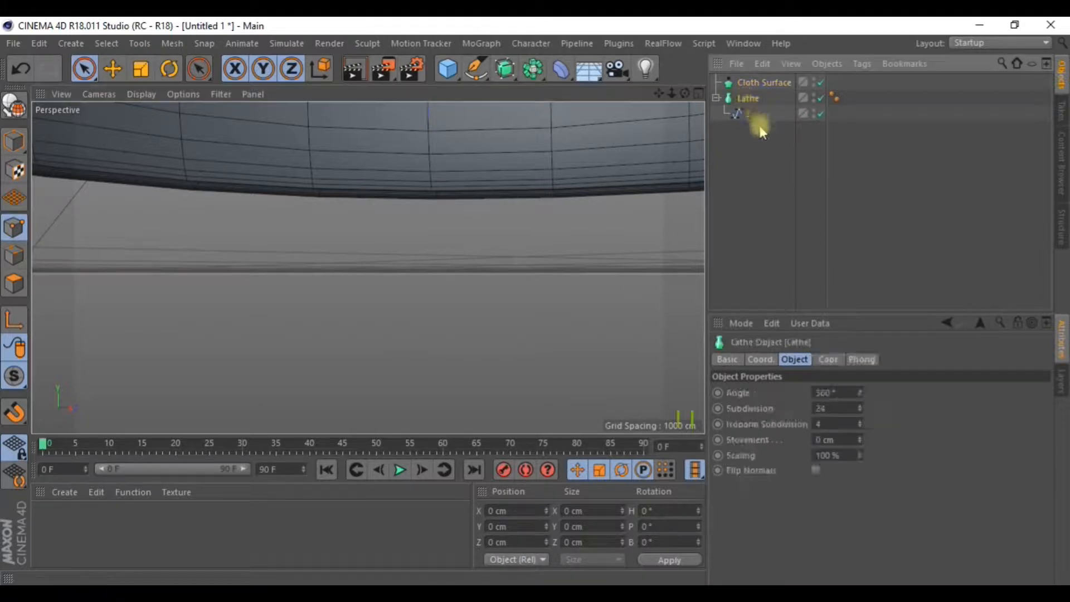
pyautogui.keyDown('ctrl'); pyautogui.click(757, 115); pyautogui.keyUp('ctrl')
pyautogui.moveTo(748, 107); pyautogui.dragTo(762, 83)
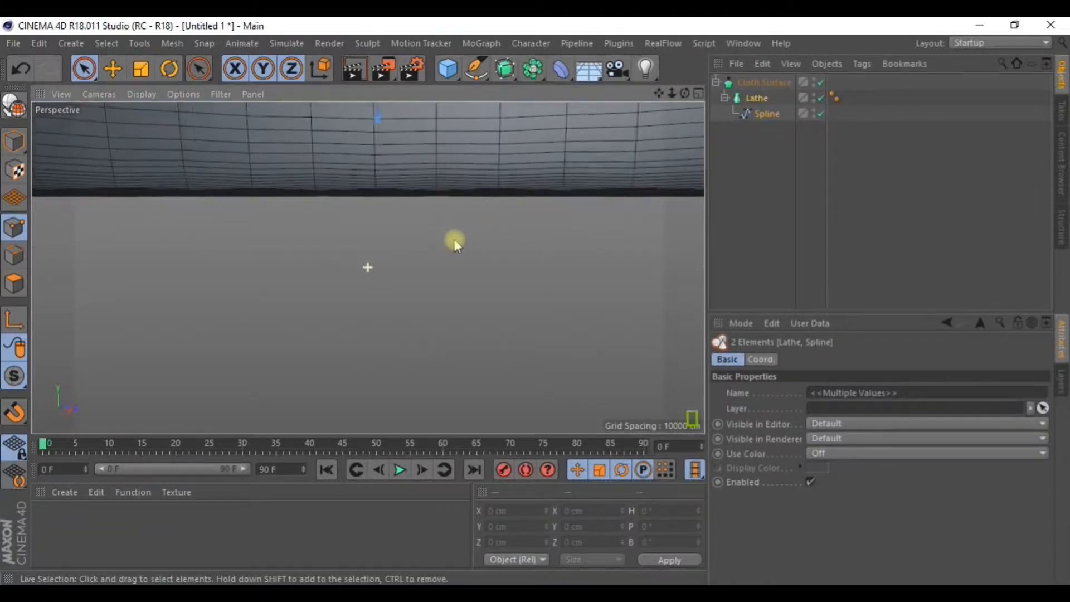
pyautogui.click(766, 83)
# Set the Cloth Surface Thickness to -20 cm and orbit to check the thickened cap.
pyautogui.keyDown('alt'); pyautogui.moveTo(452, 139); pyautogui.dragTo(491, 173); pyautogui.keyUp('alt')
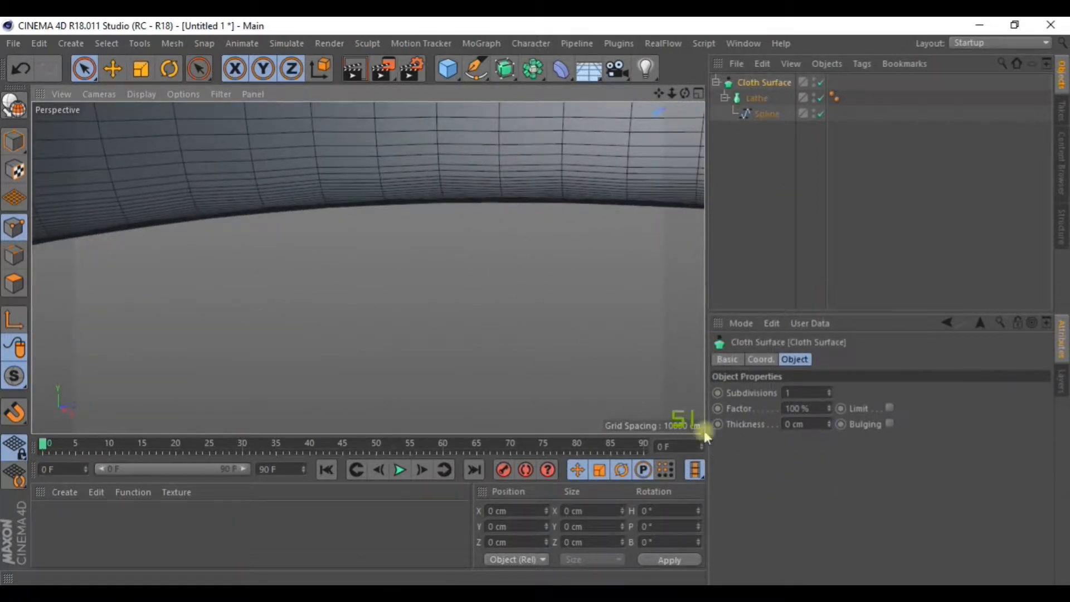
pyautogui.moveTo(790, 426); pyautogui.dragTo(774, 424)
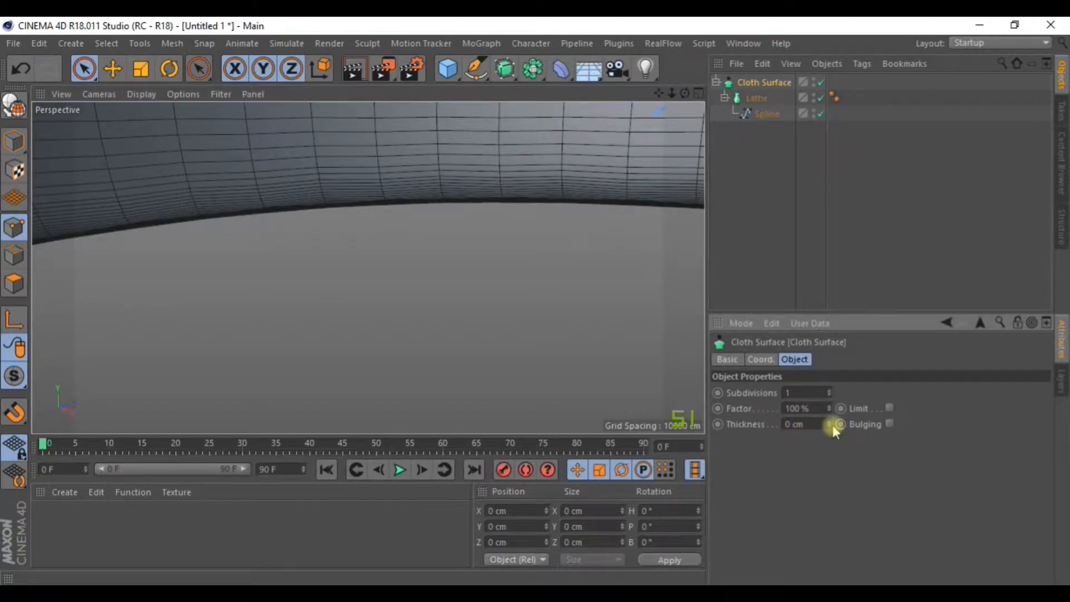
pyautogui.moveTo(831, 427); pyautogui.dragTo(831, 404)
pyautogui.moveTo(829, 424); pyautogui.dragTo(829, 442)
pyautogui.scroll(-10, 519, 314)
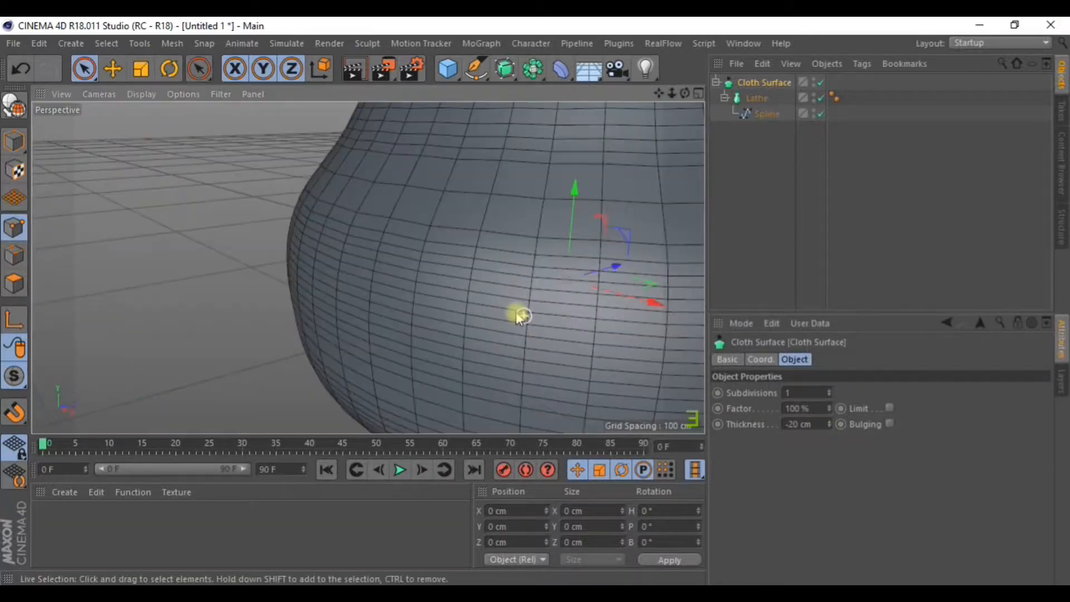
pyautogui.keyDown('alt'); pyautogui.moveTo(506, 320); pyautogui.dragTo(369, 269); pyautogui.keyUp('alt')
pyautogui.keyDown('alt'); pyautogui.moveTo(533, 333); pyautogui.dragTo(472, 367); pyautogui.keyUp('alt')
pyautogui.scroll(6, 459, 303)
pyautogui.keyDown('alt'); pyautogui.moveTo(434, 270); pyautogui.dragTo(422, 299); pyautogui.keyUp('alt')
pyautogui.scroll(-9, 454, 256)
pyautogui.scroll(5, 471, 276)
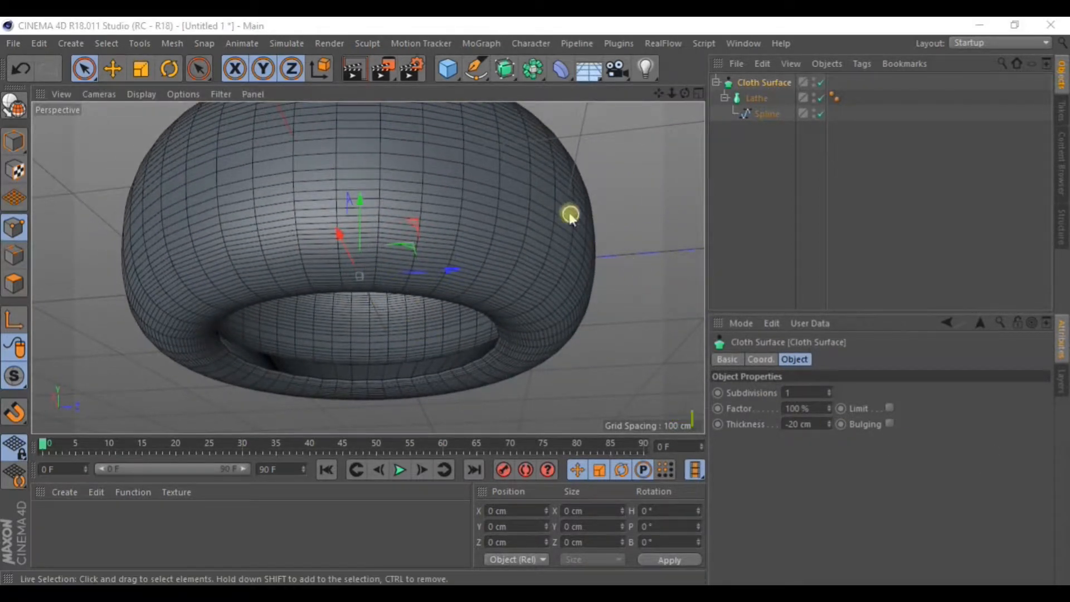
pyautogui.scroll(-8, 507, 218)
pyautogui.keyDown('alt'); pyautogui.moveTo(510, 235); pyautogui.dragTo(496, 274); pyautogui.keyUp('alt')
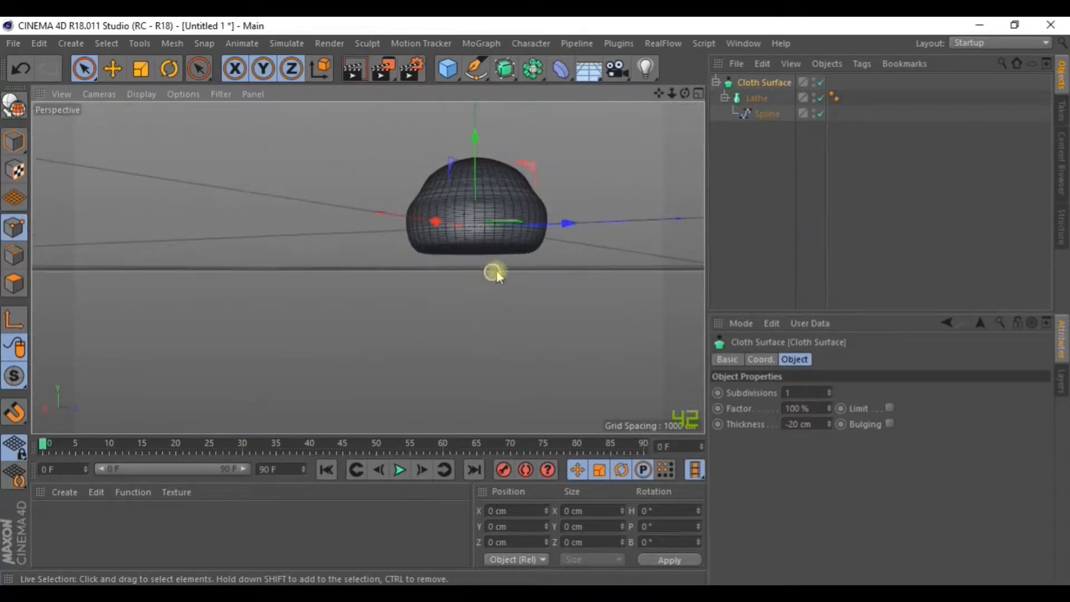
# In a maximized Right view, hide Lathe and Cloth Surface and push a middle profile point outward.
pyautogui.click(698, 93)
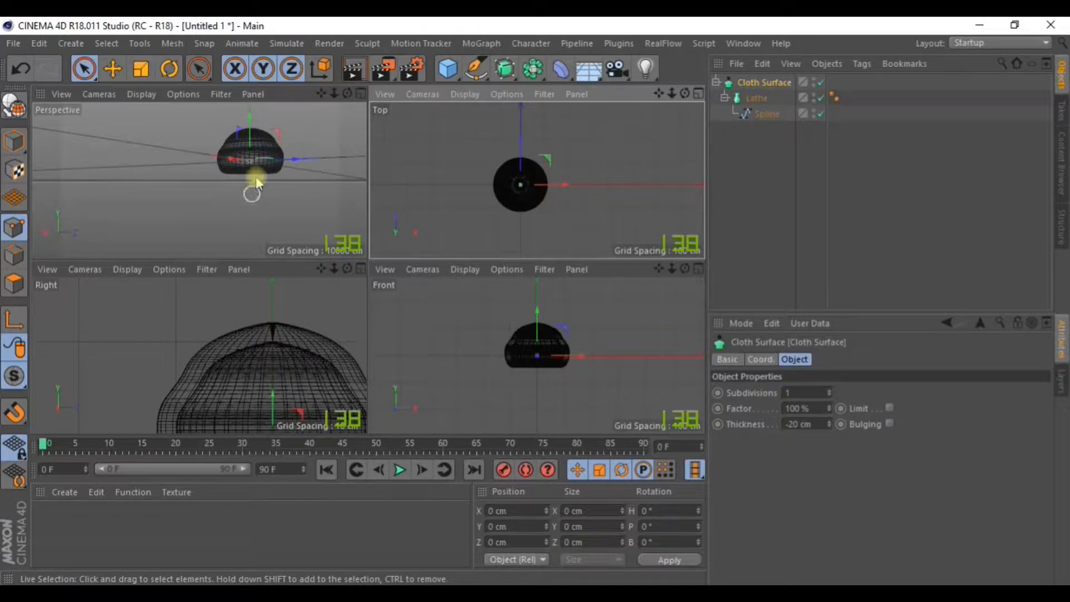
pyautogui.click(699, 268)
pyautogui.click(698, 94)
pyautogui.click(361, 267)
pyautogui.keyDown('alt'); pyautogui.moveTo(499, 285); pyautogui.dragTo(352, 257, button='middle'); pyautogui.keyUp('alt')
pyautogui.scroll(-4, 386, 241)
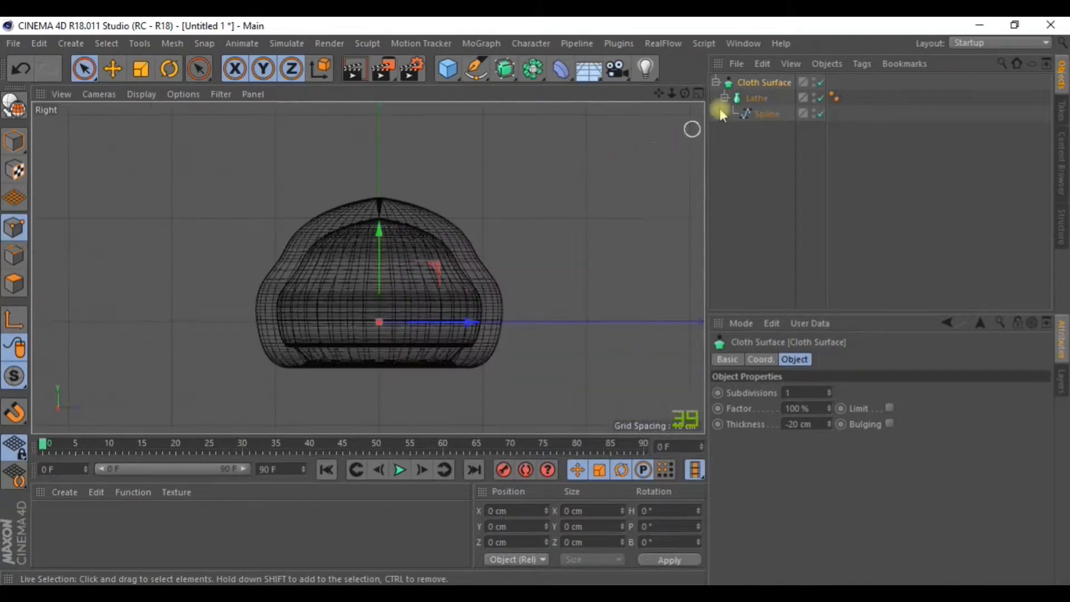
pyautogui.click(821, 99)
pyautogui.click(821, 83)
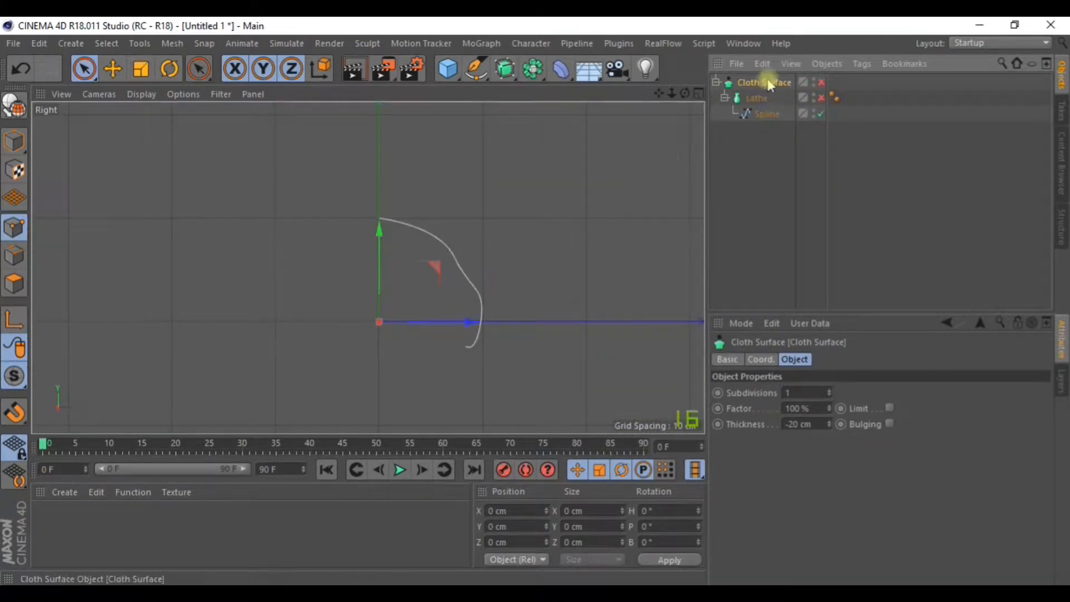
pyautogui.click(767, 114)
pyautogui.click(458, 258)
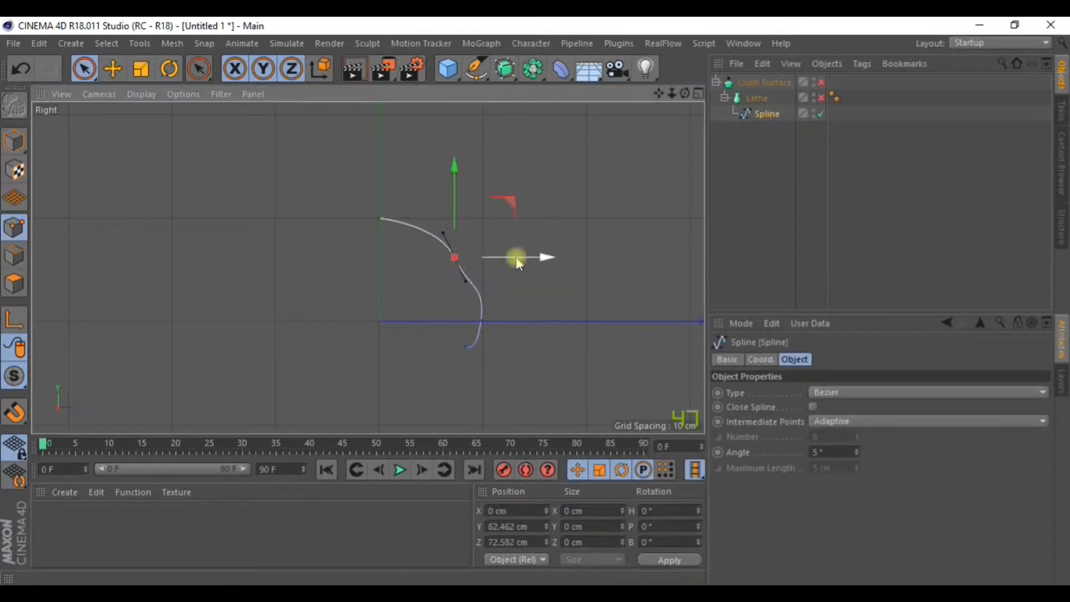
pyautogui.moveTo(543, 258); pyautogui.dragTo(599, 245)
# Show Lathe and Cloth Surface again and settle the widened profile point via undo and redo.
pyautogui.click(772, 120)
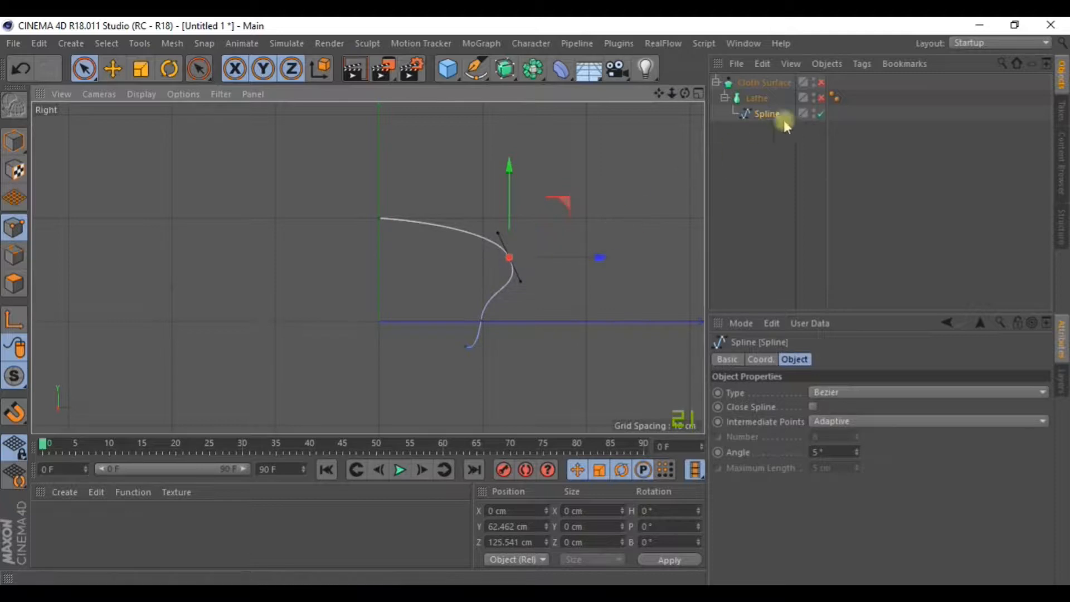
pyautogui.click(821, 97)
pyautogui.click(821, 83)
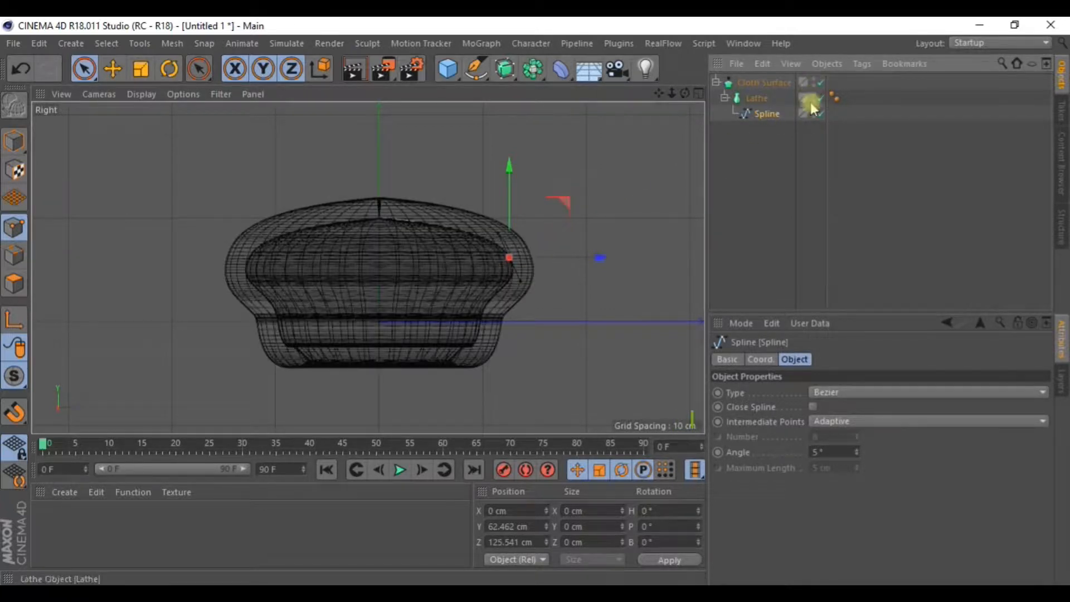
pyautogui.moveTo(595, 257); pyautogui.dragTo(536, 258)
pyautogui.hotkey('ctrl', 'z')
pyautogui.hotkey('ctrl', 'z')
pyautogui.hotkey('ctrl', 'z')
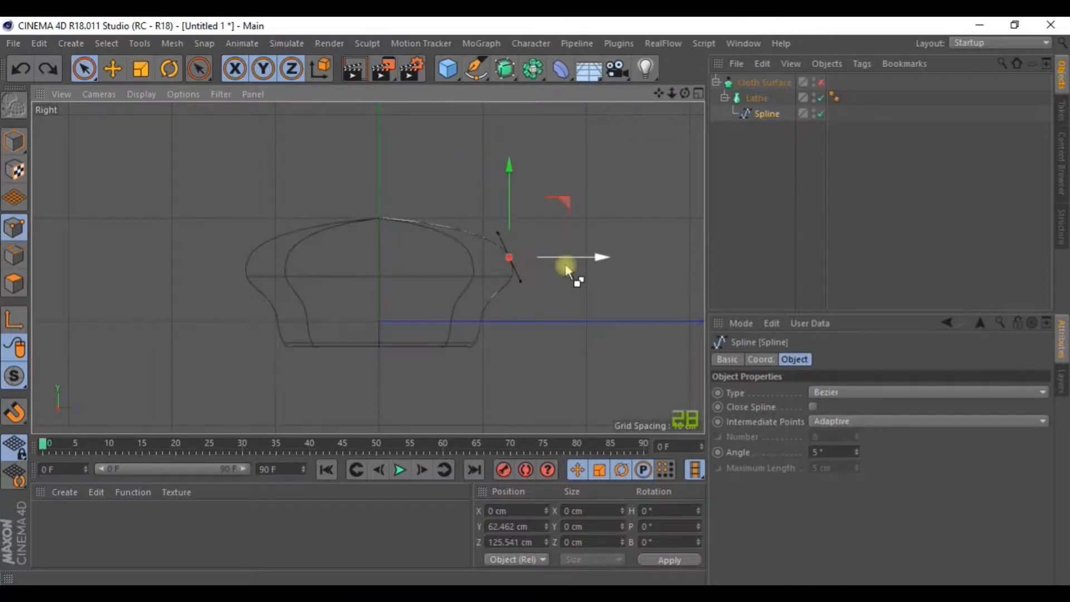
pyautogui.hotkey('ctrl', 'y')
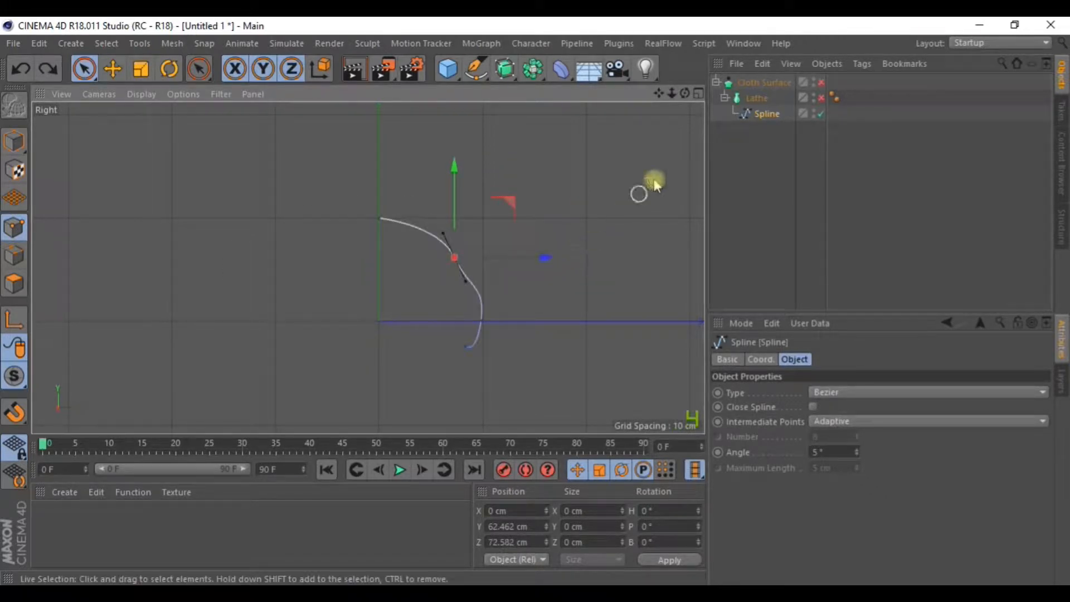
# Re-enable the Lathe and Cloth Surface and orbit the rounder thickened cap in Perspective.
pyautogui.click(821, 99)
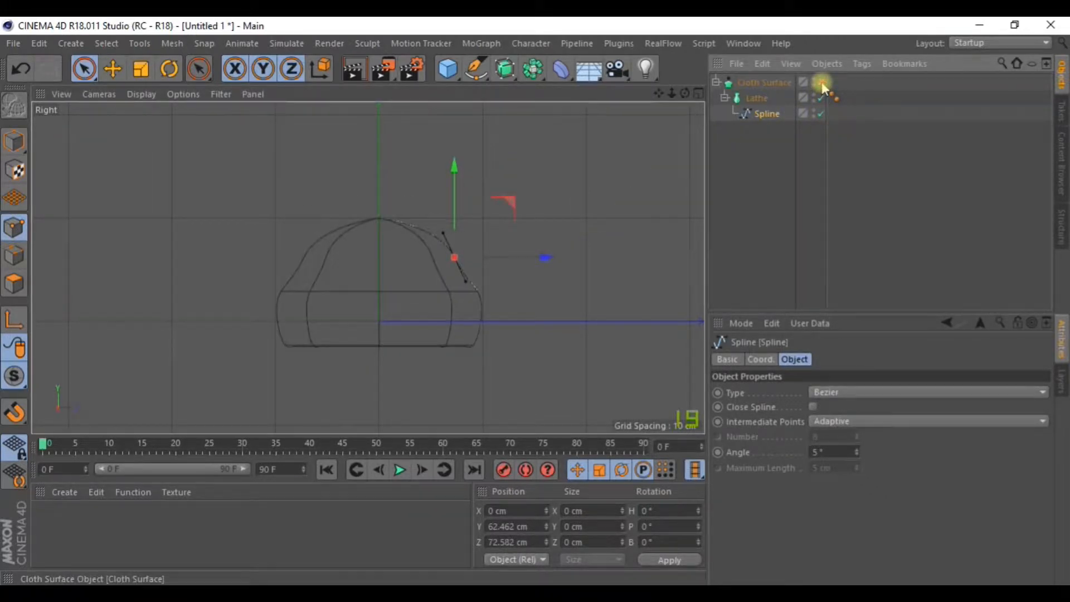
pyautogui.click(821, 83)
pyautogui.keyDown('alt'); pyautogui.moveTo(543, 239); pyautogui.dragTo(542, 178); pyautogui.keyUp('alt')
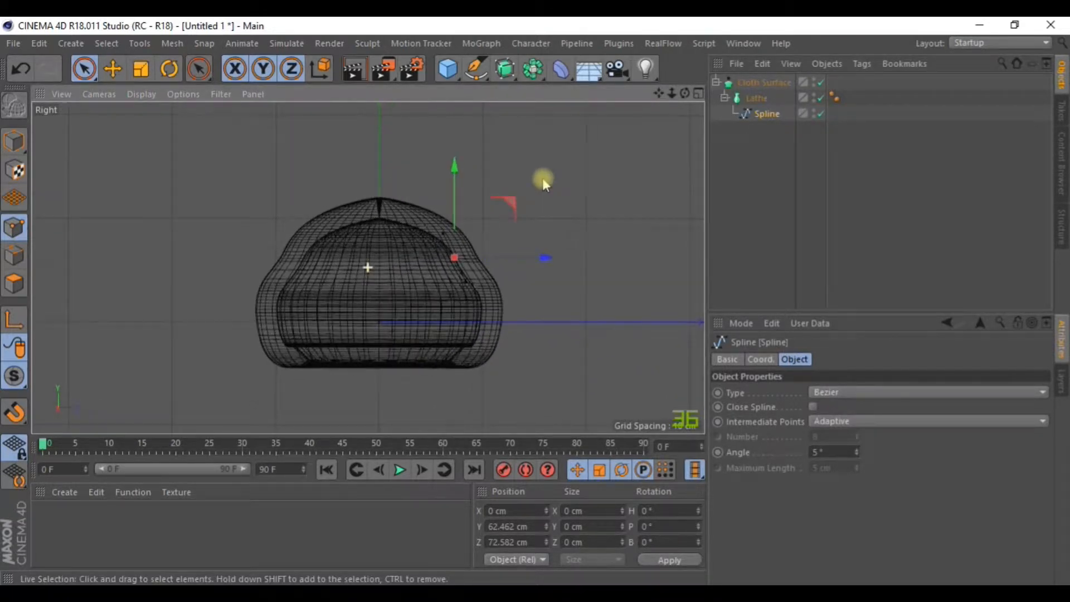
pyautogui.click(698, 93)
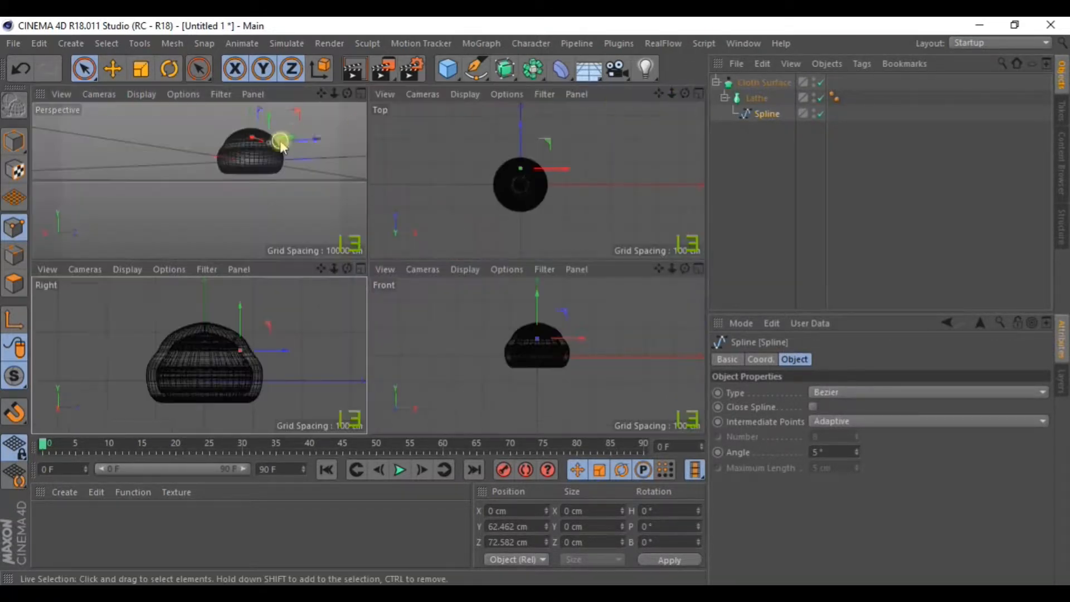
pyautogui.click(363, 93)
pyautogui.keyDown('alt'); pyautogui.moveTo(536, 278); pyautogui.dragTo(441, 120); pyautogui.keyUp('alt')
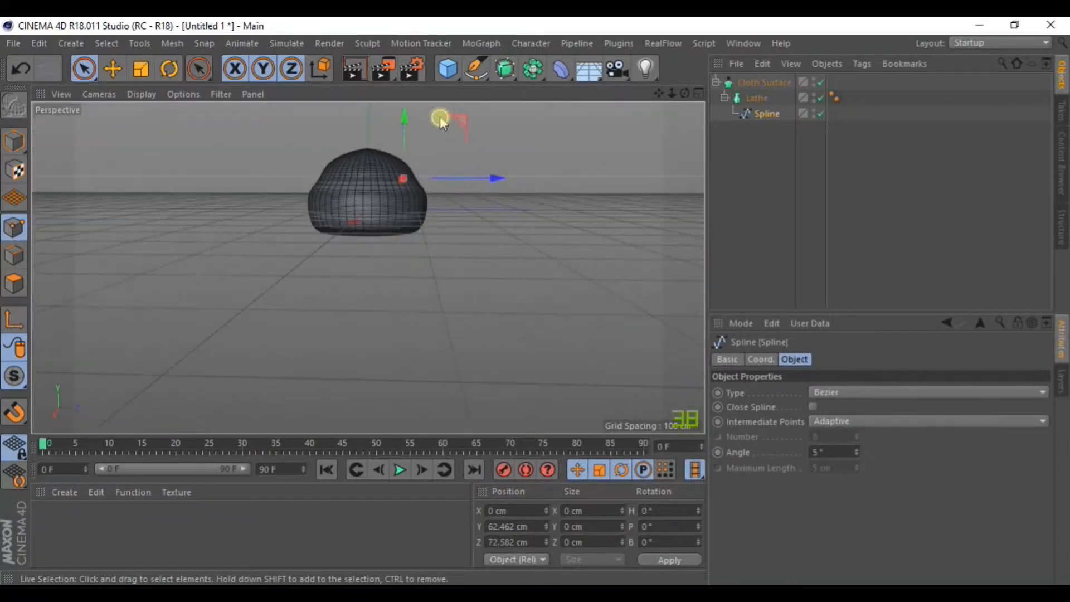
# Add a Plane below the cap and set its Orientation to +X.
pyautogui.click(448, 69)
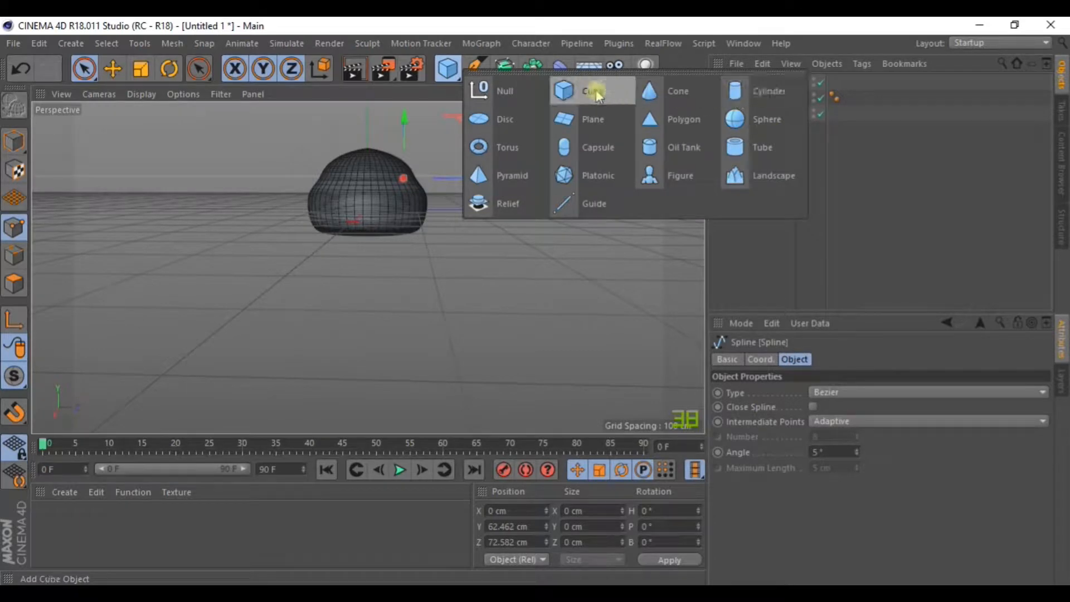
pyautogui.click(580, 117)
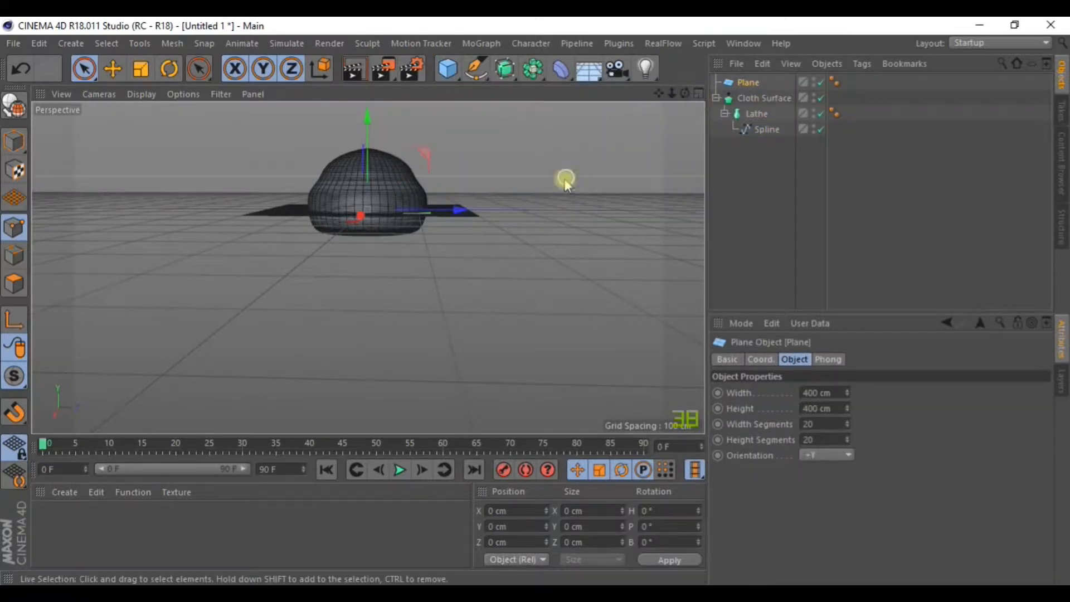
pyautogui.keyDown('alt'); pyautogui.moveTo(565, 181); pyautogui.dragTo(449, 246); pyautogui.keyUp('alt')
pyautogui.click(830, 456)
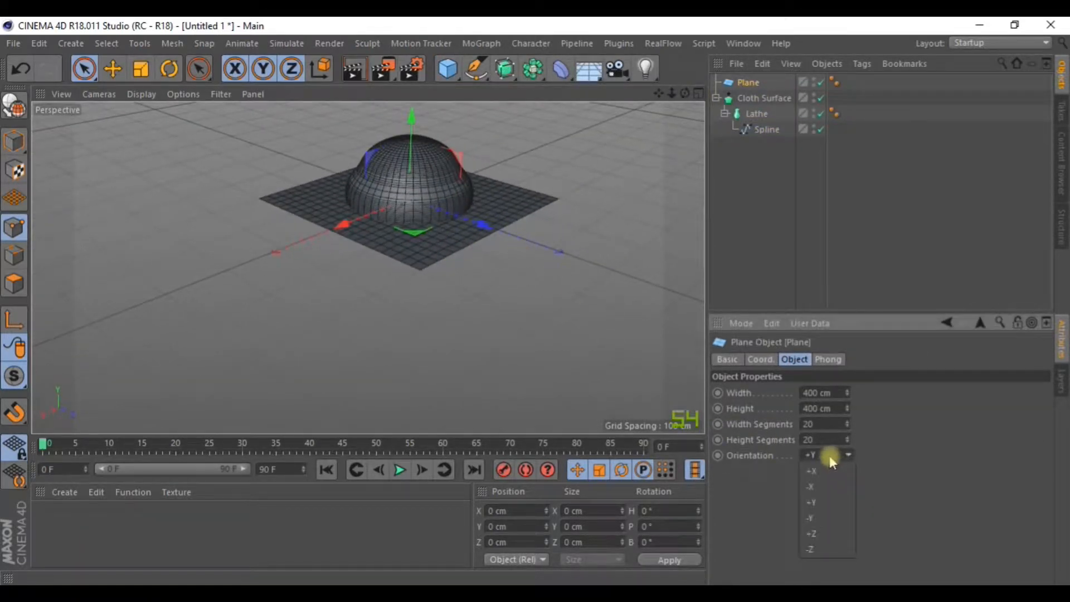
pyautogui.click(827, 472)
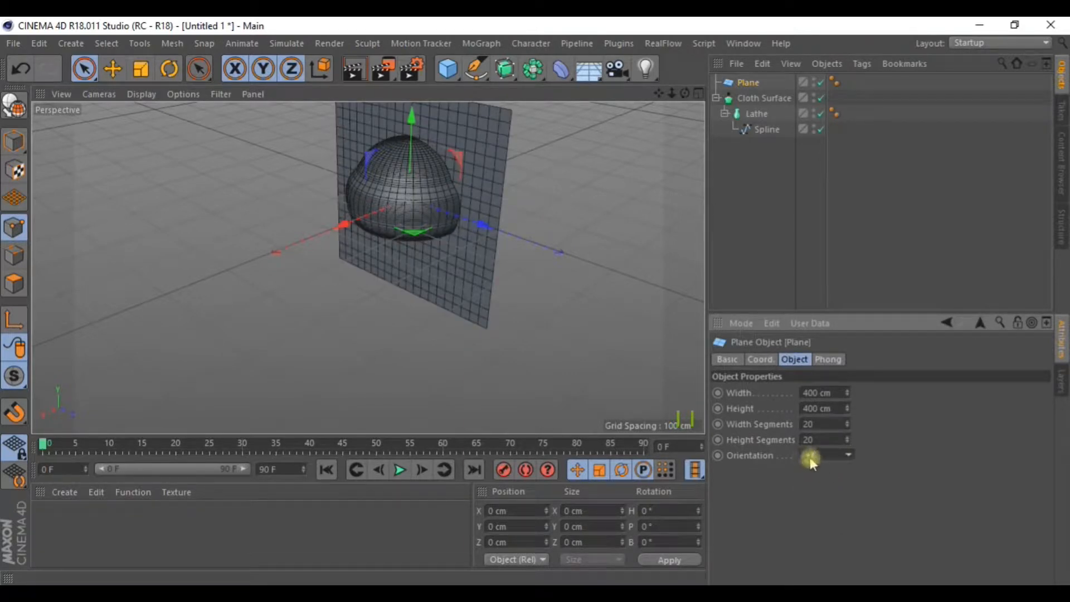
# Raise the plane slightly and give it 1 width segment and 1 height segment.
pyautogui.keyDown('alt'); pyautogui.moveTo(388, 230); pyautogui.dragTo(467, 176); pyautogui.keyUp('alt')
pyautogui.moveTo(372, 130); pyautogui.dragTo(382, 262)
pyautogui.click(811, 424)
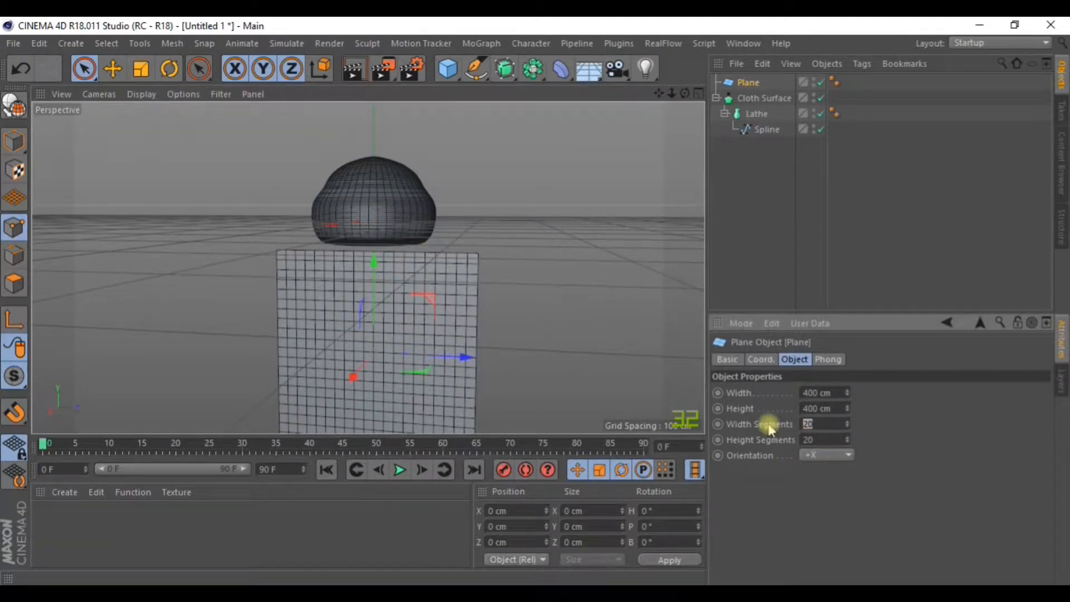
pyautogui.write('1')
pyautogui.press('Tab')
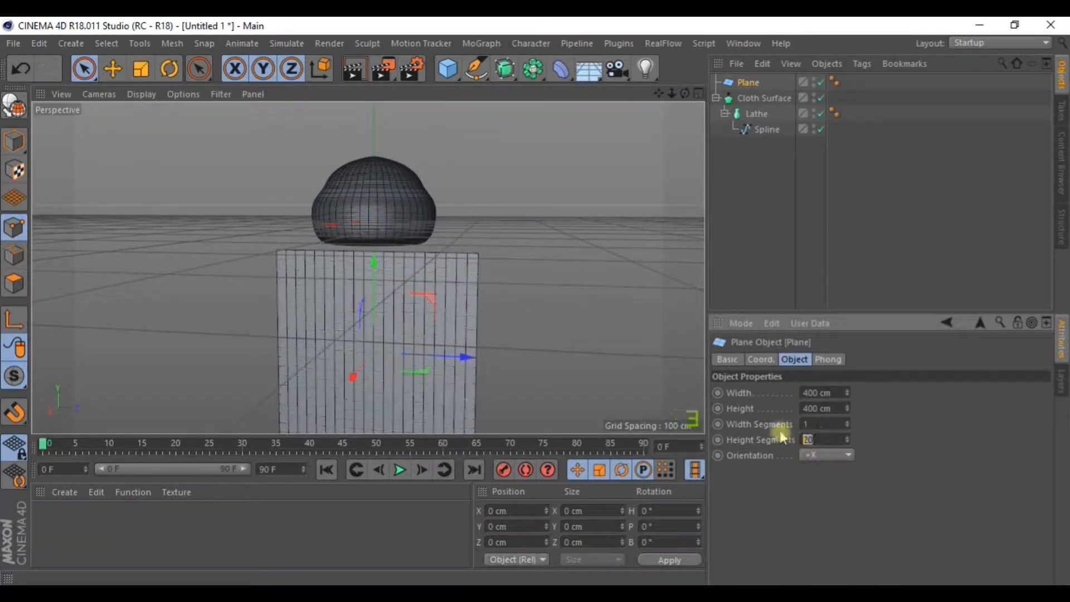
pyautogui.press('Return')
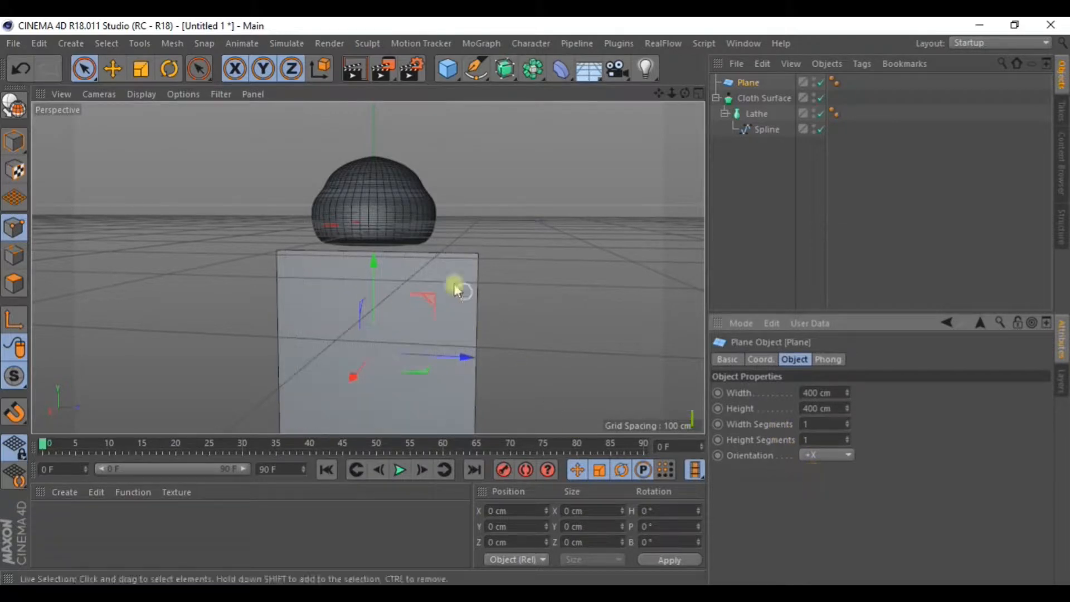
pyautogui.keyDown('alt'); pyautogui.moveTo(470, 302); pyautogui.dragTo(480, 251); pyautogui.keyUp('alt')
pyautogui.keyDown('alt'); pyautogui.moveTo(480, 251); pyautogui.dragTo(475, 167, button='middle'); pyautogui.keyUp('alt')
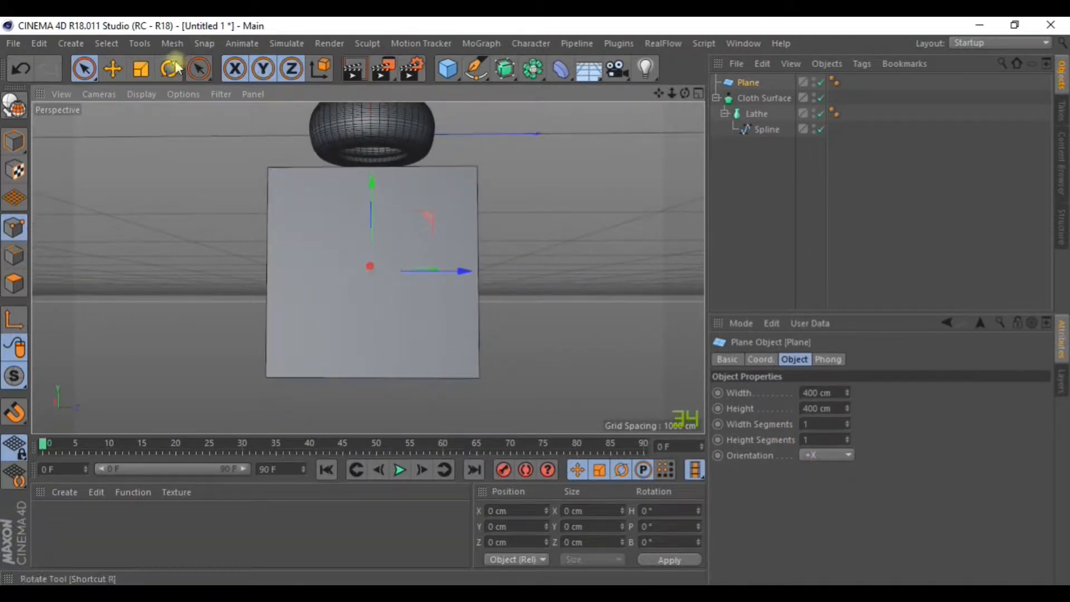
# Scale the plane down, narrow it, and stretch it downward into a tall strip.
pyautogui.click(141, 68)
pyautogui.moveTo(444, 270); pyautogui.dragTo(419, 259)
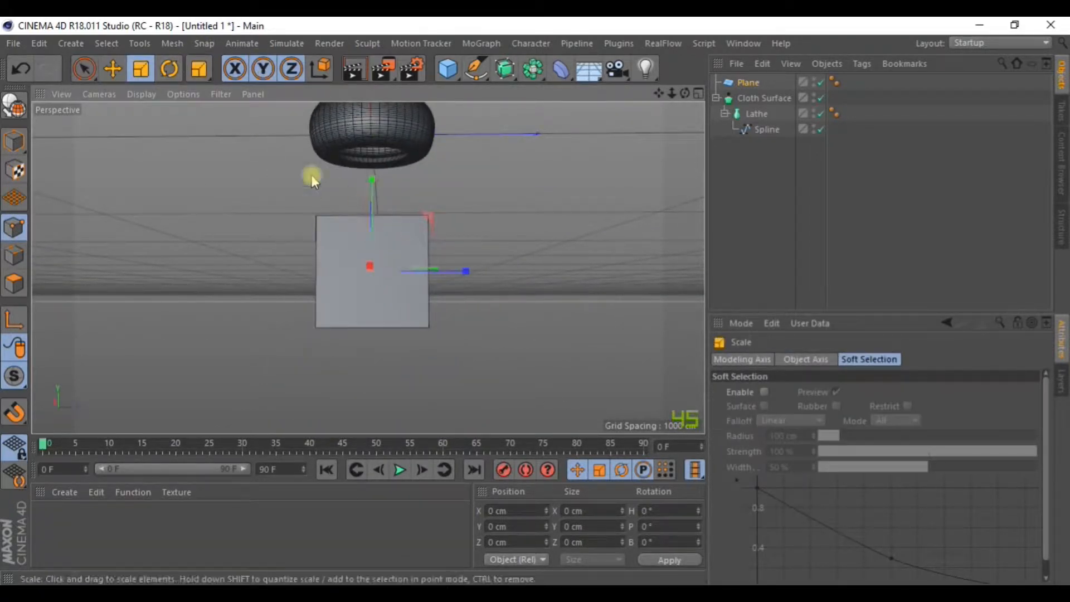
pyautogui.click(13, 141)
pyautogui.moveTo(431, 271); pyautogui.dragTo(389, 272)
pyautogui.keyDown('alt'); pyautogui.moveTo(402, 223); pyautogui.dragTo(375, 239); pyautogui.keyUp('alt')
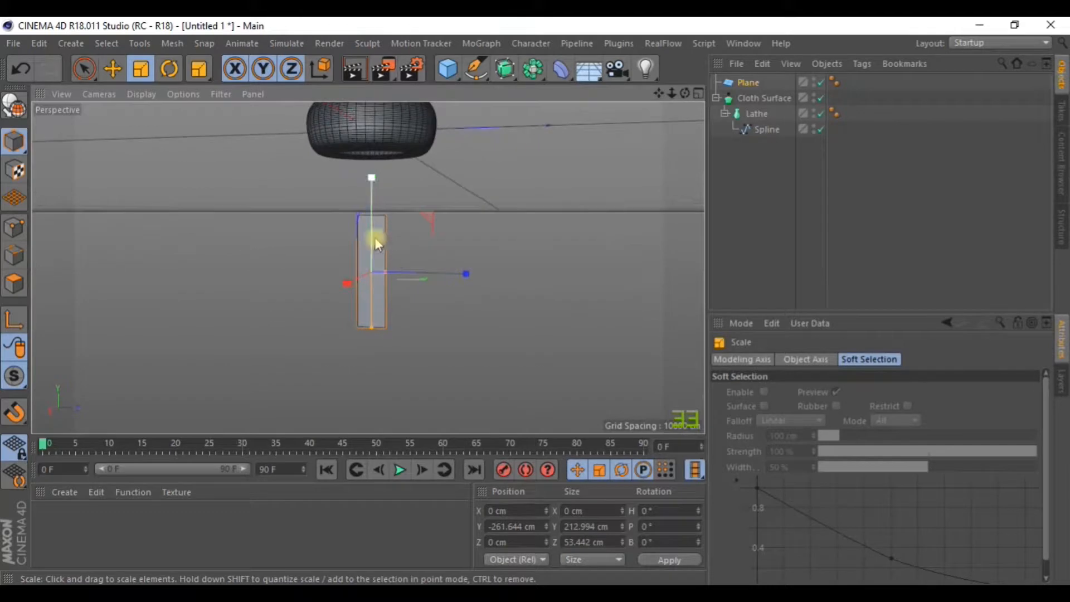
pyautogui.moveTo(359, 340); pyautogui.dragTo(376, 432)
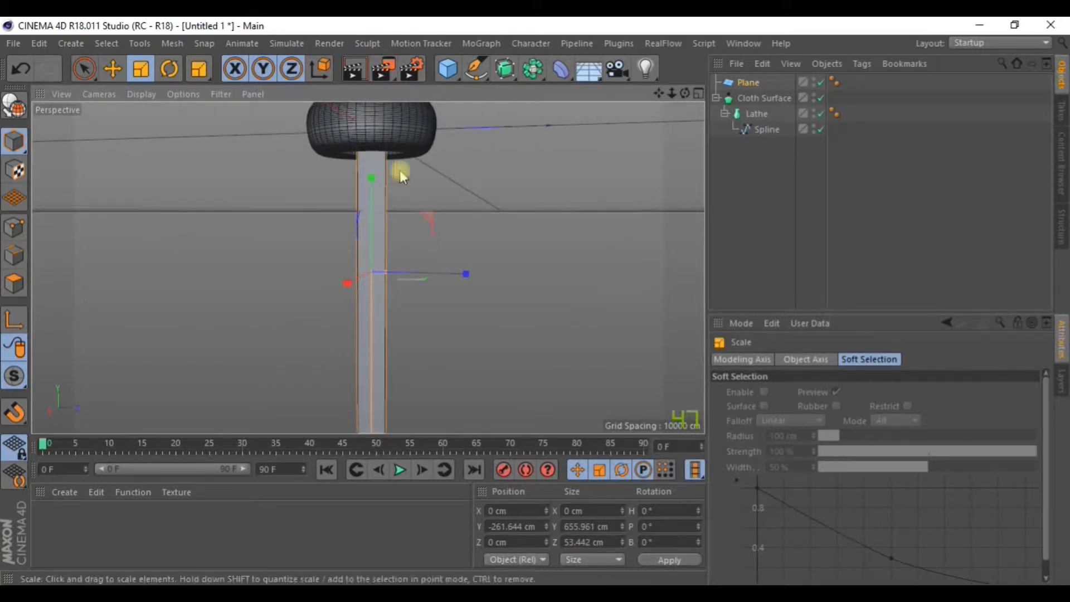
pyautogui.keyDown('alt'); pyautogui.moveTo(402, 173); pyautogui.dragTo(392, 215); pyautogui.keyUp('alt')
# Move the strip beneath the cap and narrow it further to about 656 × 36 cm.
pyautogui.press('e')
pyautogui.moveTo(384, 133); pyautogui.dragTo(387, 163)
pyautogui.scroll(4, 393, 192)
pyautogui.keyDown('alt'); pyautogui.moveTo(424, 215); pyautogui.dragTo(438, 218); pyautogui.keyUp('alt')
pyautogui.moveTo(386, 300); pyautogui.dragTo(488, 307)
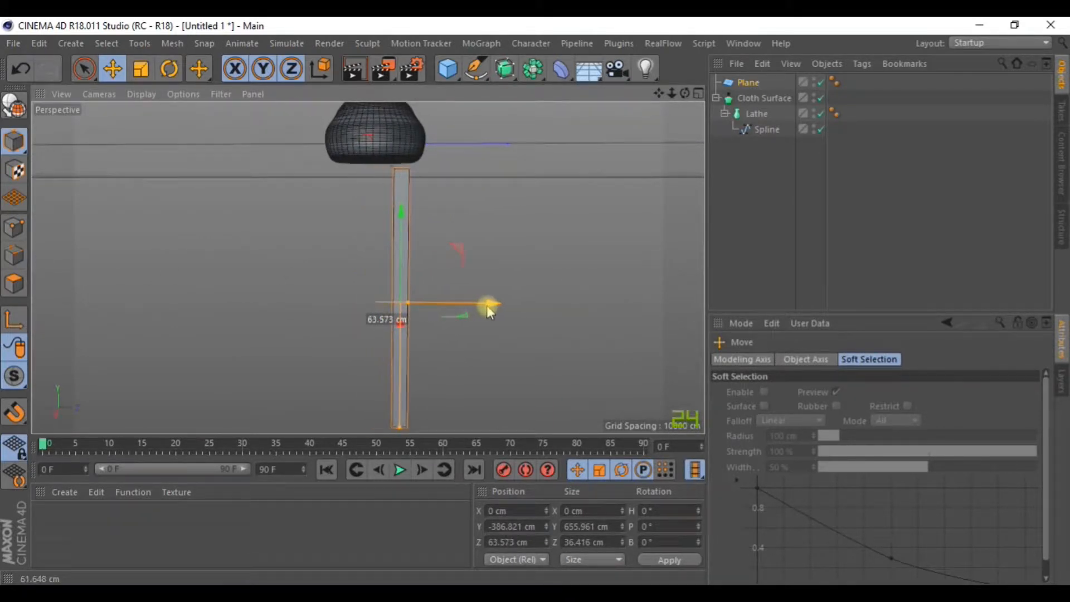
pyautogui.moveTo(402, 208); pyautogui.dragTo(403, 205)
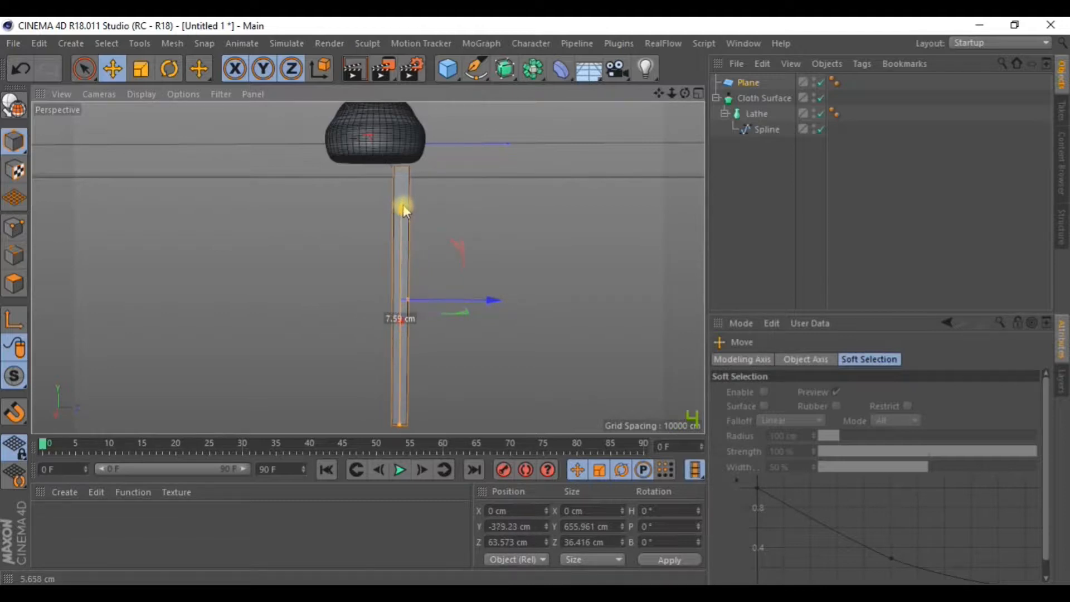
pyautogui.scroll(4, 428, 240)
pyautogui.scroll(1, 444, 234)
pyautogui.click(747, 84)
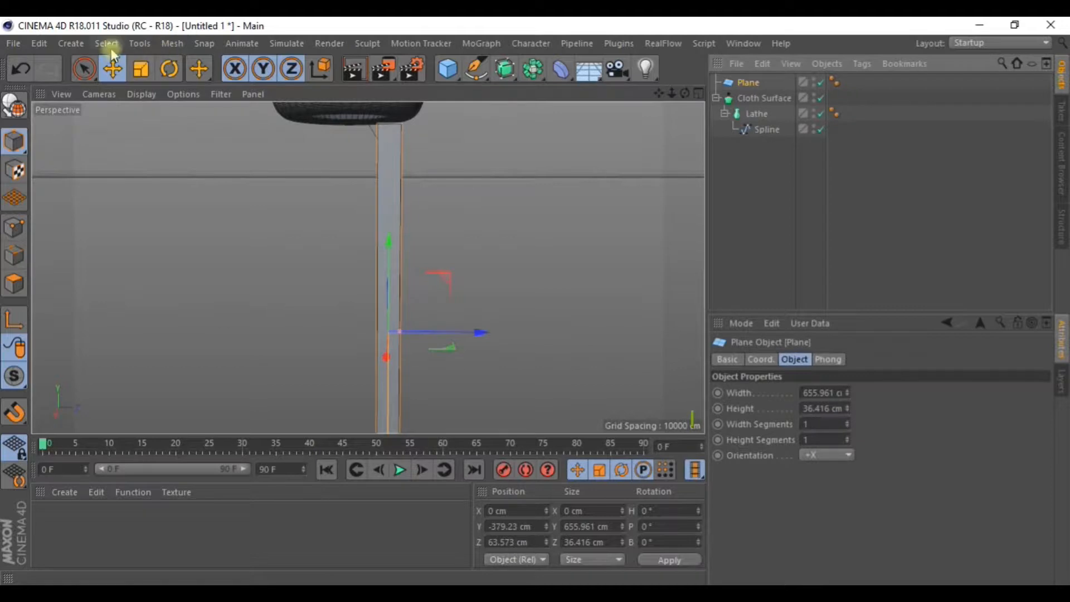
# Switch the viewport to Gouraud Shading (Lines) and raise the plane's width segments to 20.
pyautogui.click(141, 94)
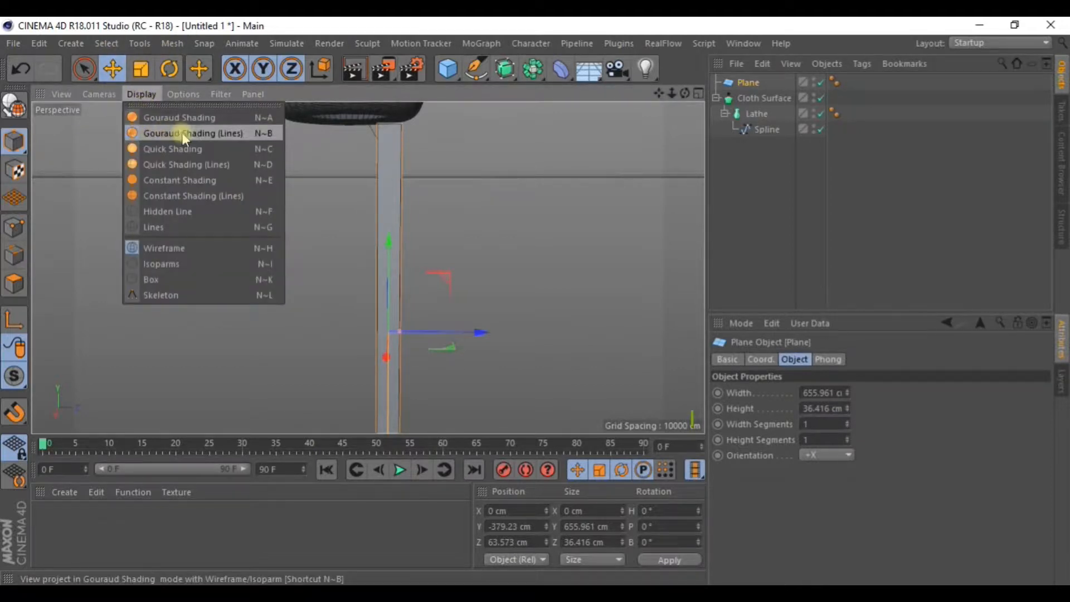
pyautogui.click(1034, 575)
pyautogui.moveTo(848, 423); pyautogui.dragTo(849, 420)
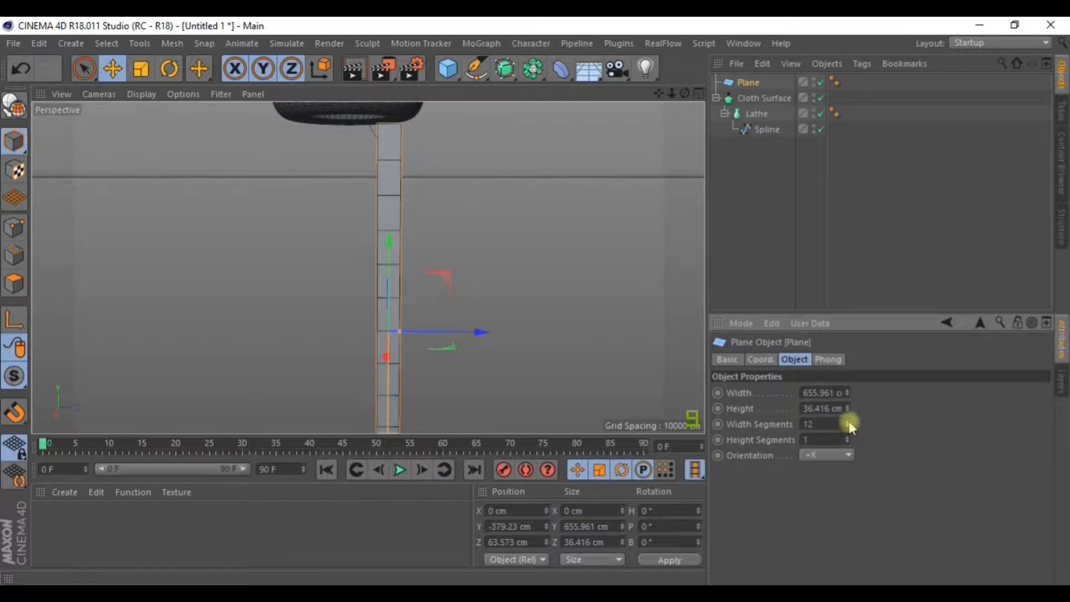
pyautogui.scroll(-2, 481, 236)
pyautogui.keyDown('alt'); pyautogui.moveTo(481, 237); pyautogui.dragTo(511, 211, button='middle'); pyautogui.keyUp('alt')
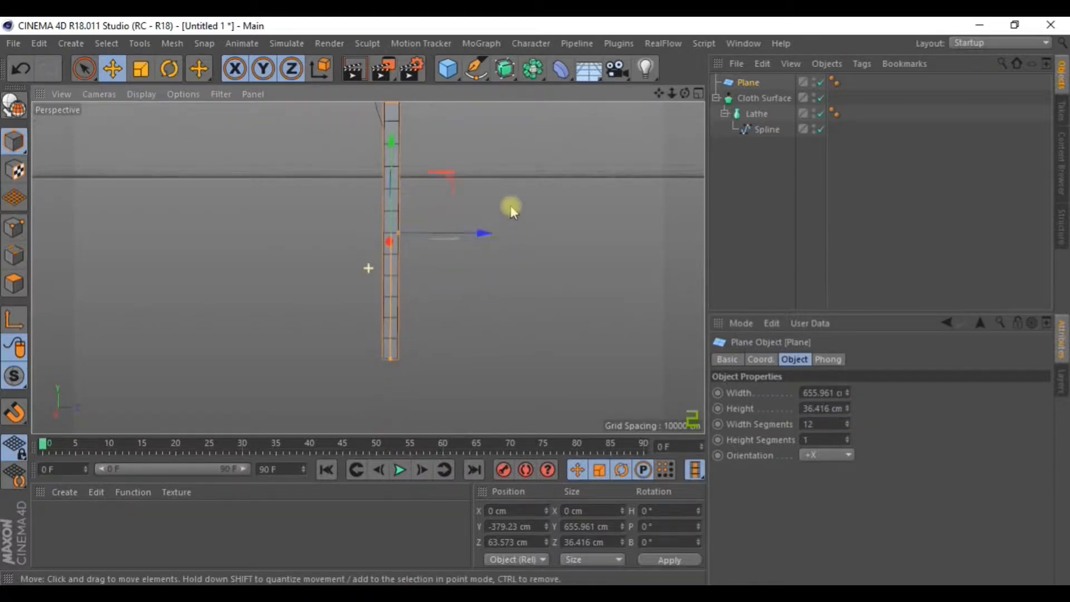
pyautogui.click(848, 422)
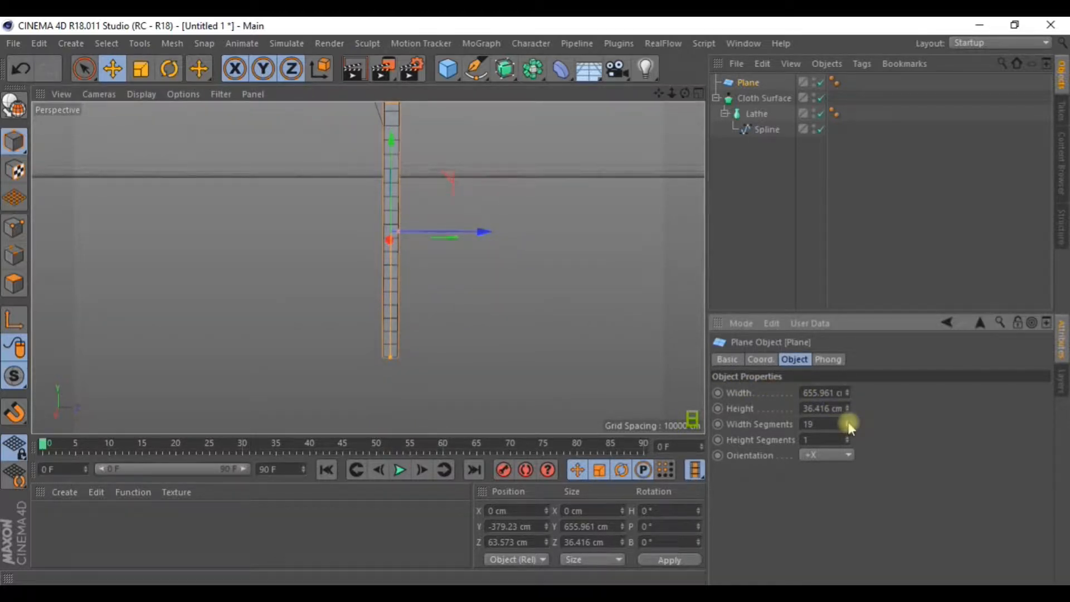
# Set the plane's height segments to 5.
pyautogui.click(848, 437)
pyautogui.click(847, 441)
pyautogui.scroll(3, 476, 288)
pyautogui.scroll(2, 476, 288)
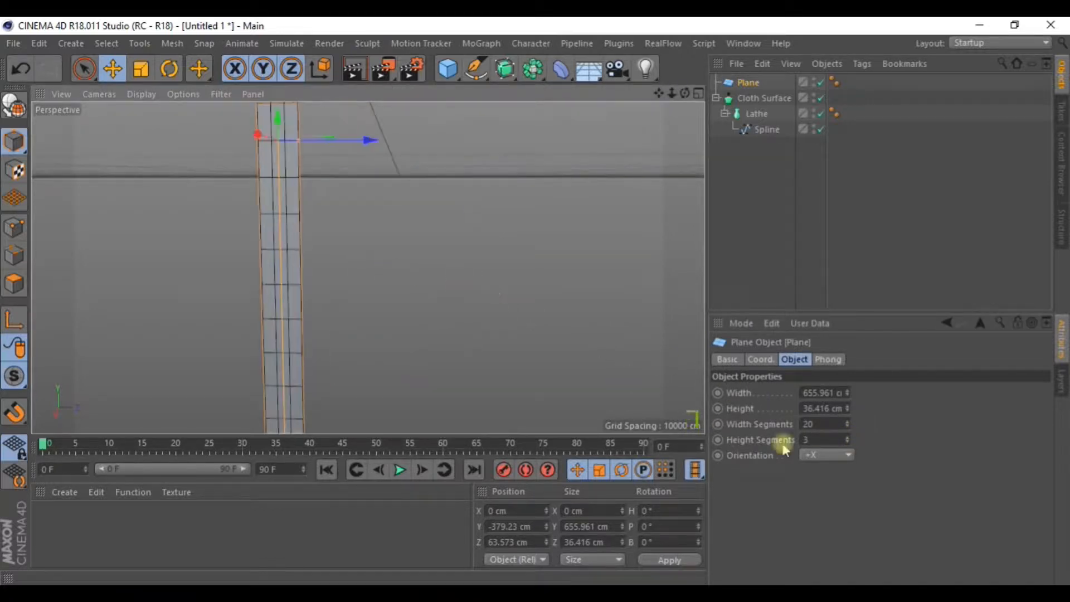
pyautogui.click(848, 438)
pyautogui.keyDown('alt'); pyautogui.moveTo(368, 268); pyautogui.dragTo(371, 181); pyautogui.keyUp('alt')
pyautogui.click(847, 438)
pyautogui.keyDown('alt'); pyautogui.moveTo(507, 276); pyautogui.dragTo(507, 245); pyautogui.keyUp('alt')
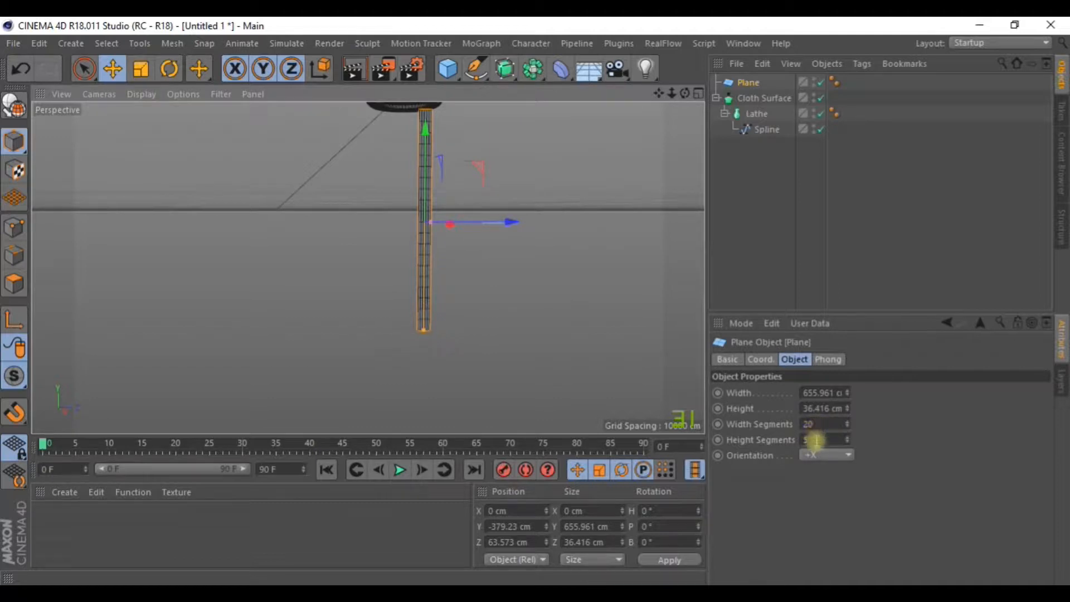
pyautogui.keyDown('alt'); pyautogui.moveTo(578, 279); pyautogui.dragTo(524, 218); pyautogui.keyUp('alt')
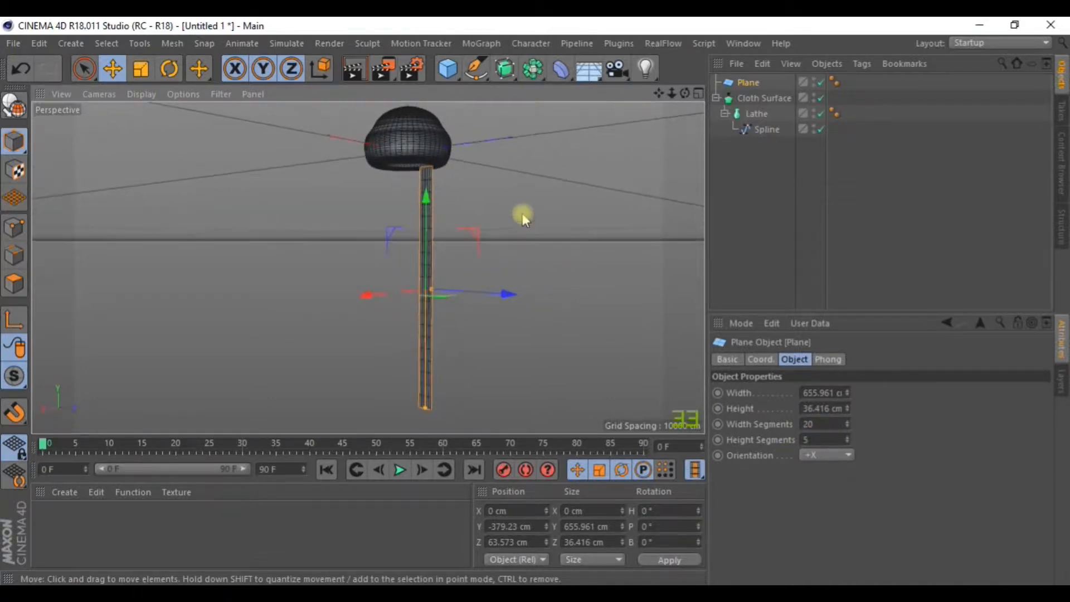
pyautogui.click(15, 107)
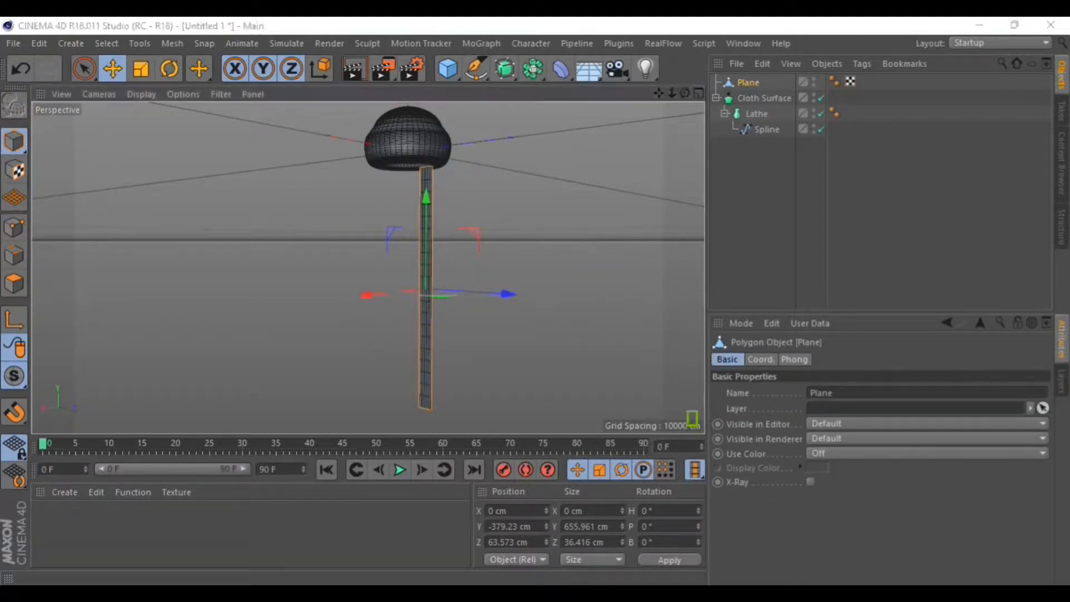
pyautogui.keyDown('alt'); pyautogui.moveTo(336, 243); pyautogui.dragTo(408, 256); pyautogui.keyUp('alt')
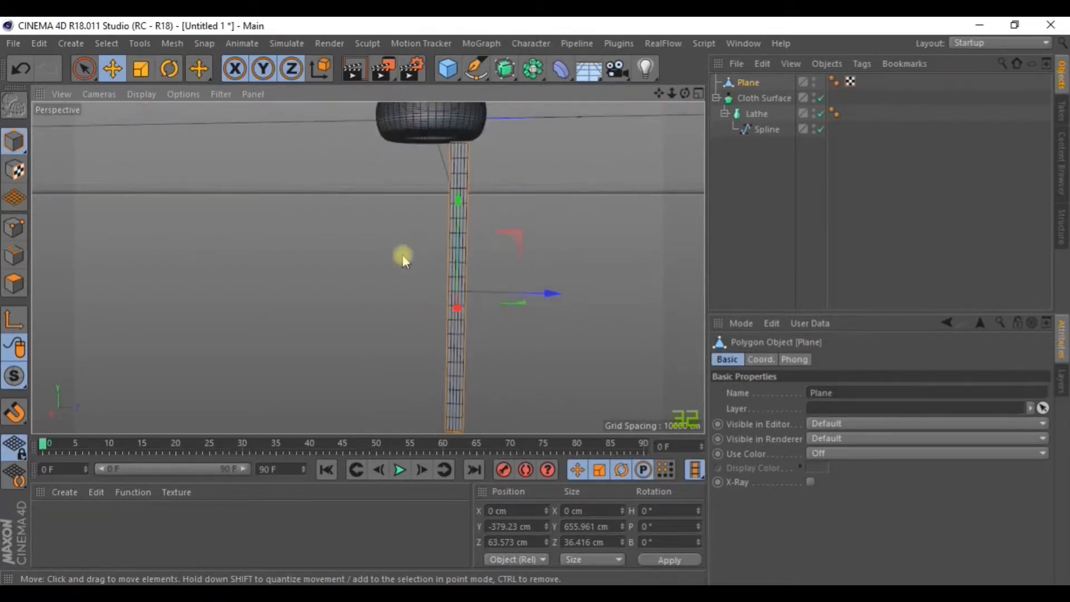
pyautogui.keyDown('alt'); pyautogui.moveTo(388, 208); pyautogui.dragTo(397, 219); pyautogui.keyUp('alt')
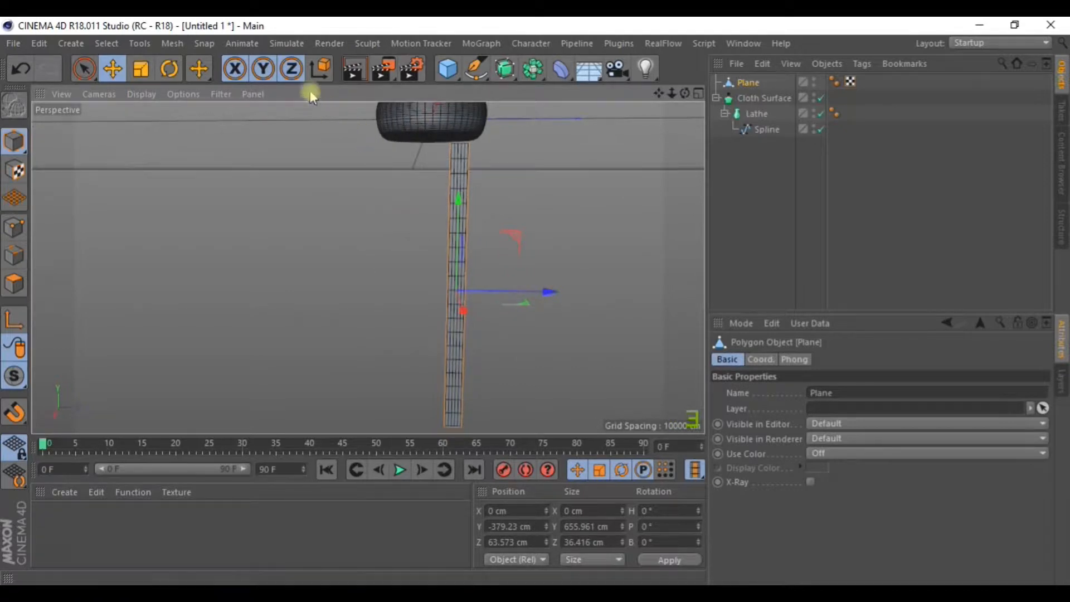
pyautogui.click(285, 44)
pyautogui.moveTo(301, 87)
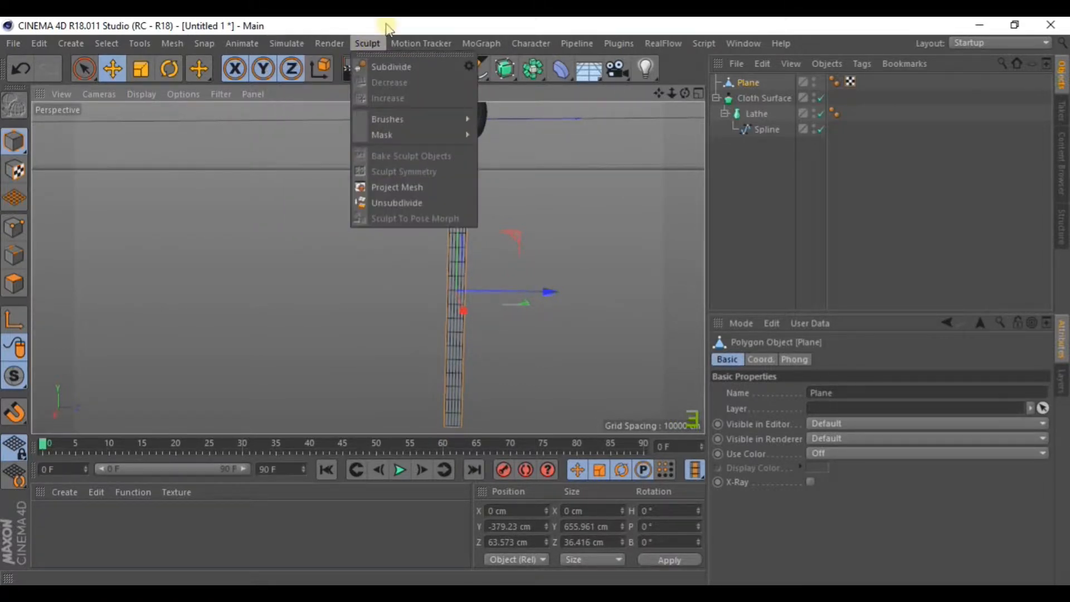
pyautogui.click(504, 69)
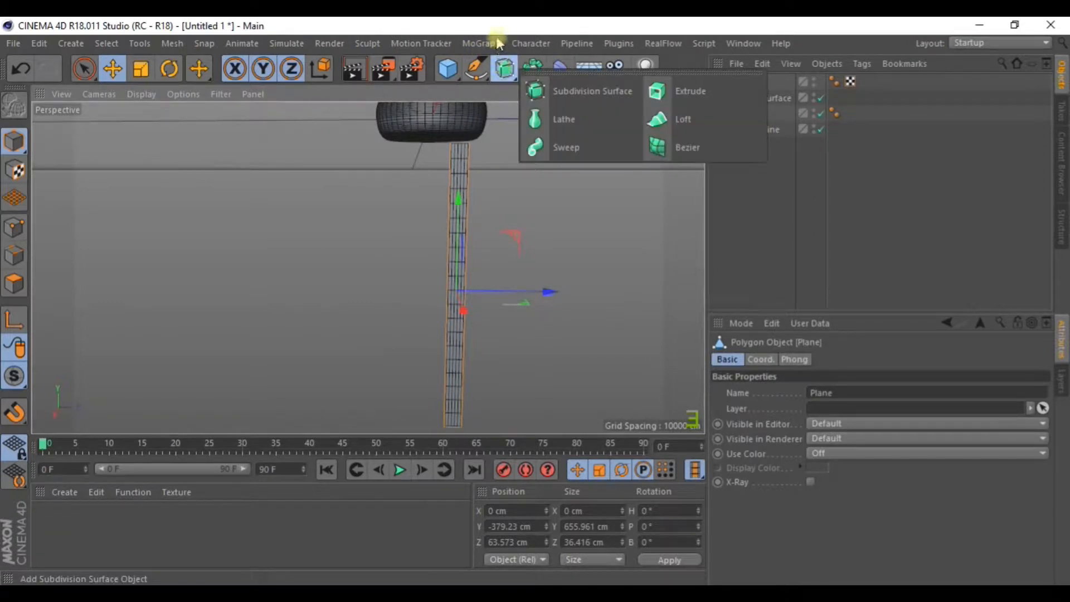
pyautogui.click(287, 45)
pyautogui.moveTo(292, 83)
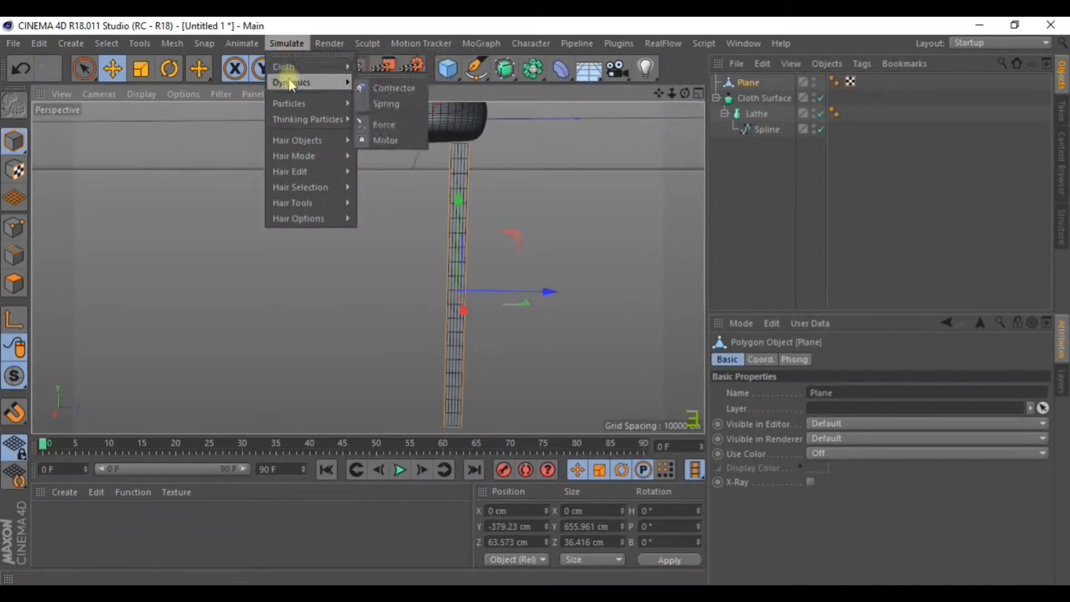
pyautogui.moveTo(312, 107)
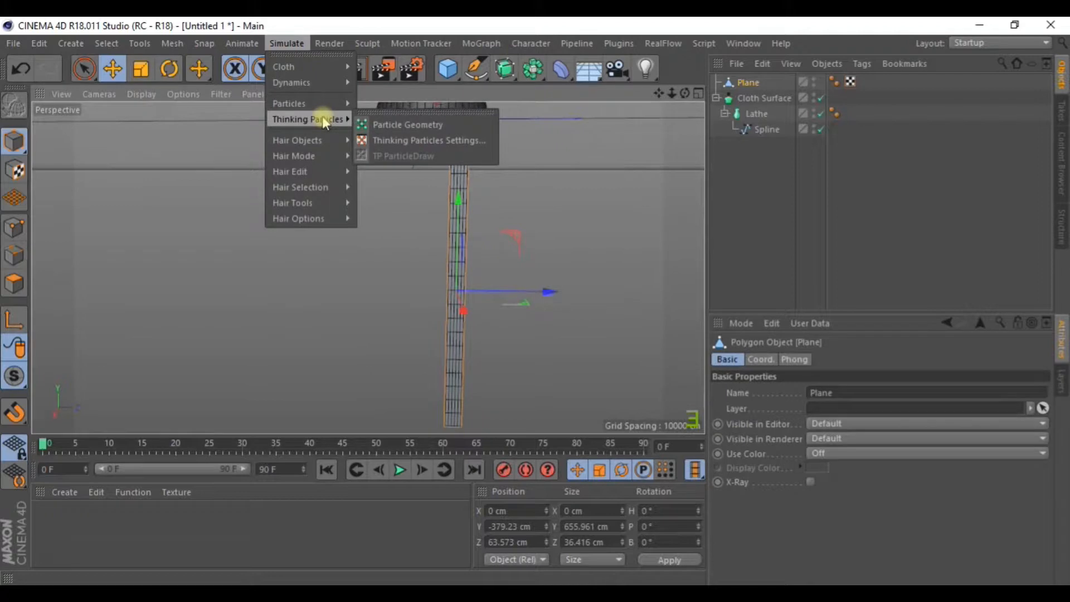
# Add a Displacer deformer from the Deformer palette.
pyautogui.click(337, 44)
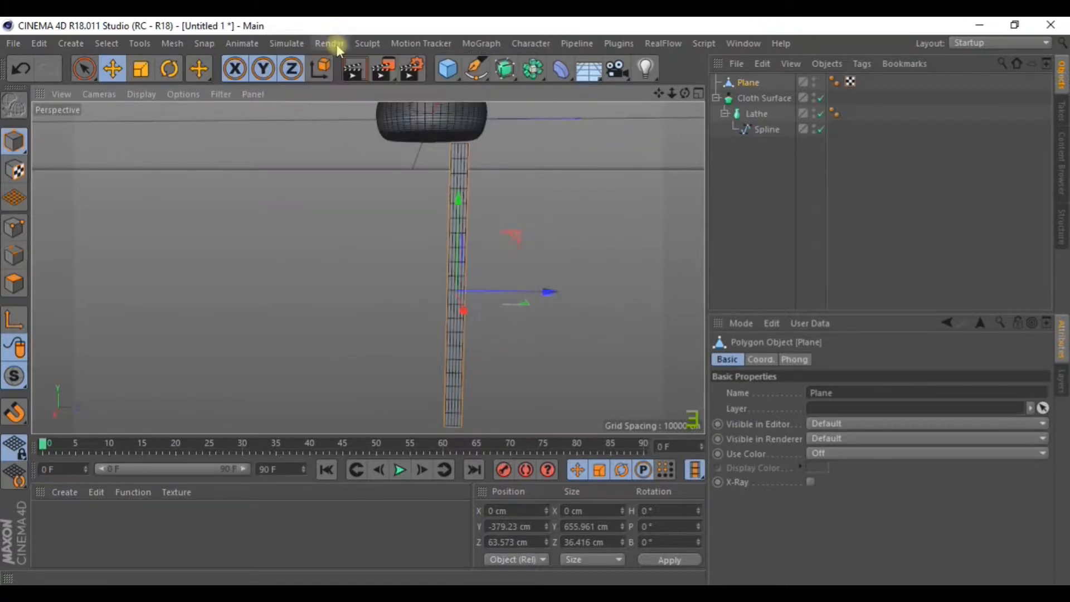
pyautogui.click(481, 43)
pyautogui.moveTo(484, 67)
pyautogui.click(532, 27)
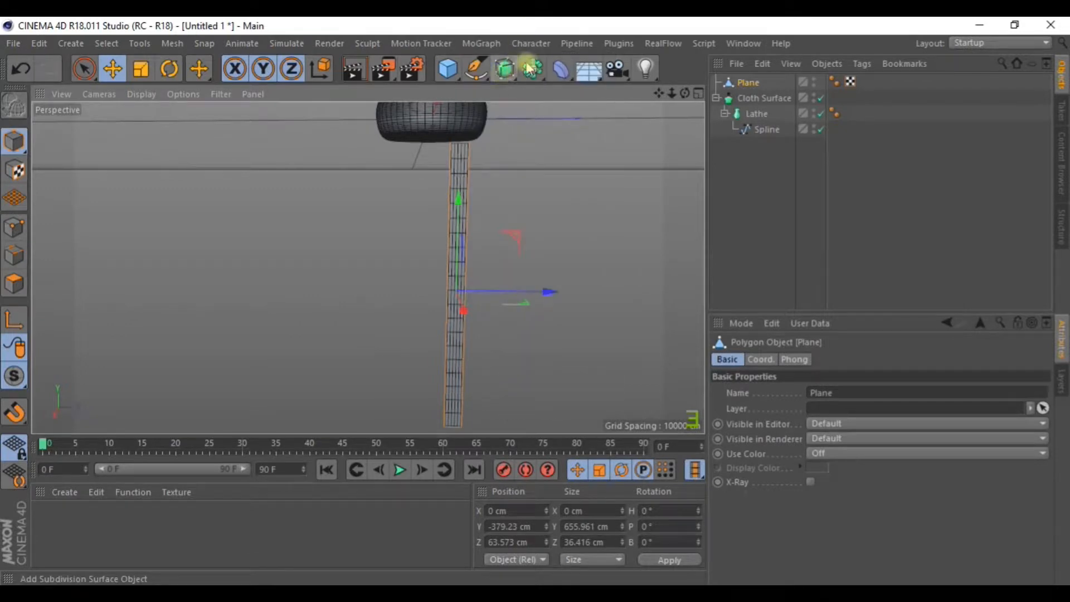
pyautogui.click(561, 70)
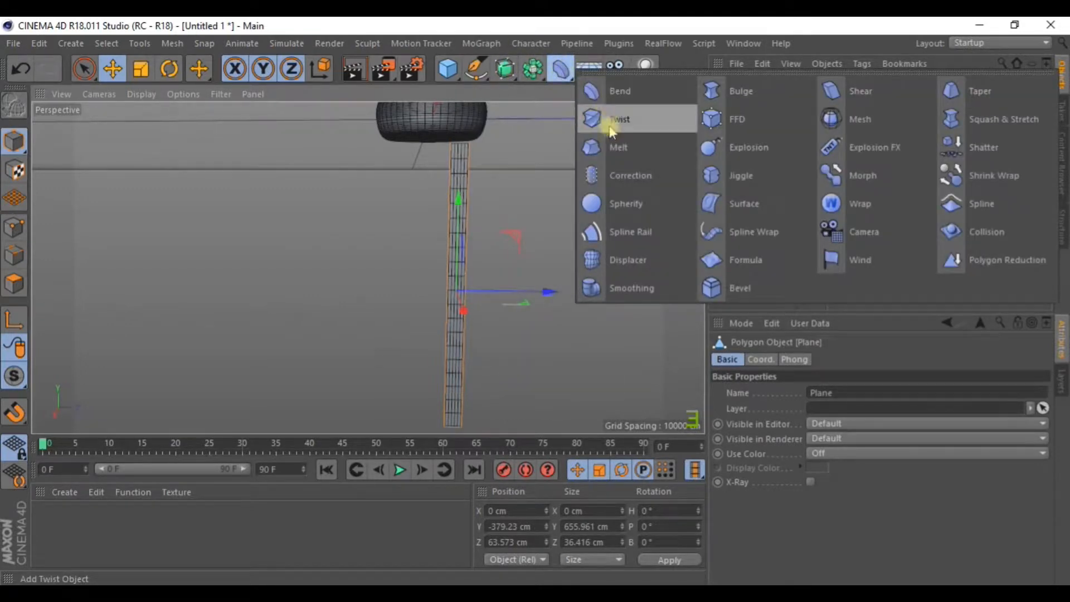
pyautogui.click(640, 266)
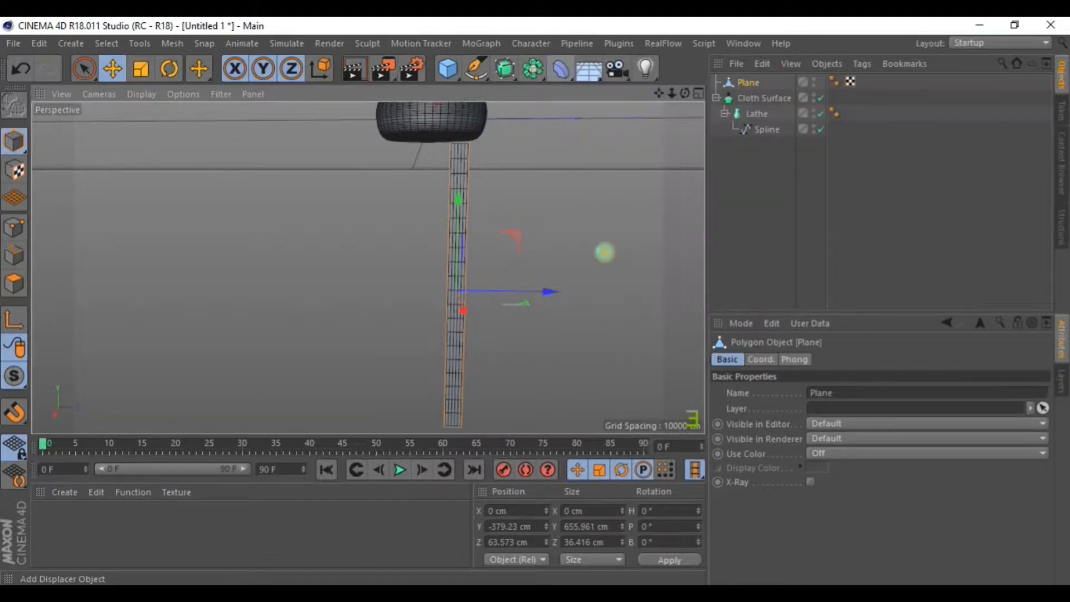
# Lower the Displacer along the stem to about Y -163 cm.
pyautogui.scroll(-2, 530, 200)
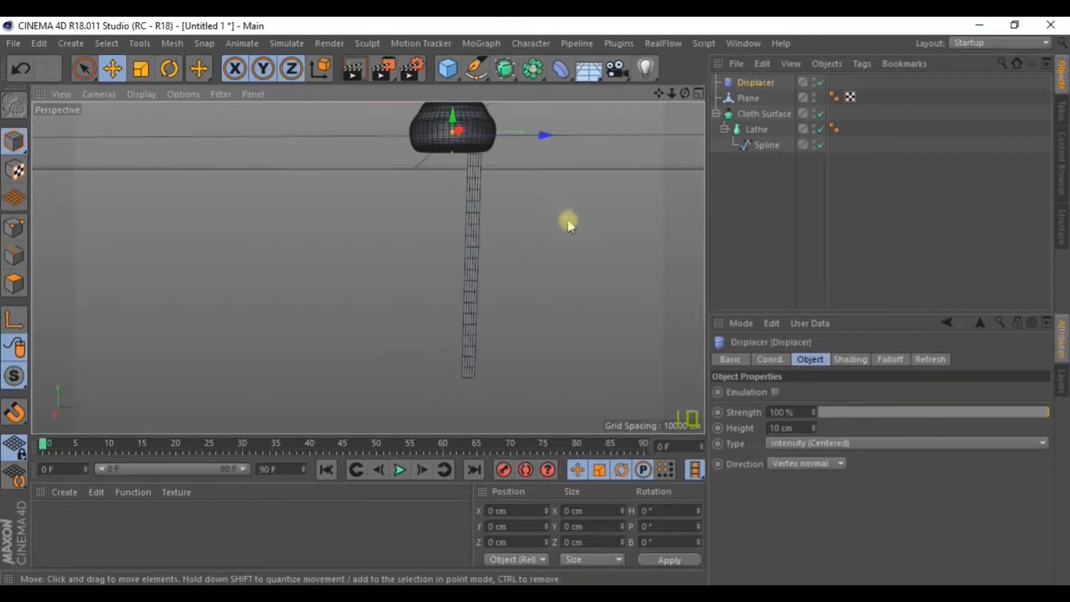
pyautogui.keyDown('alt'); pyautogui.moveTo(568, 219); pyautogui.dragTo(522, 300, button='middle'); pyautogui.keyUp('alt')
pyautogui.moveTo(420, 133); pyautogui.dragTo(419, 189)
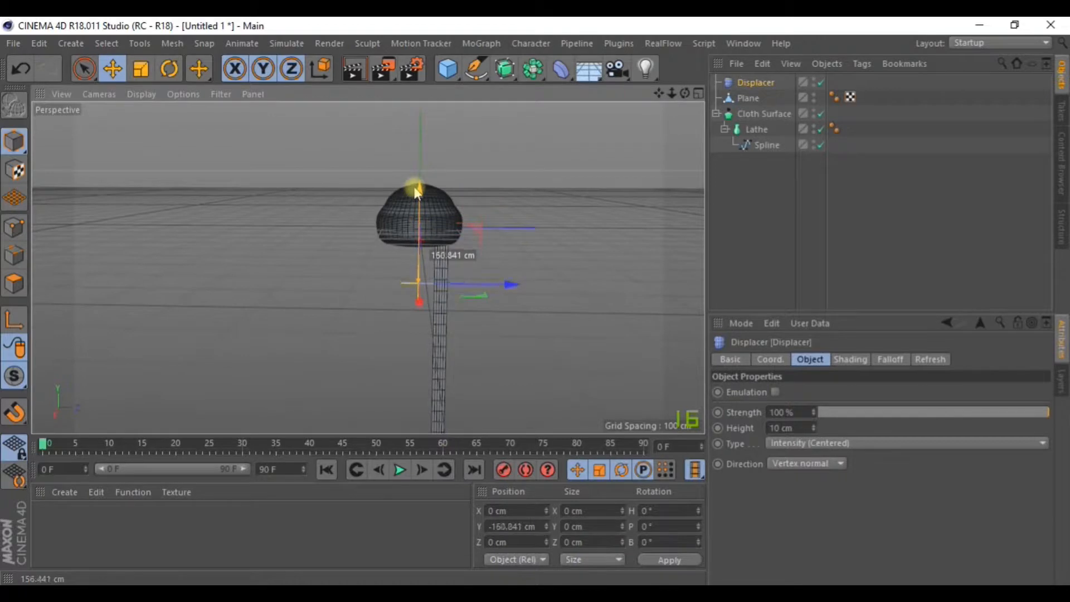
pyautogui.scroll(4, 440, 304)
pyautogui.moveTo(406, 284)
pyautogui.keyDown('alt'); pyautogui.mouseDown()
pyautogui.moveTo(345, 318)
pyautogui.moveTo(395, 288)
pyautogui.mouseUp(); pyautogui.keyUp('alt')
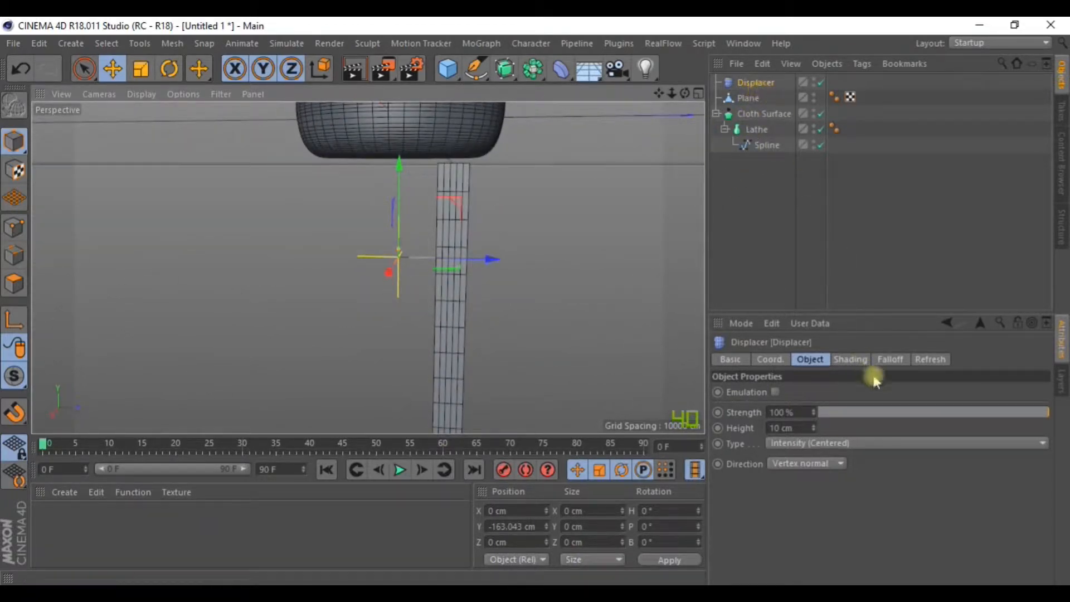
# Give the Displacer a Box falloff and lower it to Y -263.246 cm.
pyautogui.click(889, 359)
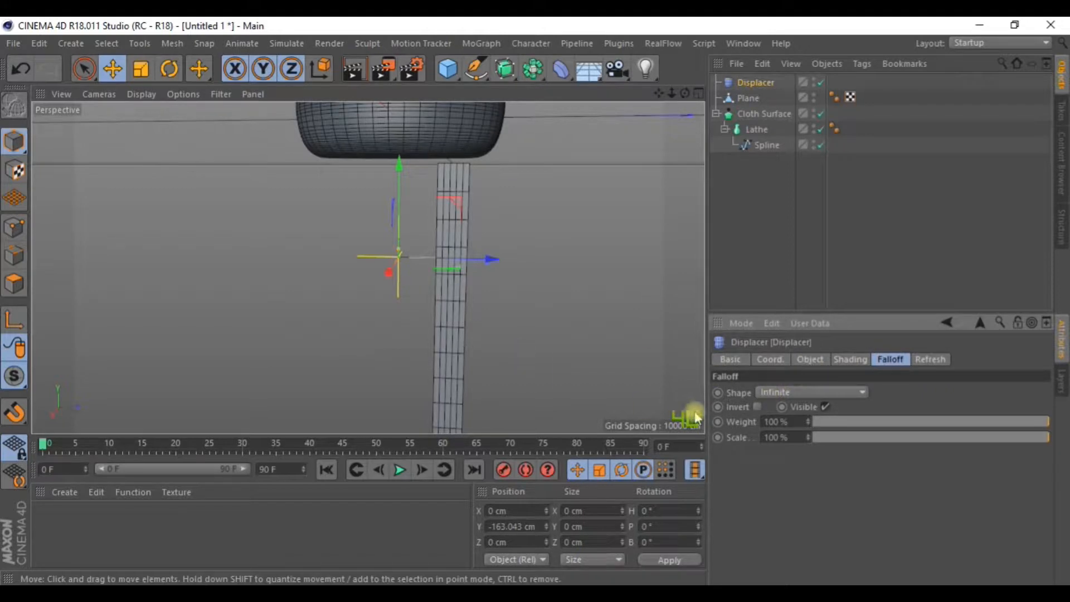
pyautogui.click(780, 393)
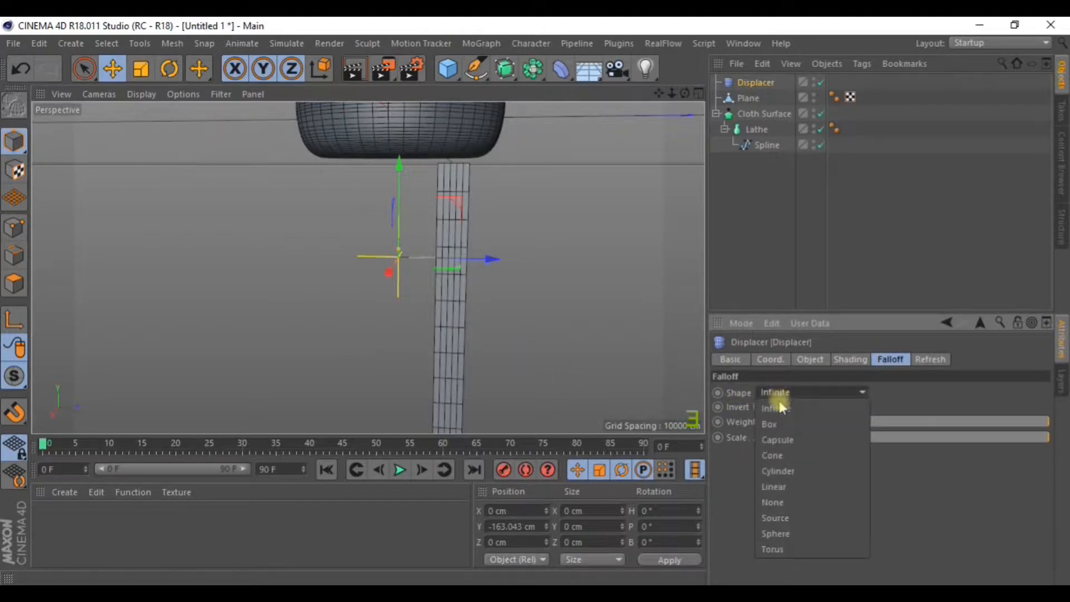
pyautogui.click(773, 421)
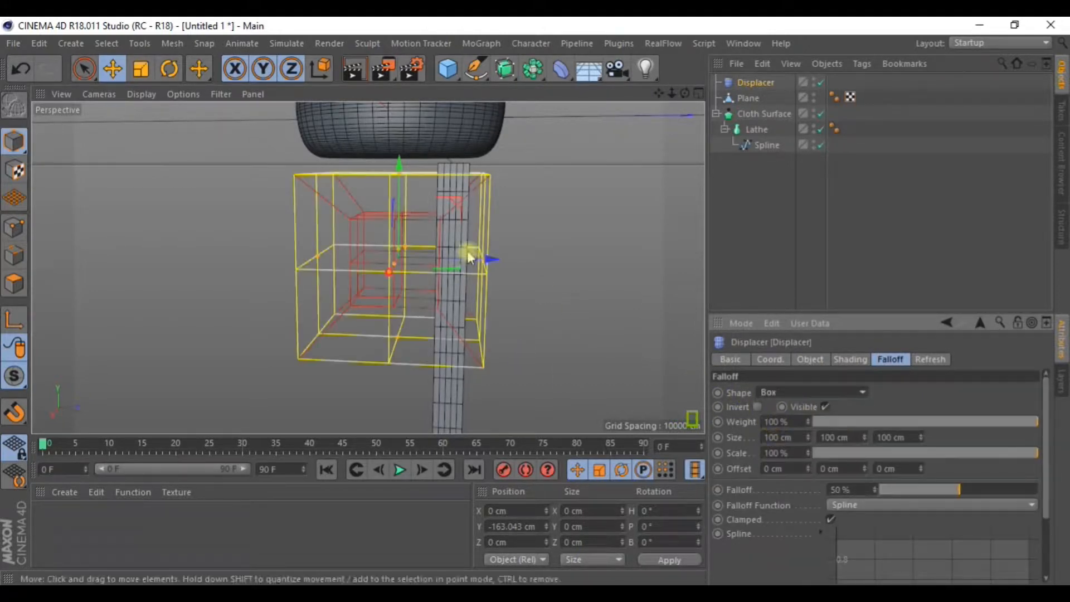
pyautogui.scroll(-4, 468, 253)
pyautogui.keyDown('alt'); pyautogui.moveTo(503, 296); pyautogui.dragTo(414, 252); pyautogui.keyUp('alt')
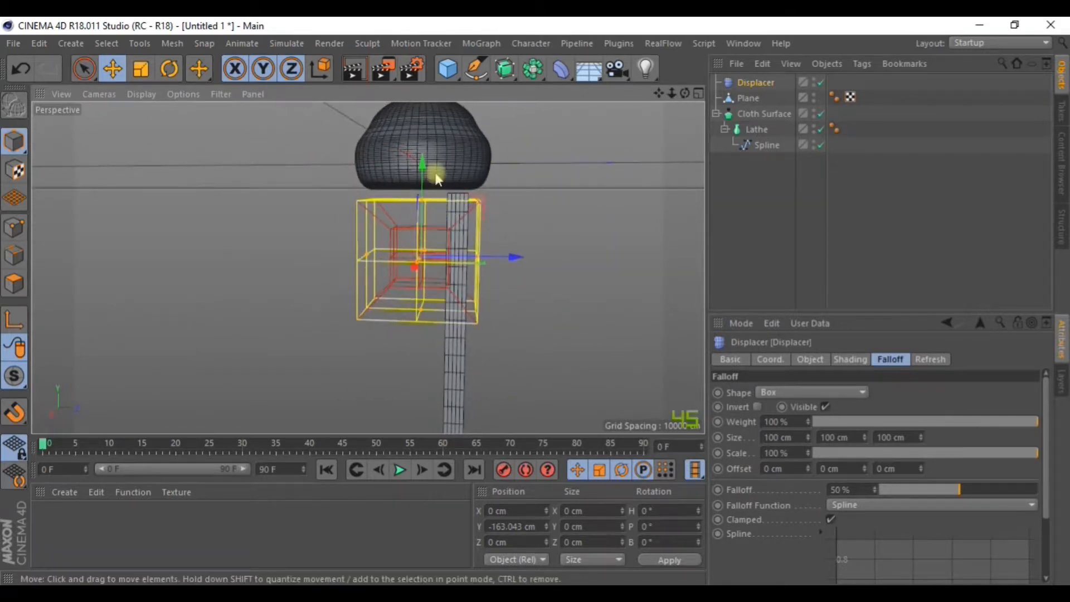
pyautogui.moveTo(418, 162); pyautogui.dragTo(486, 245)
pyautogui.keyDown('alt'); pyautogui.moveTo(486, 241); pyautogui.dragTo(458, 195, button='middle'); pyautogui.keyUp('alt')
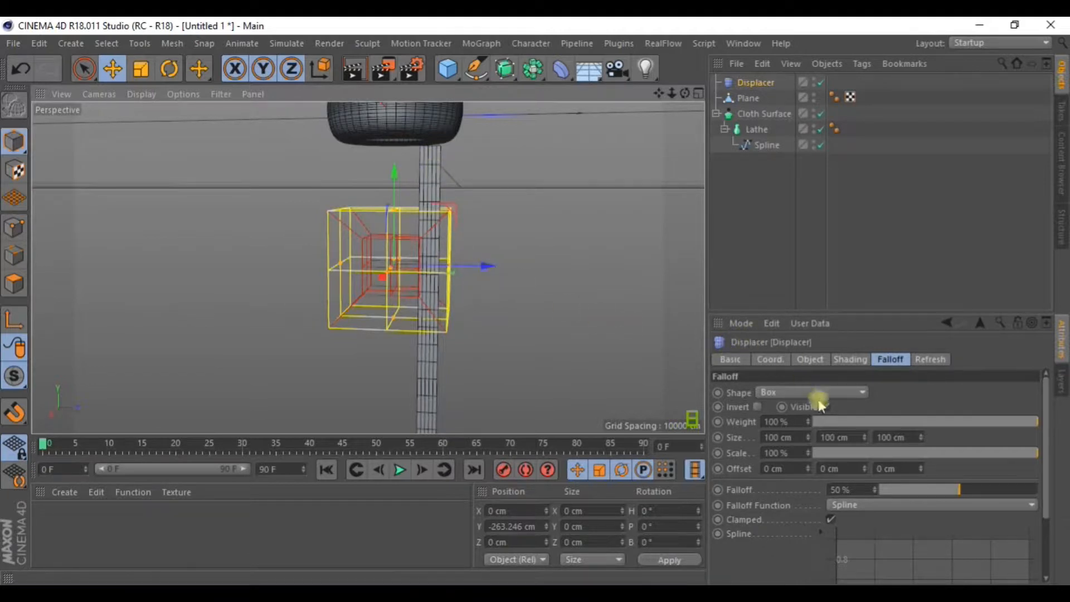
# Switch the falloff shape back to Infinite.
pyautogui.click(802, 393)
pyautogui.click(780, 393)
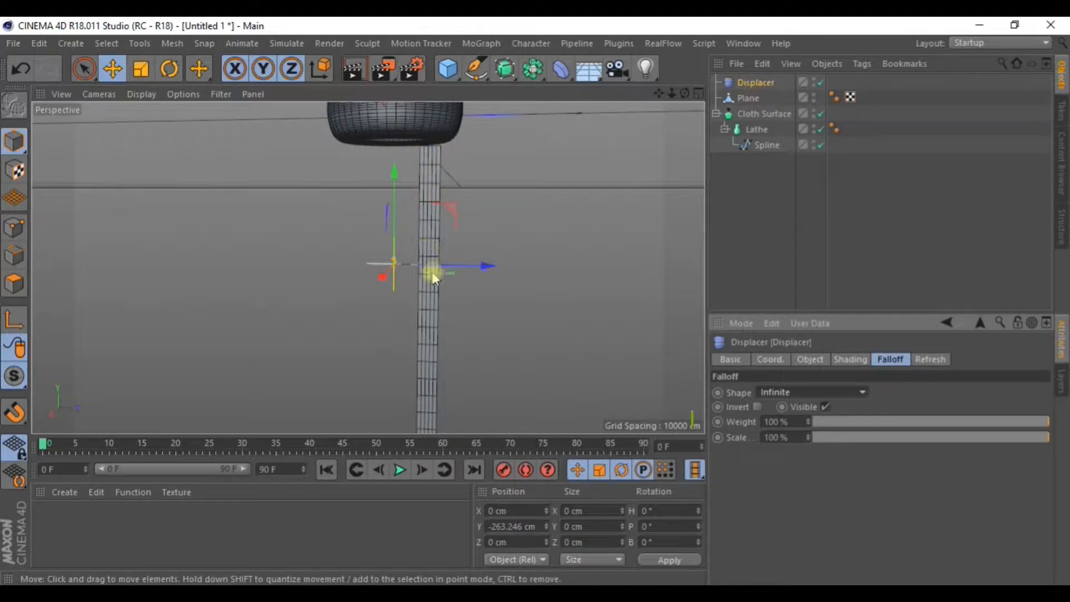
pyautogui.keyDown('alt'); pyautogui.moveTo(462, 341); pyautogui.dragTo(426, 244, button='middle'); pyautogui.keyUp('alt')
pyautogui.scroll(-3, 461, 224)
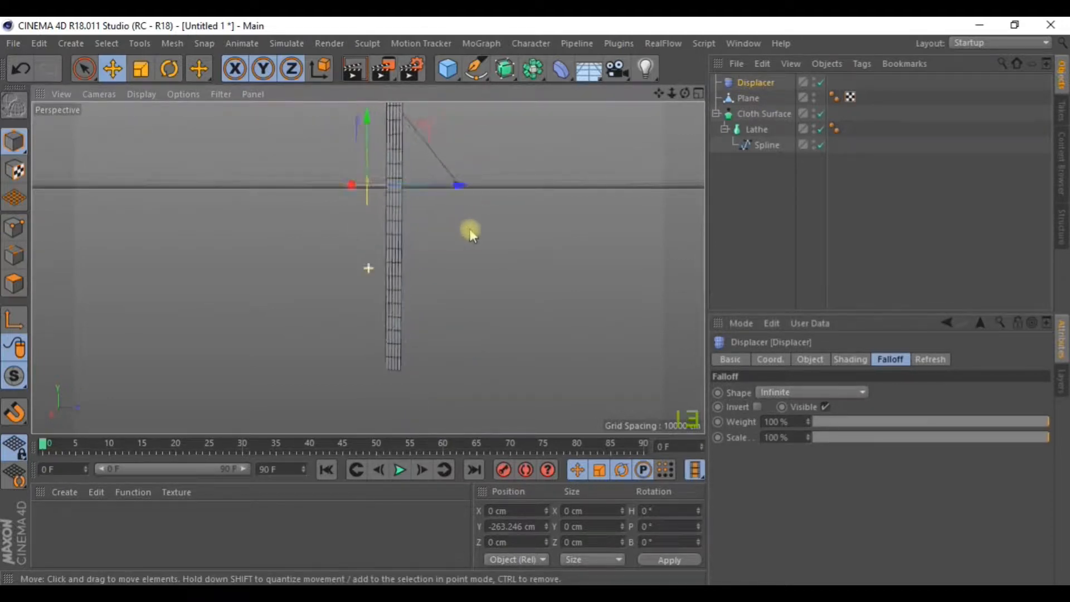
pyautogui.keyDown('alt'); pyautogui.moveTo(515, 236); pyautogui.dragTo(484, 277, button='middle'); pyautogui.keyUp('alt')
# Set the falloff Shape to Box and slide the box onto the stem.
pyautogui.click(791, 394)
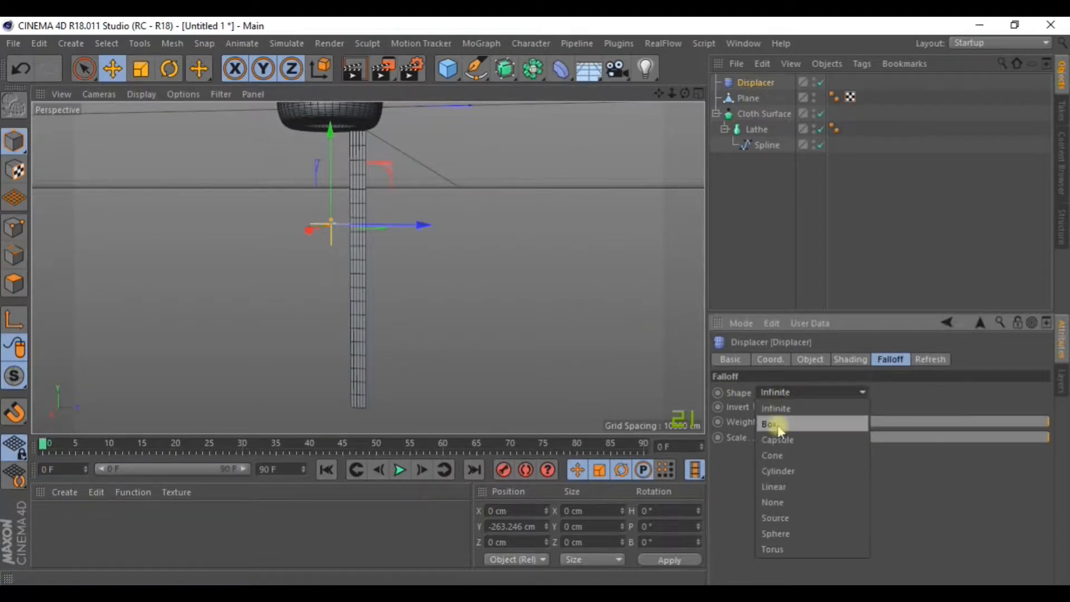
pyautogui.click(778, 424)
pyautogui.moveTo(422, 234); pyautogui.dragTo(450, 234)
pyautogui.keyDown('alt'); pyautogui.moveTo(425, 272); pyautogui.dragTo(469, 285); pyautogui.keyUp('alt')
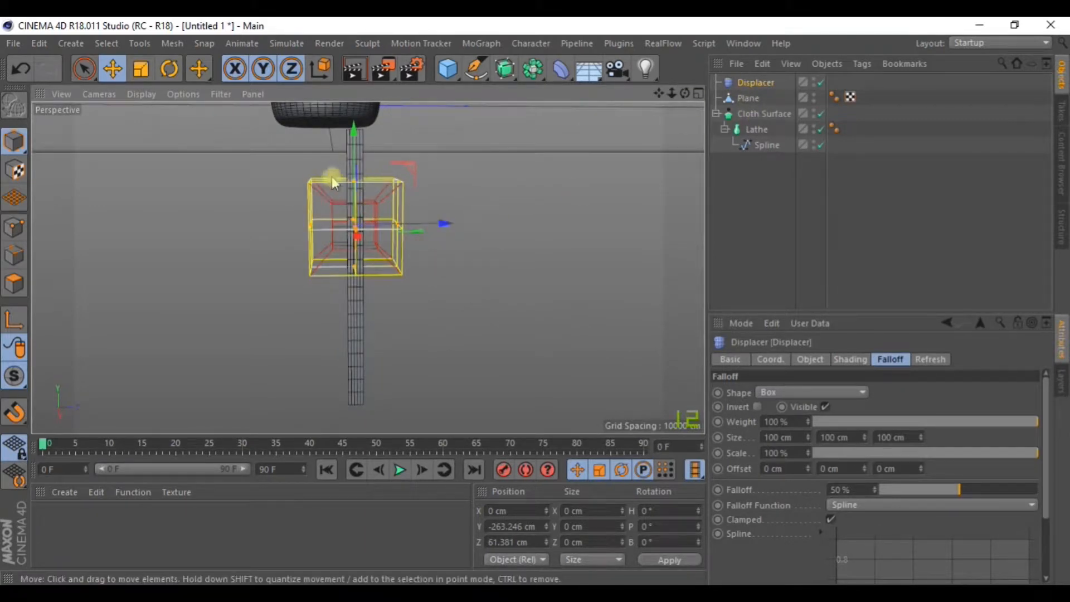
pyautogui.scroll(3, 341, 199)
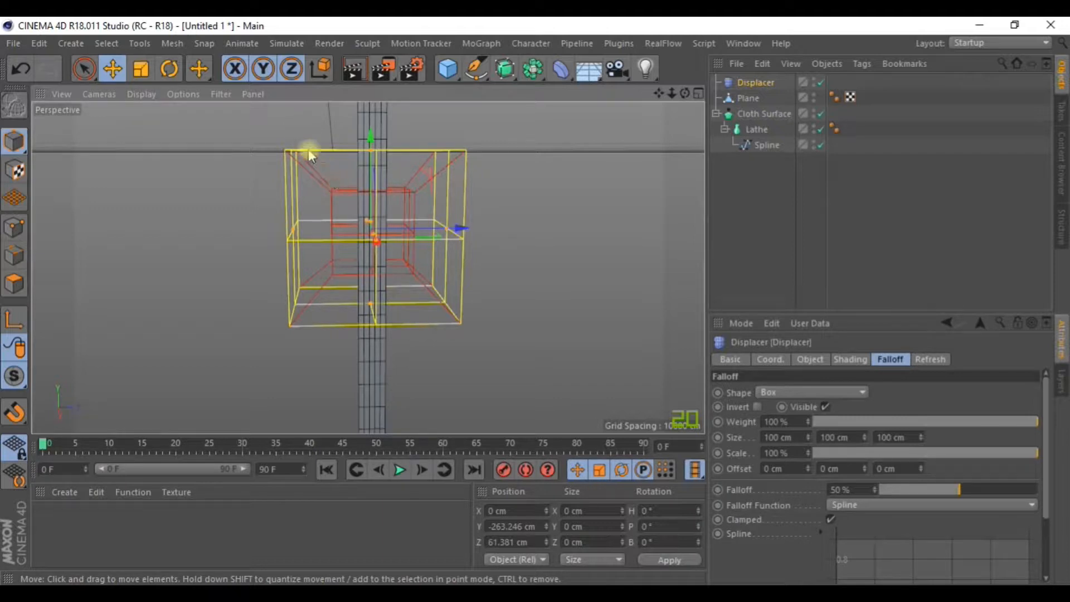
pyautogui.keyDown('alt'); pyautogui.moveTo(569, 234); pyautogui.dragTo(476, 263); pyautogui.keyUp('alt')
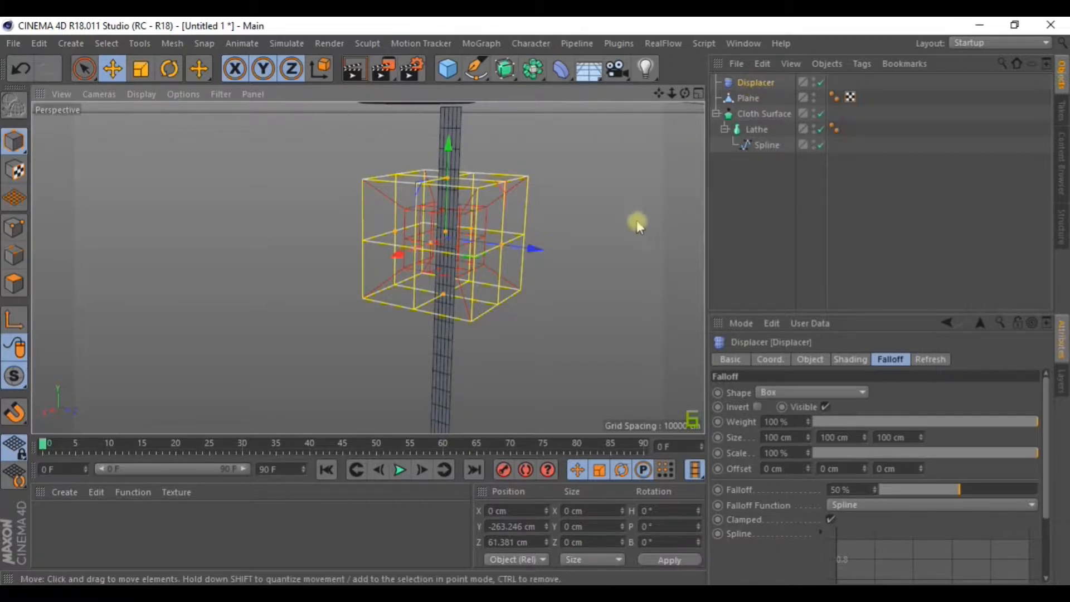
pyautogui.scroll(-3, 576, 266)
pyautogui.keyDown('alt'); pyautogui.moveTo(581, 280); pyautogui.dragTo(618, 291); pyautogui.keyUp('alt')
pyautogui.scroll(4, 583, 265)
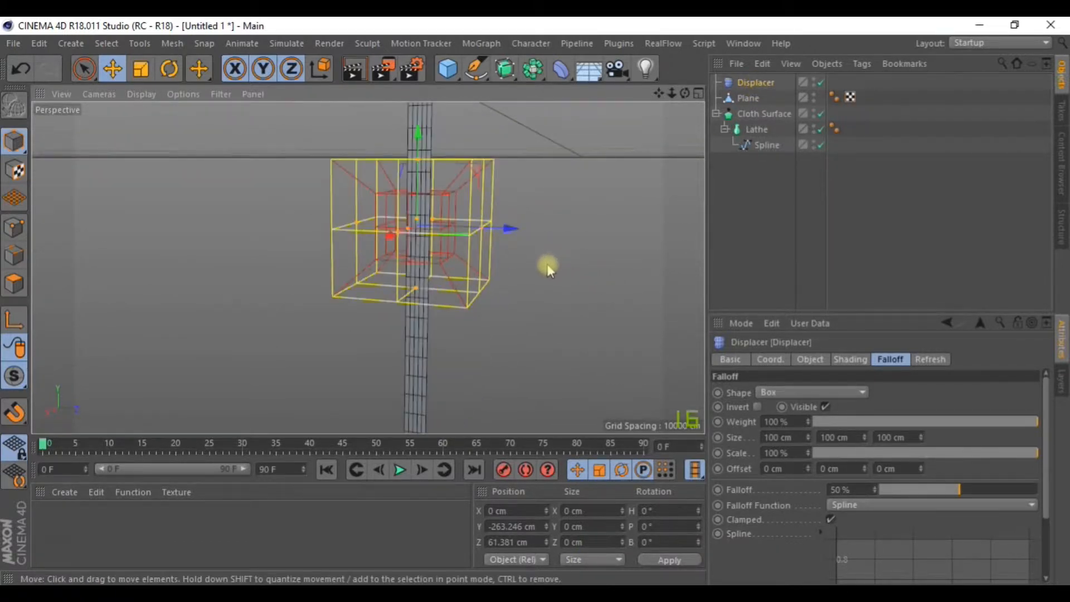
pyautogui.keyDown('alt'); pyautogui.moveTo(551, 262); pyautogui.dragTo(648, 322); pyautogui.keyUp('alt')
pyautogui.scroll(-1, 627, 333)
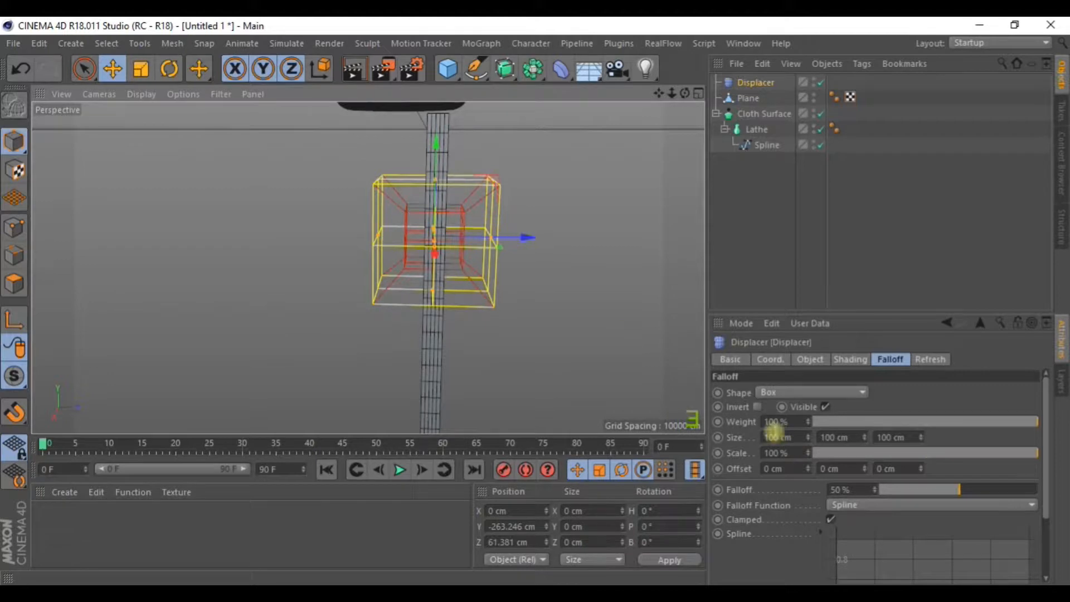
# Stretch the falloff box to 300 cm tall.
pyautogui.moveTo(865, 437); pyautogui.dragTo(865, 324)
pyautogui.scroll(-3, 632, 347)
pyautogui.keyDown('alt'); pyautogui.moveTo(630, 345); pyautogui.dragTo(571, 307); pyautogui.keyUp('alt')
pyautogui.keyDown('alt'); pyautogui.moveTo(570, 307); pyautogui.dragTo(515, 299, button='middle'); pyautogui.keyUp('alt')
pyautogui.scroll(-2, 488, 262)
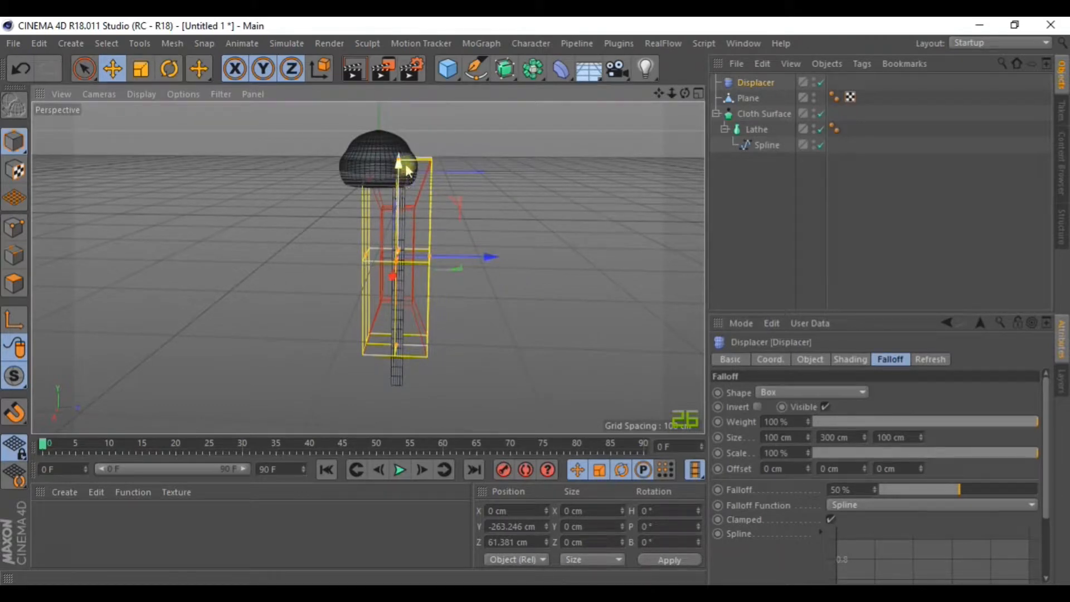
# Lower the falloff box to Y -370.964 cm and maximize the Right view.
pyautogui.moveTo(399, 171); pyautogui.dragTo(399, 195)
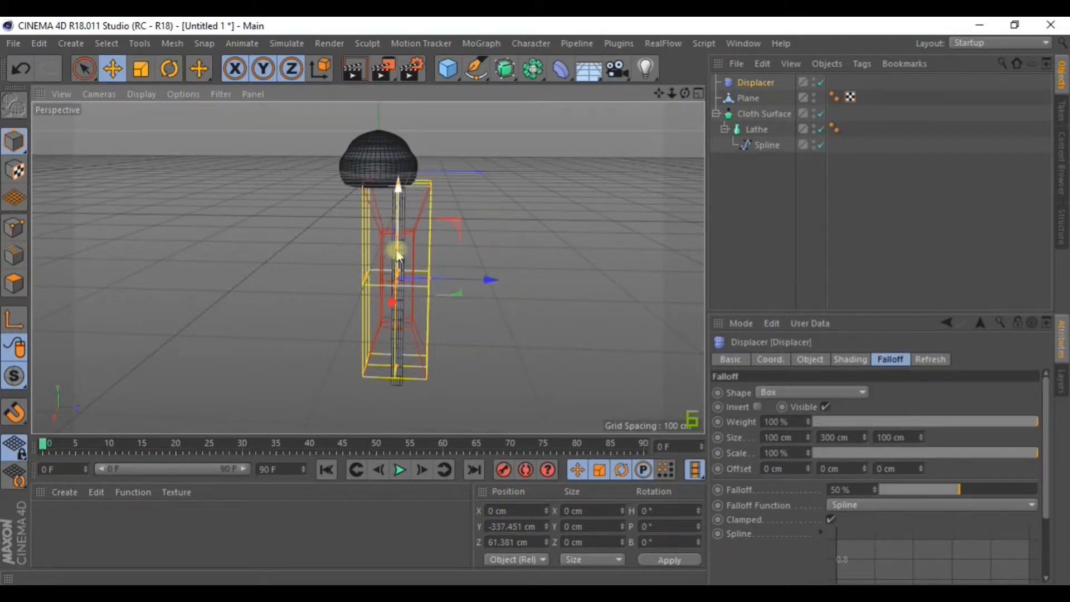
pyautogui.scroll(3, 398, 312)
pyautogui.scroll(-1, 496, 320)
pyautogui.keyDown('alt'); pyautogui.moveTo(499, 323); pyautogui.dragTo(488, 306, button='middle'); pyautogui.keyUp('alt')
pyautogui.moveTo(375, 151); pyautogui.dragTo(386, 168)
pyautogui.keyDown('alt'); pyautogui.moveTo(483, 172); pyautogui.dragTo(520, 168); pyautogui.keyUp('alt')
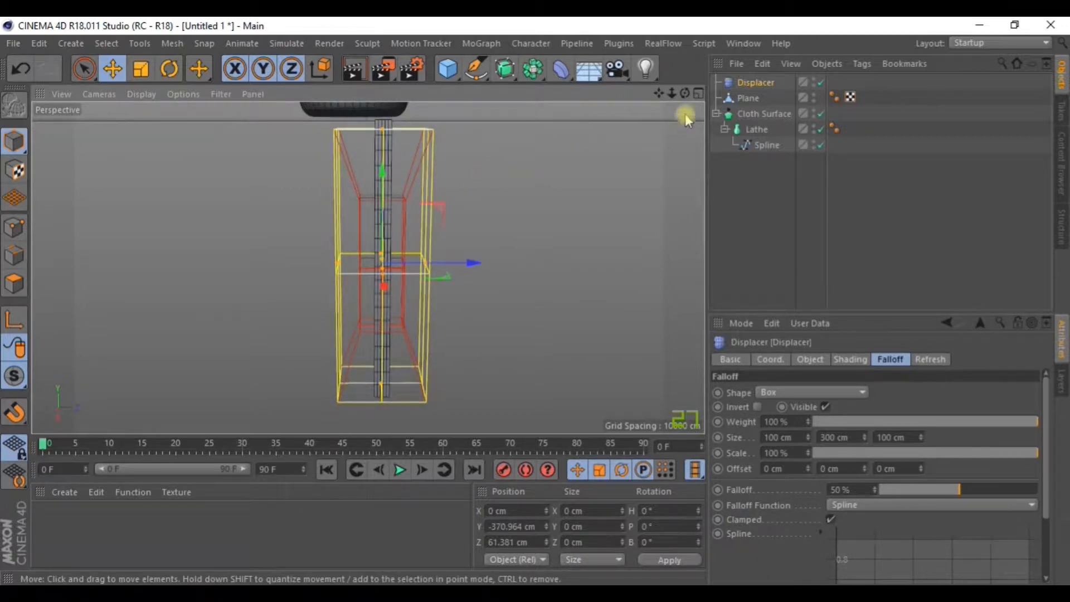
pyautogui.click(697, 95)
pyautogui.click(362, 269)
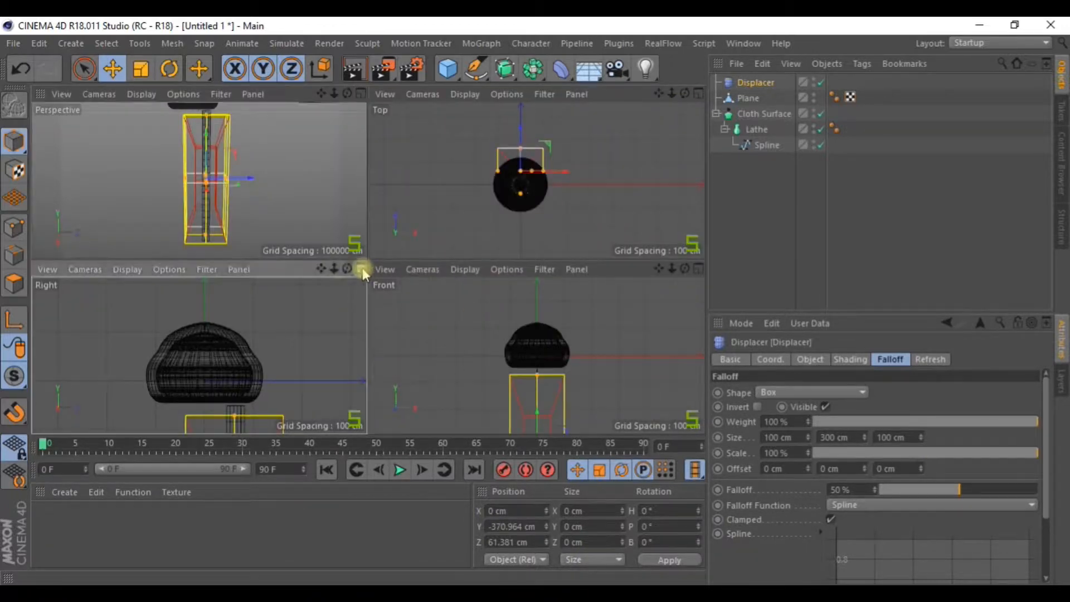
# In the Right view, stretch the falloff box to 355.639 cm tall and 44.898 cm deep.
pyautogui.keyDown('alt'); pyautogui.moveTo(539, 231); pyautogui.dragTo(477, 150, button='middle'); pyautogui.keyUp('alt')
pyautogui.scroll(-2, 477, 151)
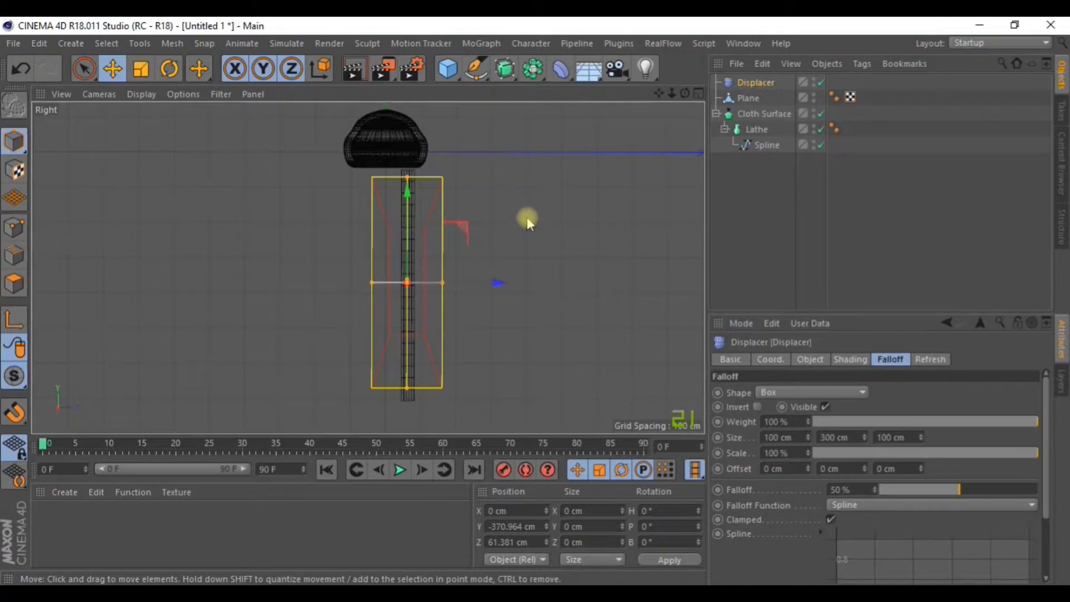
pyautogui.scroll(1, 527, 218)
pyautogui.keyDown('alt'); pyautogui.moveTo(526, 256); pyautogui.dragTo(504, 235, button='middle'); pyautogui.keyUp('alt')
pyautogui.moveTo(443, 277); pyautogui.dragTo(452, 277)
pyautogui.hotkey('ctrl', 'z')
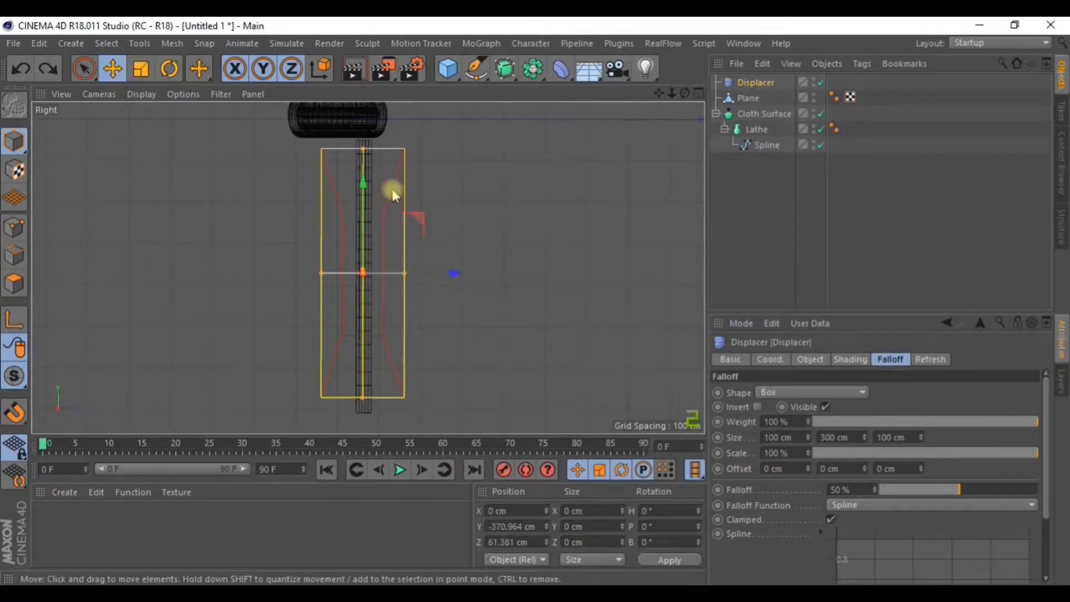
pyautogui.moveTo(363, 147); pyautogui.dragTo(365, 133)
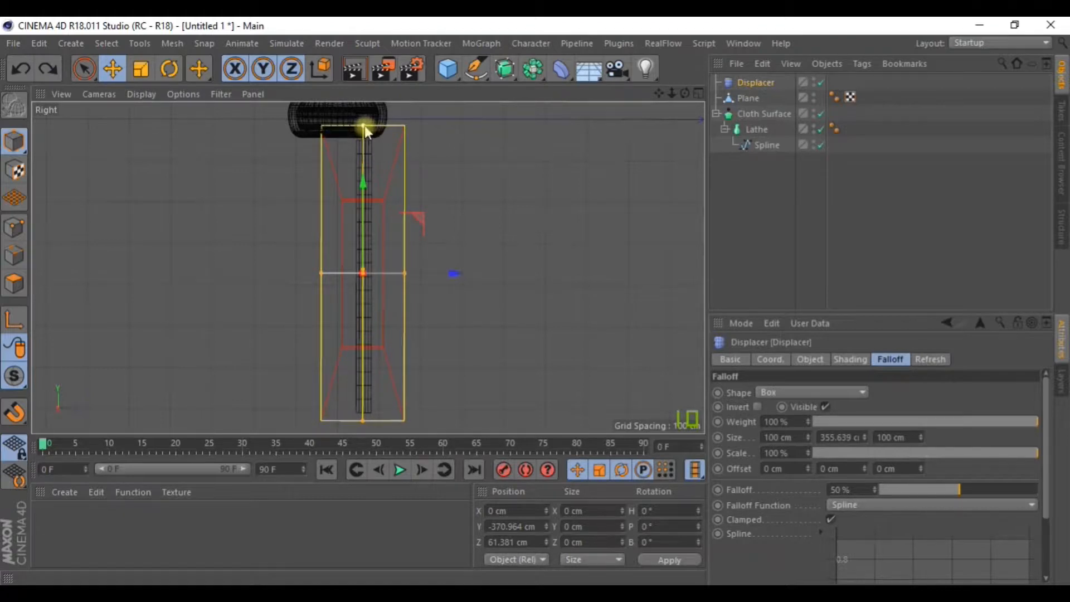
pyautogui.moveTo(405, 273); pyautogui.dragTo(382, 271)
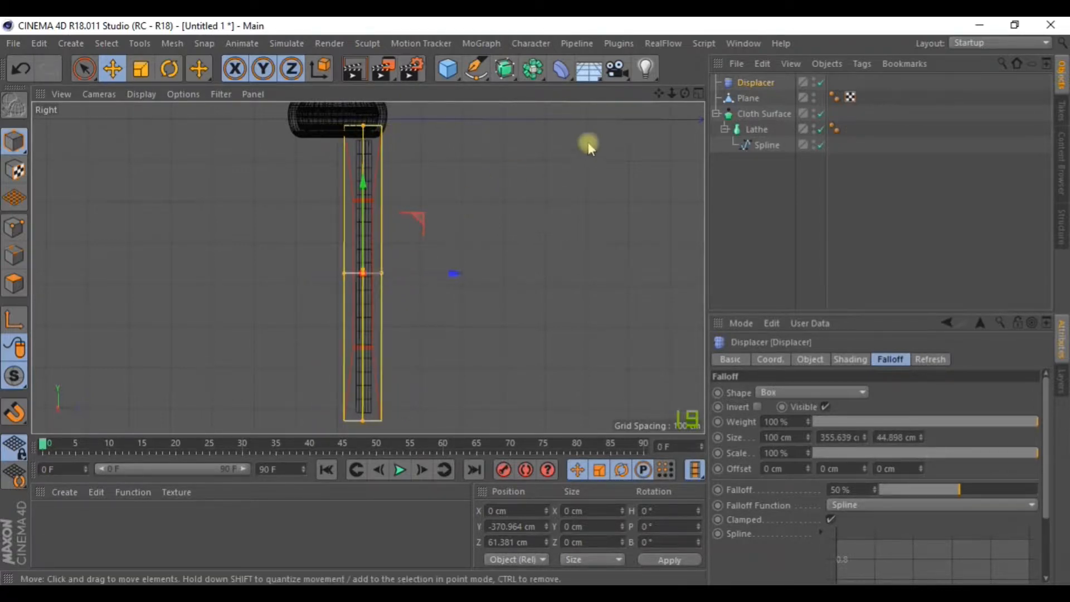
# In the Front view, narrow the falloff box width to 41.1 cm.
pyautogui.click(699, 94)
pyautogui.click(697, 267)
pyautogui.scroll(-5, 600, 337)
pyautogui.keyDown('alt'); pyautogui.moveTo(587, 354); pyautogui.dragTo(500, 87, button='middle'); pyautogui.keyUp('alt')
pyautogui.keyDown('alt'); pyautogui.moveTo(563, 249); pyautogui.dragTo(591, 365, button='middle'); pyautogui.keyUp('alt')
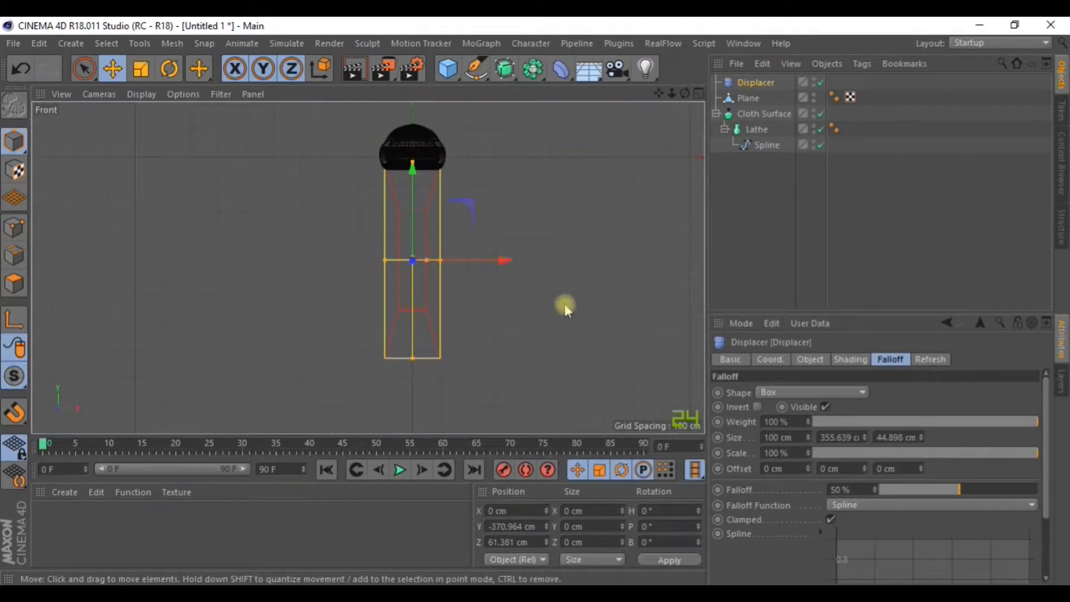
pyautogui.moveTo(438, 261); pyautogui.dragTo(423, 261)
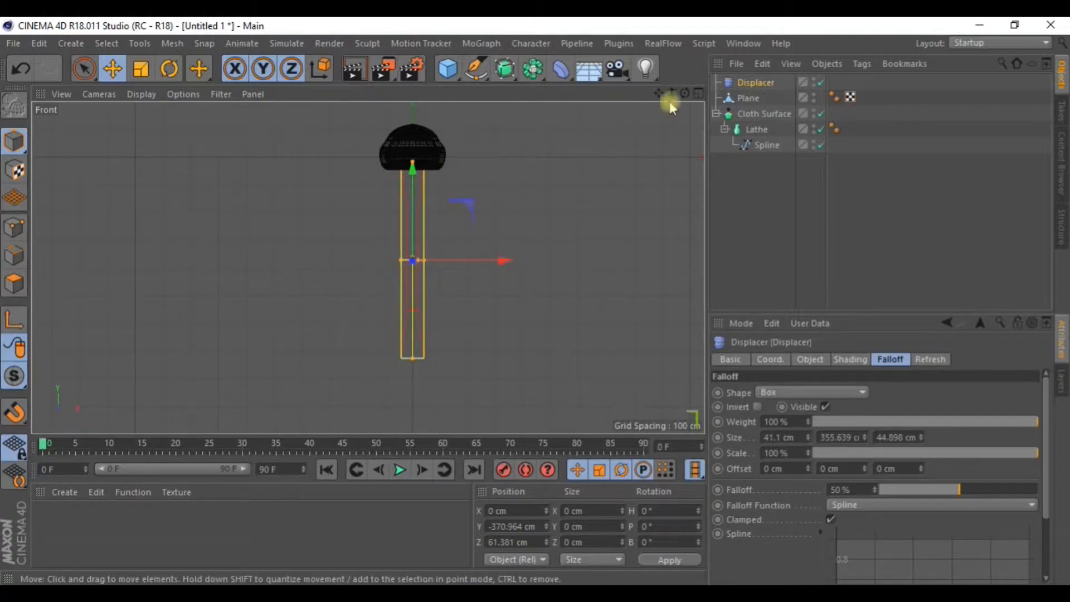
pyautogui.middleClick(672, 106)
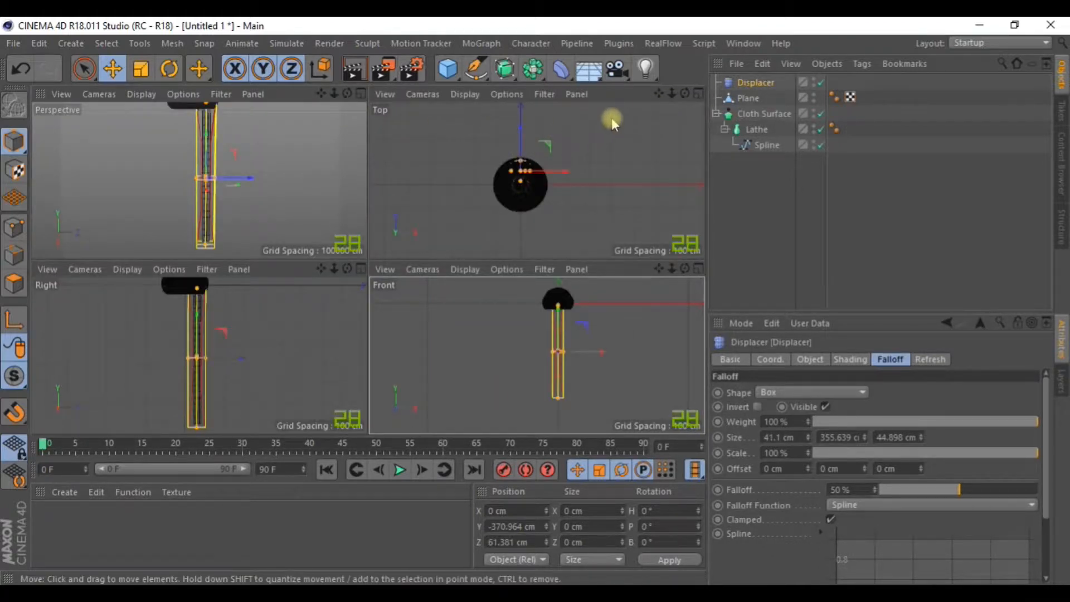
# Hide the Cloth Surface, Lathe and Spline and maximize the Perspective view.
pyautogui.click(821, 114)
pyautogui.scroll(5, 596, 155)
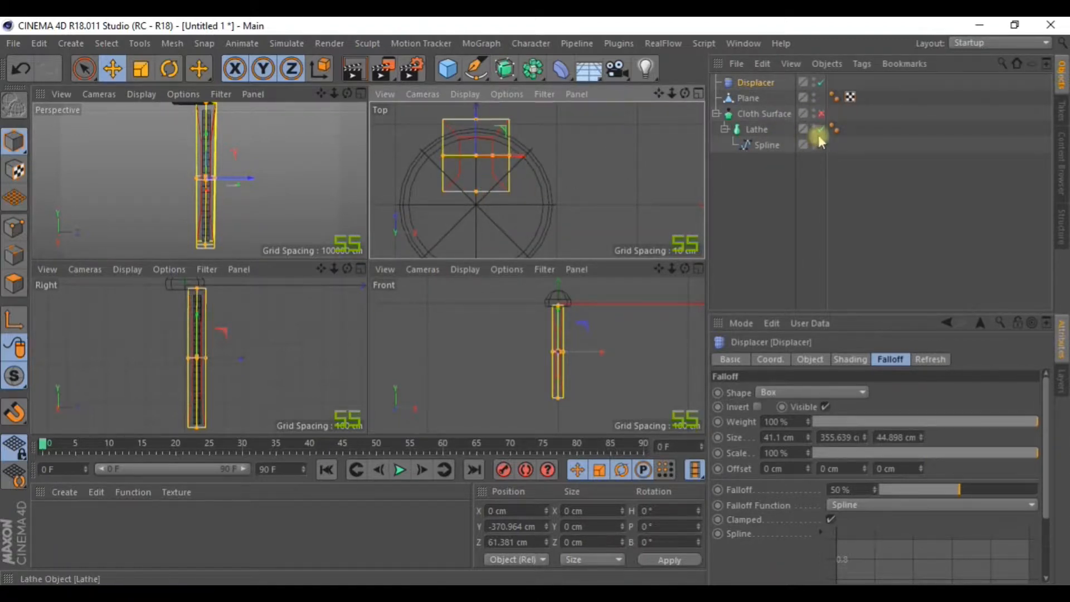
pyautogui.moveTo(821, 130); pyautogui.dragTo(822, 145)
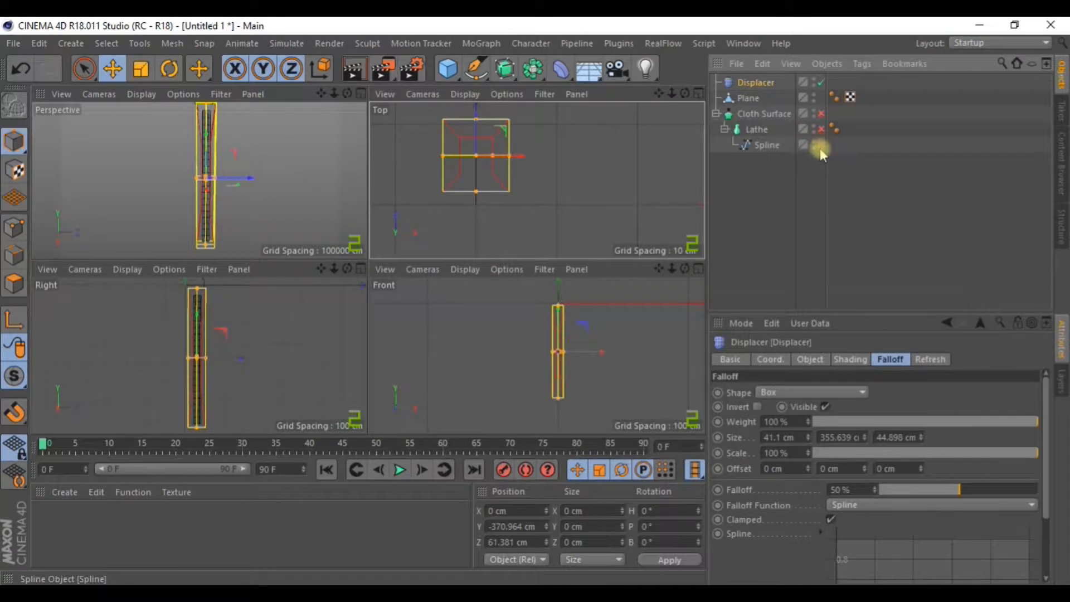
pyautogui.click(361, 93)
pyautogui.keyDown('alt'); pyautogui.moveTo(519, 185); pyautogui.dragTo(488, 293); pyautogui.keyUp('alt')
# Narrow the falloff box to 26.002 cm in X and re-enable Cloth Surface, Lathe and Spline.
pyautogui.moveTo(381, 252); pyautogui.dragTo(542, 363)
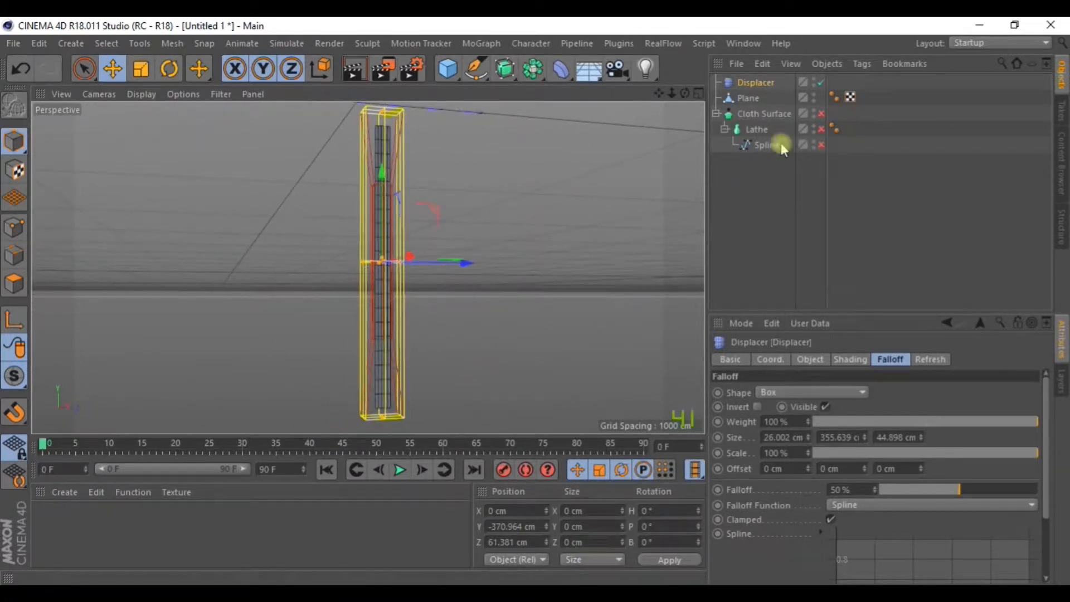
pyautogui.click(820, 115)
pyautogui.click(822, 129)
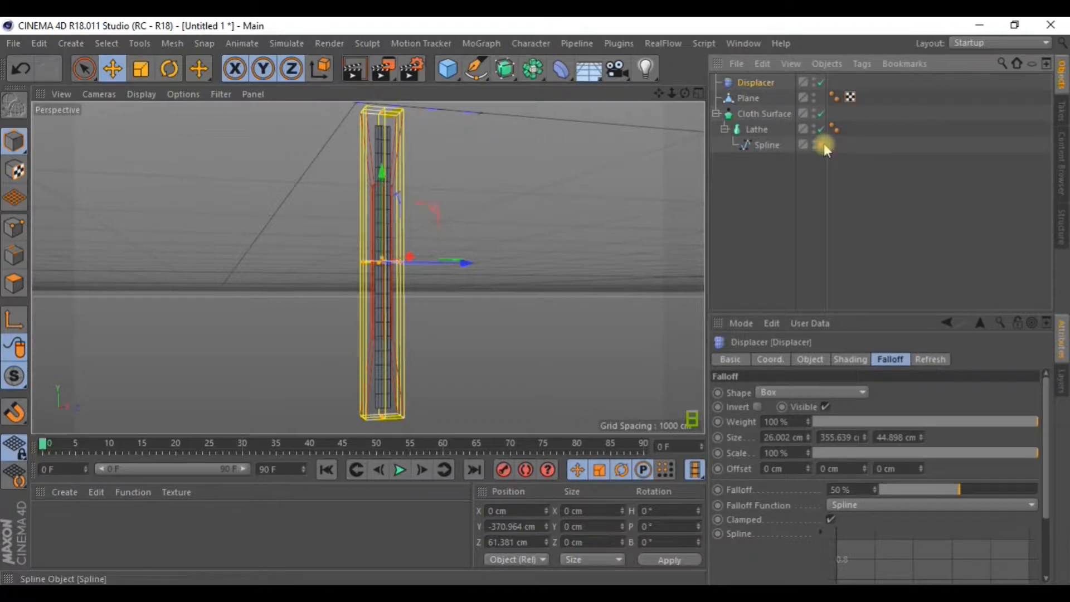
pyautogui.click(820, 144)
pyautogui.keyDown('alt'); pyautogui.moveTo(571, 236); pyautogui.dragTo(581, 286); pyautogui.keyUp('alt')
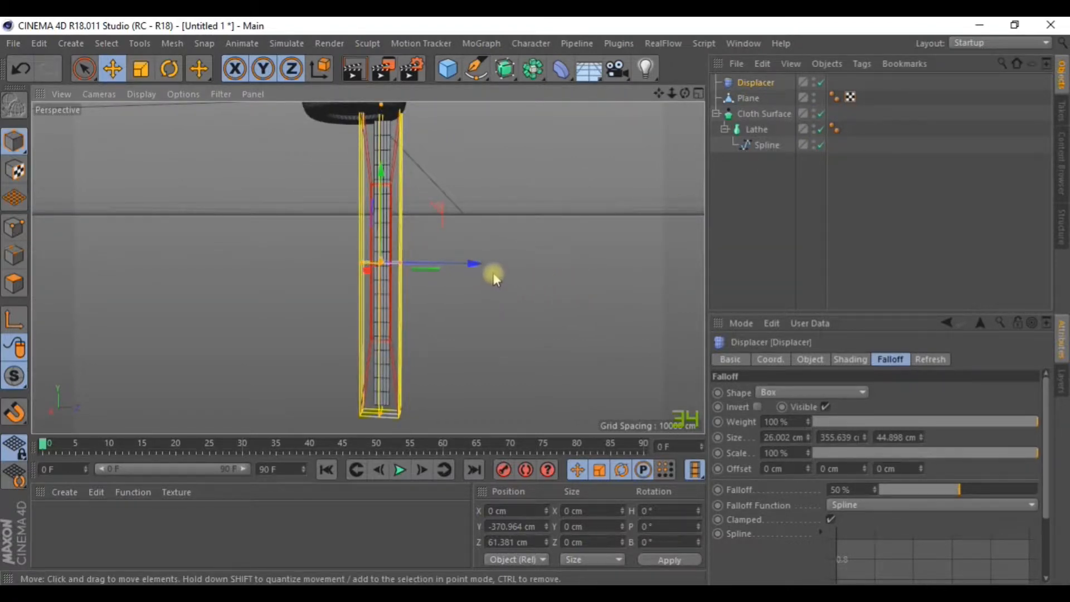
# Drag the falloff box's Z size to 8.71 cm and parent the Displacer to the Plane.
pyautogui.keyDown('alt'); pyautogui.moveTo(418, 284); pyautogui.dragTo(373, 270); pyautogui.keyUp('alt')
pyautogui.scroll(4, 423, 280)
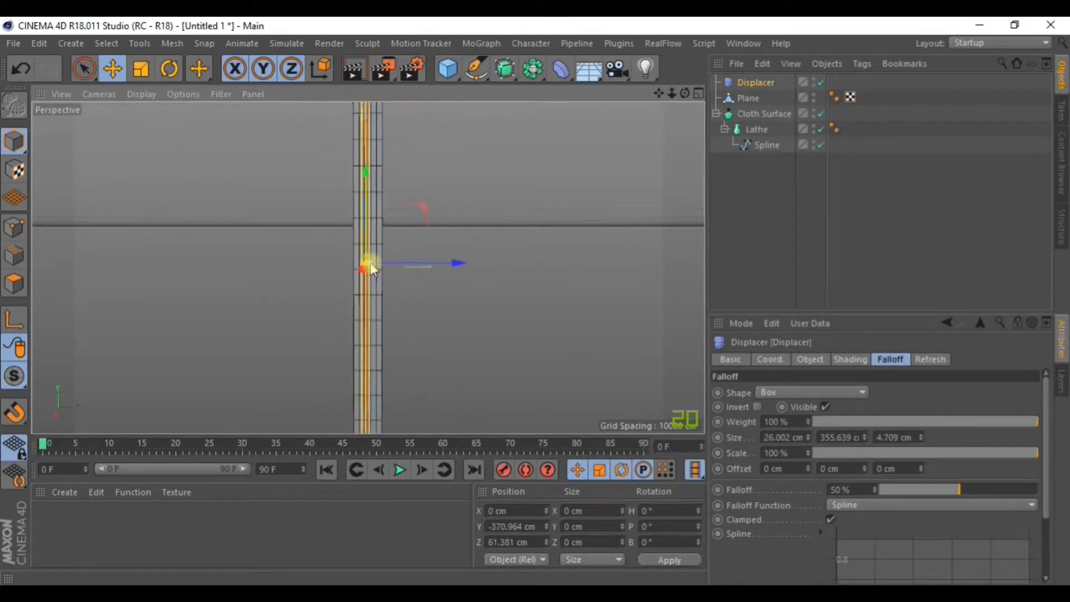
pyautogui.moveTo(440, 267); pyautogui.dragTo(446, 263)
pyautogui.moveTo(539, 248)
pyautogui.keyDown('alt'); pyautogui.mouseDown()
pyautogui.moveTo(471, 277)
pyautogui.moveTo(539, 254)
pyautogui.mouseUp(); pyautogui.keyUp('alt')
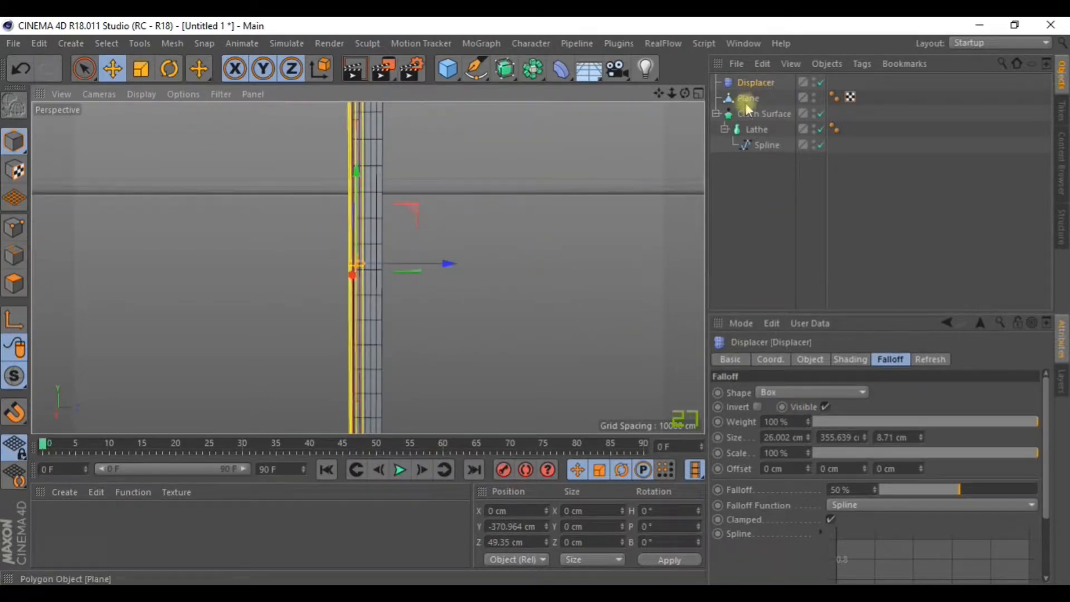
pyautogui.moveTo(751, 83); pyautogui.dragTo(752, 100)
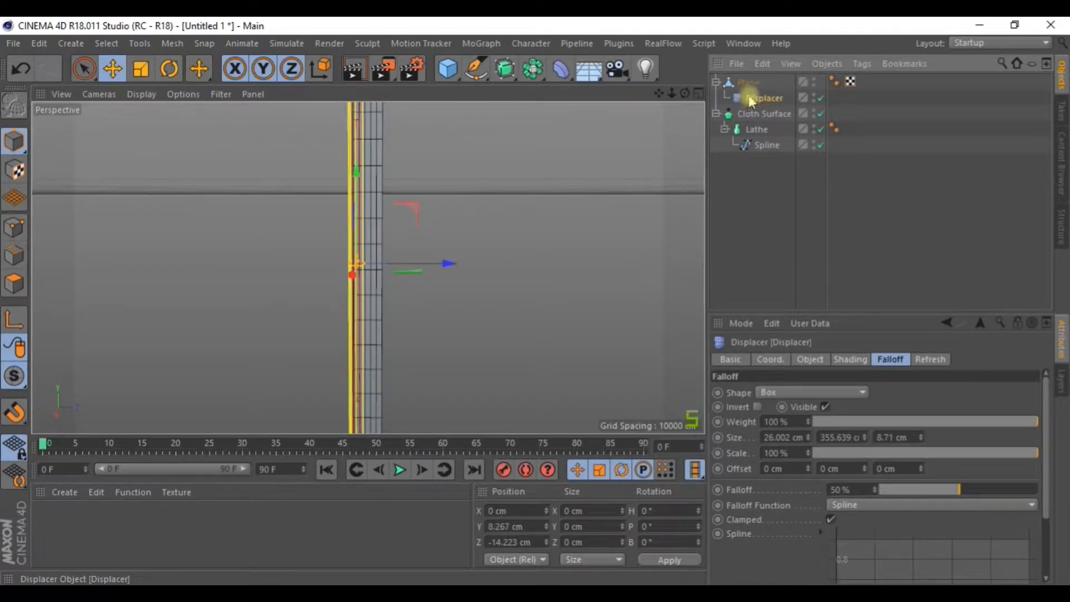
# Try reparenting the Plane and raising Displacer strength above 100%, then undo both.
pyautogui.click(809, 360)
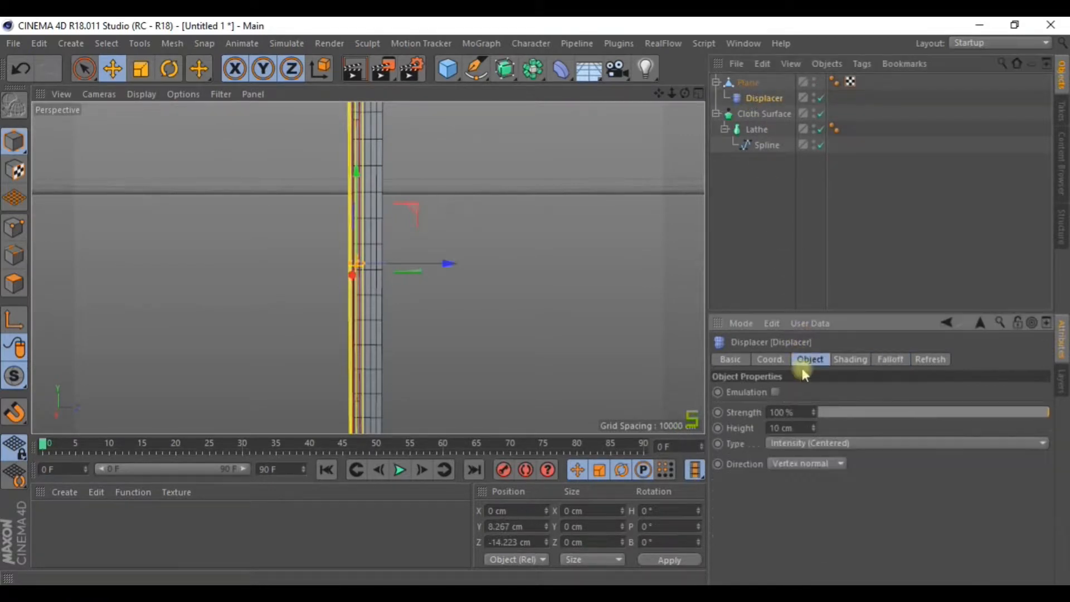
pyautogui.keyDown('alt'); pyautogui.moveTo(590, 296); pyautogui.dragTo(589, 291); pyautogui.keyUp('alt')
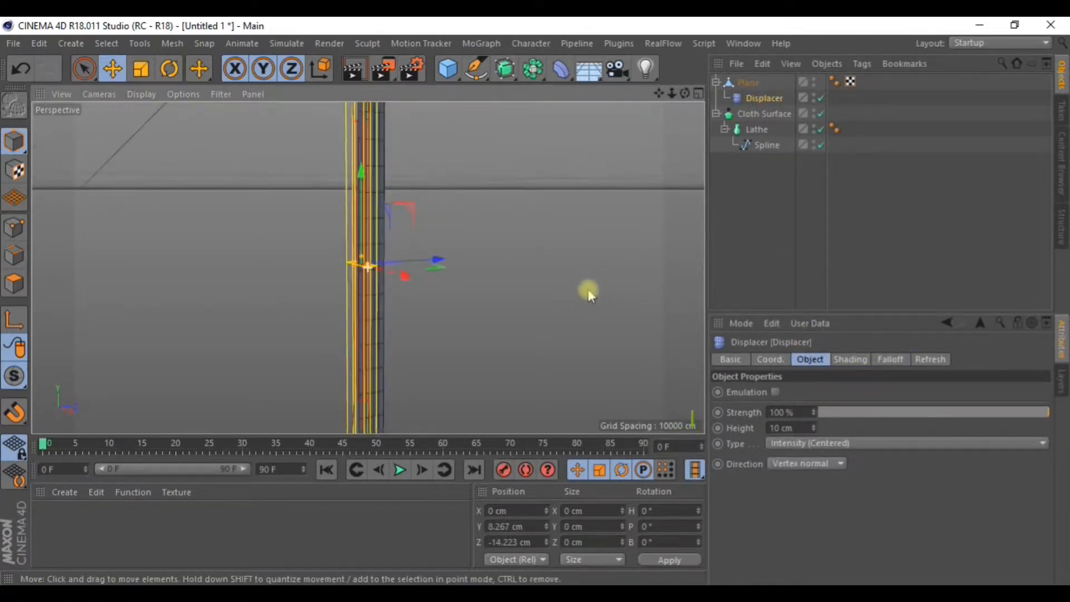
pyautogui.moveTo(758, 100); pyautogui.dragTo(753, 83)
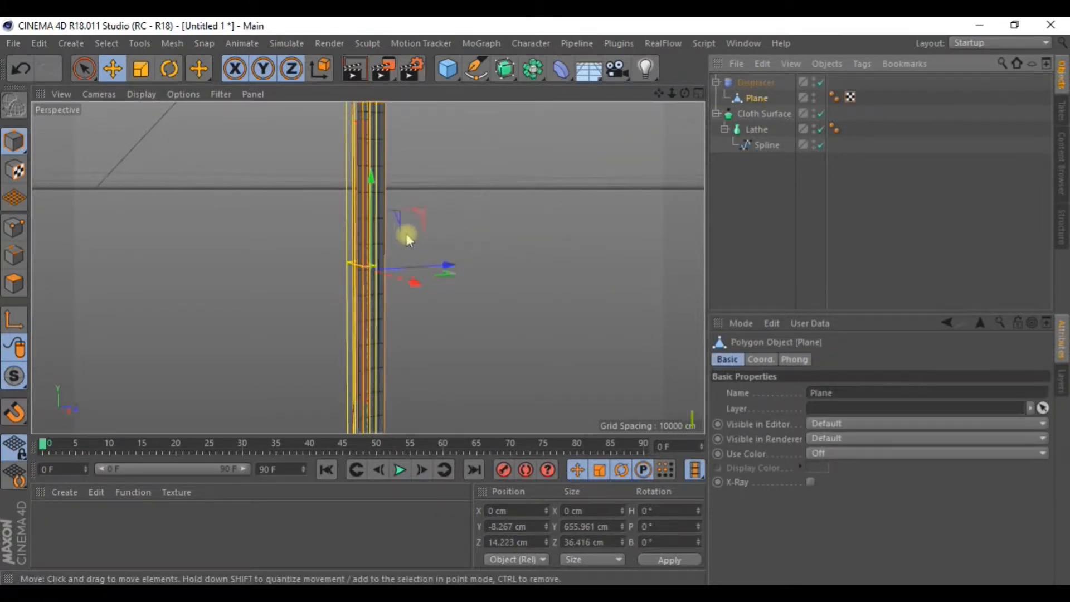
pyautogui.scroll(6, 363, 234)
pyautogui.scroll(-1, 369, 239)
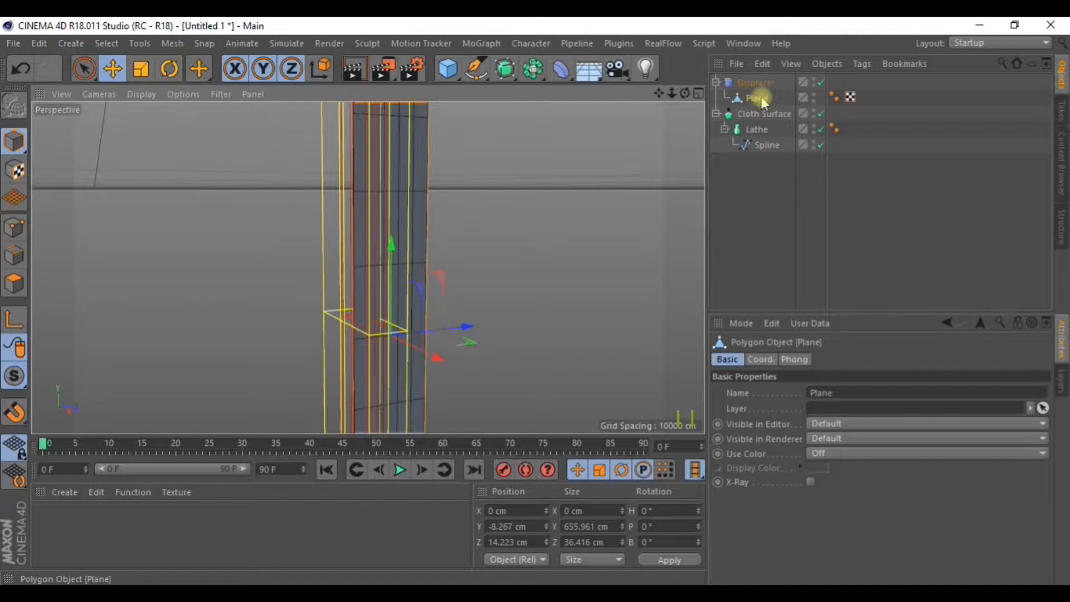
pyautogui.click(755, 82)
pyautogui.moveTo(814, 413); pyautogui.dragTo(826, 413)
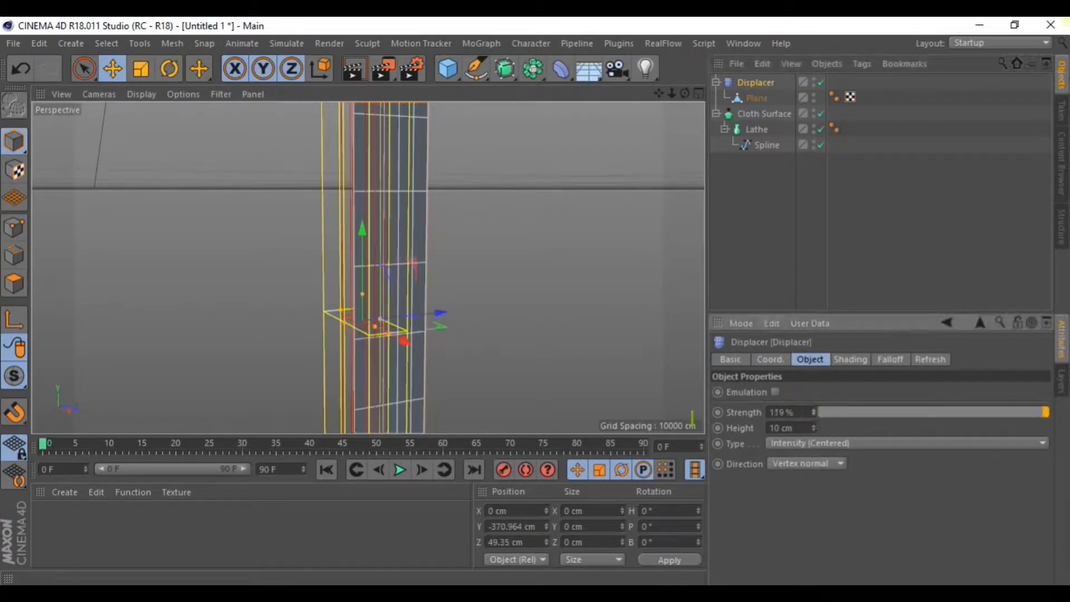
pyautogui.hotkey('ctrl', 'z')
pyautogui.hotkey('ctrl', 'z')
pyautogui.hotkey('ctrl', 'z')
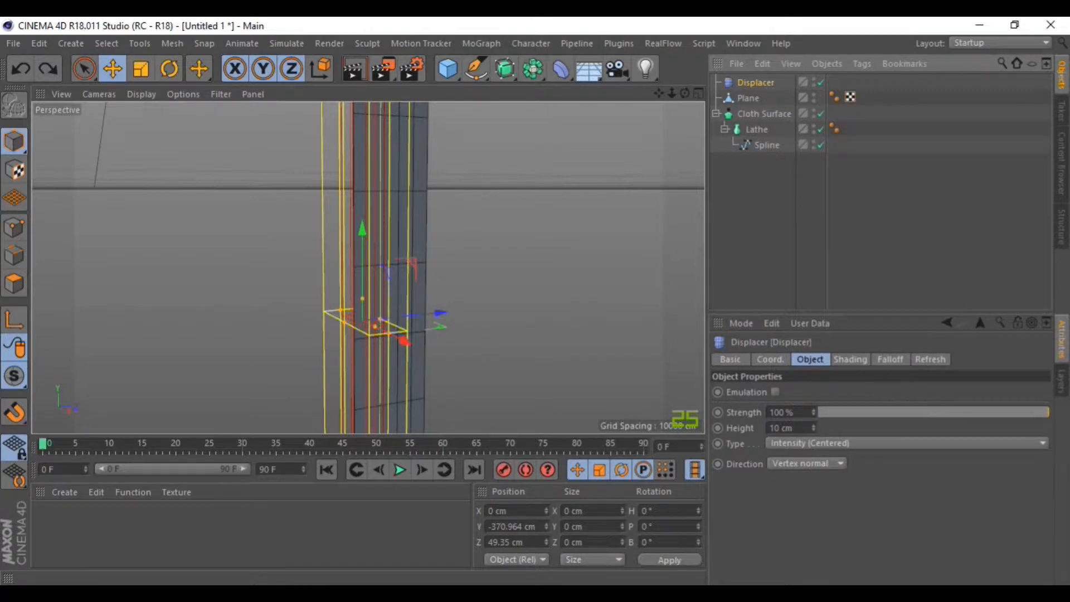
# Nest the Displacer under the Plane and show its Shading settings.
pyautogui.click(752, 98)
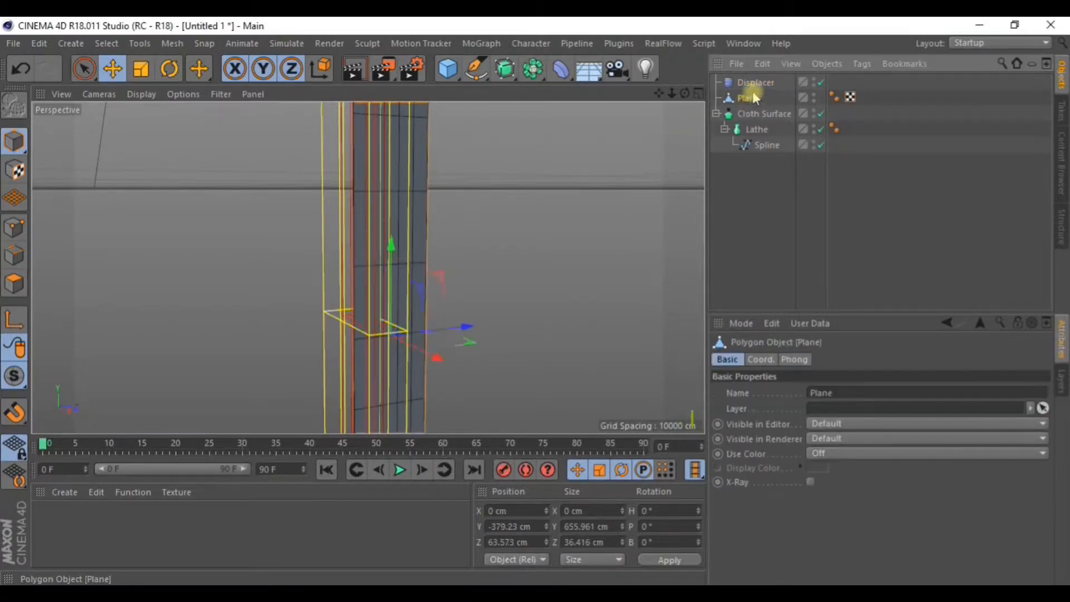
pyautogui.moveTo(750, 97); pyautogui.dragTo(748, 100)
pyautogui.keyDown('alt'); pyautogui.moveTo(593, 202); pyautogui.dragTo(523, 233); pyautogui.keyUp('alt')
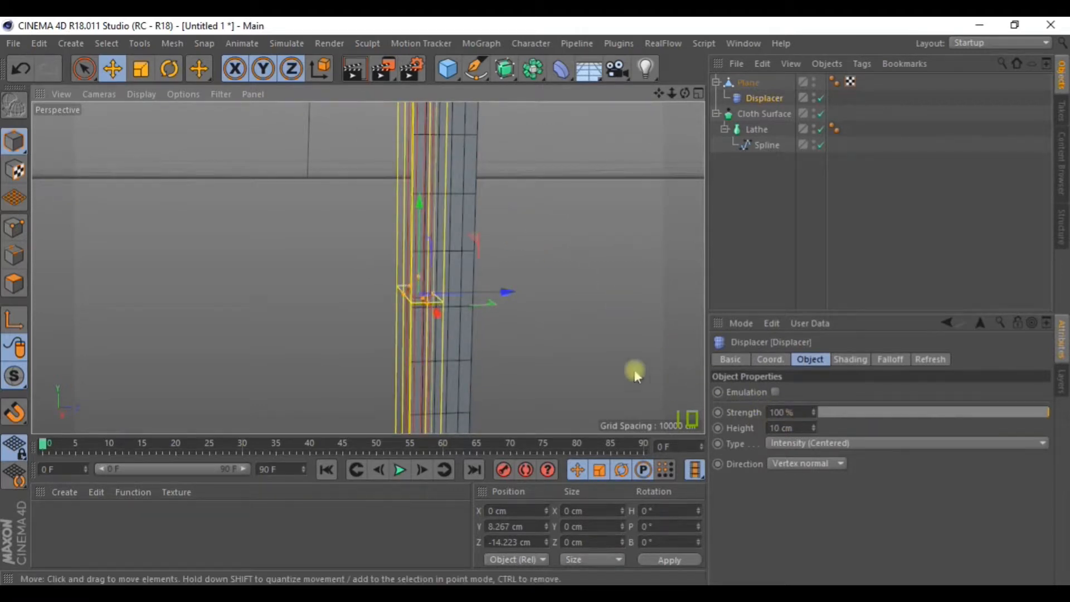
pyautogui.click(866, 361)
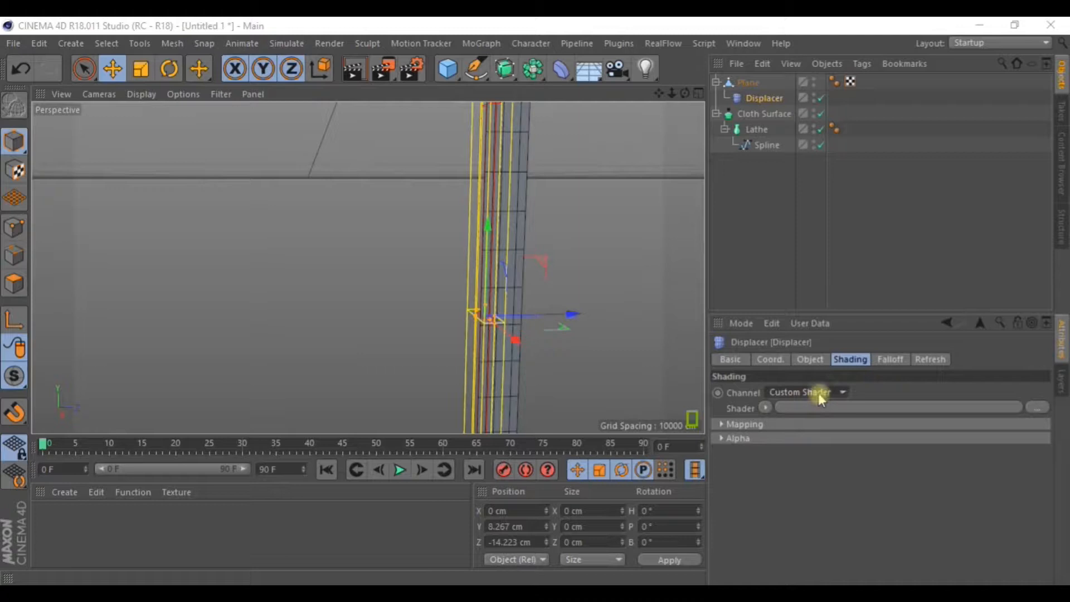
# Choose Noise from the Displacer's Shader list.
pyautogui.click(767, 408)
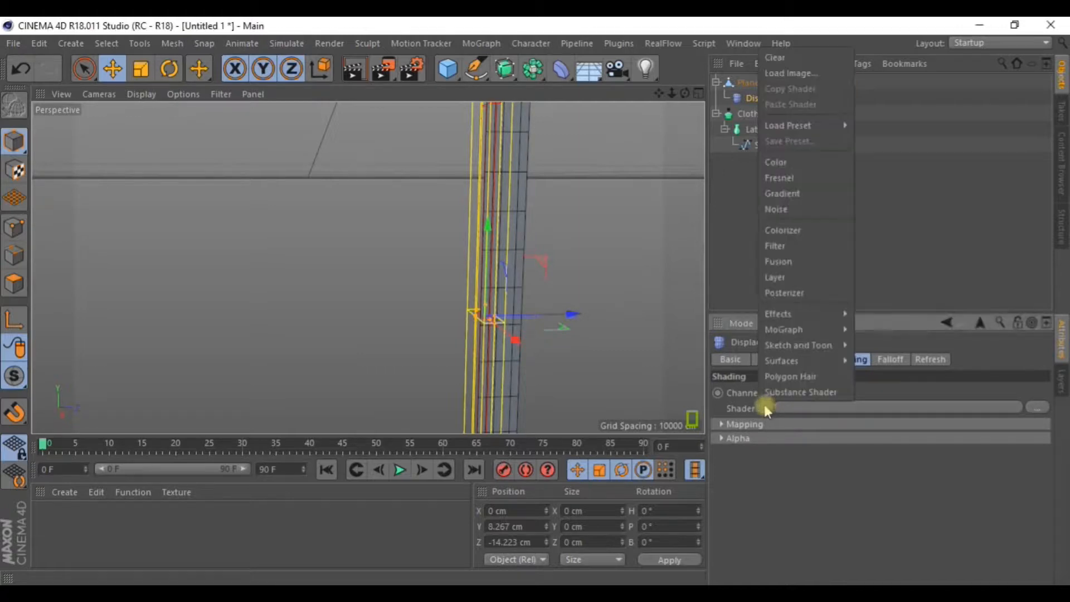
pyautogui.click(783, 209)
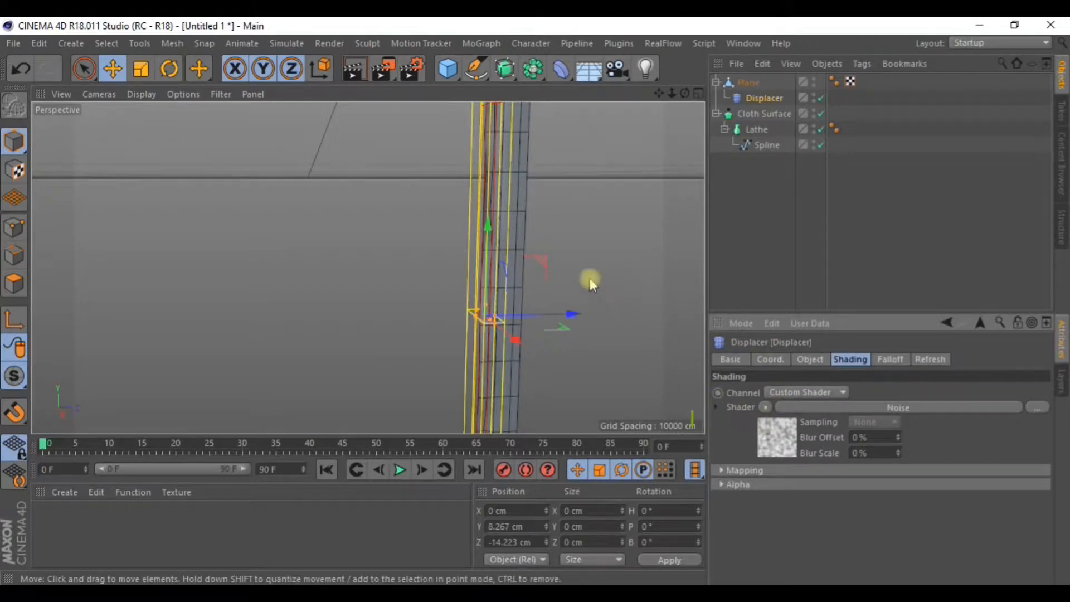
pyautogui.keyDown('alt'); pyautogui.moveTo(532, 254); pyautogui.dragTo(590, 259); pyautogui.keyUp('alt')
pyautogui.scroll(5, 477, 204)
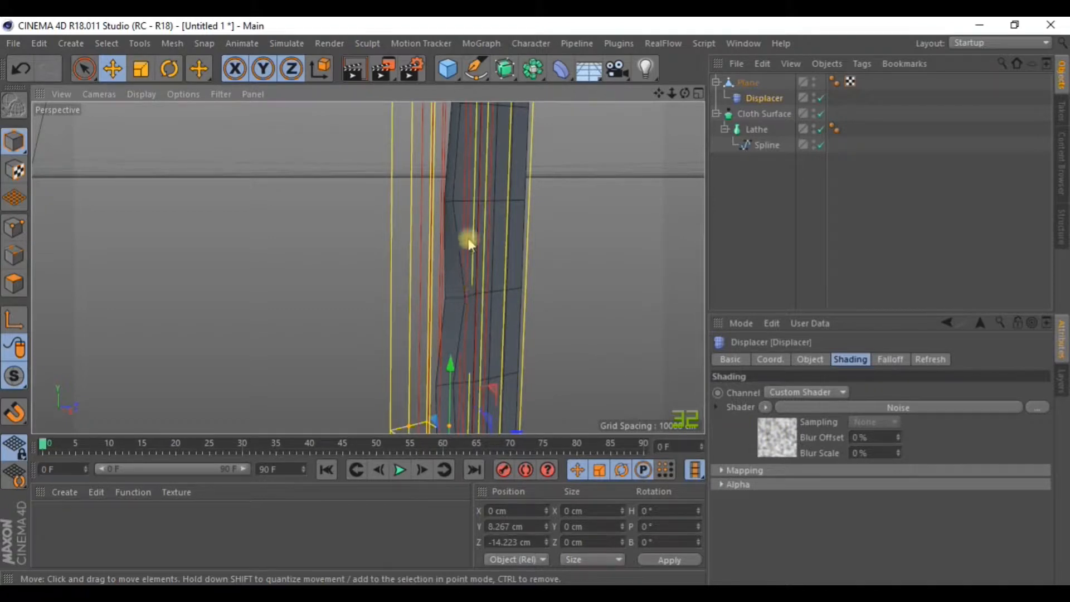
pyautogui.keyDown('alt'); pyautogui.moveTo(474, 323); pyautogui.dragTo(478, 278); pyautogui.keyUp('alt')
pyautogui.scroll(-6, 478, 278)
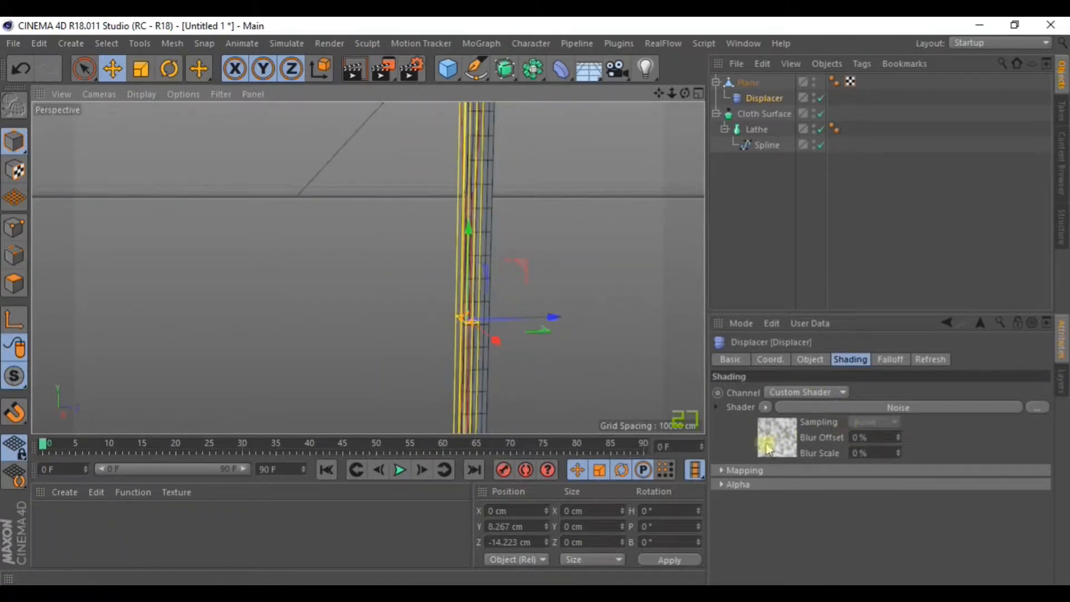
pyautogui.keyDown('alt'); pyautogui.moveTo(596, 227); pyautogui.dragTo(641, 312); pyautogui.keyUp('alt')
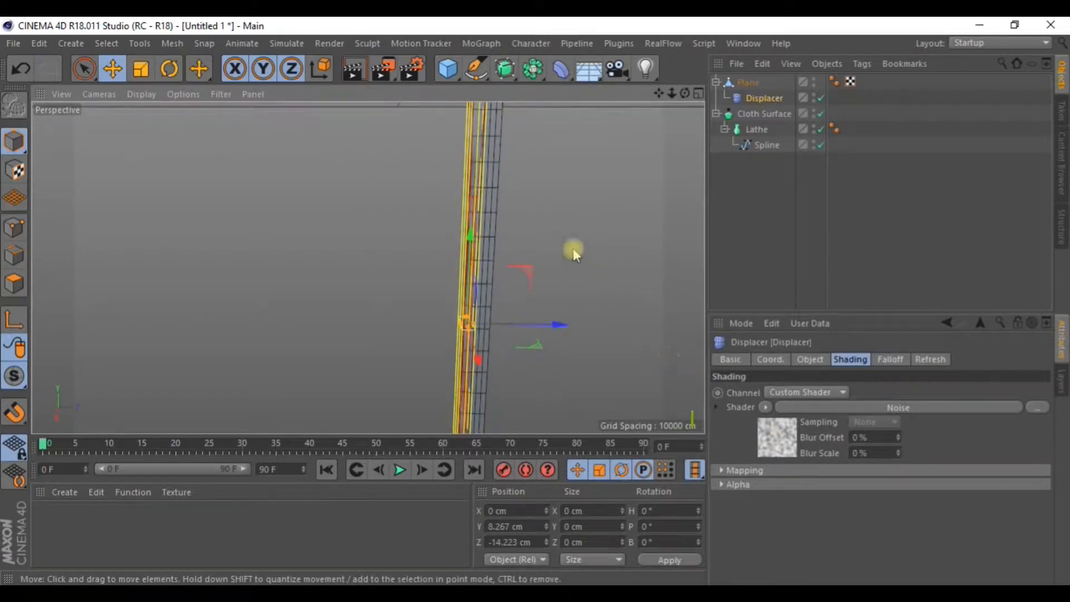
pyautogui.click(821, 98)
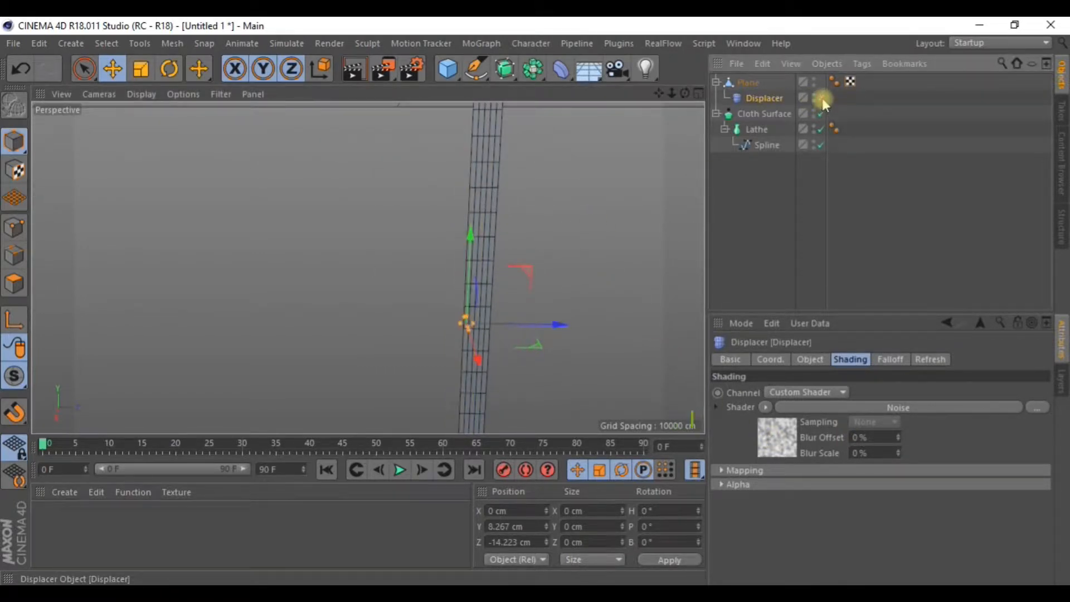
pyautogui.keyDown('alt'); pyautogui.moveTo(703, 182); pyautogui.dragTo(564, 220); pyautogui.keyUp('alt')
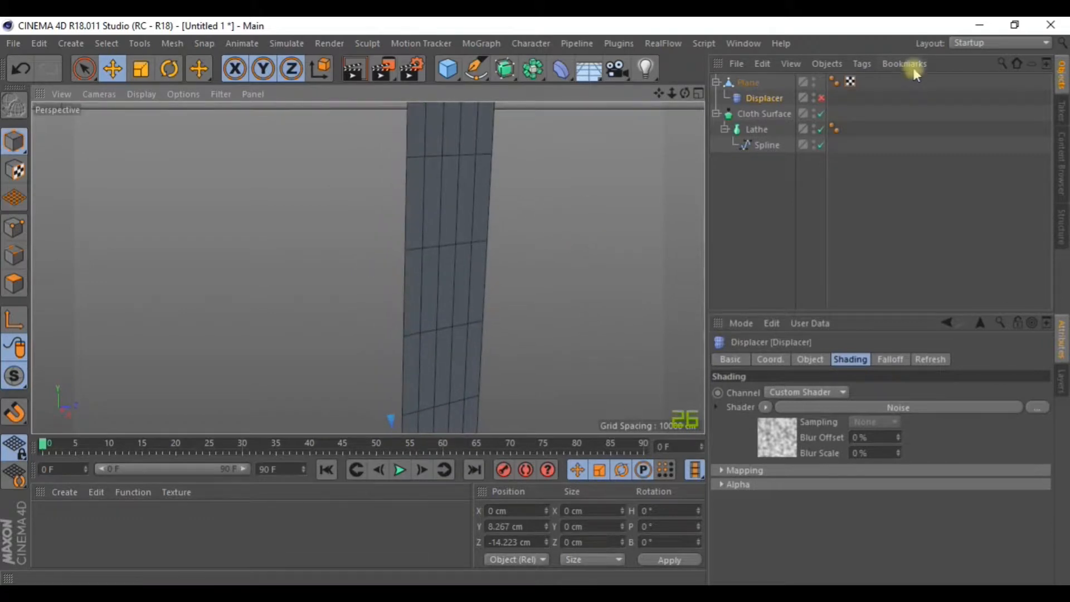
pyautogui.click(822, 99)
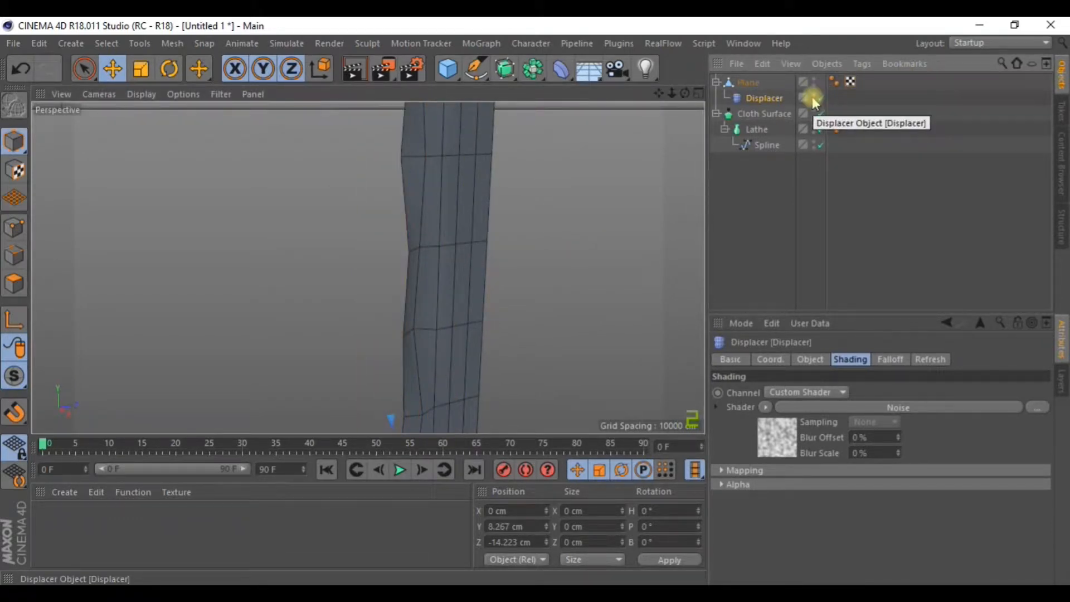
pyautogui.scroll(-4, 420, 239)
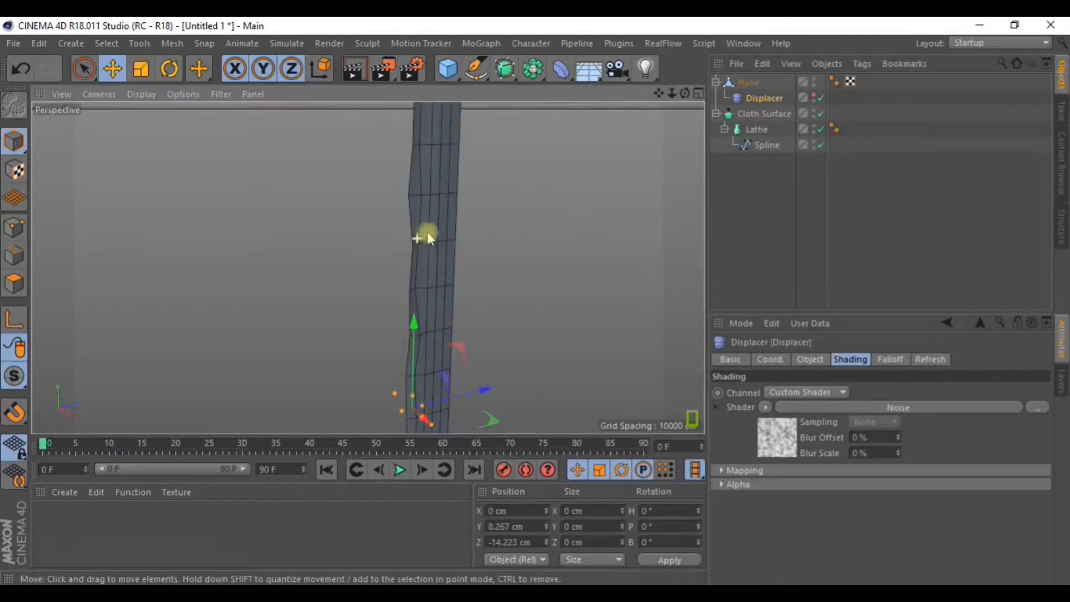
pyautogui.keyDown('alt'); pyautogui.moveTo(576, 314); pyautogui.dragTo(557, 293); pyautogui.keyUp('alt')
pyautogui.moveTo(535, 251)
pyautogui.keyDown('alt'); pyautogui.mouseDown()
pyautogui.moveTo(510, 264)
pyautogui.moveTo(528, 244)
pyautogui.mouseUp(); pyautogui.keyUp('alt')
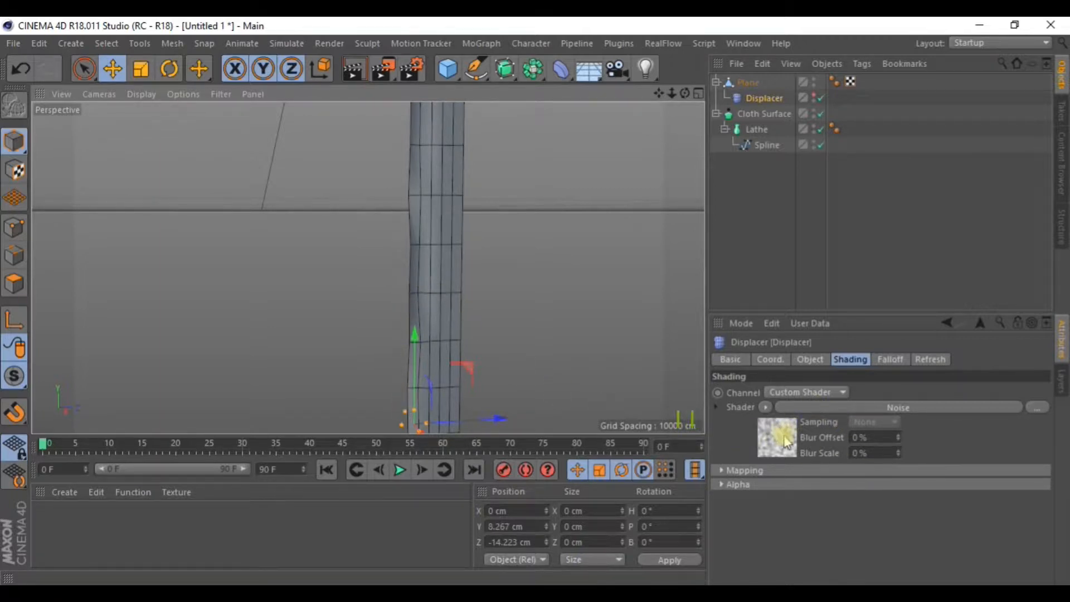
pyautogui.click(757, 96)
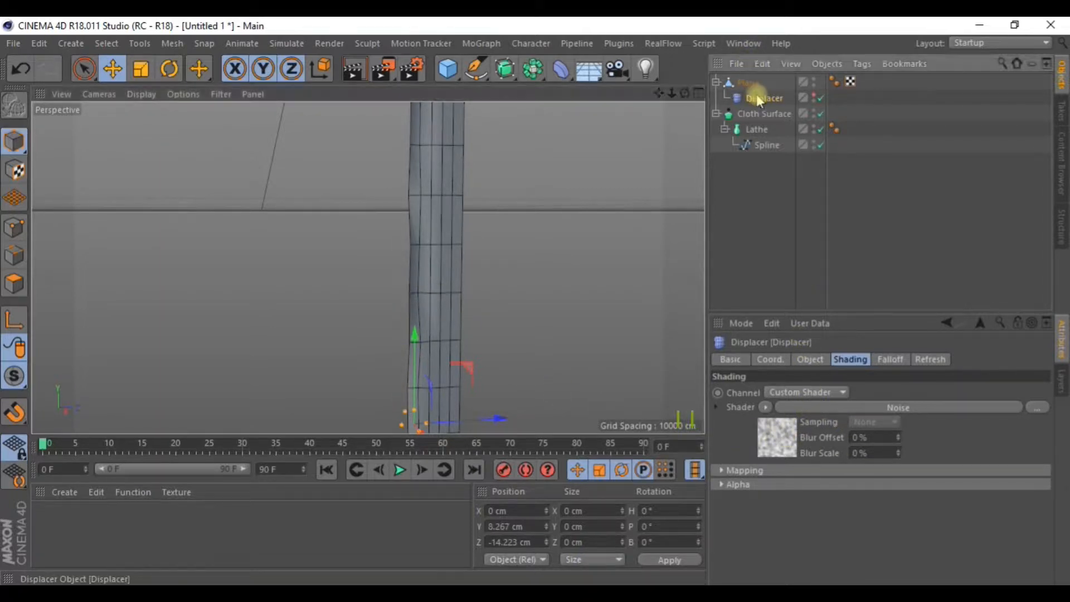
pyautogui.click(746, 84)
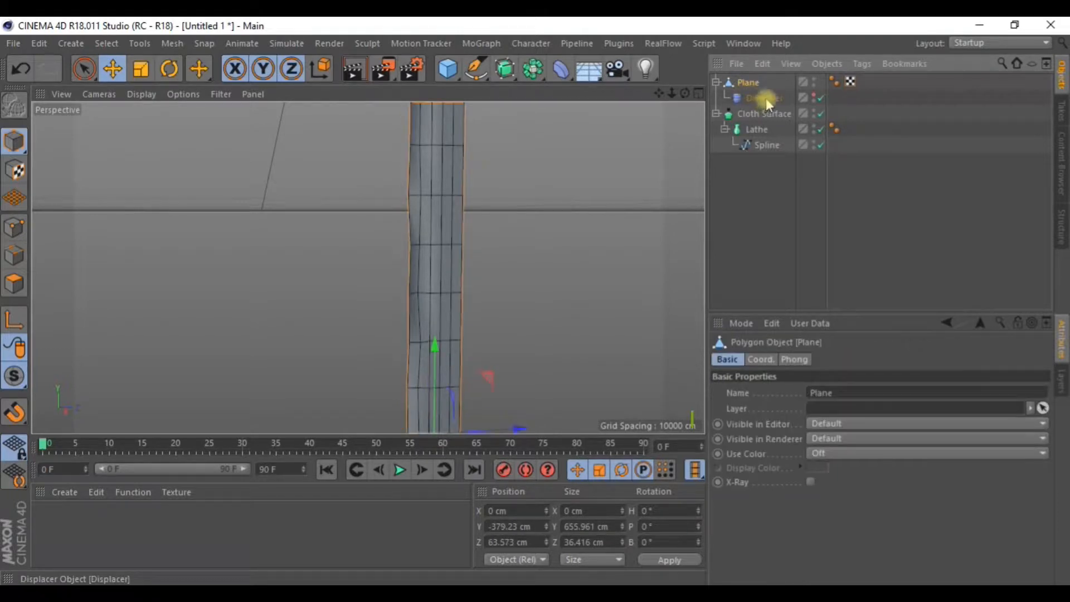
pyautogui.click(766, 98)
pyautogui.click(811, 359)
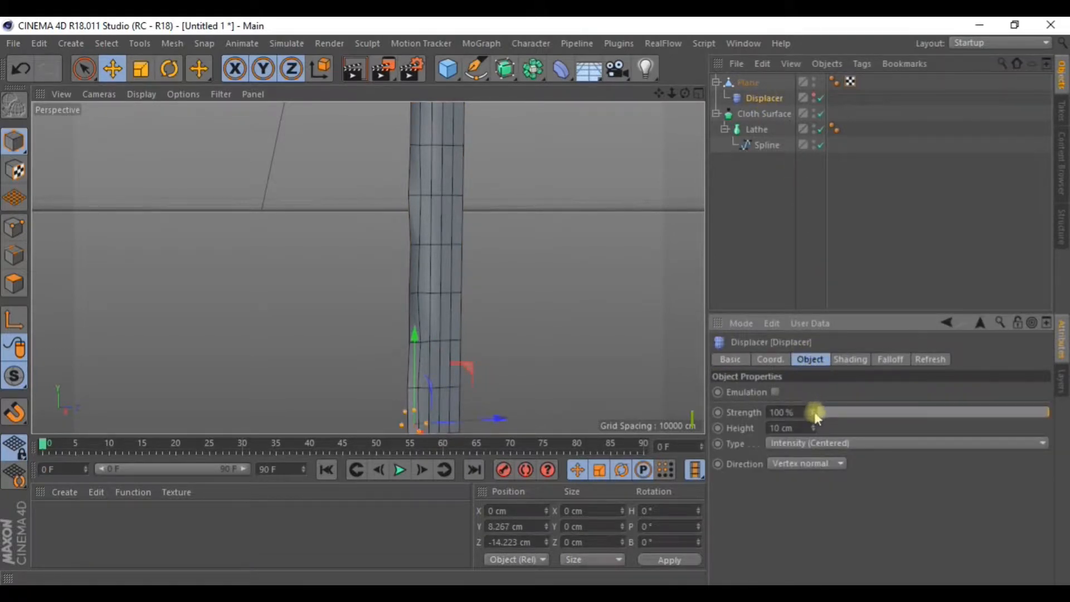
pyautogui.moveTo(813, 412); pyautogui.dragTo(814, 341)
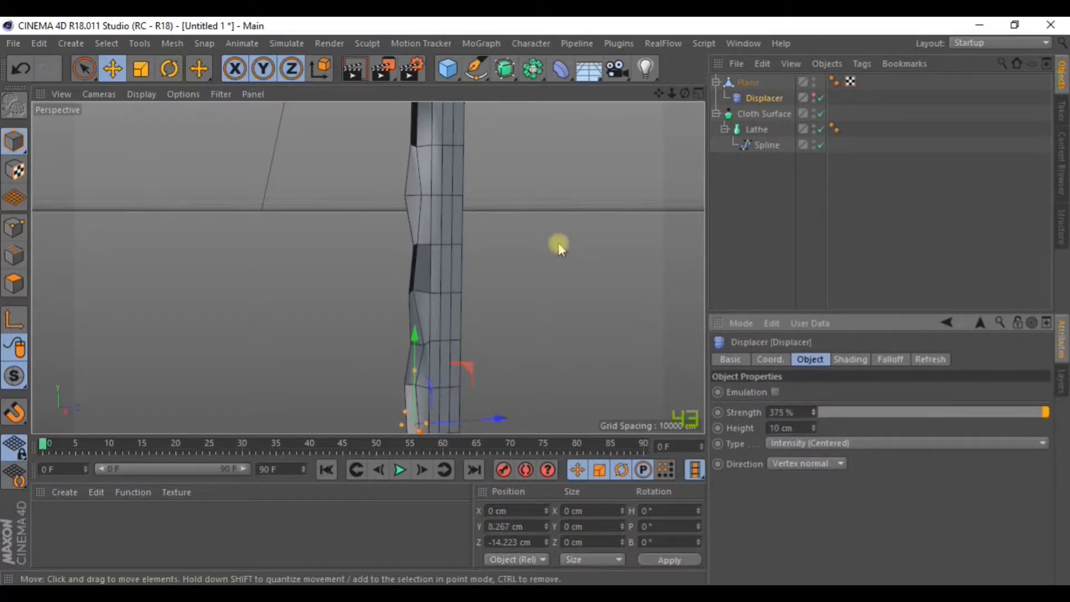
pyautogui.scroll(-5, 558, 242)
pyautogui.moveTo(554, 239)
pyautogui.keyDown('alt'); pyautogui.mouseDown()
pyautogui.moveTo(559, 224)
pyautogui.moveTo(501, 153)
pyautogui.moveTo(555, 192)
pyautogui.moveTo(554, 232)
pyautogui.moveTo(560, 192)
pyautogui.mouseUp(); pyautogui.keyUp('alt')
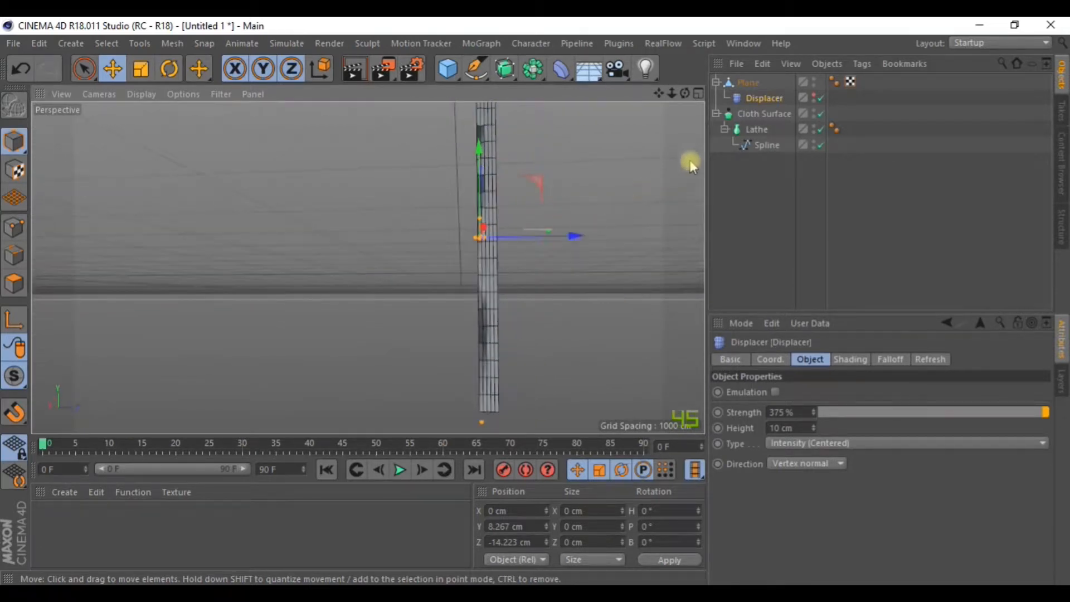
pyautogui.click(814, 94)
pyautogui.scroll(-3, 586, 215)
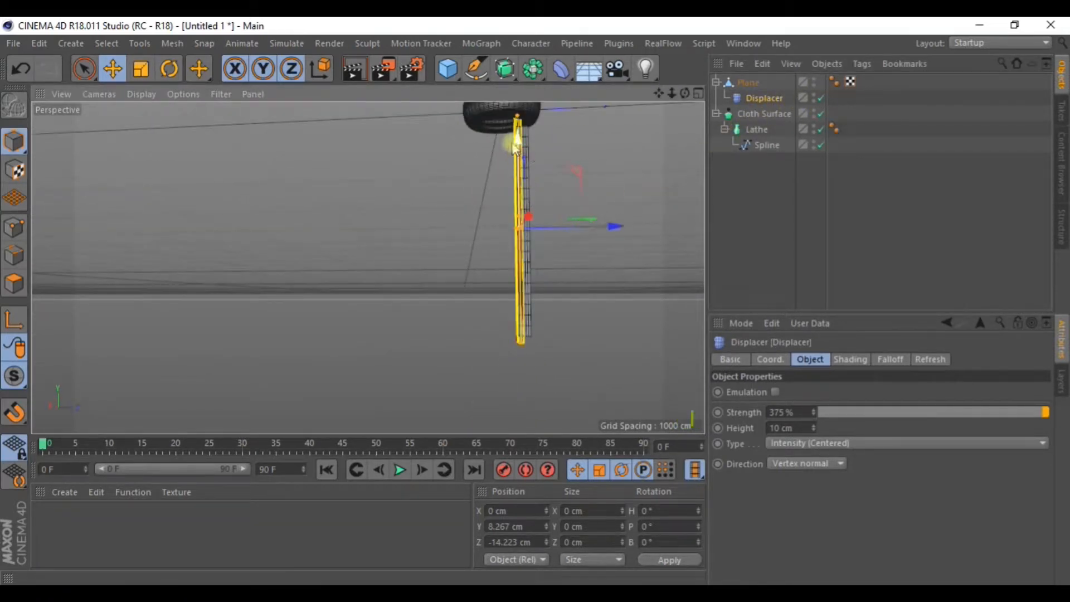
pyautogui.keyDown('alt'); pyautogui.moveTo(512, 141); pyautogui.dragTo(566, 183); pyautogui.keyUp('alt')
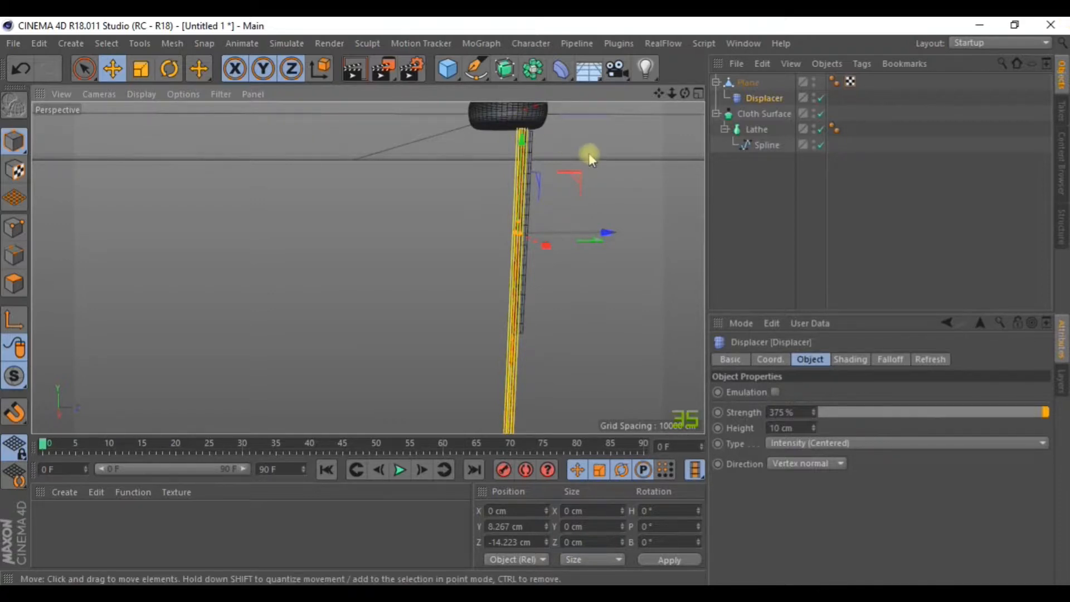
pyautogui.keyDown('alt'); pyautogui.moveTo(590, 154); pyautogui.dragTo(506, 187); pyautogui.keyUp('alt')
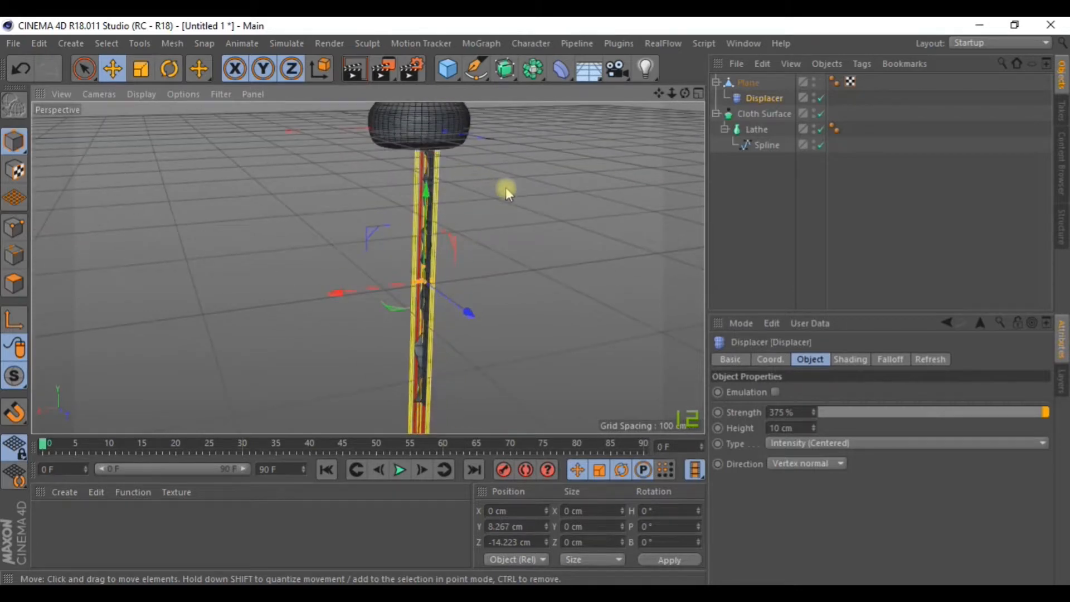
pyautogui.click(821, 113)
pyautogui.click(821, 129)
pyautogui.click(821, 145)
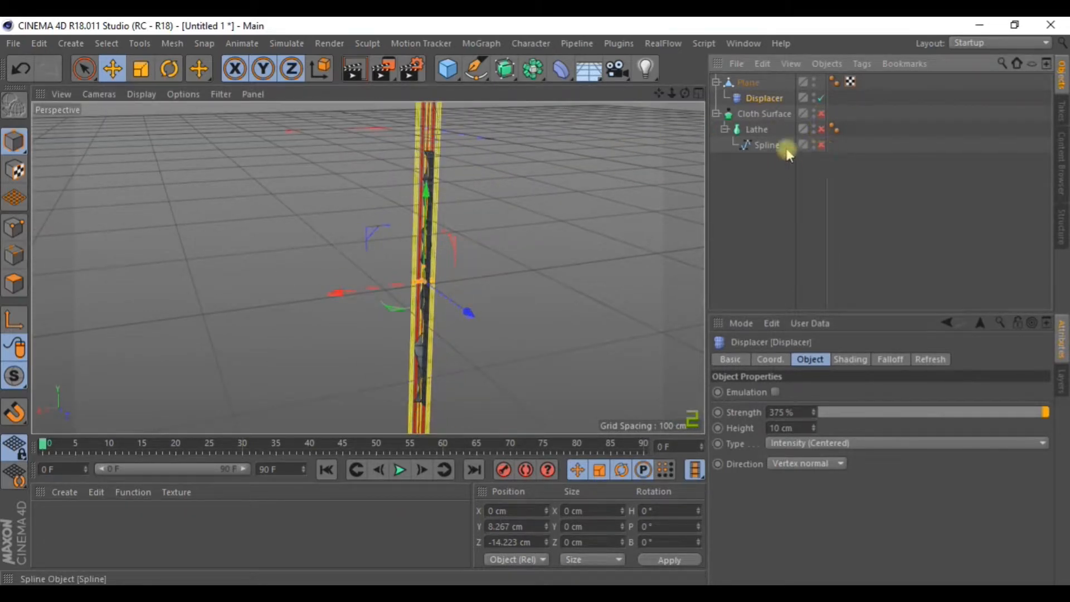
pyautogui.keyDown('alt'); pyautogui.moveTo(561, 167); pyautogui.dragTo(585, 189); pyautogui.keyUp('alt')
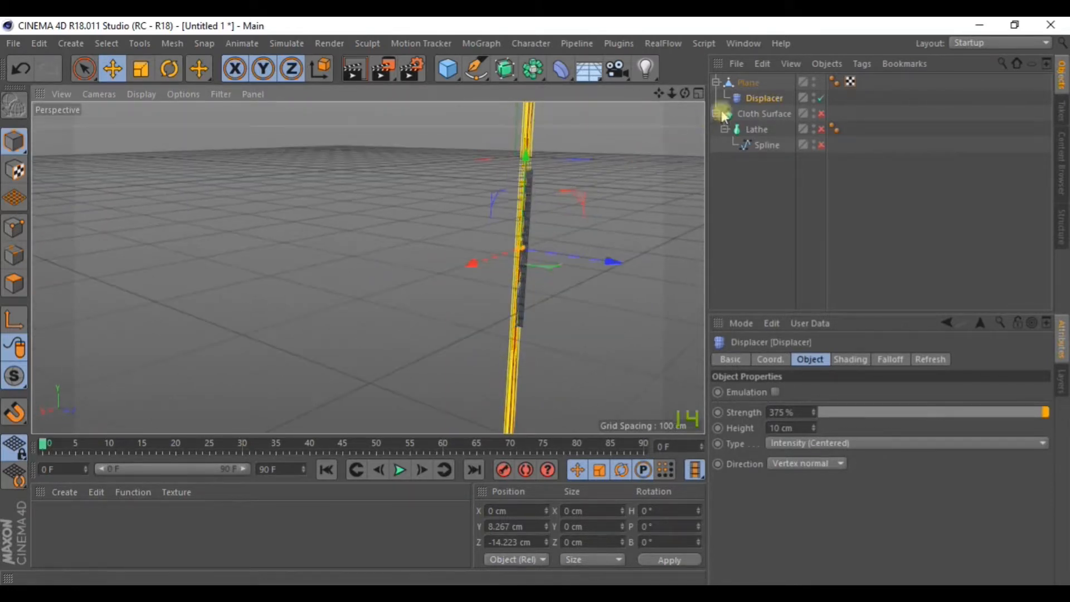
pyautogui.click(822, 129)
pyautogui.click(822, 144)
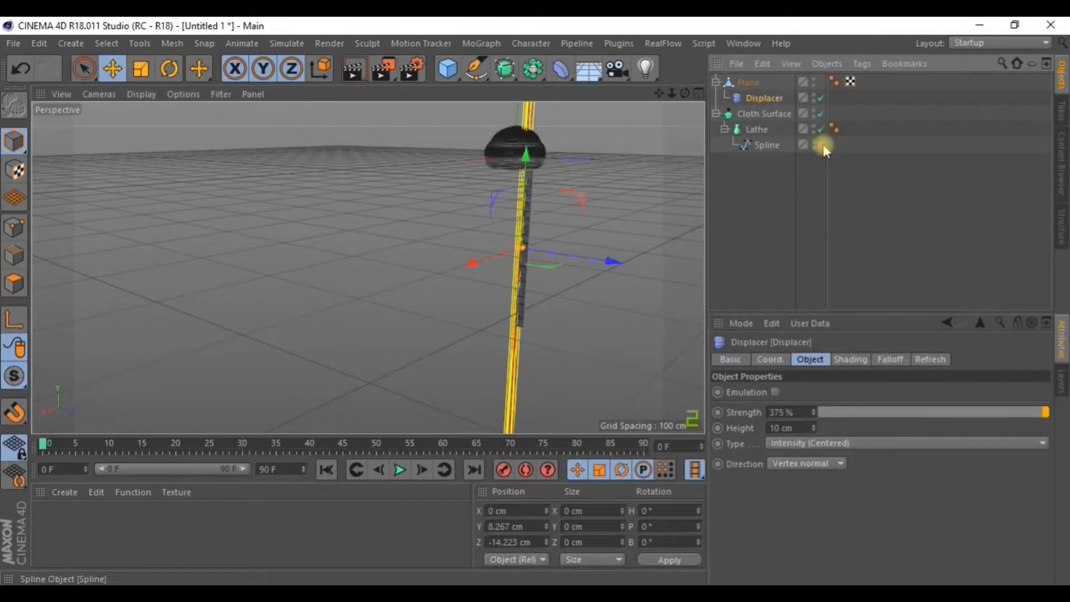
pyautogui.click(817, 97)
pyautogui.keyDown('alt'); pyautogui.moveTo(698, 149); pyautogui.dragTo(490, 244); pyautogui.keyUp('alt')
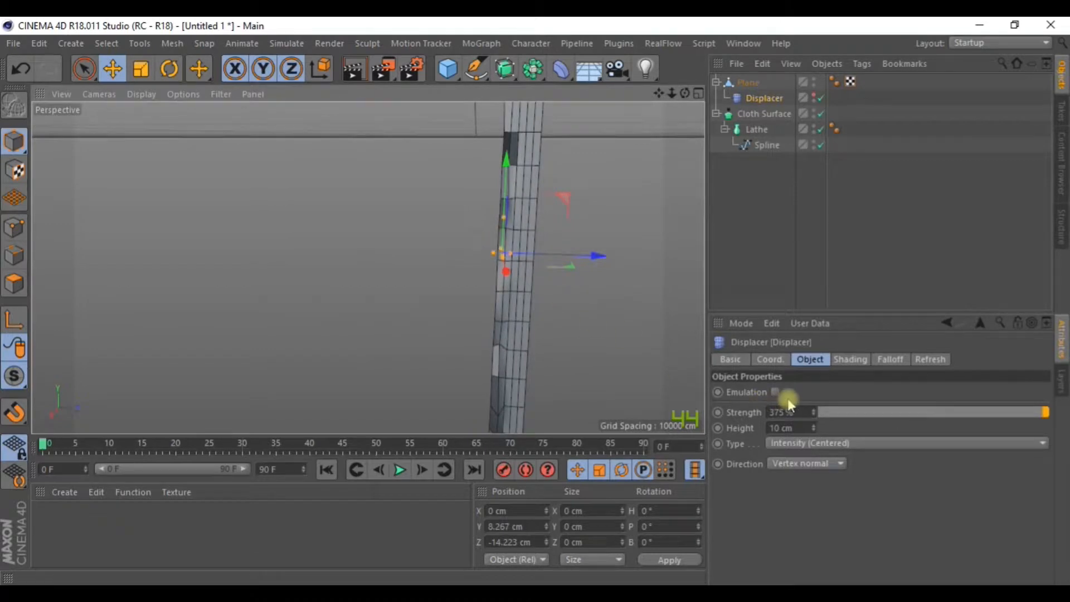
# Lower the Displacer's strength to about 322% and bring up its Noise shader.
pyautogui.moveTo(816, 415); pyautogui.dragTo(814, 418)
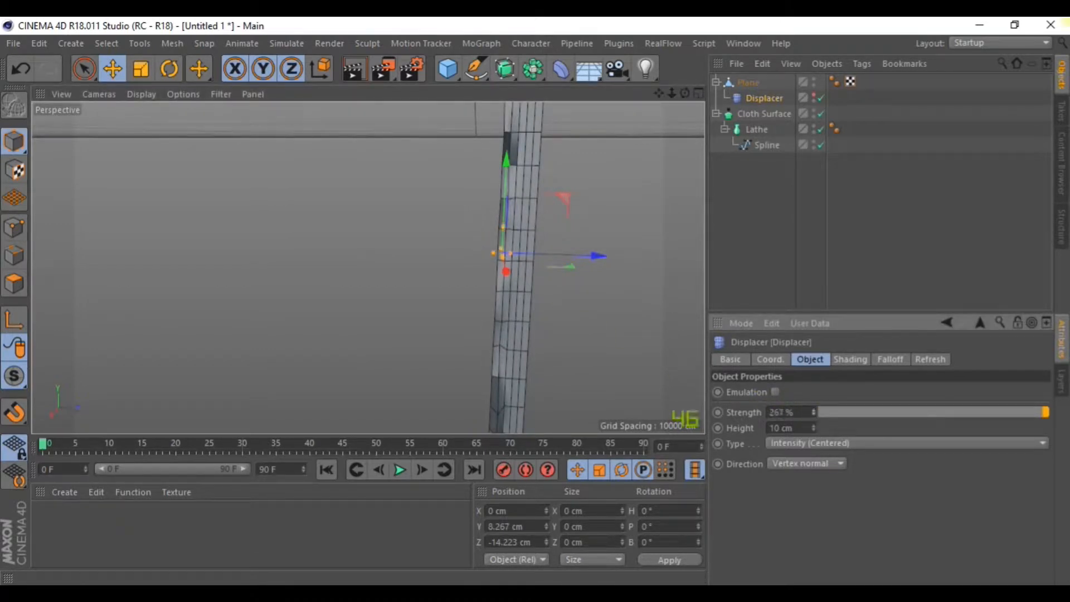
pyautogui.moveTo(814, 412)
pyautogui.mouseDown()
pyautogui.moveTo(814, 493)
pyautogui.moveTo(814, 400)
pyautogui.mouseUp()
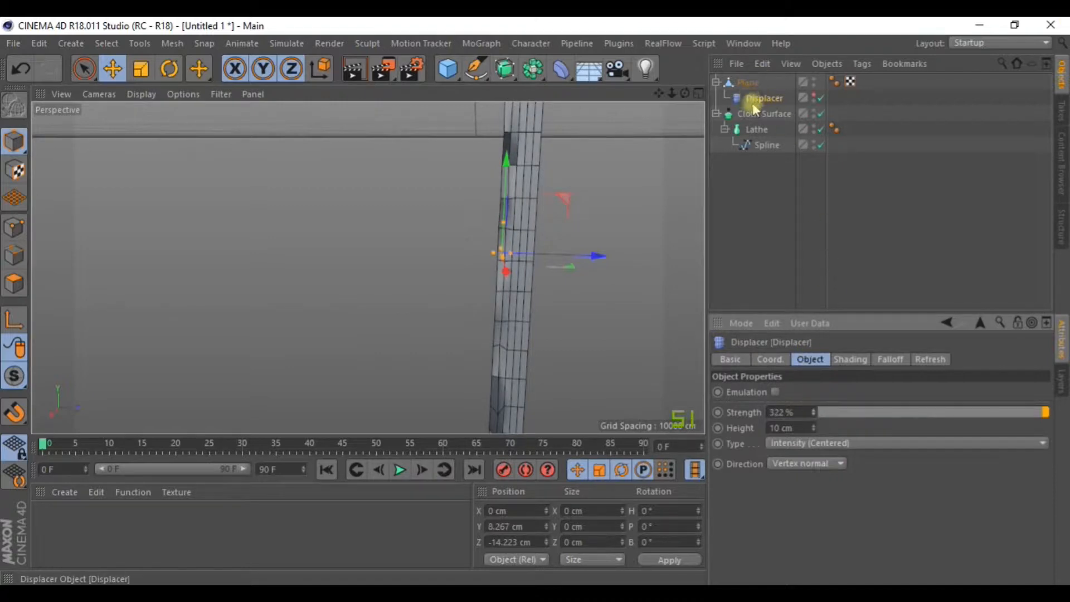
pyautogui.click(851, 359)
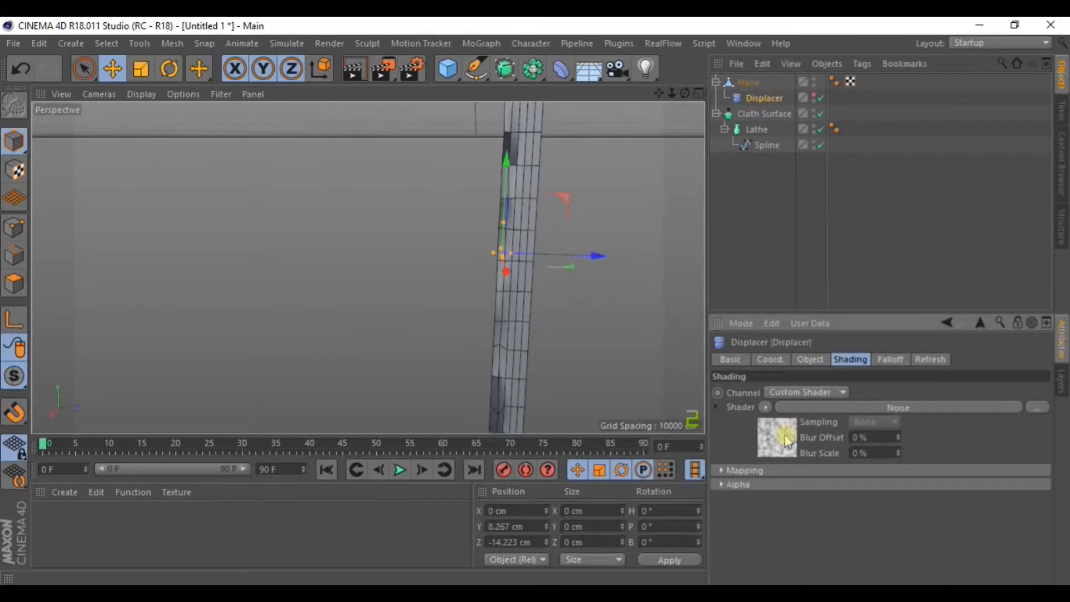
pyautogui.click(781, 408)
# Try the Turbulence and Stupl noise types, settle on Luka, then select the Plane.
pyautogui.click(905, 532)
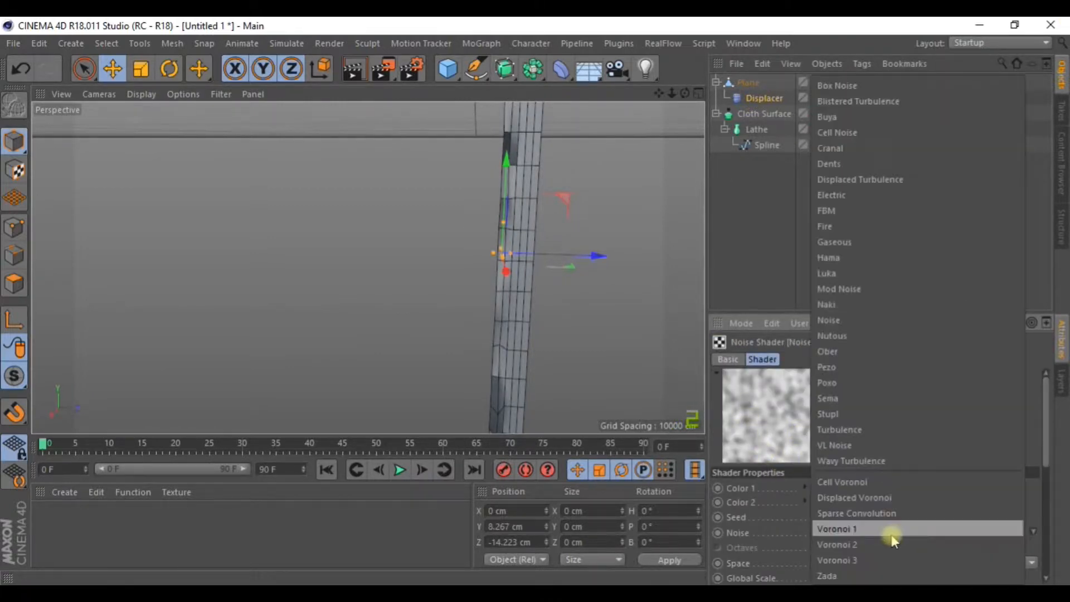
pyautogui.click(837, 430)
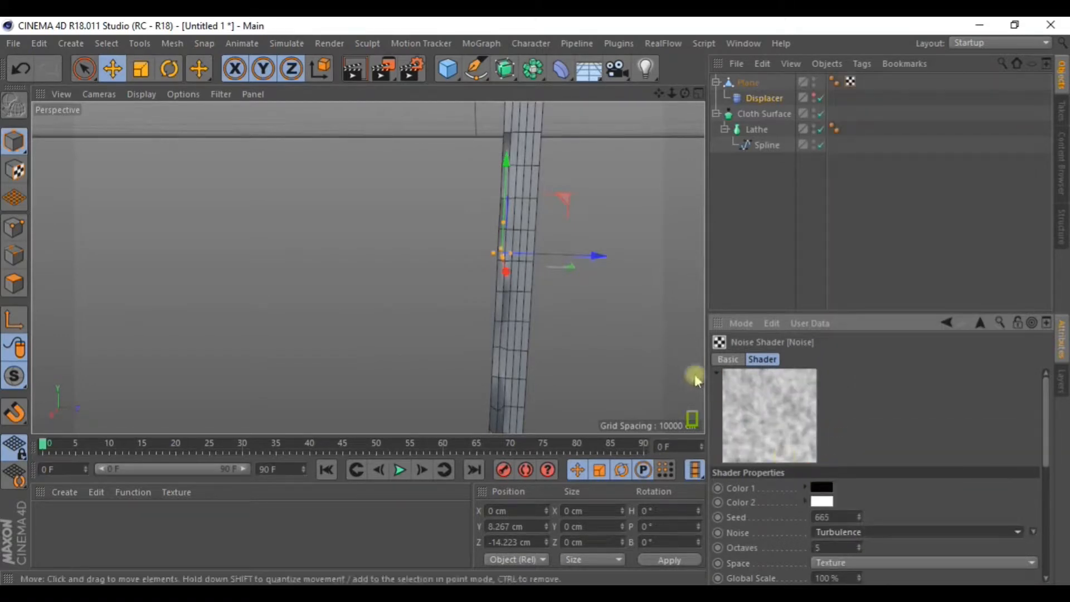
pyautogui.click(840, 533)
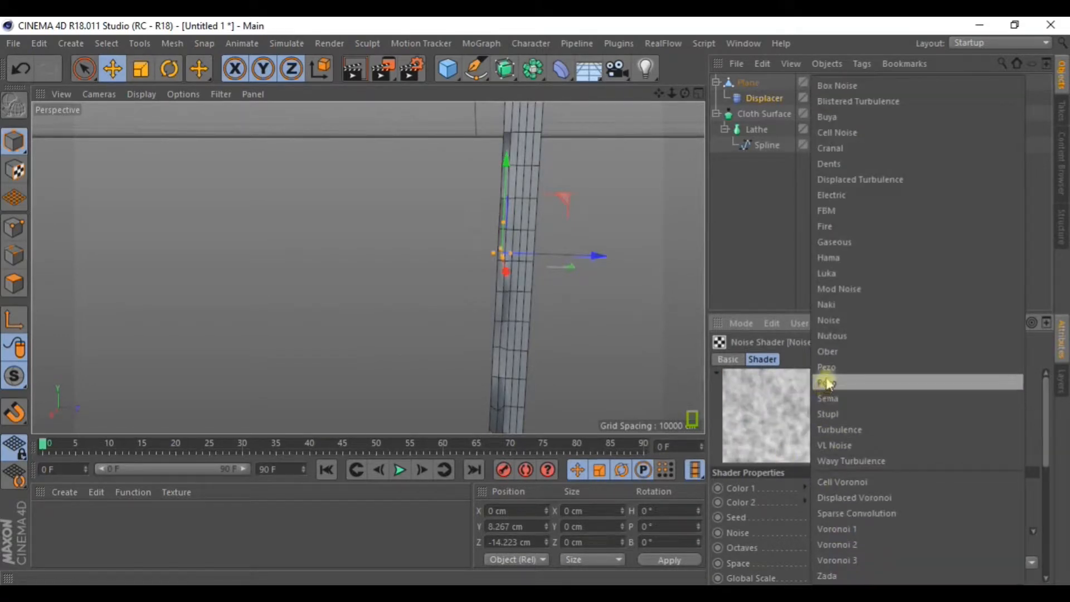
pyautogui.click(834, 420)
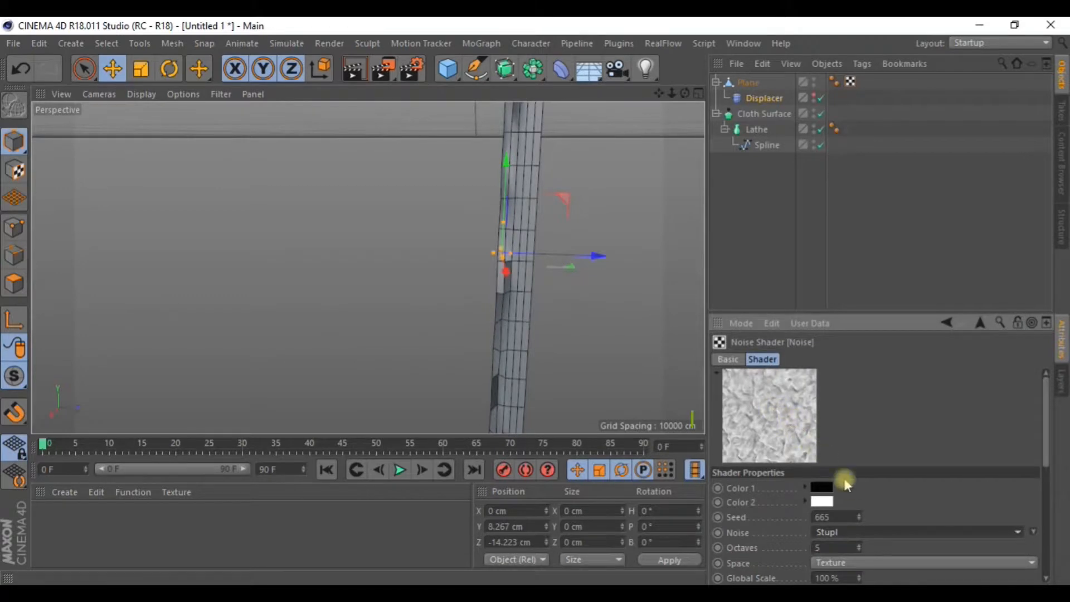
pyautogui.click(860, 535)
pyautogui.click(819, 275)
pyautogui.keyDown('alt'); pyautogui.moveTo(625, 303); pyautogui.dragTo(674, 203); pyautogui.keyUp('alt')
pyautogui.click(748, 83)
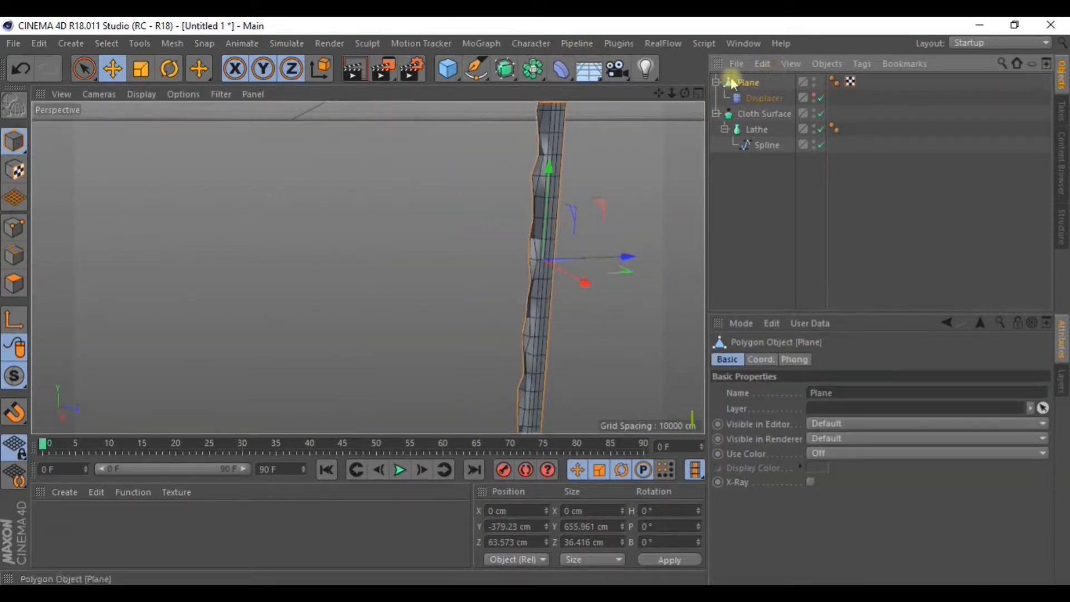
pyautogui.moveTo(505, 68); pyautogui.dragTo(580, 87)
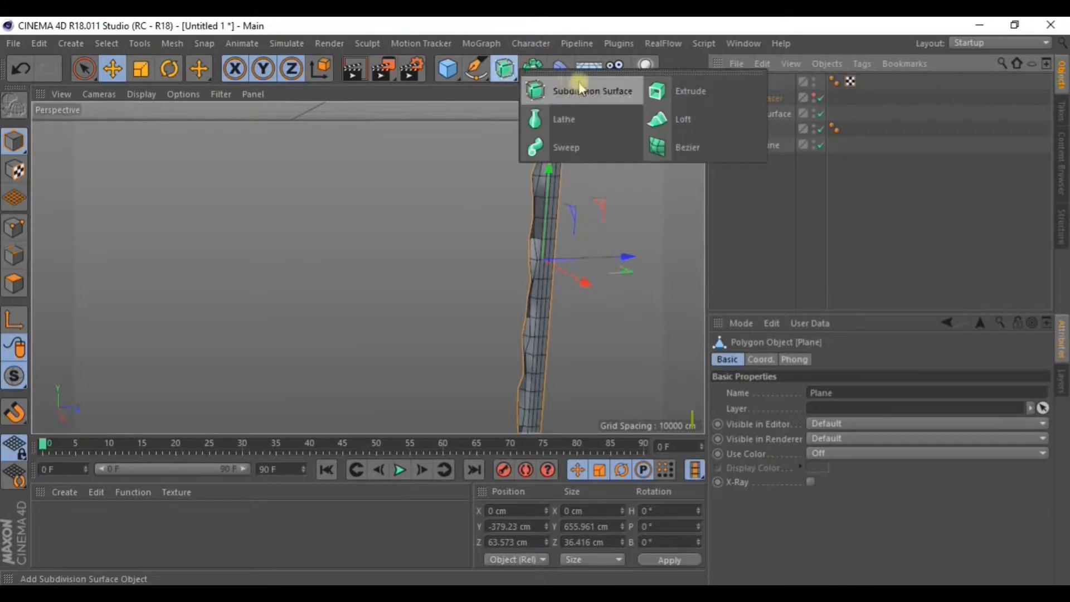
pyautogui.click(614, 99)
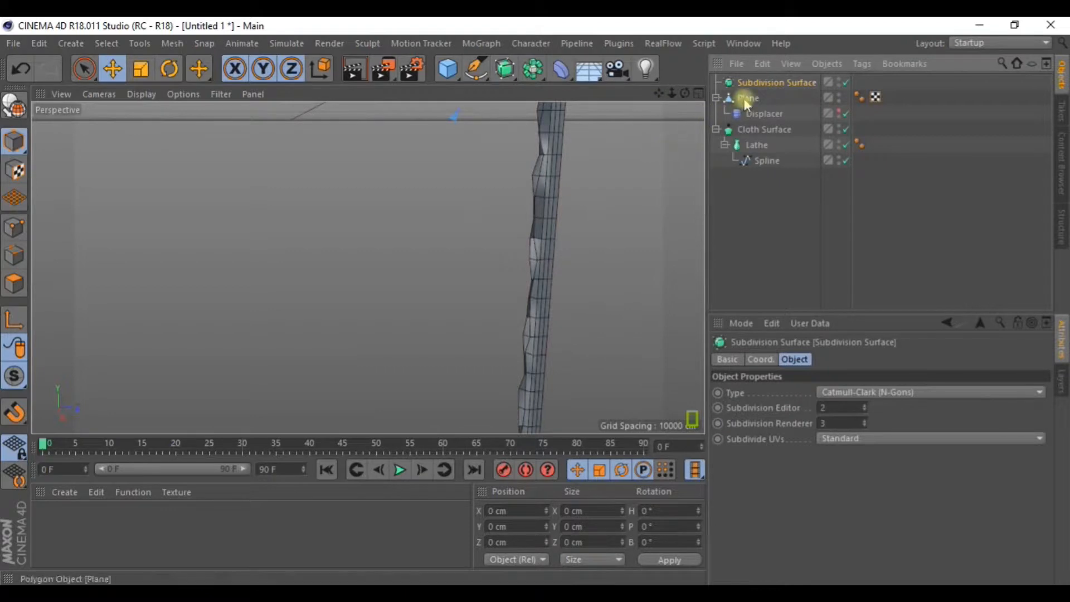
pyautogui.moveTo(755, 89); pyautogui.dragTo(750, 88)
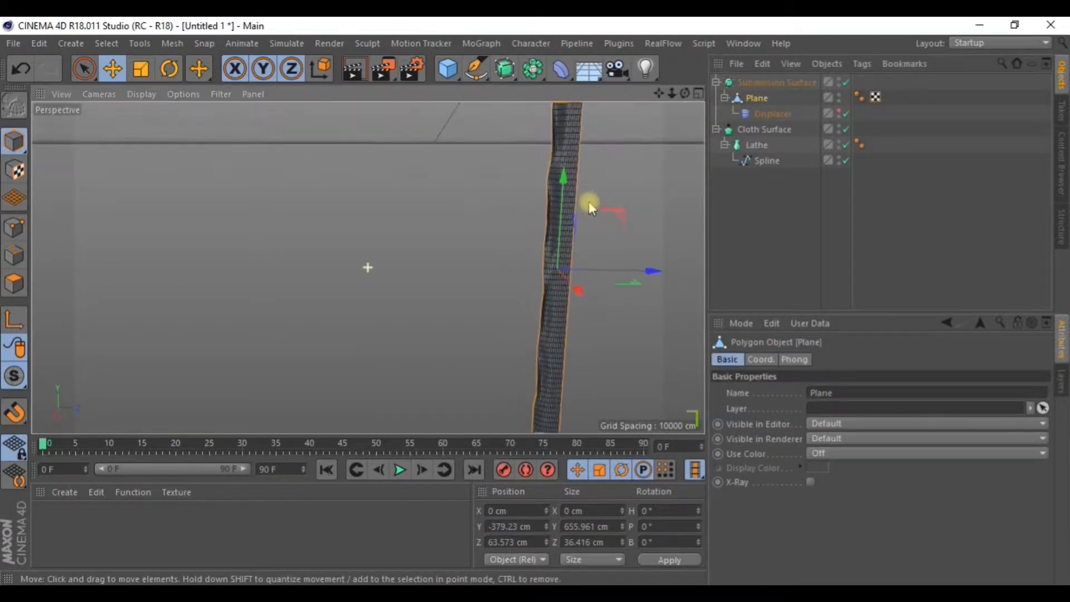
pyautogui.keyDown('alt'); pyautogui.moveTo(520, 189); pyautogui.dragTo(626, 173); pyautogui.keyUp('alt')
pyautogui.click(746, 84)
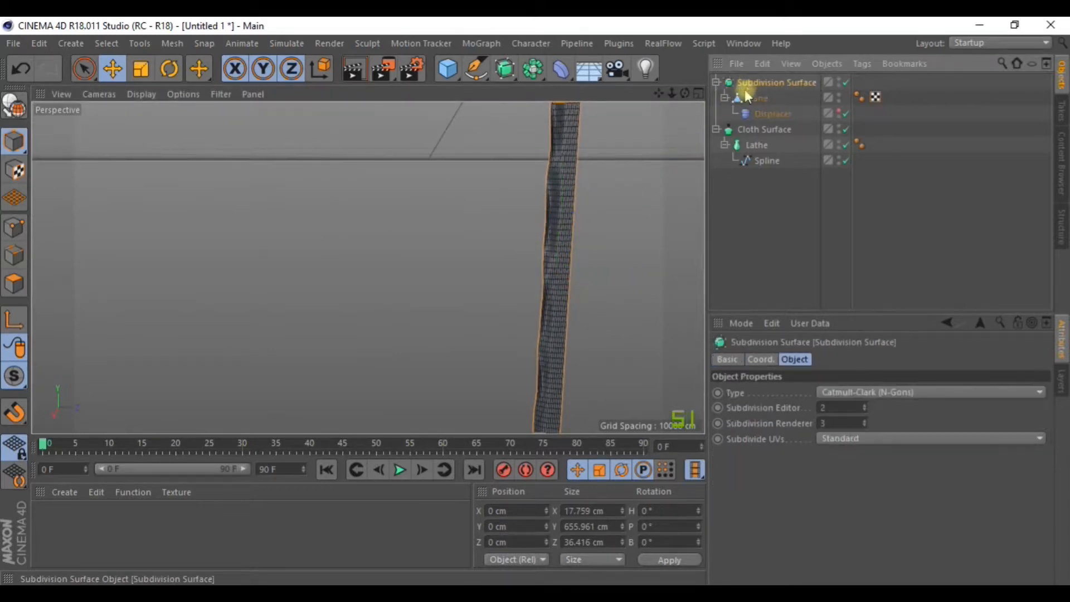
pyautogui.hotkey('ctrl', 'c')
pyautogui.hotkey('ctrl', 'v')
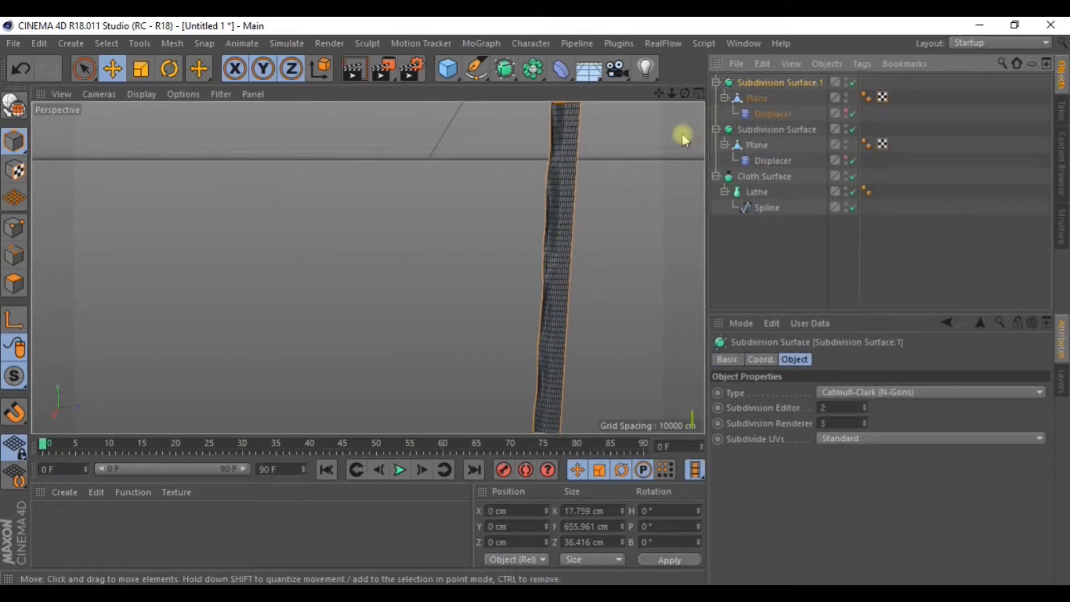
pyautogui.hotkey('ctrl', 'z')
pyautogui.hotkey('ctrl', 'z')
pyautogui.click(747, 83)
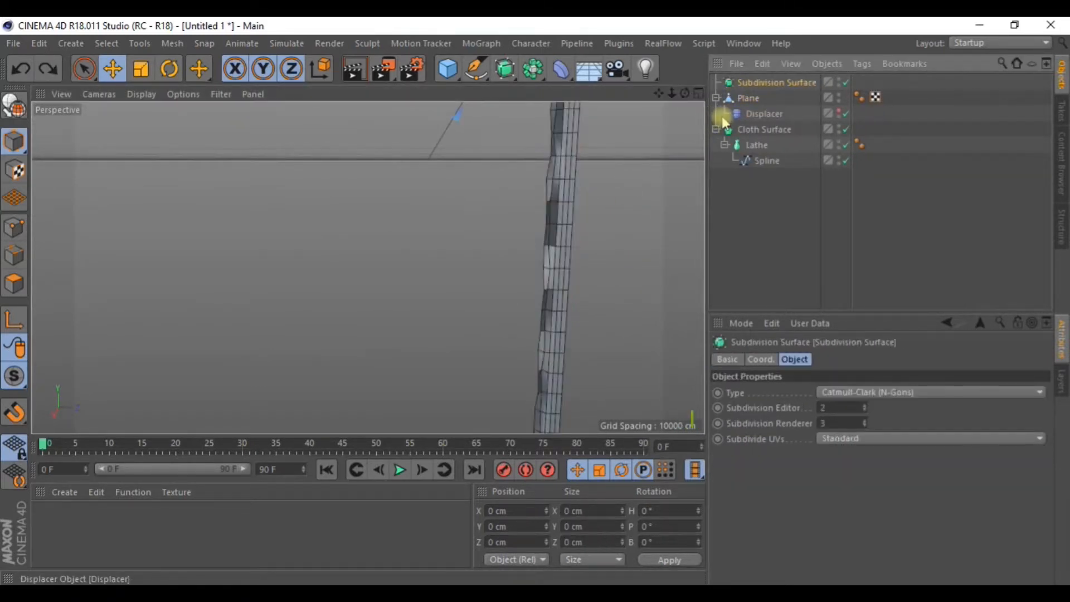
pyautogui.press('Delete')
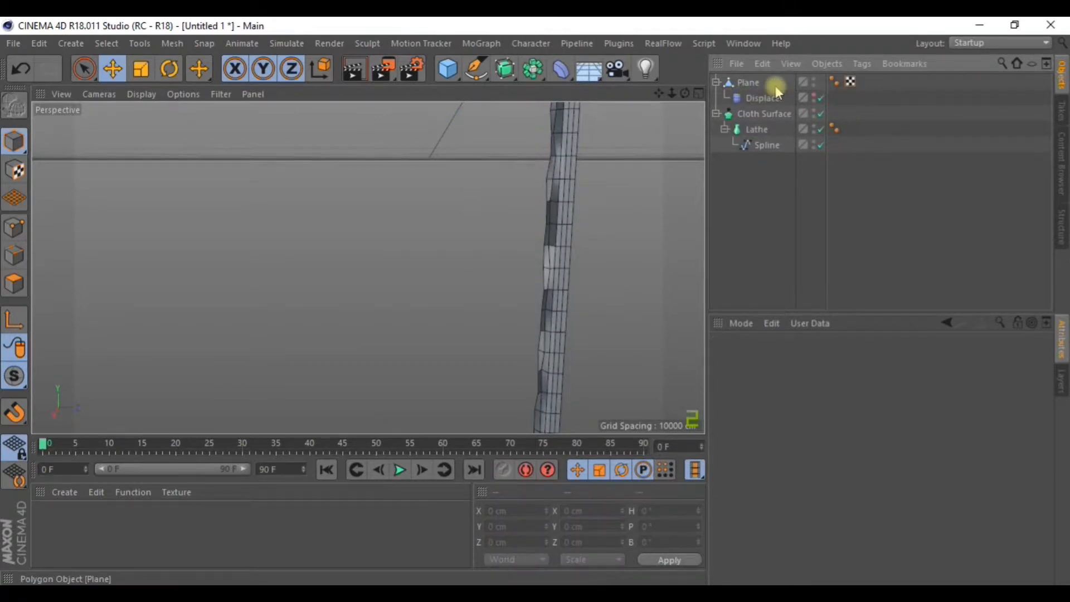
# Re-enable the Displacer, duplicate it under the Plane and shift the copy along Z.
pyautogui.click(764, 84)
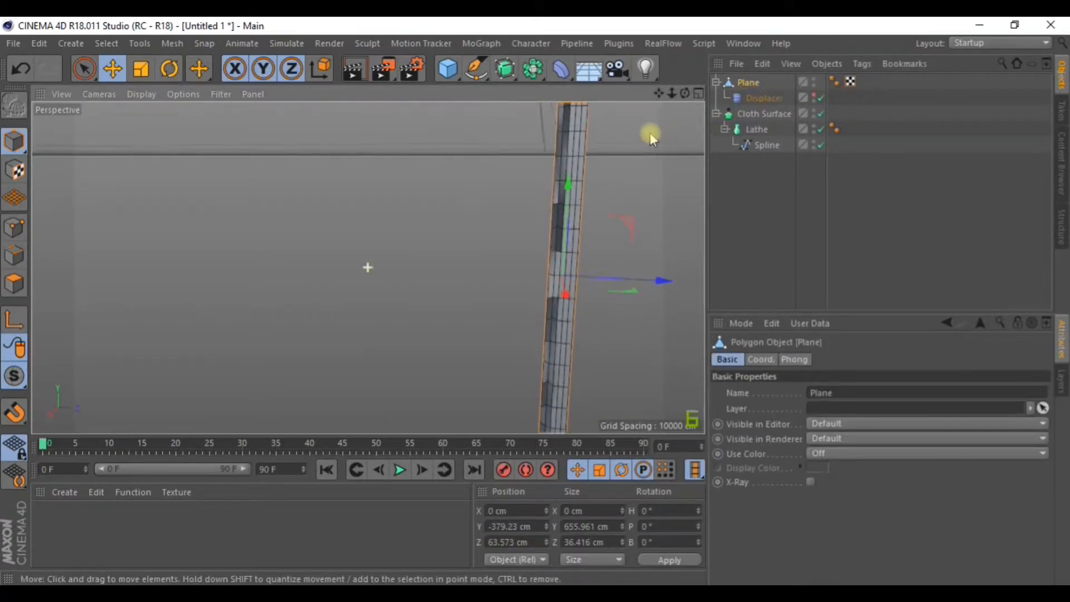
pyautogui.click(762, 99)
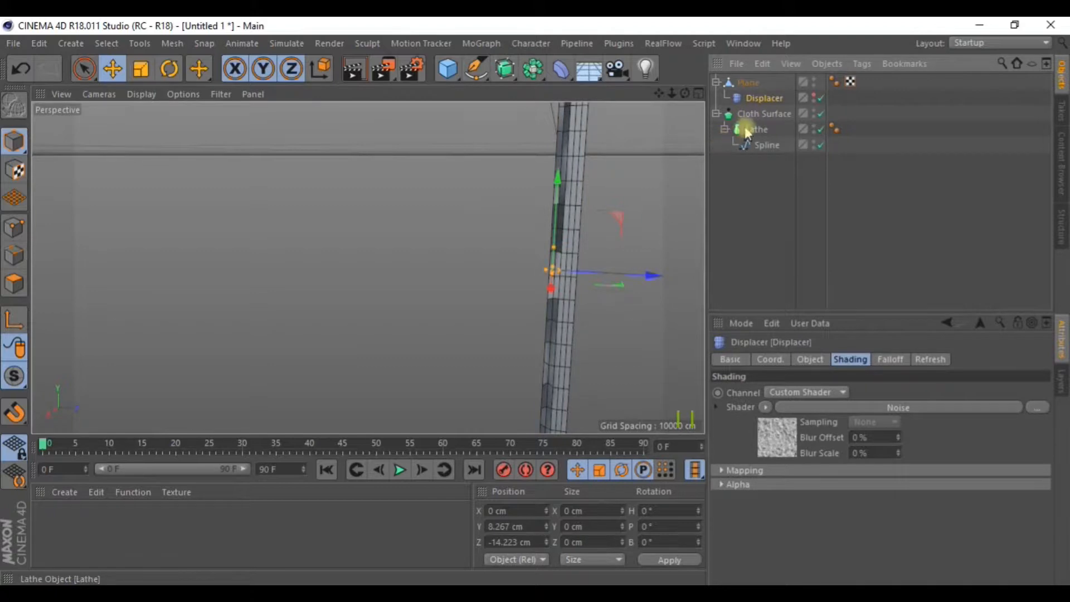
pyautogui.click(818, 98)
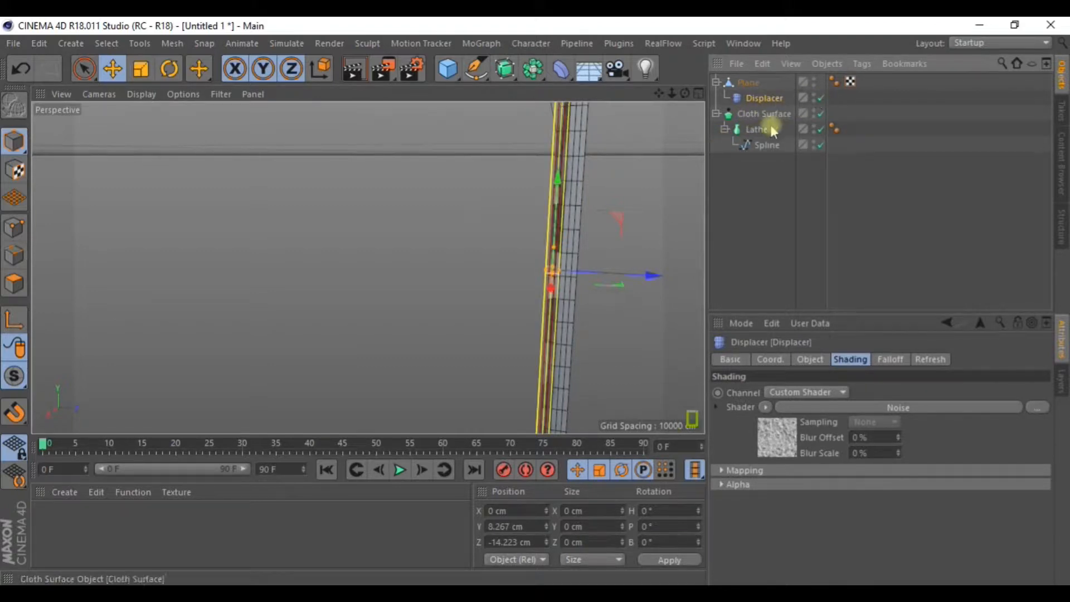
pyautogui.hotkey('ctrl', 'v')
pyautogui.moveTo(751, 82); pyautogui.dragTo(759, 105)
pyautogui.moveTo(651, 274); pyautogui.dragTo(677, 280)
# Hide both Displacers' effects in the viewport to view the undeformed stem and cap.
pyautogui.keyDown('alt'); pyautogui.moveTo(629, 235); pyautogui.dragTo(606, 244); pyautogui.keyUp('alt')
pyautogui.scroll(5, 628, 245)
pyautogui.scroll(-7, 605, 242)
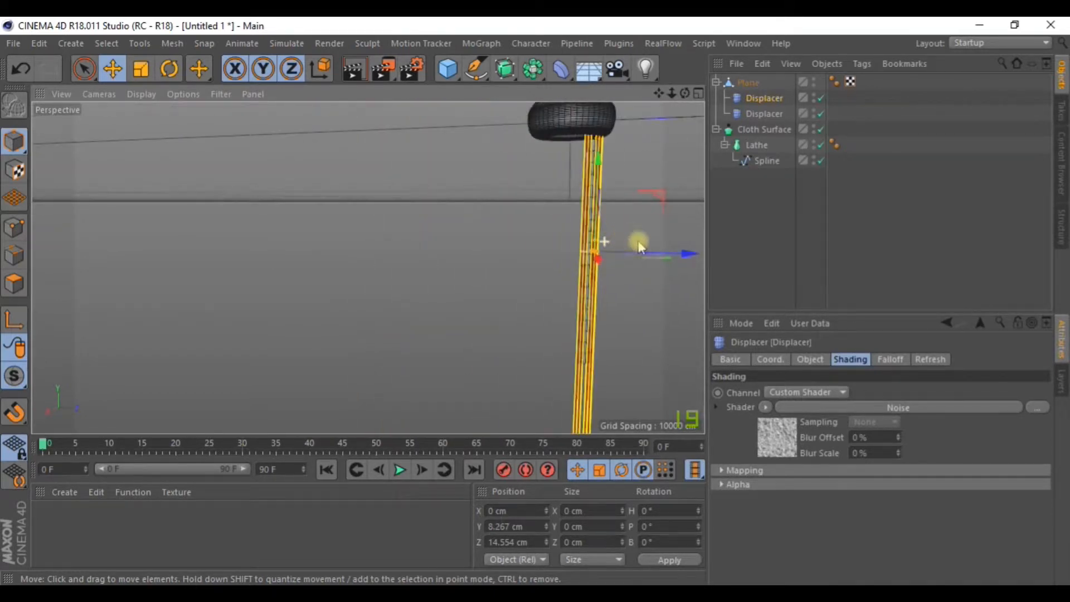
pyautogui.keyDown('alt'); pyautogui.moveTo(701, 322); pyautogui.dragTo(641, 246); pyautogui.keyUp('alt')
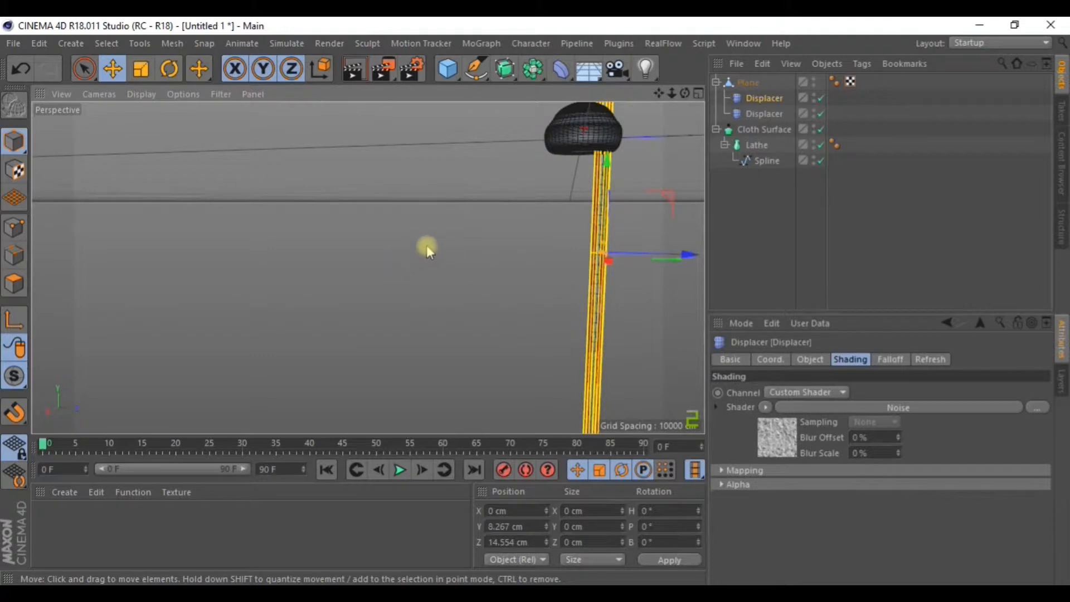
pyautogui.keyDown('alt'); pyautogui.moveTo(412, 232); pyautogui.dragTo(460, 246); pyautogui.keyUp('alt')
pyautogui.keyDown('alt'); pyautogui.moveTo(370, 230); pyautogui.dragTo(470, 206); pyautogui.keyUp('alt')
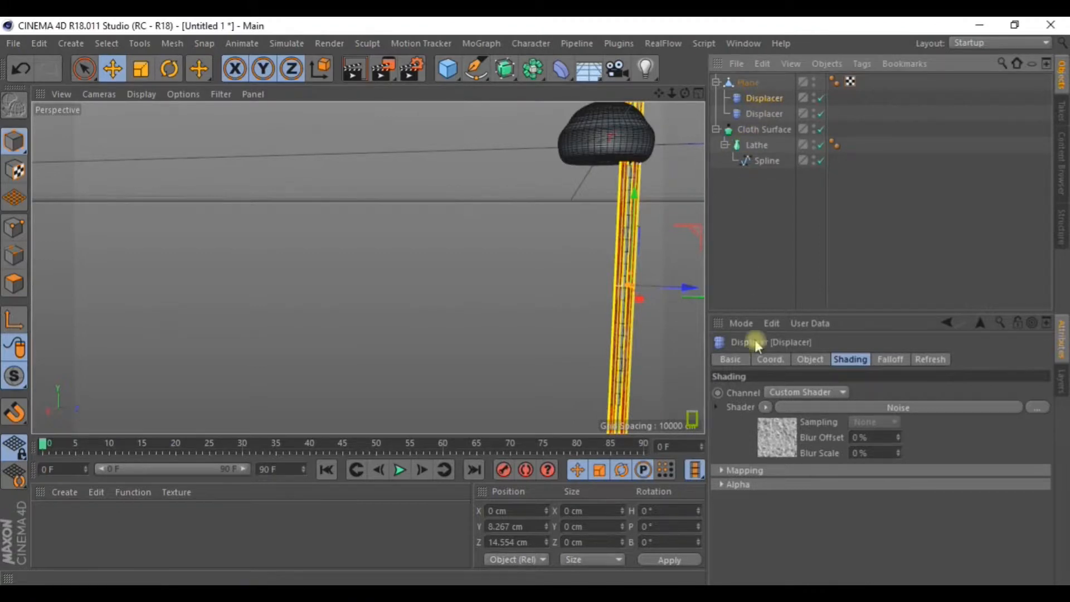
pyautogui.scroll(2, 650, 236)
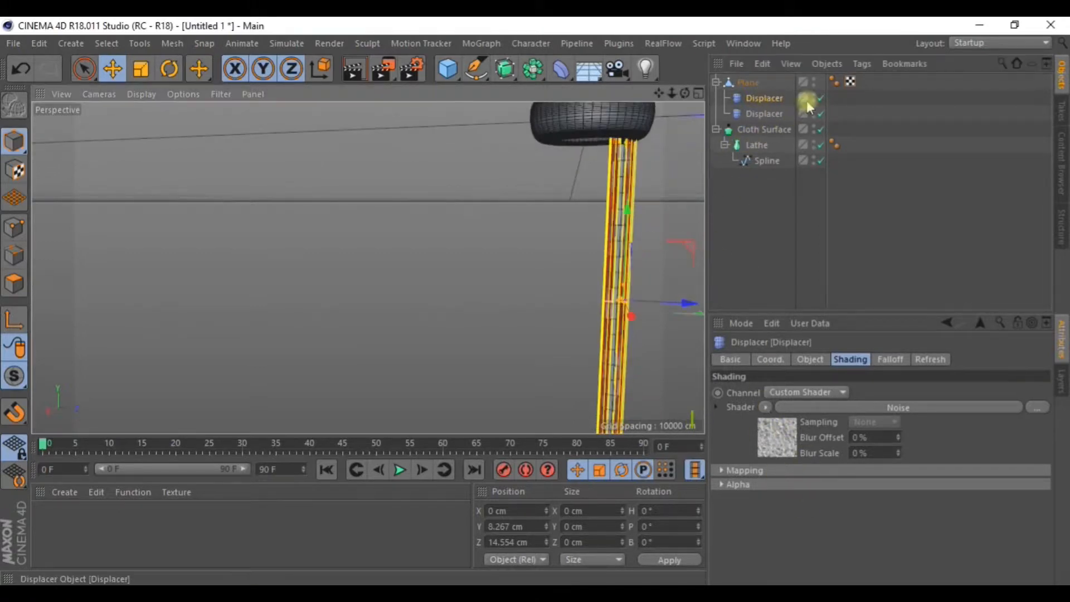
pyautogui.click(814, 95)
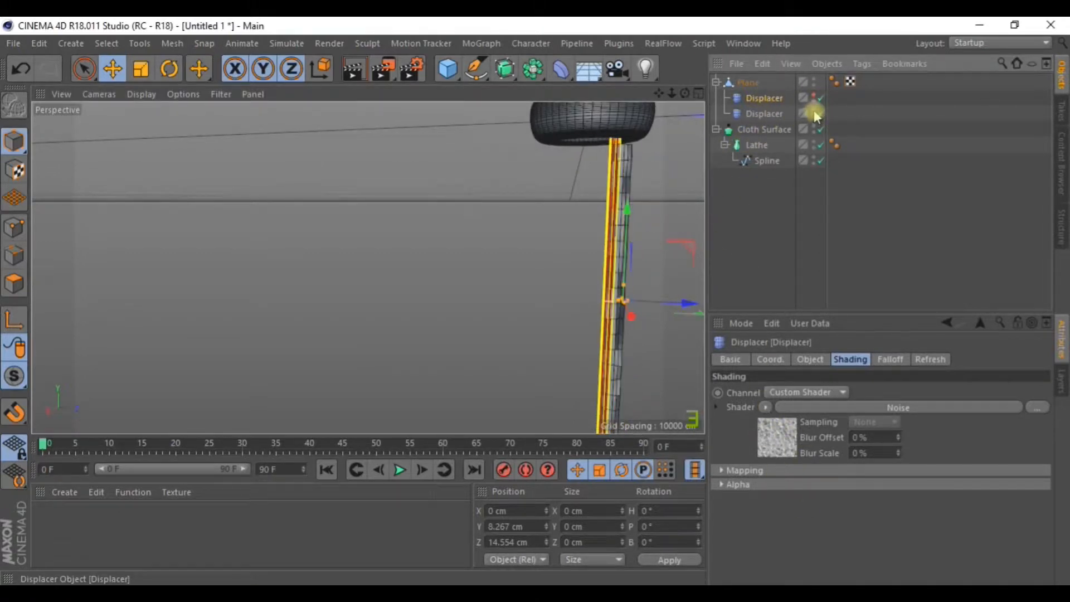
pyautogui.click(814, 111)
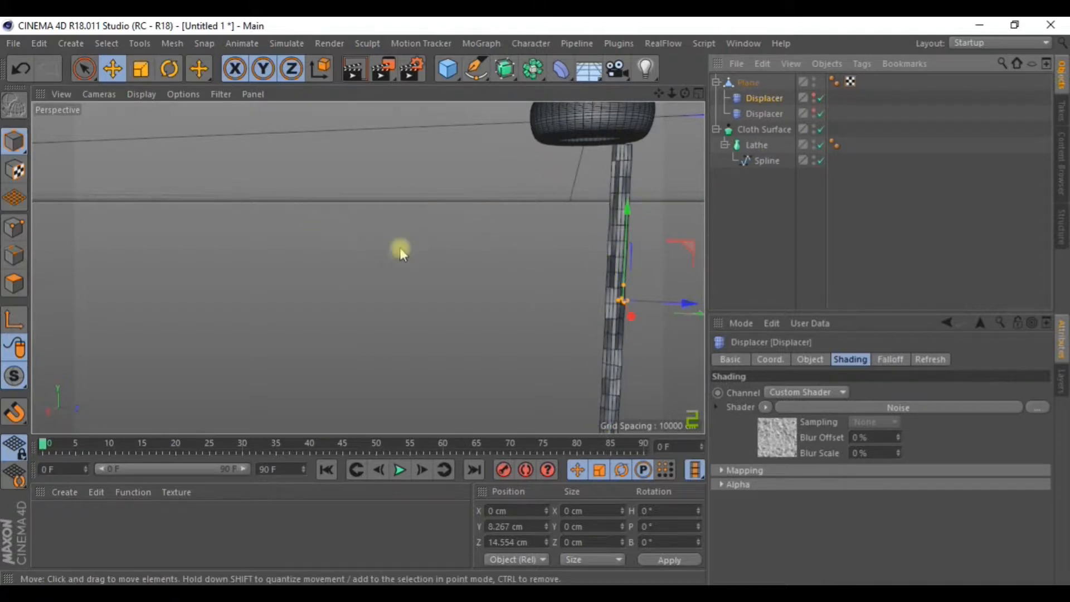
# Recentre the mushroom and bring up the first Displacer's Noise shader settings.
pyautogui.keyDown('alt'); pyautogui.moveTo(446, 281); pyautogui.dragTo(487, 287); pyautogui.keyUp('alt')
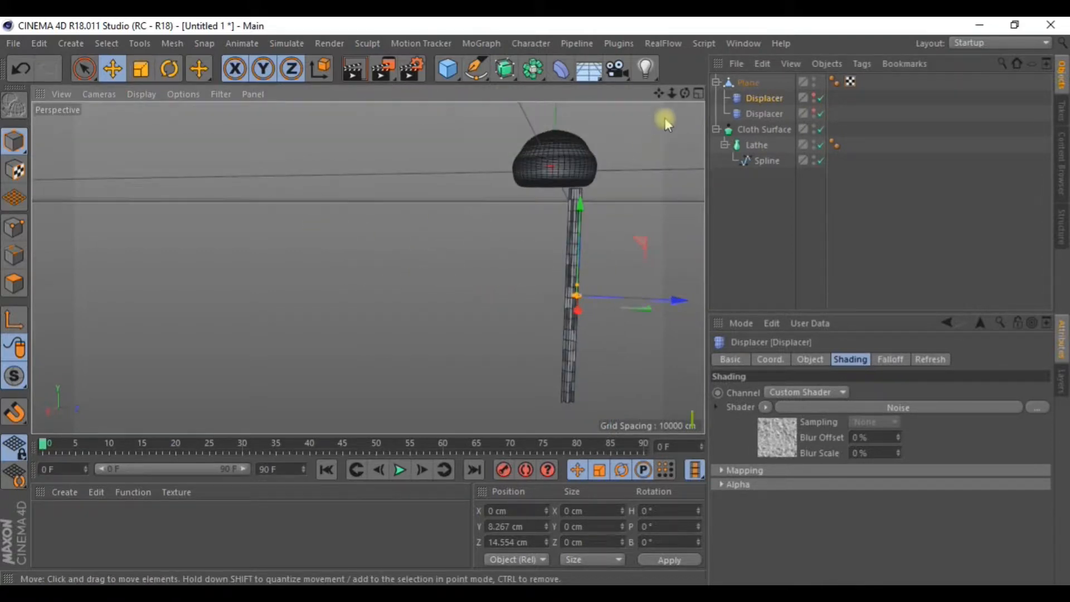
pyautogui.moveTo(660, 94); pyautogui.dragTo(540, 72)
pyautogui.scroll(1, 447, 243)
pyautogui.scroll(1, 447, 247)
pyautogui.scroll(1, 449, 249)
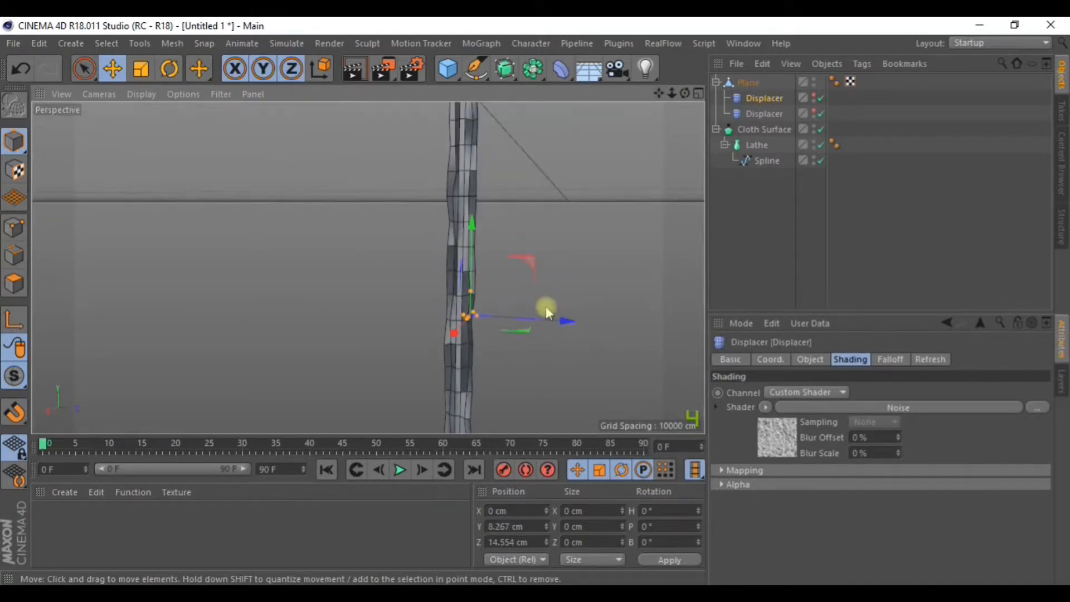
pyautogui.click(774, 444)
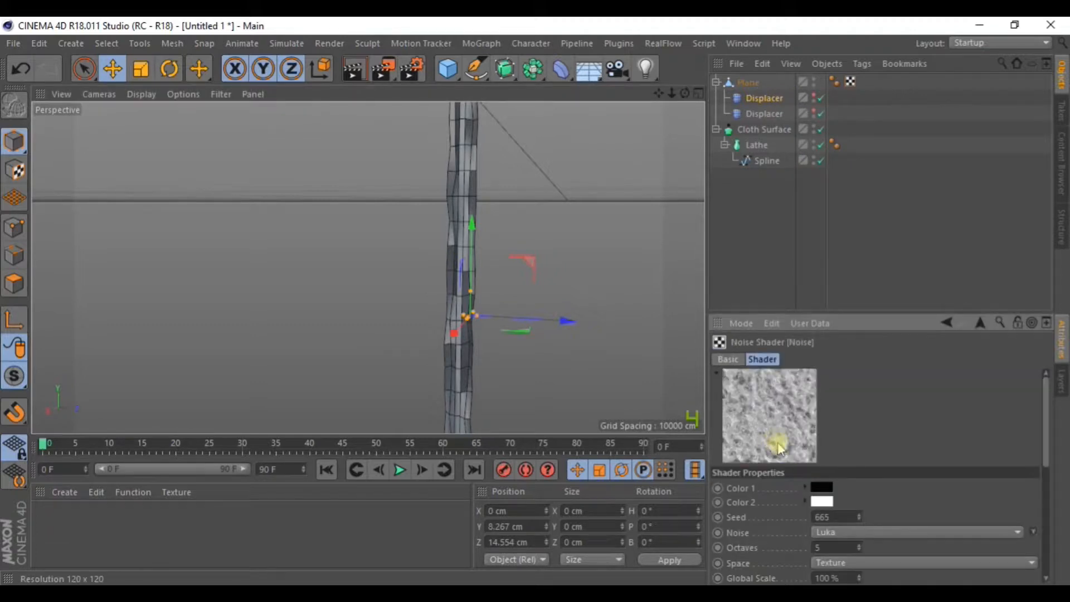
# Set the first Displacer's noise Relative Scale to 265%, 231% and 331%.
pyautogui.moveTo(1051, 415); pyautogui.dragTo(1040, 477)
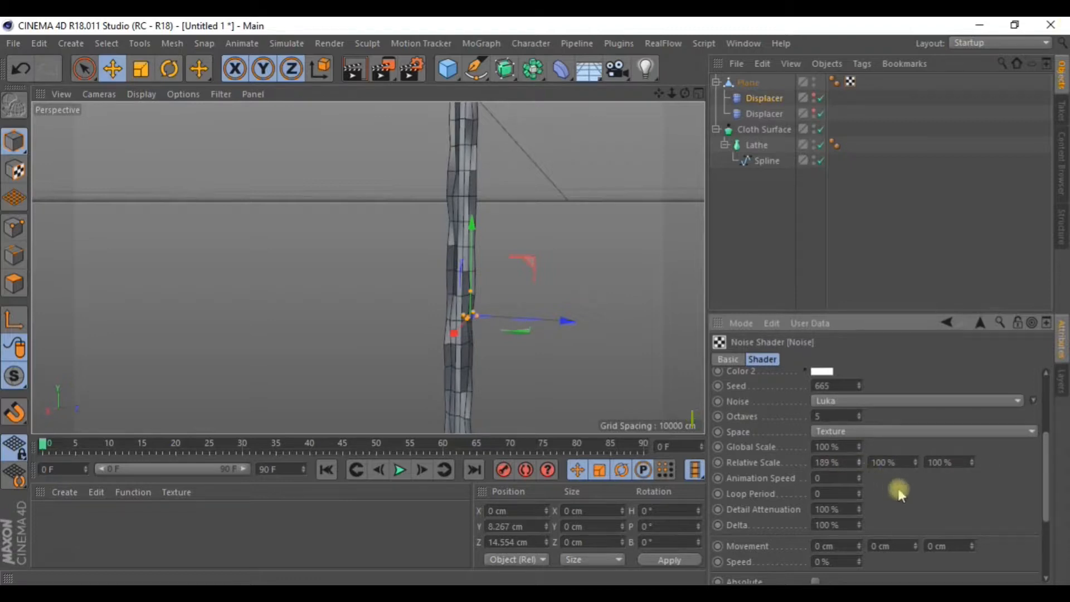
pyautogui.moveTo(916, 462); pyautogui.dragTo(971, 441)
pyautogui.keyDown('alt'); pyautogui.moveTo(600, 221); pyautogui.dragTo(544, 249); pyautogui.keyUp('alt')
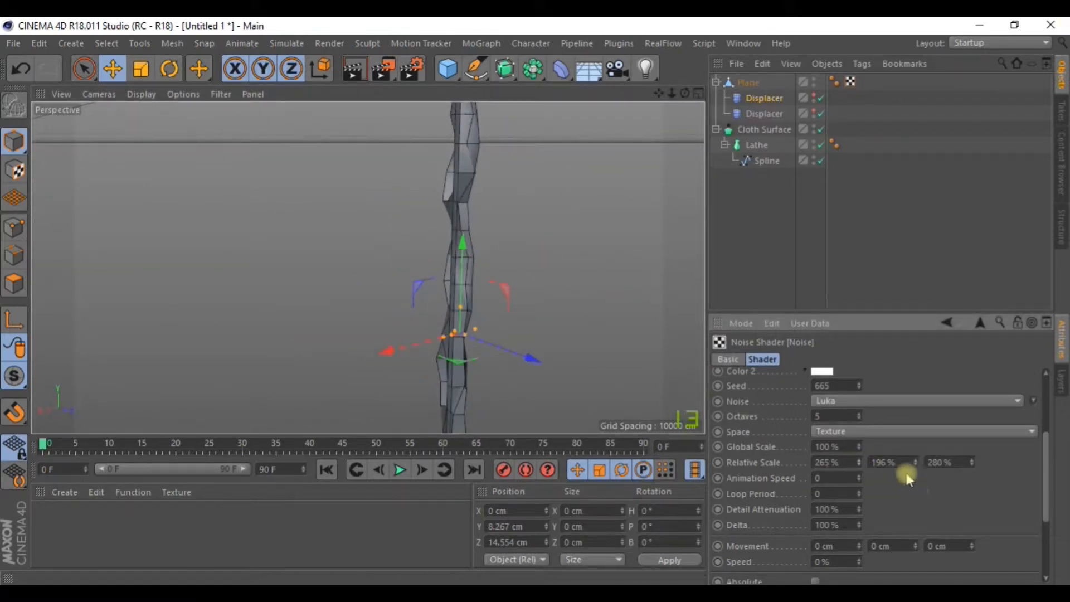
pyautogui.moveTo(915, 462); pyautogui.dragTo(916, 460)
pyautogui.keyDown('alt'); pyautogui.moveTo(621, 247); pyautogui.dragTo(668, 258); pyautogui.keyUp('alt')
pyautogui.moveTo(972, 462); pyautogui.dragTo(971, 434)
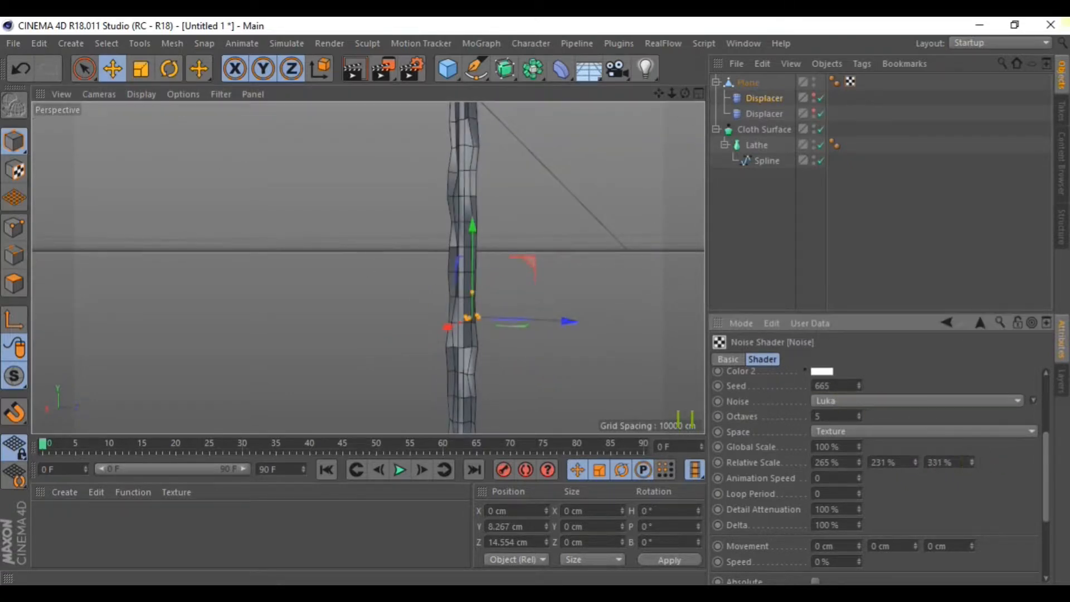
pyautogui.scroll(-2, 554, 106)
pyautogui.keyDown('alt'); pyautogui.moveTo(565, 146); pyautogui.dragTo(622, 191); pyautogui.keyUp('alt')
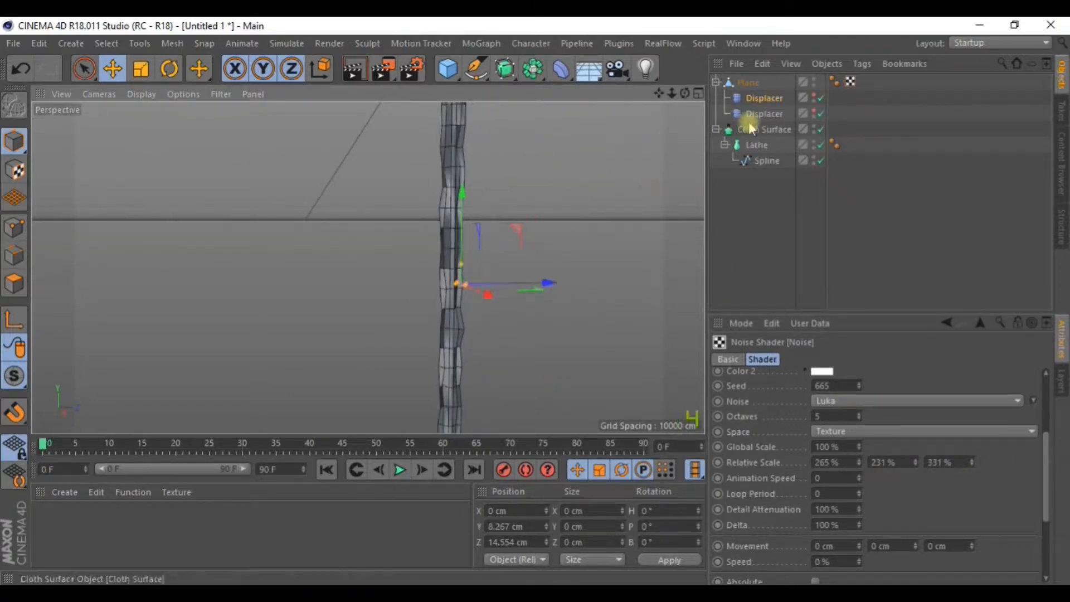
# Set the second Displacer's noise Relative Scale to 327%, 422% and 300%.
pyautogui.click(764, 114)
pyautogui.click(780, 431)
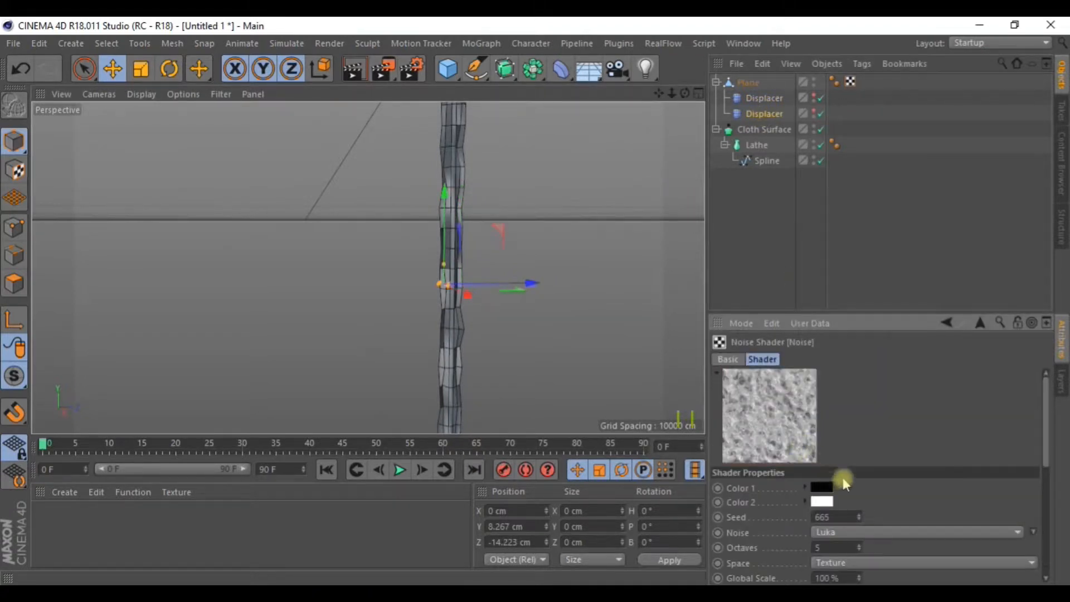
pyautogui.scroll(-4, 848, 482)
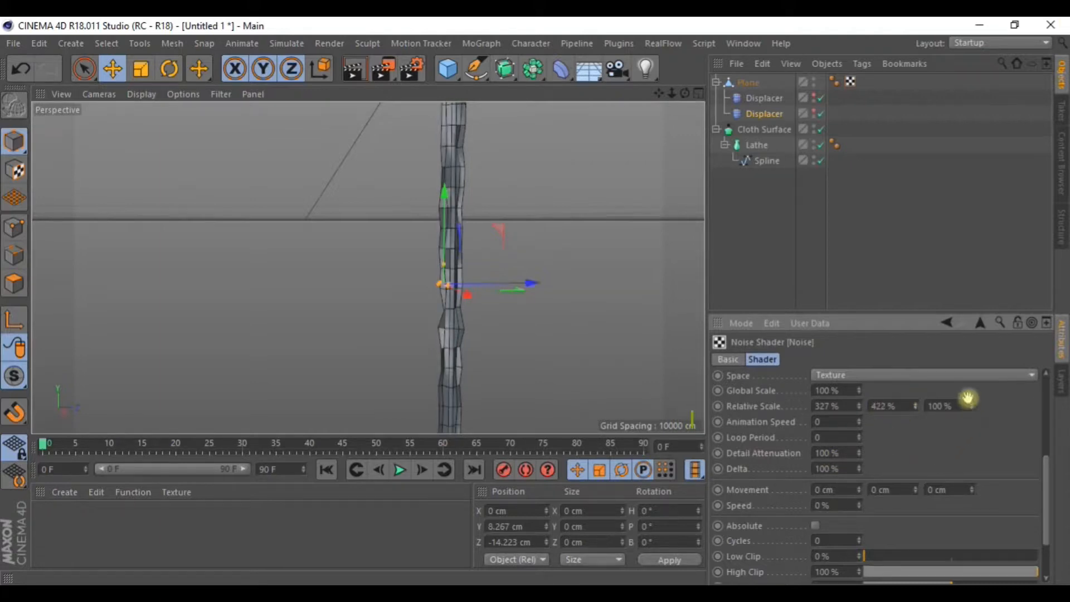
pyautogui.scroll(-2, 970, 404)
pyautogui.scroll(3, 978, 363)
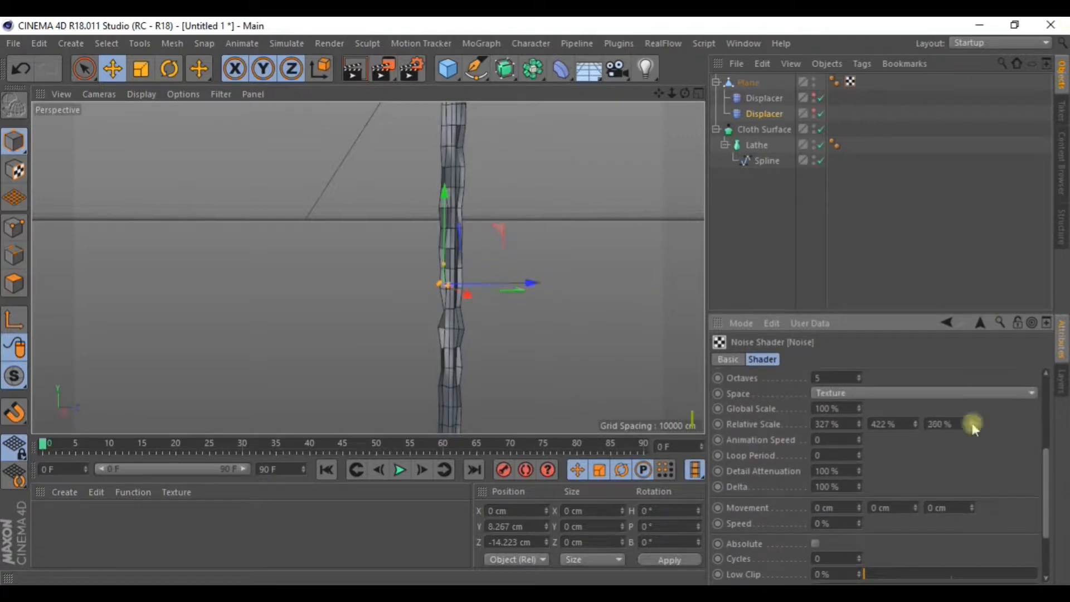
pyautogui.moveTo(971, 424); pyautogui.dragTo(972, 446)
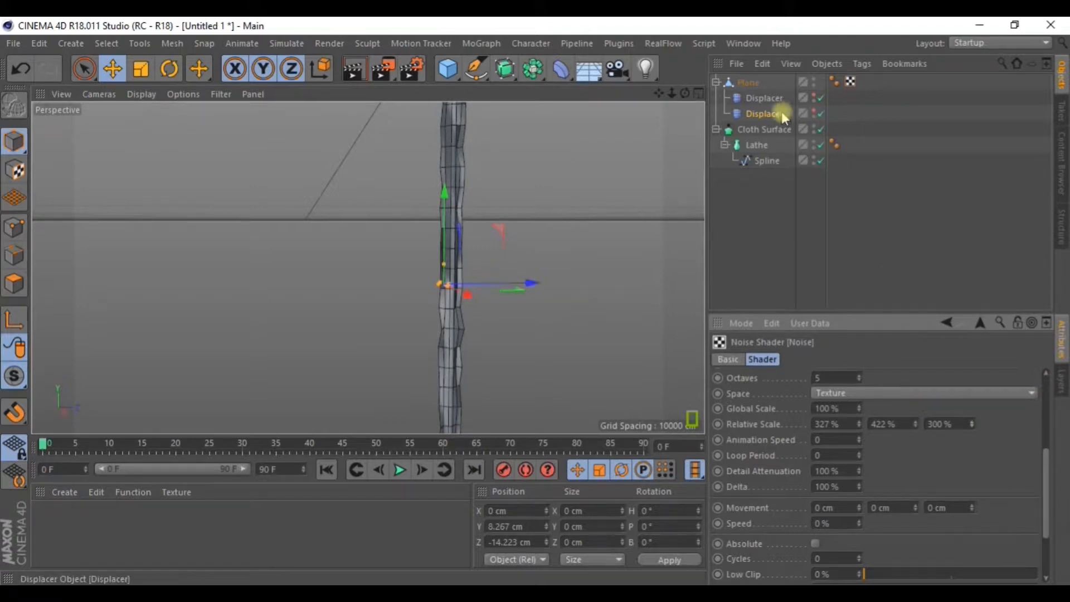
# Compare the first Displacer's noise settings, then return to the second Displacer's noise types.
pyautogui.click(761, 102)
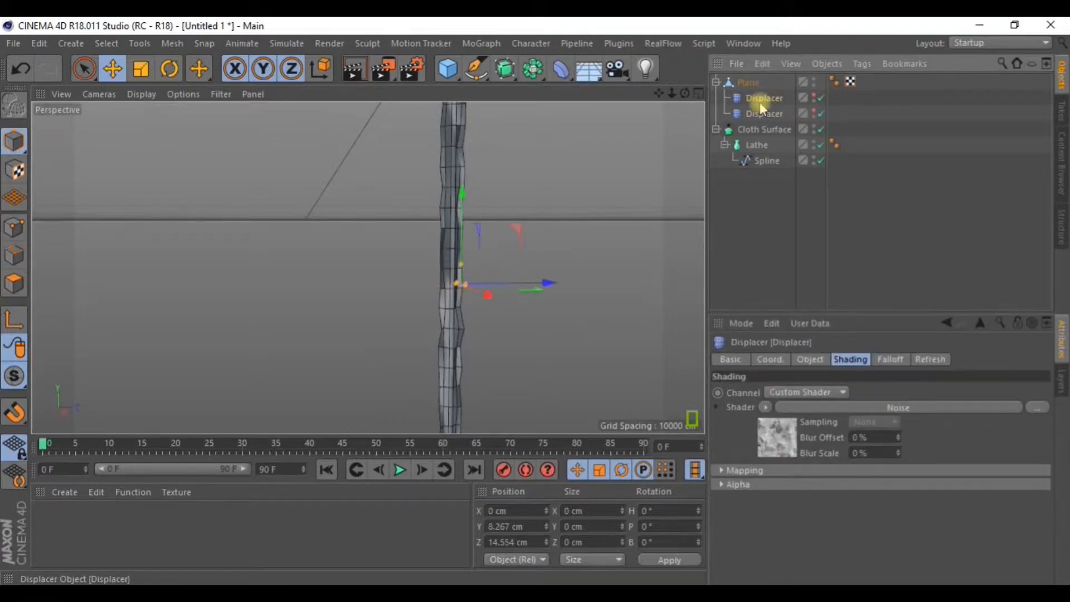
pyautogui.click(780, 446)
pyautogui.scroll(-4, 781, 490)
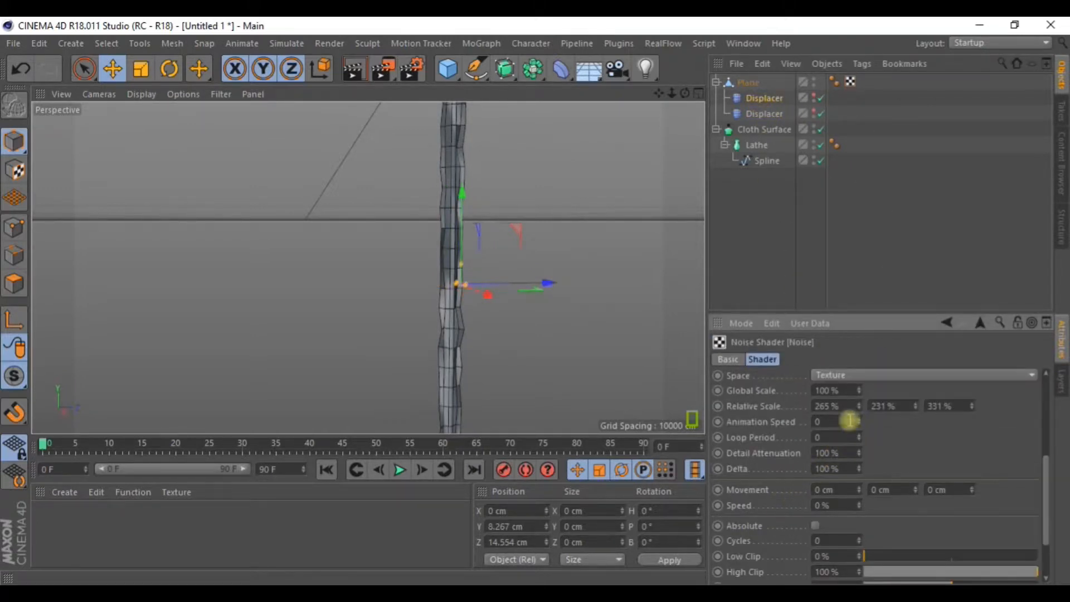
pyautogui.click(765, 114)
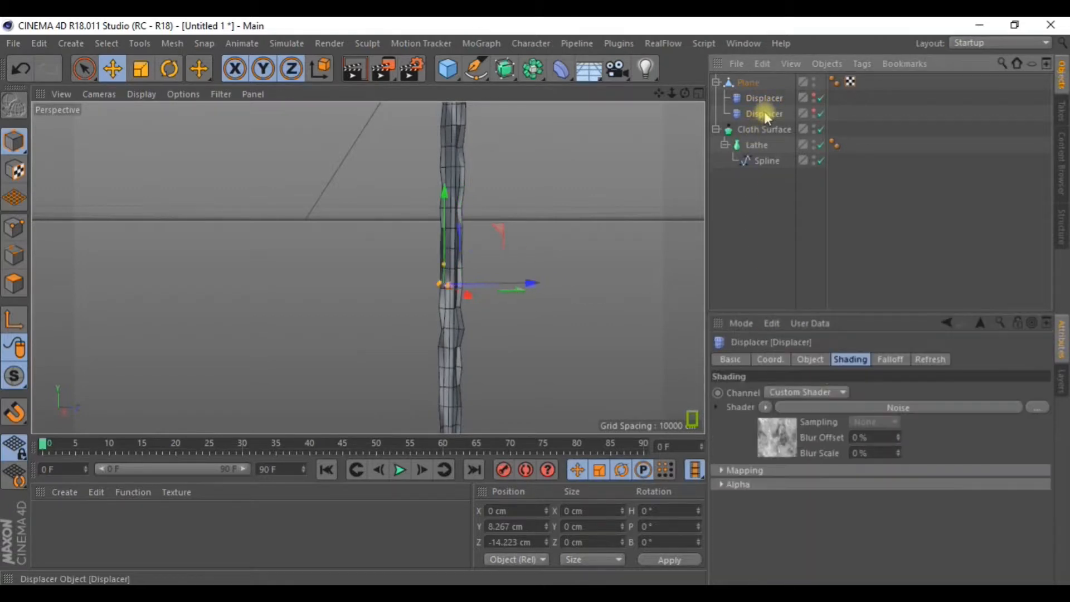
pyautogui.click(794, 441)
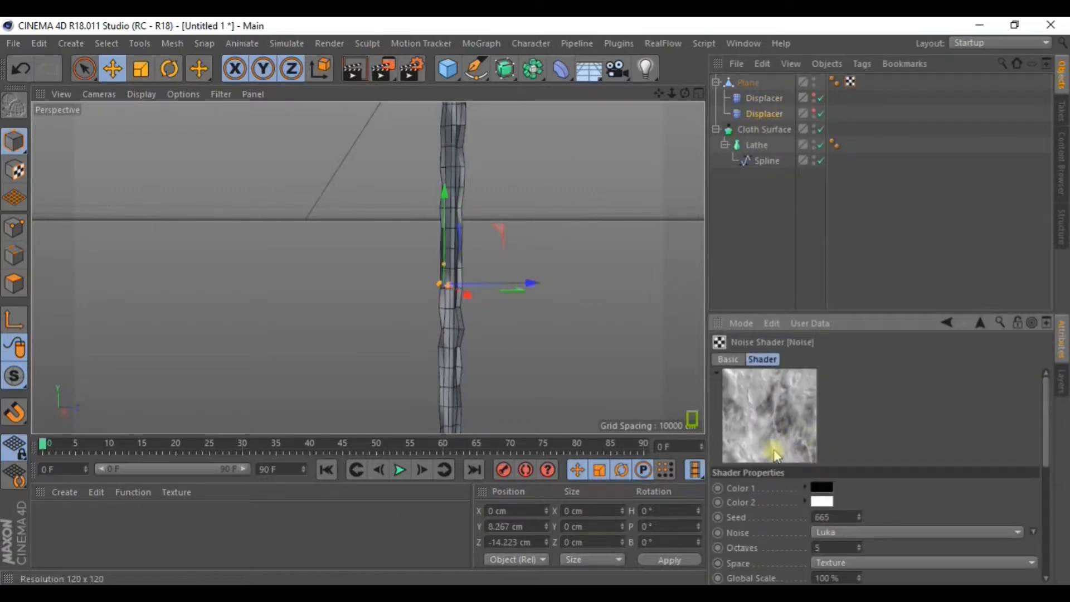
pyautogui.click(829, 531)
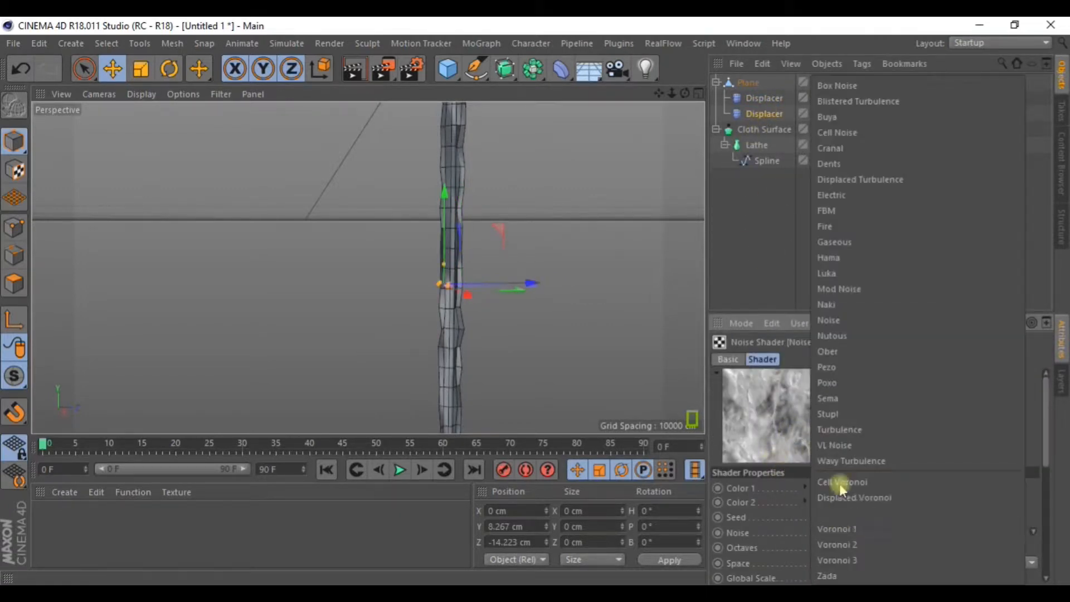
# Switch the second, then the first Displacer's noise to Nutous and inspect the roughened stem.
pyautogui.click(832, 337)
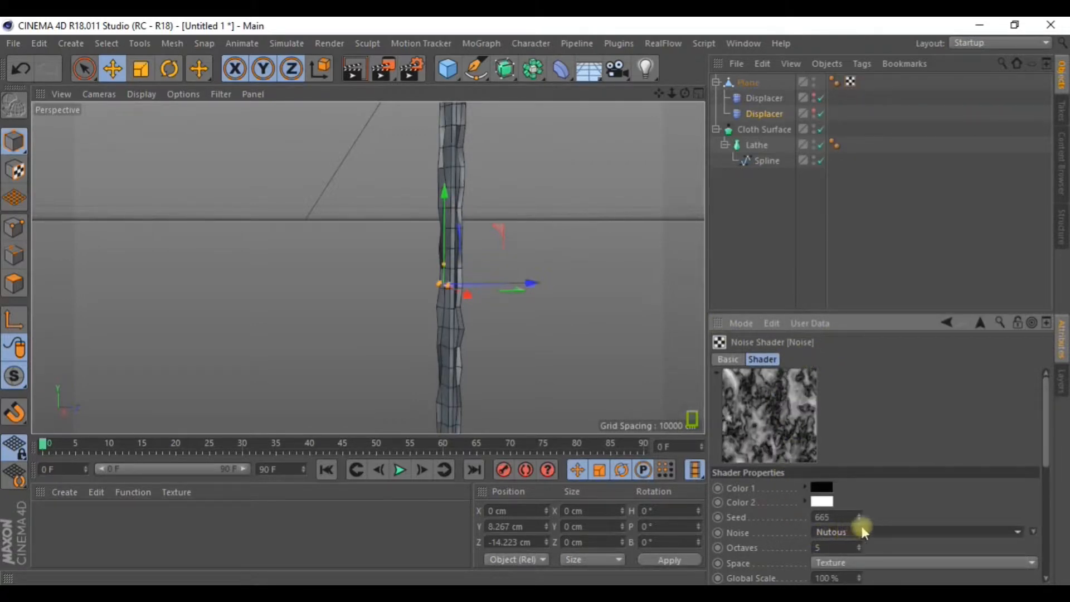
pyautogui.click(771, 101)
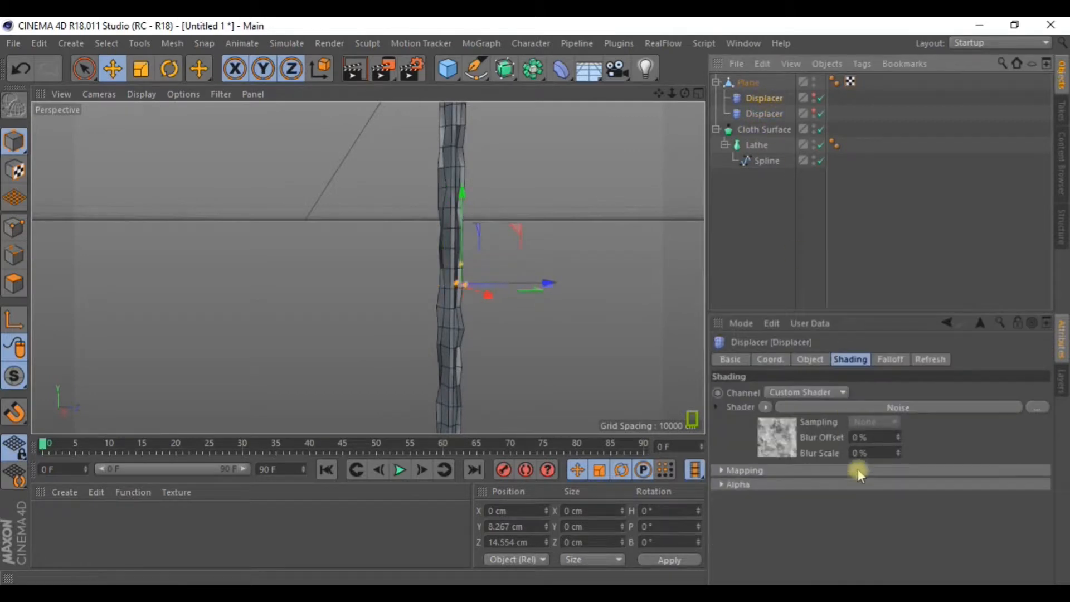
pyautogui.click(808, 412)
pyautogui.click(860, 533)
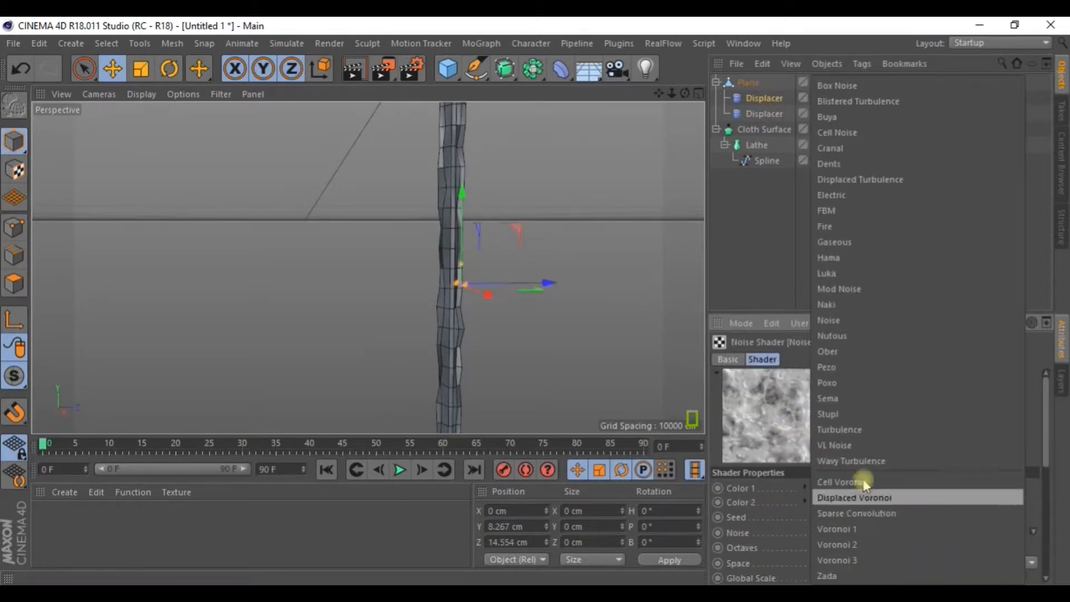
pyautogui.click(851, 332)
pyautogui.keyDown('alt'); pyautogui.moveTo(585, 211); pyautogui.dragTo(284, 253); pyautogui.keyUp('alt')
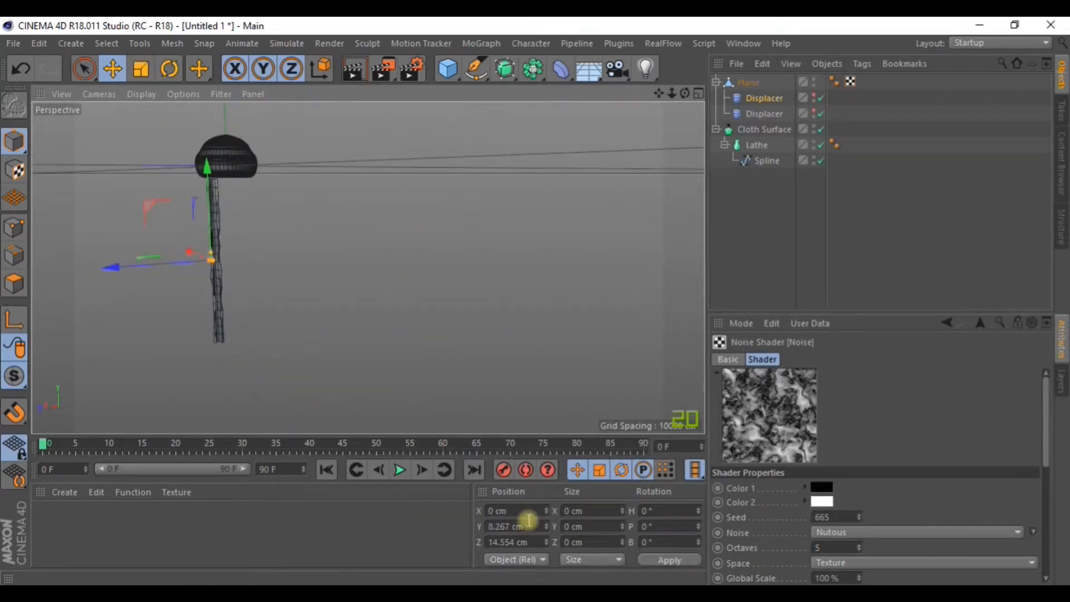
pyautogui.keyDown('alt'); pyautogui.moveTo(687, 359); pyautogui.dragTo(626, 144); pyautogui.keyUp('alt')
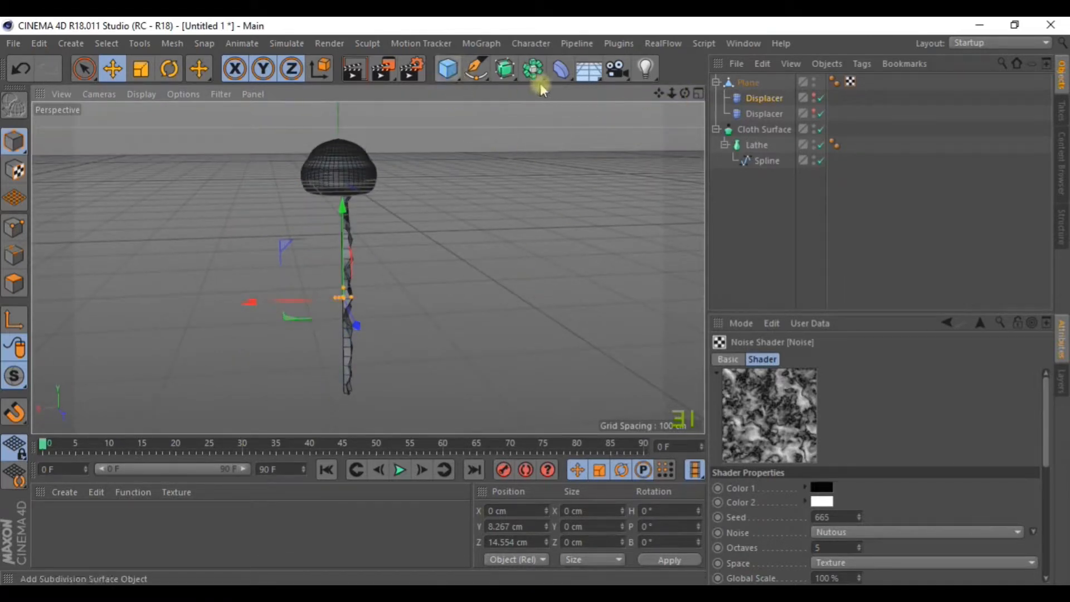
# Add a Taper deformer to the scene.
pyautogui.click(562, 70)
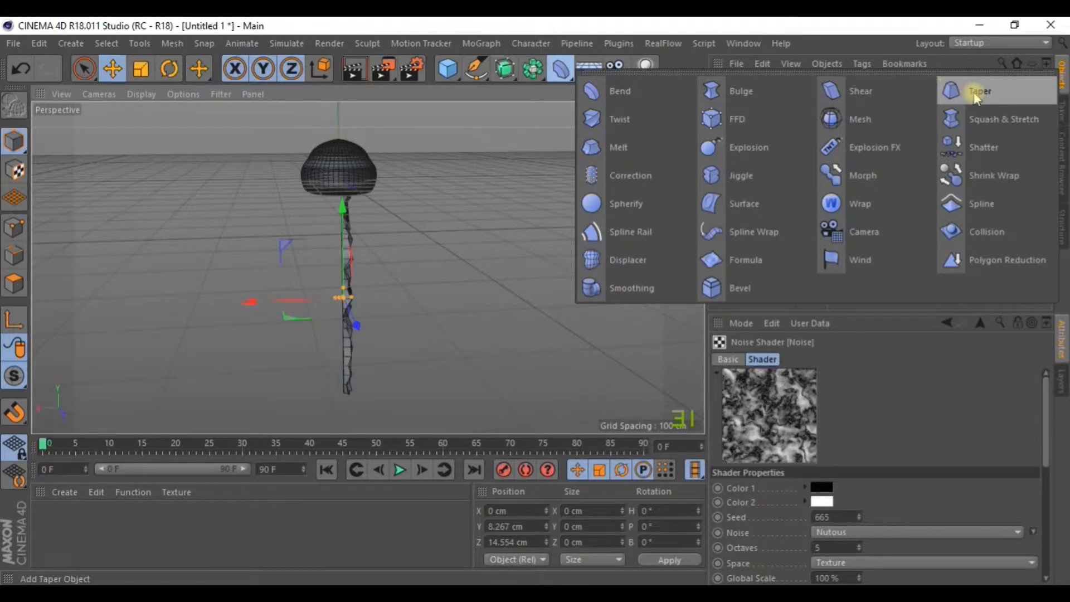
pyautogui.click(998, 95)
pyautogui.keyDown('alt'); pyautogui.moveTo(423, 203); pyautogui.dragTo(456, 272); pyautogui.keyUp('alt')
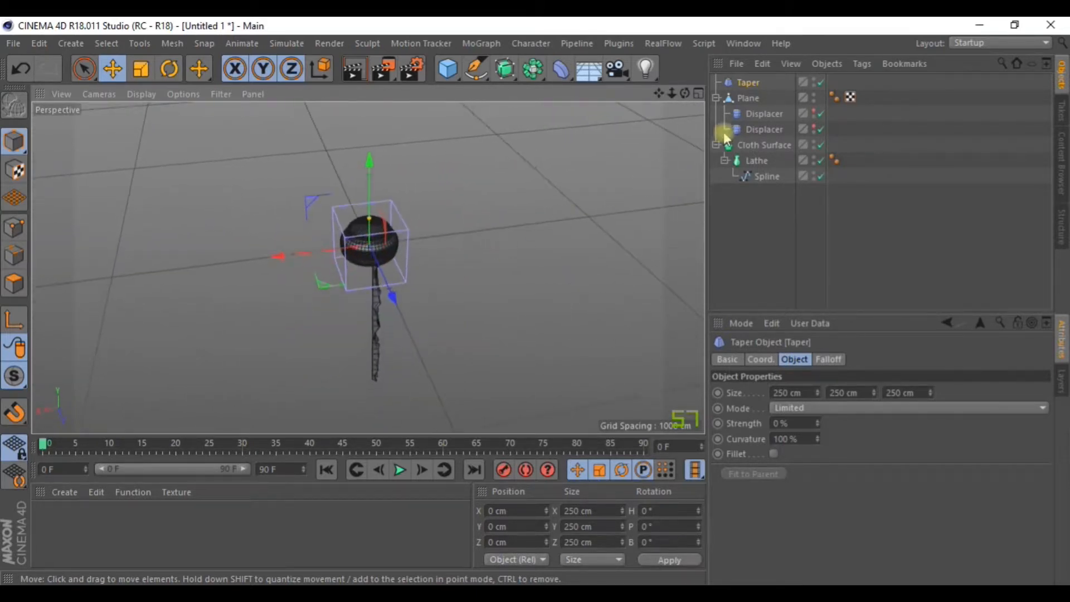
# Collapse the Displacers and move the Plane stem back to centre along Z in four-view layout.
pyautogui.click(748, 98)
pyautogui.click(717, 98)
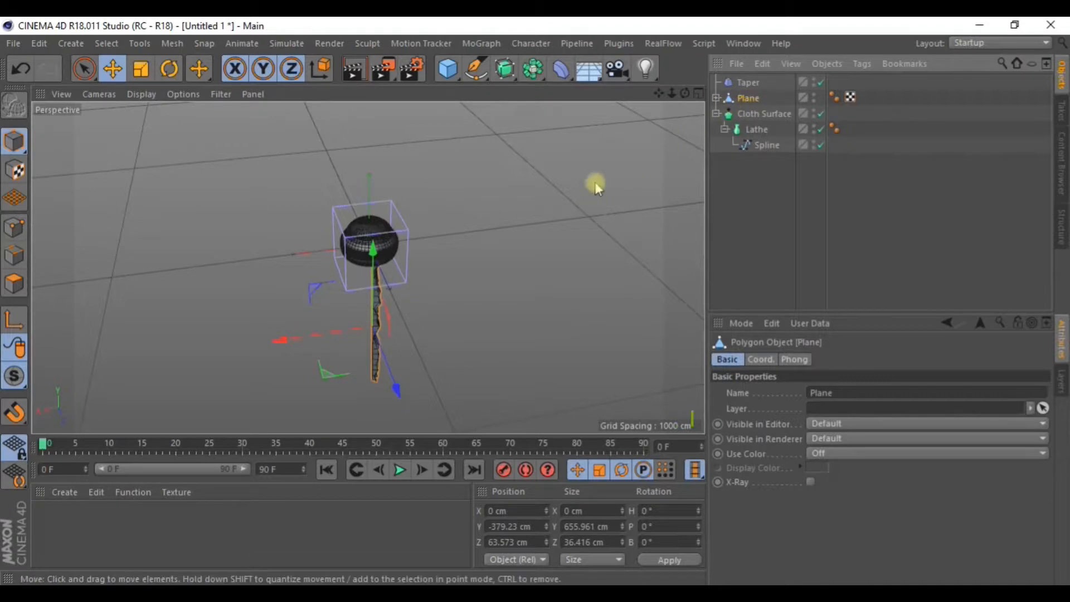
pyautogui.click(697, 96)
pyautogui.moveTo(476, 124); pyautogui.dragTo(511, 205)
pyautogui.scroll(3, 490, 213)
pyautogui.scroll(2, 489, 213)
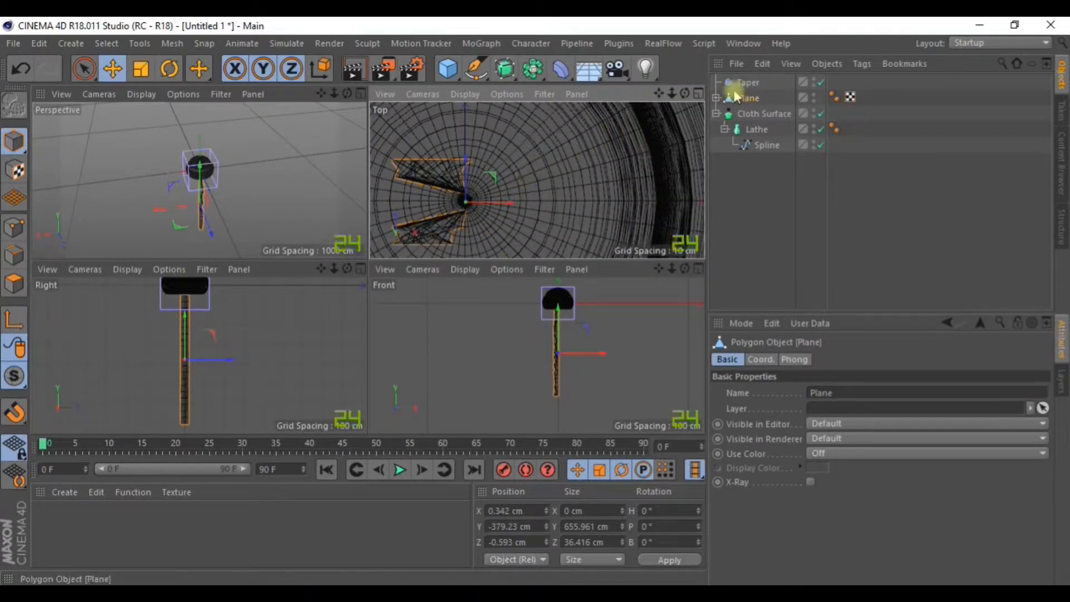
# Stretch the Taper taller and lower it so it encloses the stem.
pyautogui.click(748, 82)
pyautogui.scroll(-5, 618, 184)
pyautogui.scroll(-3, 619, 184)
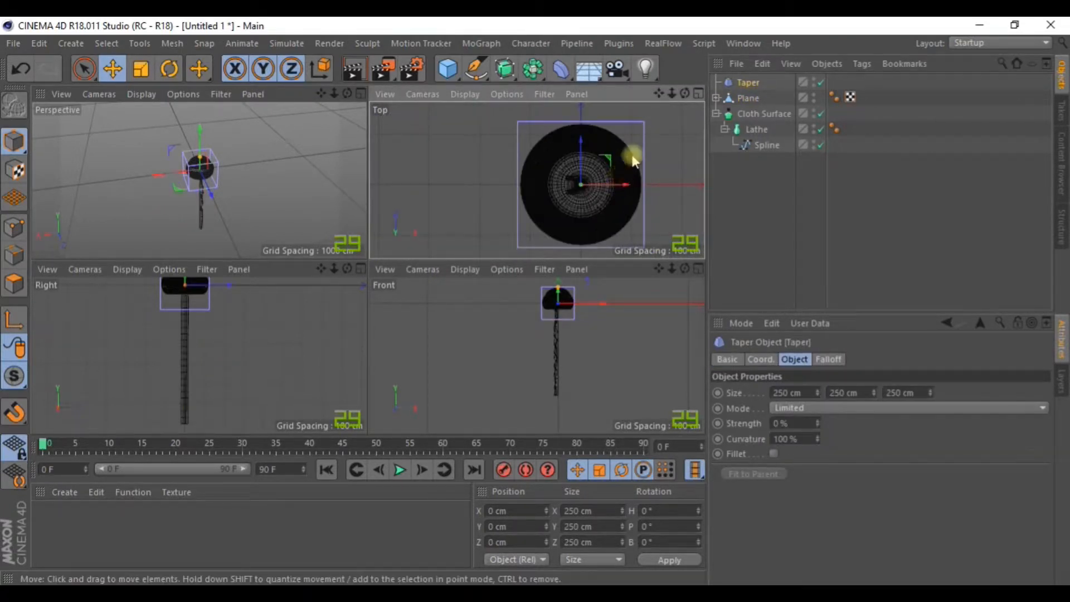
pyautogui.click(360, 94)
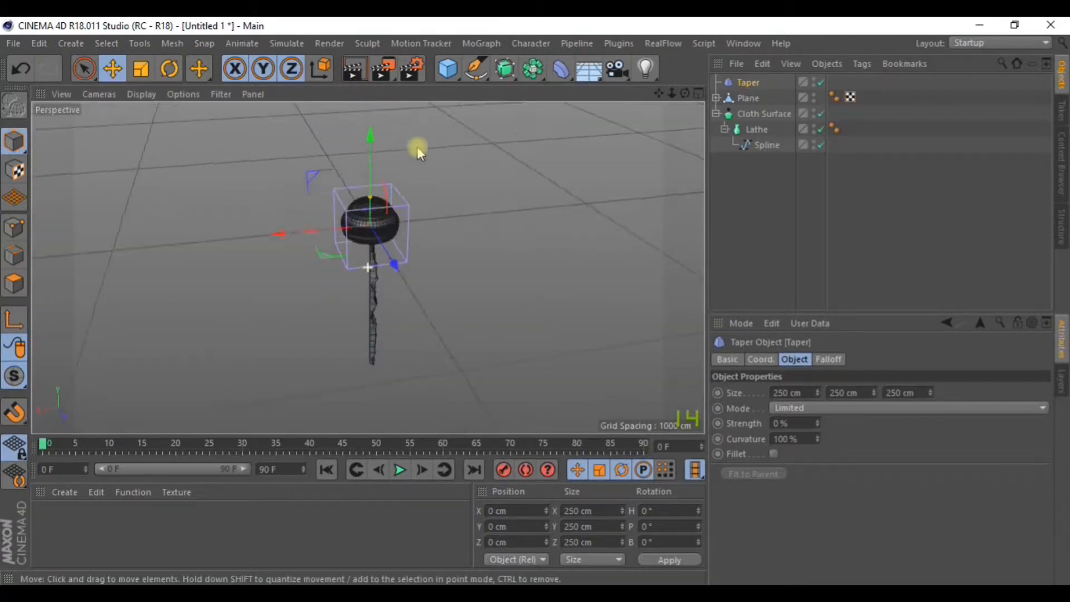
pyautogui.keyDown('alt'); pyautogui.moveTo(423, 162); pyautogui.dragTo(390, 116); pyautogui.keyUp('alt')
pyautogui.moveTo(867, 398); pyautogui.dragTo(867, 357)
pyautogui.moveTo(354, 116); pyautogui.dragTo(459, 246)
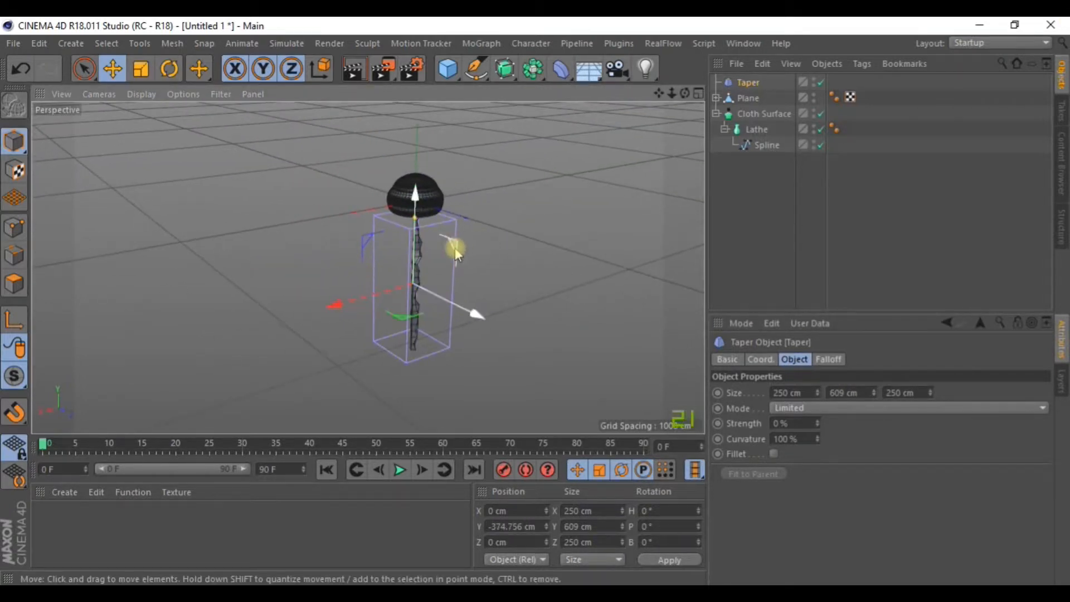
pyautogui.scroll(4, 459, 246)
# Size the Taper to 120 × 781 × 106 cm around the stem.
pyautogui.moveTo(818, 393); pyautogui.dragTo(819, 440)
pyautogui.moveTo(932, 392); pyautogui.dragTo(896, 377)
pyautogui.moveTo(817, 393); pyautogui.dragTo(818, 408)
pyautogui.keyDown('alt'); pyautogui.moveTo(444, 197); pyautogui.dragTo(429, 202); pyautogui.keyUp('alt')
pyautogui.scroll(-3, 459, 239)
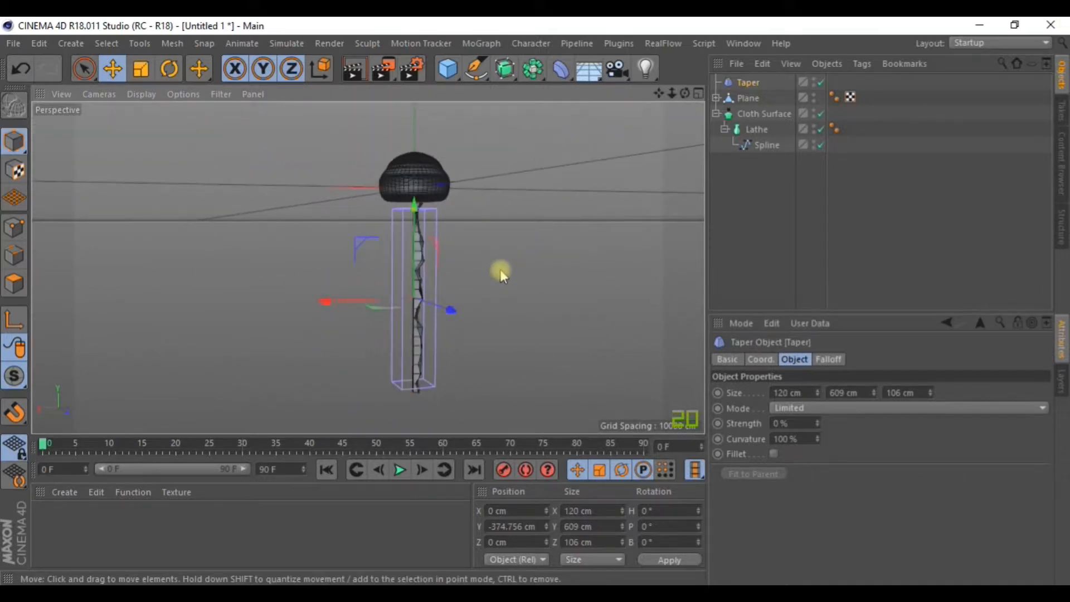
pyautogui.moveTo(874, 392); pyautogui.dragTo(873, 374)
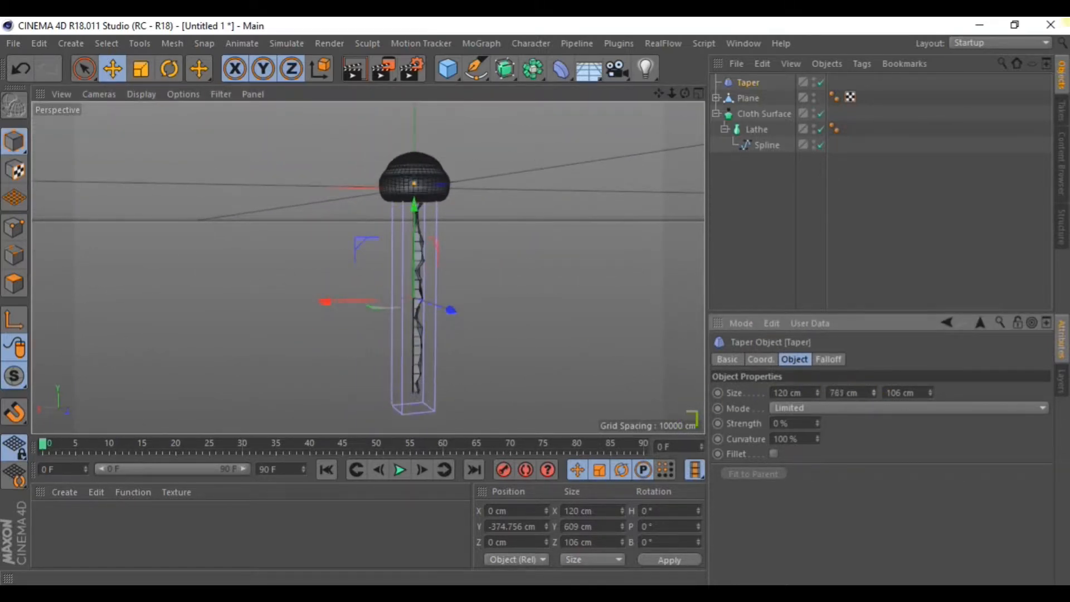
# Raise the taper strength and rotate the Taper 180° on B to flip it upside down.
pyautogui.moveTo(817, 425); pyautogui.dragTo(817, 410)
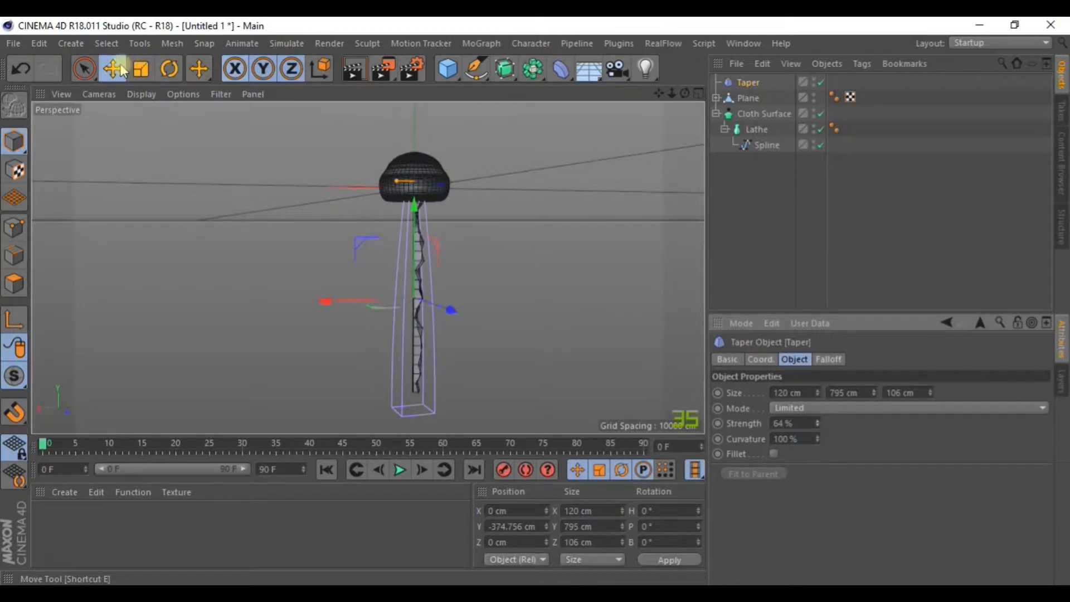
pyautogui.click(167, 71)
pyautogui.moveTo(383, 257); pyautogui.dragTo(489, 410)
pyautogui.keyDown('alt'); pyautogui.moveTo(525, 329); pyautogui.dragTo(530, 303); pyautogui.keyUp('alt')
# Set the Taper's Strength to 89% and pan toward the stem's lower end.
pyautogui.click(747, 83)
pyautogui.click(791, 479)
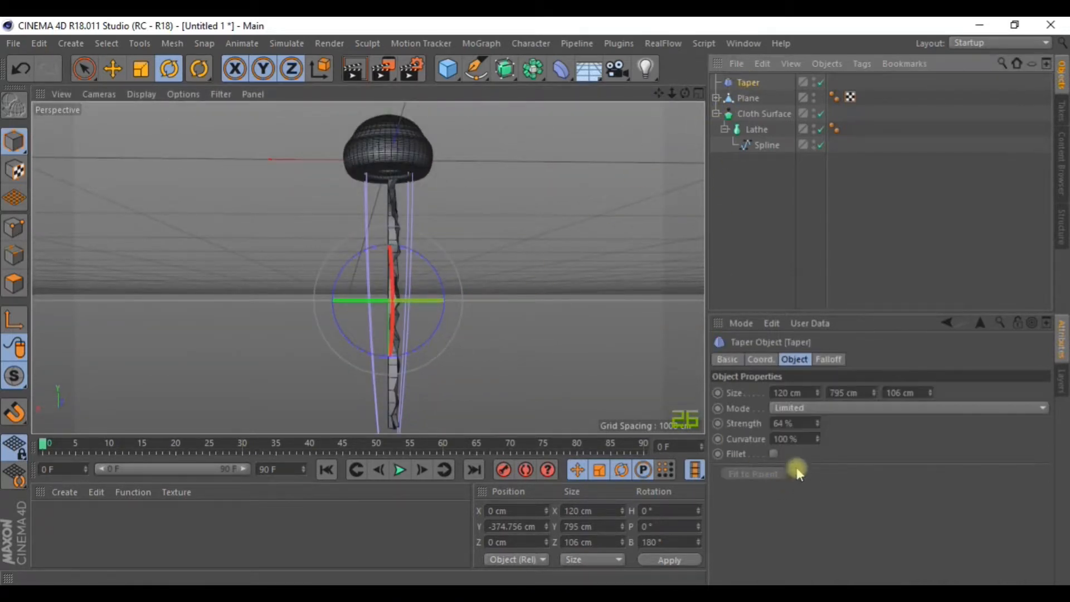
pyautogui.moveTo(817, 425); pyautogui.dragTo(817, 409)
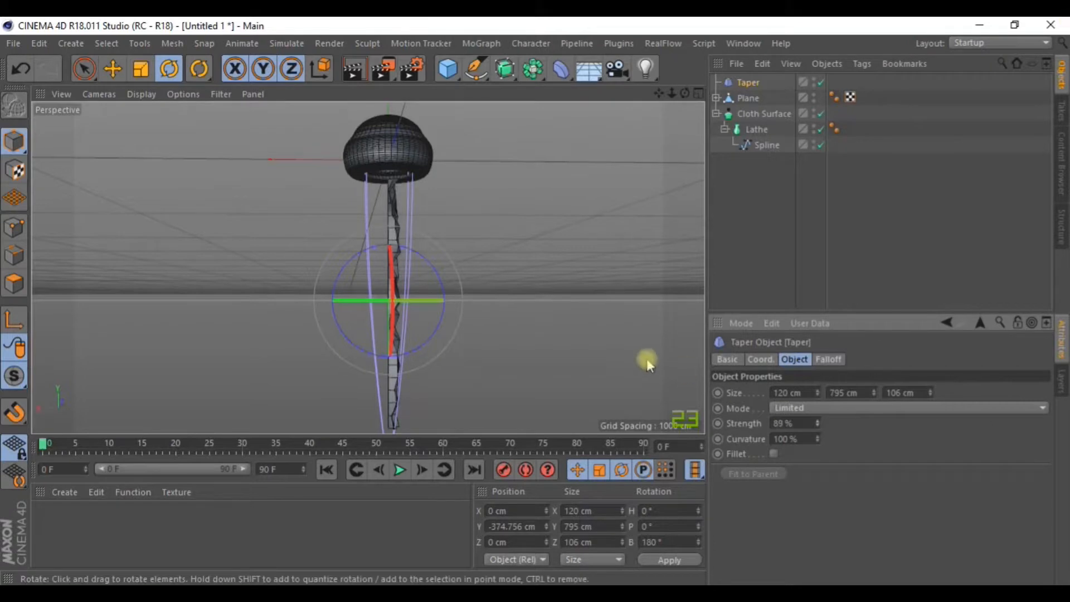
pyautogui.moveTo(659, 94); pyautogui.dragTo(662, 92)
pyautogui.moveTo(368, 268); pyautogui.dragTo(592, 266)
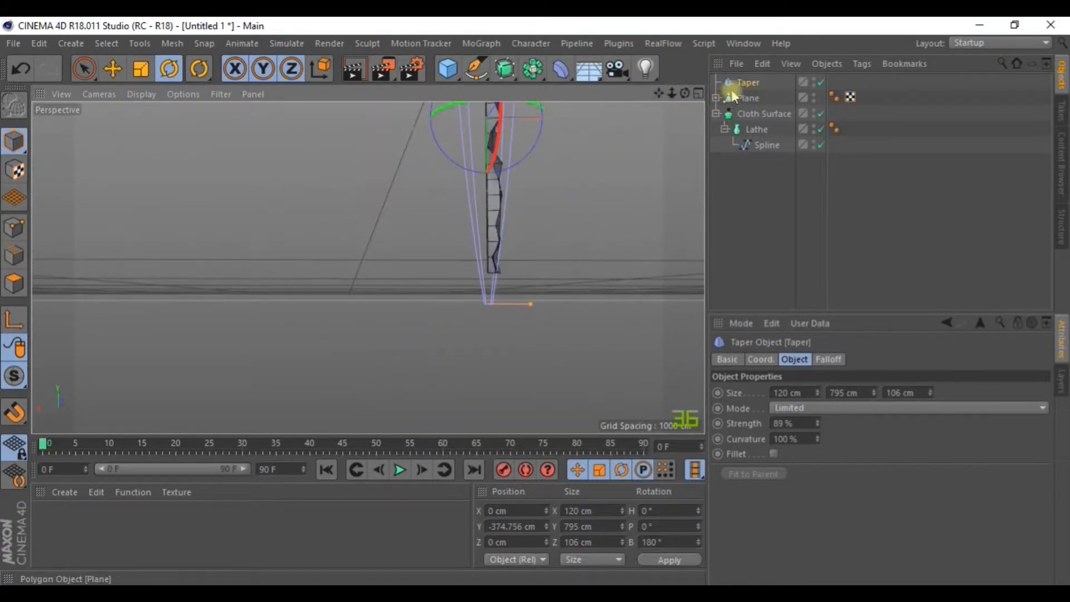
# Parent the Taper under the Plane alongside the two Displacers.
pyautogui.click(716, 98)
pyautogui.moveTo(744, 82); pyautogui.dragTo(750, 109)
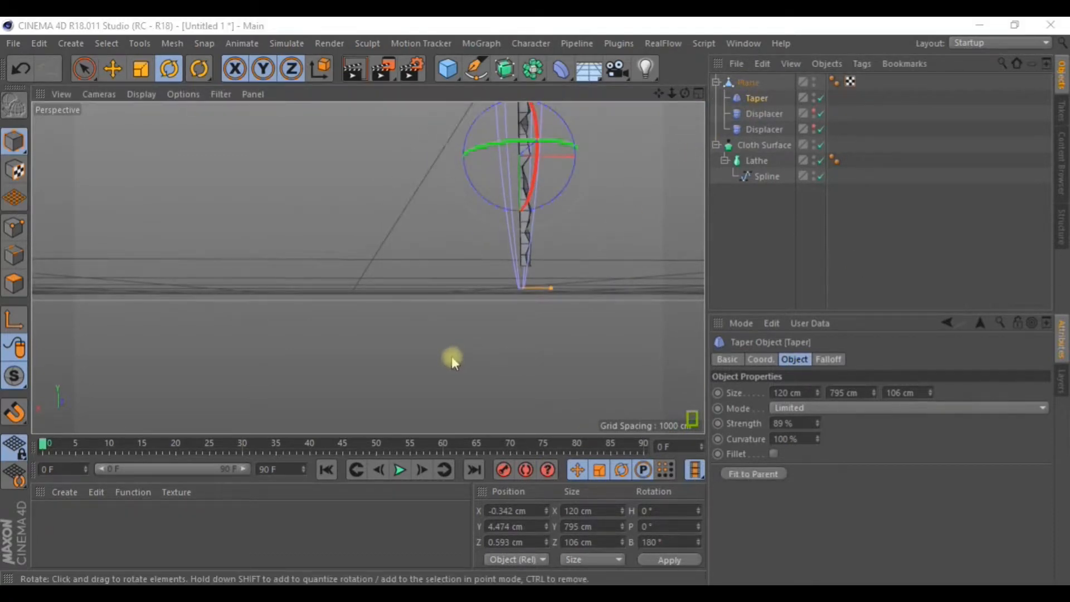
pyautogui.moveTo(659, 93); pyautogui.dragTo(625, 138)
pyautogui.scroll(4, 526, 253)
pyautogui.keyDown('alt'); pyautogui.moveTo(525, 253); pyautogui.dragTo(352, 352); pyautogui.keyUp('alt')
pyautogui.moveTo(659, 93); pyautogui.dragTo(593, 1)
pyautogui.moveTo(368, 269); pyautogui.dragTo(369, 274)
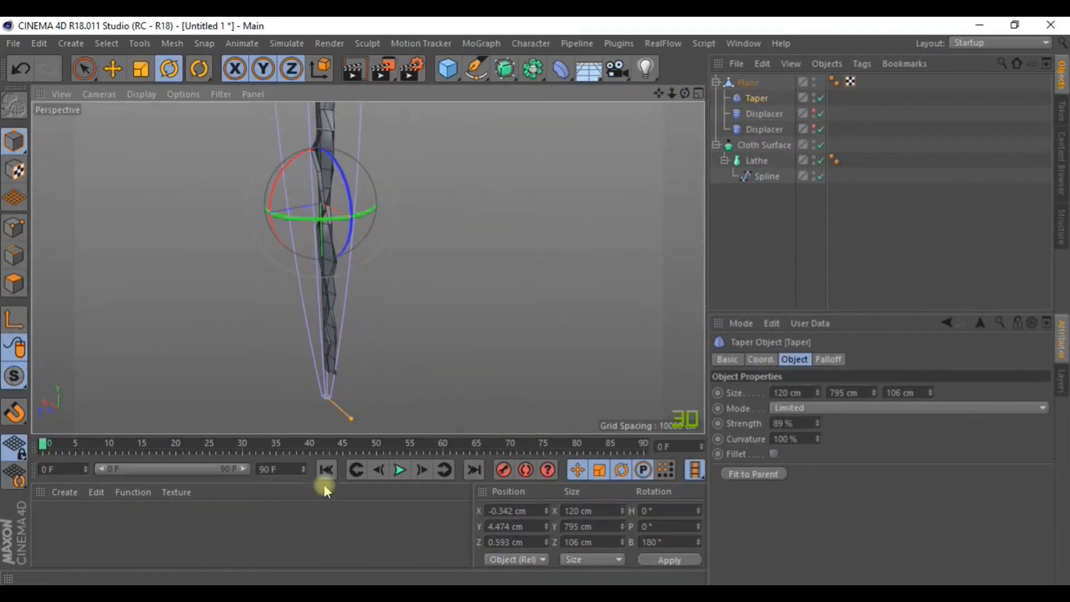
# Drag the Taper's strength handle on the model to about 93%.
pyautogui.moveTo(350, 423); pyautogui.dragTo(347, 282)
pyautogui.scroll(-4, 387, 257)
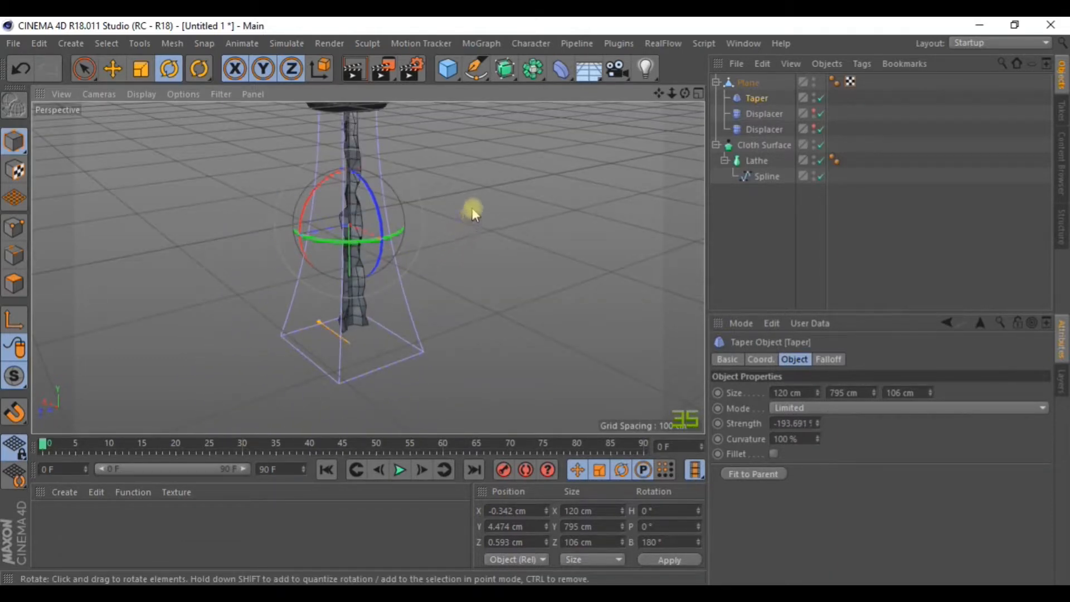
pyautogui.moveTo(310, 330); pyautogui.dragTo(360, 365)
pyautogui.scroll(2, 349, 293)
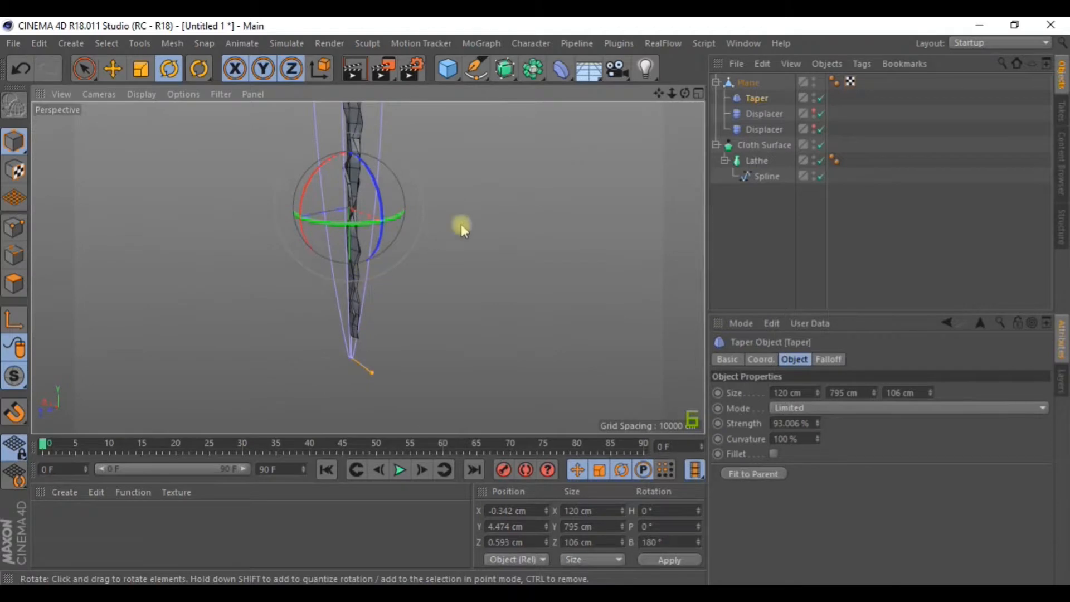
pyautogui.scroll(-3, 603, 163)
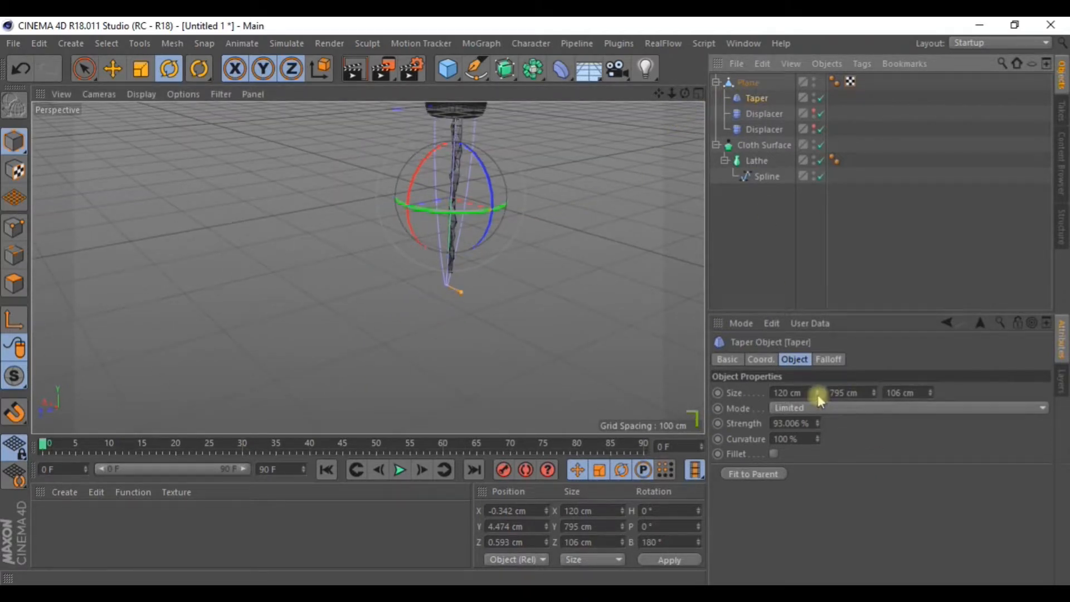
# Set the Taper height to 935 cm, adjust strength and raise curvature, testing Fillet.
pyautogui.moveTo(873, 393); pyautogui.dragTo(873, 410)
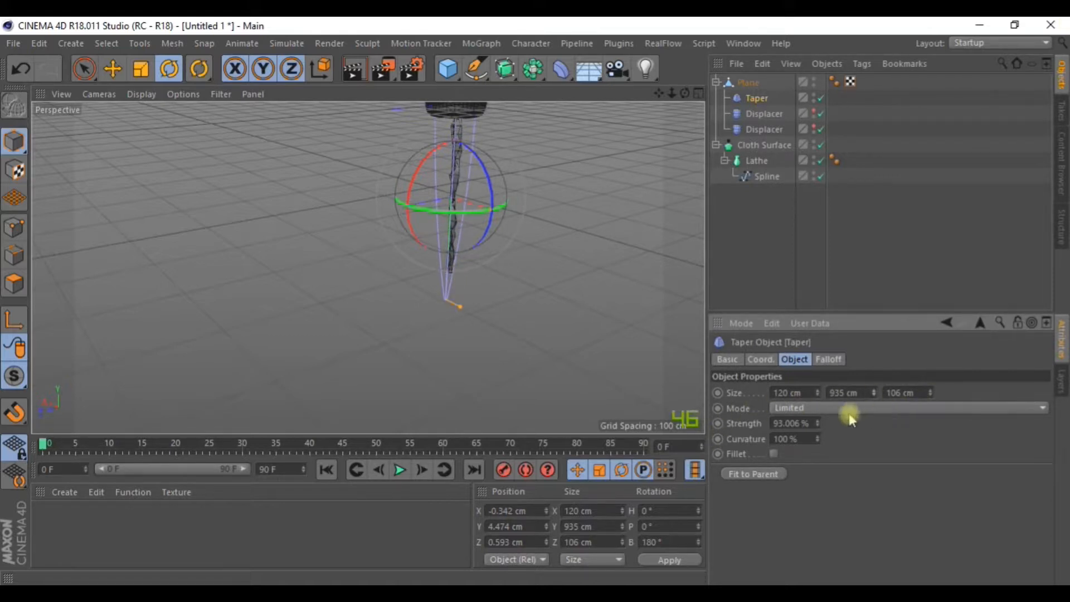
pyautogui.moveTo(822, 427); pyautogui.dragTo(822, 416)
pyautogui.moveTo(818, 442); pyautogui.dragTo(819, 401)
pyautogui.moveTo(818, 440)
pyautogui.mouseDown()
pyautogui.moveTo(818, 404)
pyautogui.moveTo(818, 424)
pyautogui.mouseUp()
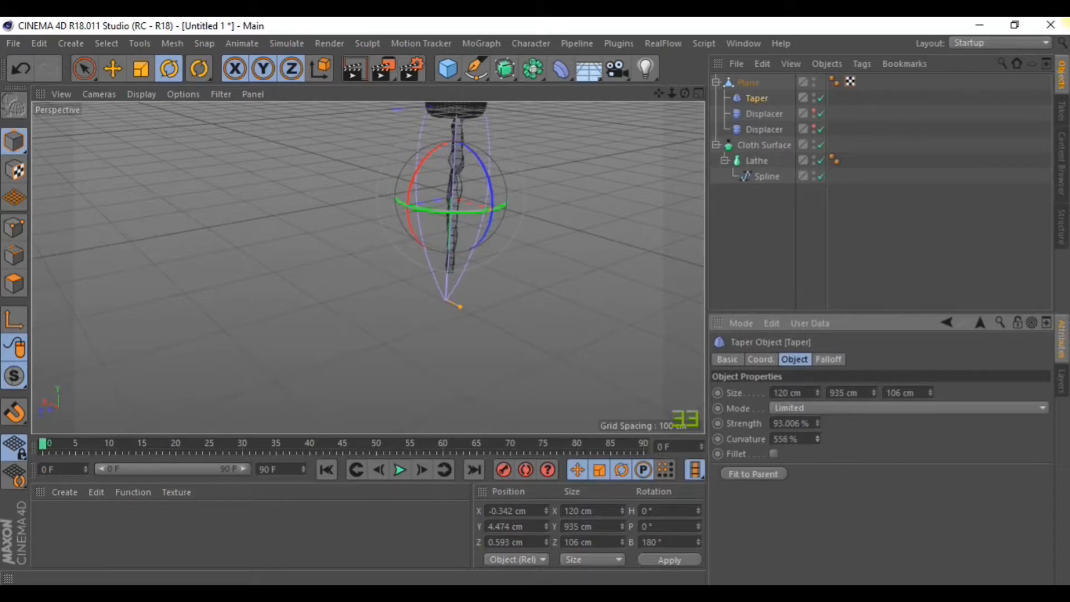
pyautogui.click(772, 454)
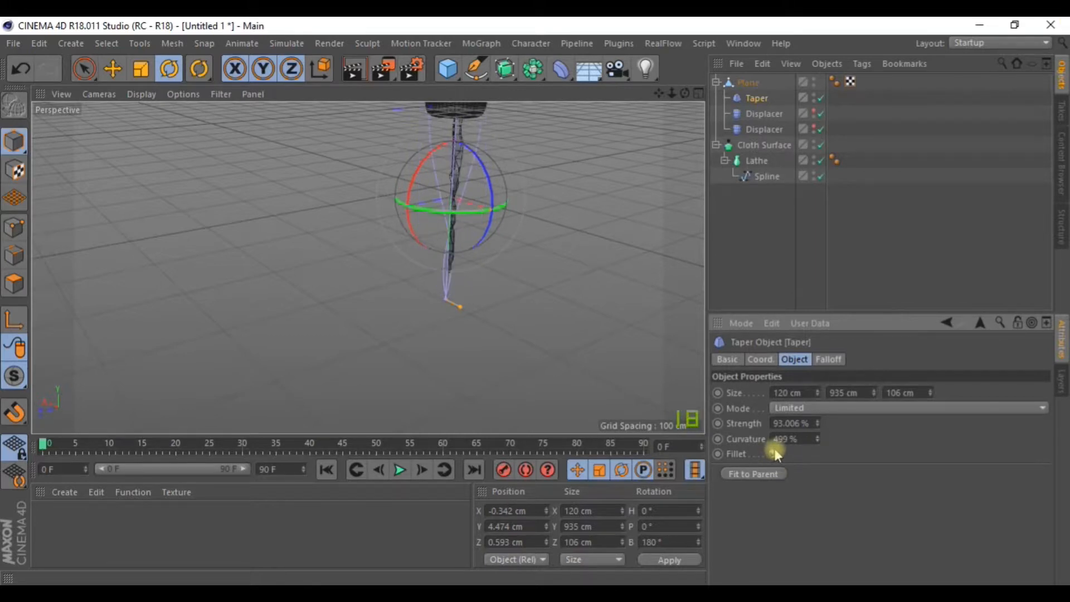
pyautogui.scroll(5, 483, 269)
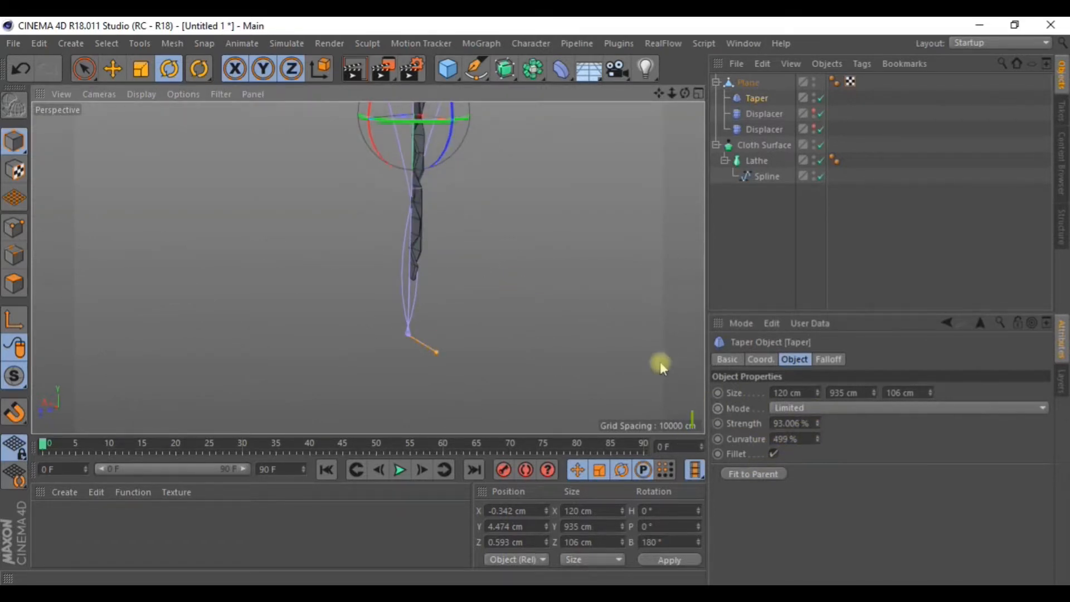
pyautogui.click(773, 454)
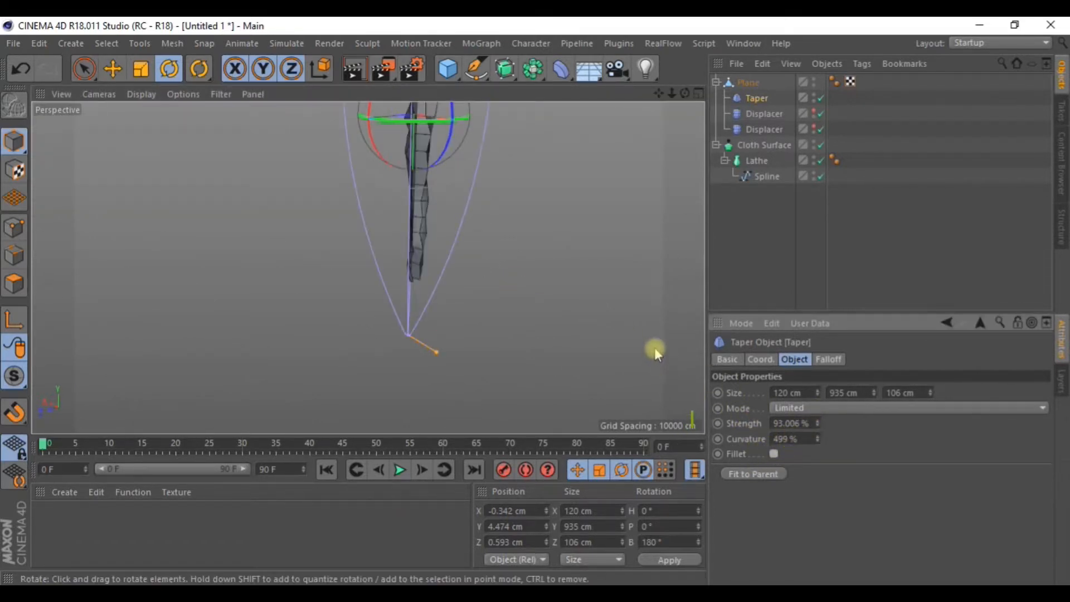
pyautogui.scroll(-2, 631, 342)
pyautogui.scroll(-2, 531, 165)
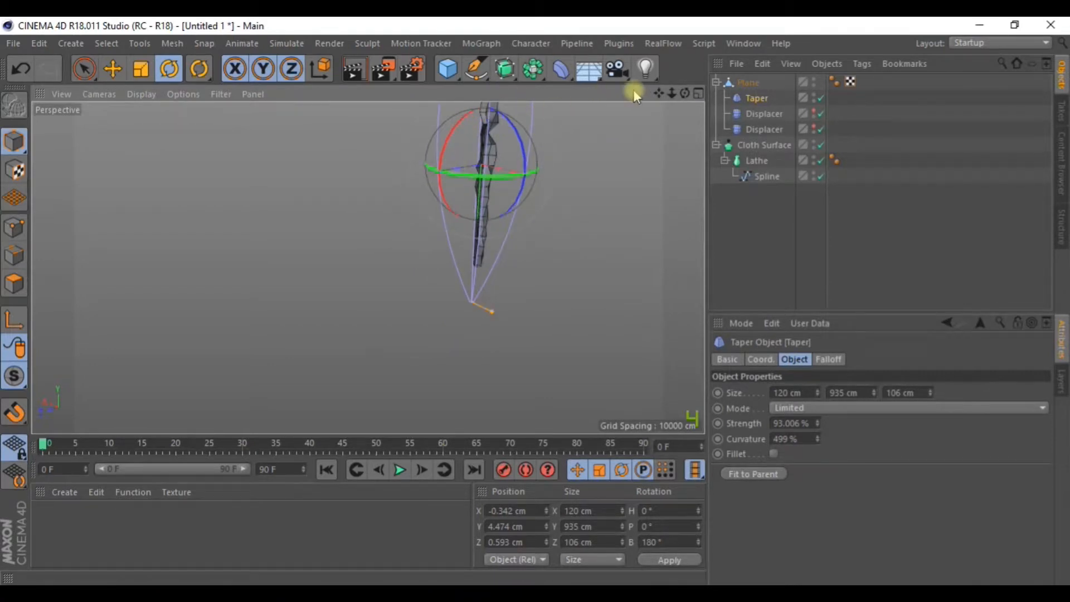
pyautogui.moveTo(685, 94); pyautogui.dragTo(685, 163)
# Lower the curvature to 295% and reverse the taper strength to negative, comparing Fillet on and off.
pyautogui.moveTo(818, 440); pyautogui.dragTo(818, 505)
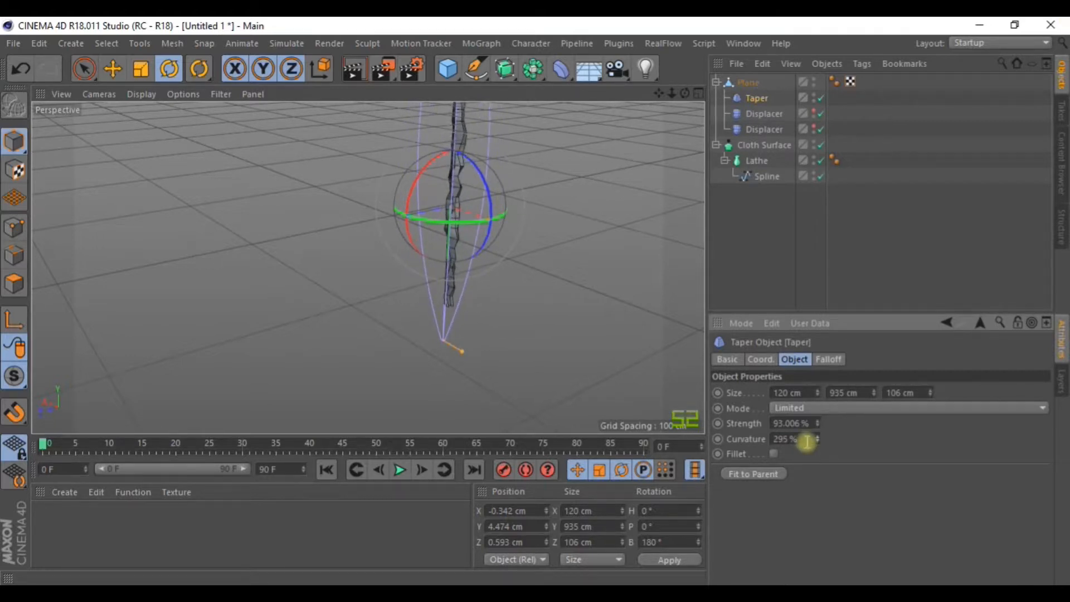
pyautogui.click(774, 454)
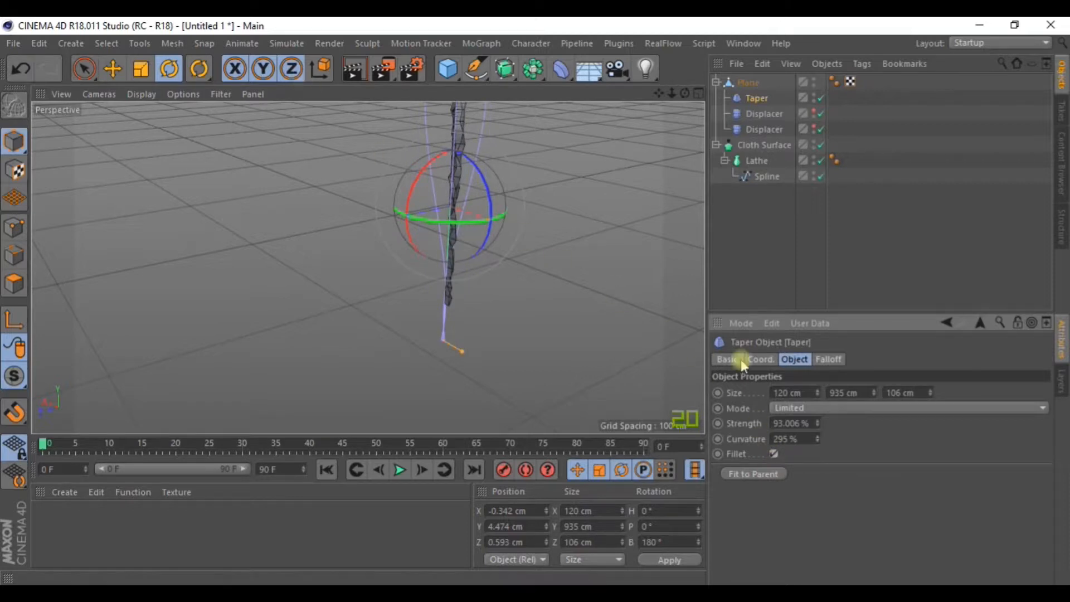
pyautogui.moveTo(818, 425); pyautogui.dragTo(817, 480)
pyautogui.click(775, 454)
pyautogui.click(775, 455)
pyautogui.click(774, 455)
pyautogui.keyDown('alt'); pyautogui.moveTo(591, 271); pyautogui.dragTo(471, 215); pyautogui.keyUp('alt')
pyautogui.scroll(4, 514, 177)
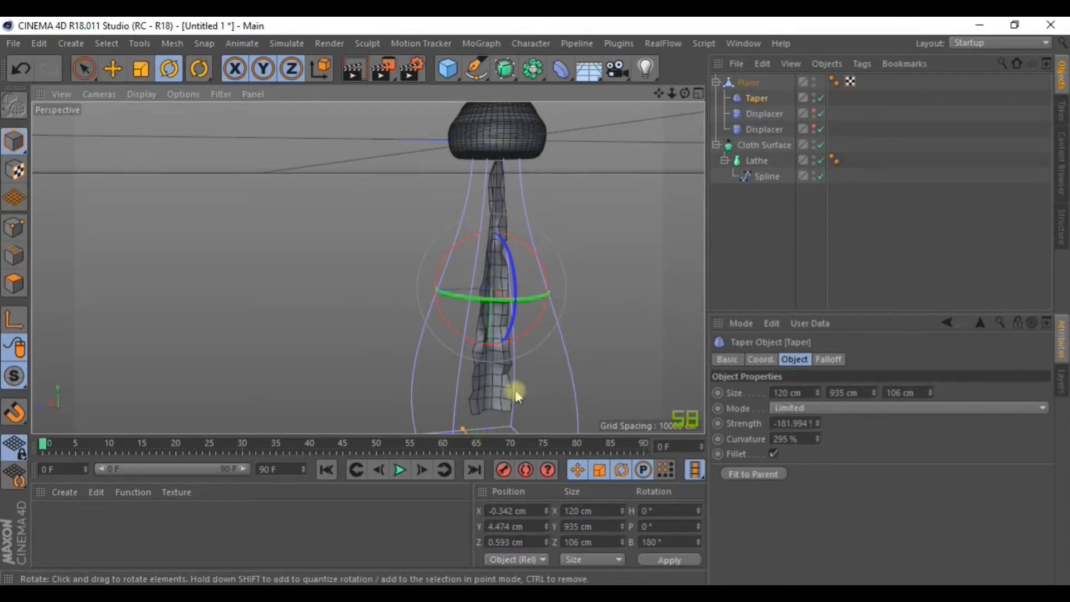
# Fine-tune the strength to -228.994% and leave Fillet off.
pyautogui.moveTo(821, 427)
pyautogui.mouseDown()
pyautogui.moveTo(821, 387)
pyautogui.moveTo(821, 451)
pyautogui.moveTo(821, 440)
pyautogui.mouseUp()
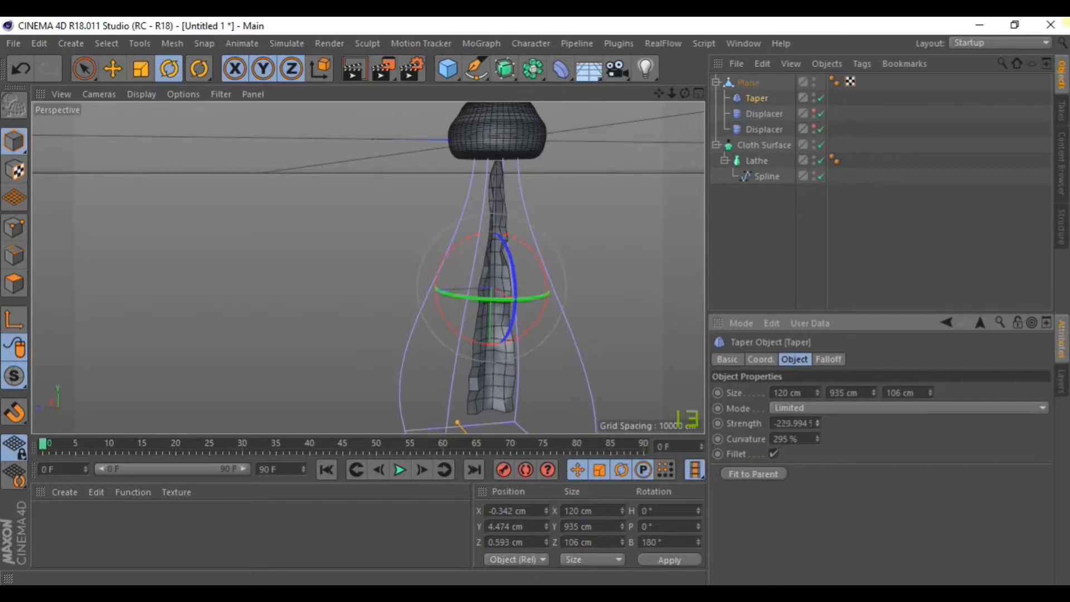
pyautogui.scroll(-4, 591, 182)
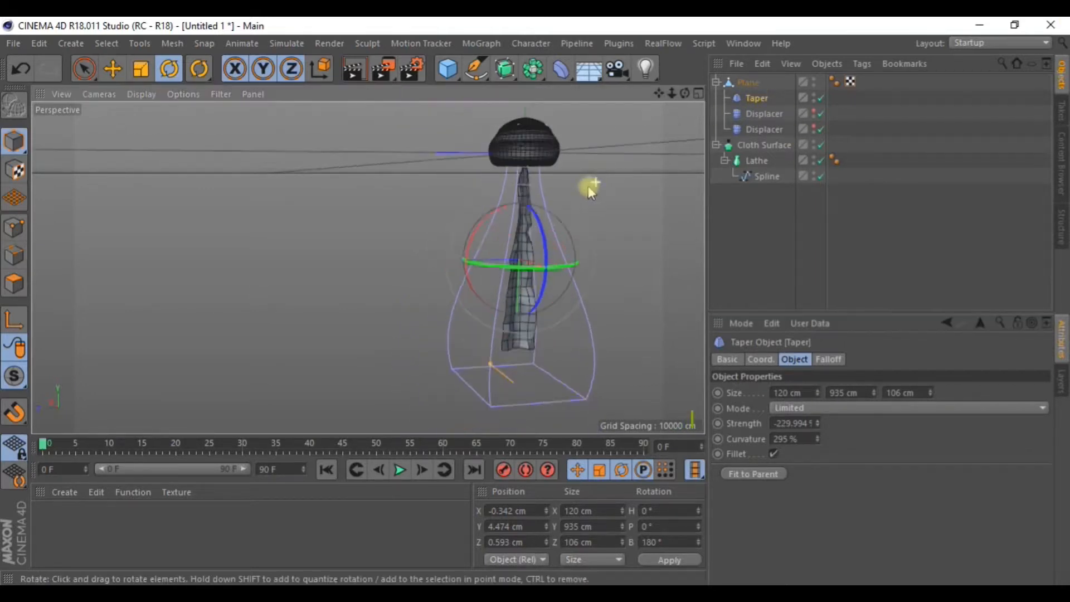
pyautogui.keyDown('alt'); pyautogui.moveTo(592, 239); pyautogui.dragTo(480, 214); pyautogui.keyUp('alt')
pyautogui.scroll(4, 504, 200)
pyautogui.keyDown('alt'); pyautogui.moveTo(515, 175); pyautogui.dragTo(608, 197); pyautogui.keyUp('alt')
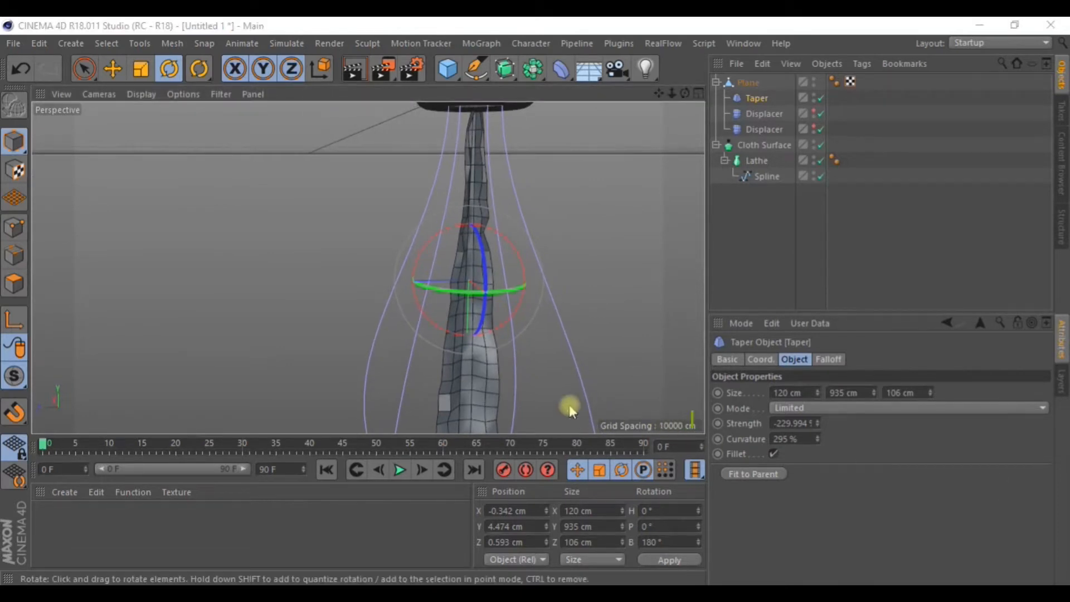
pyautogui.scroll(-4, 583, 382)
pyautogui.click(774, 454)
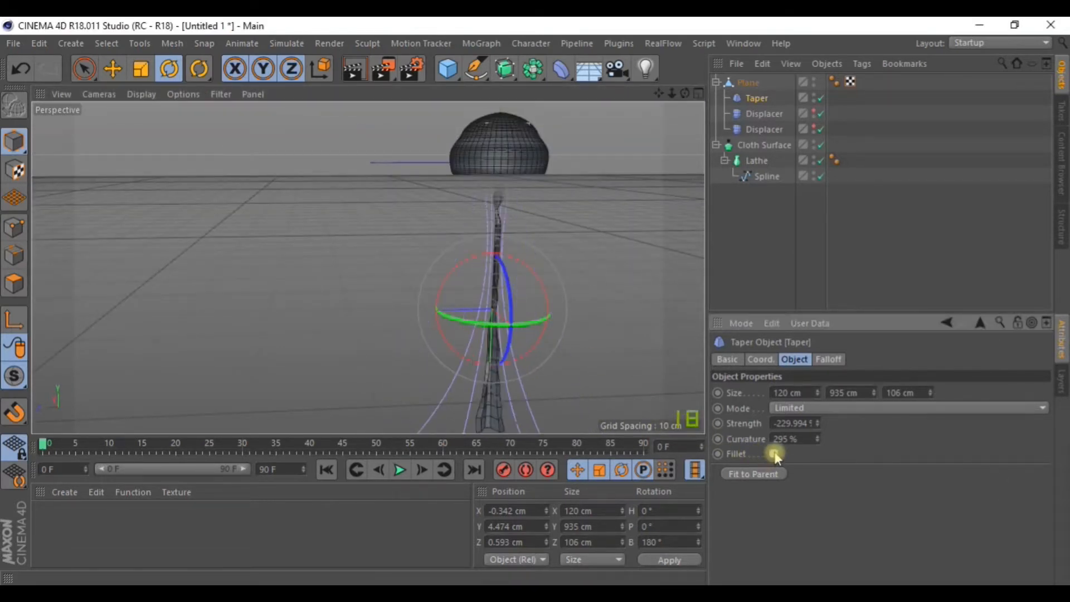
pyautogui.scroll(-2, 612, 349)
pyautogui.keyDown('alt'); pyautogui.moveTo(609, 351); pyautogui.dragTo(607, 294); pyautogui.keyUp('alt')
pyautogui.click(817, 421)
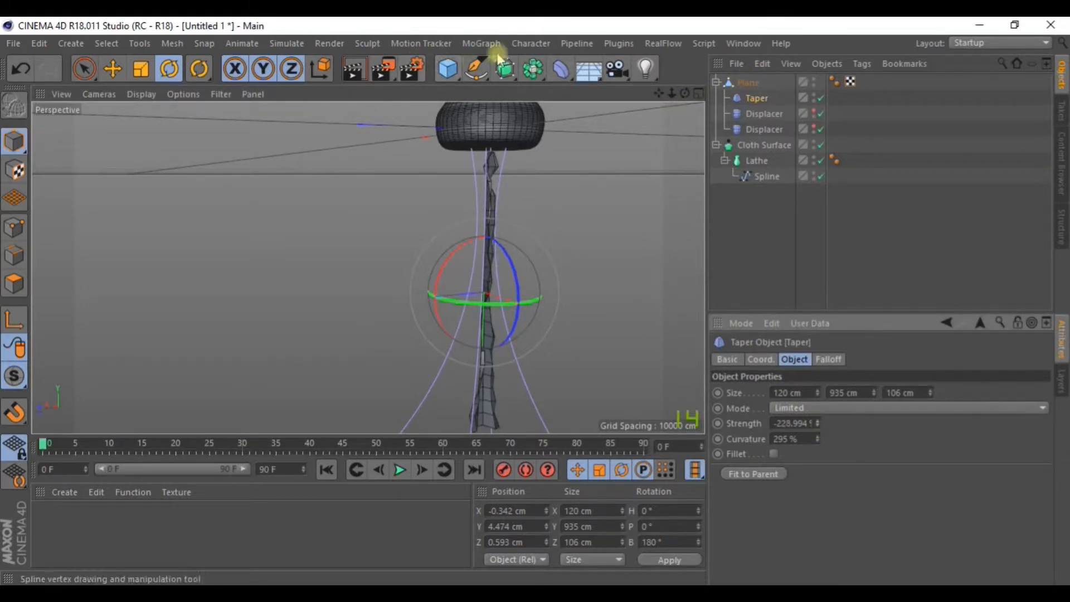
pyautogui.click(561, 70)
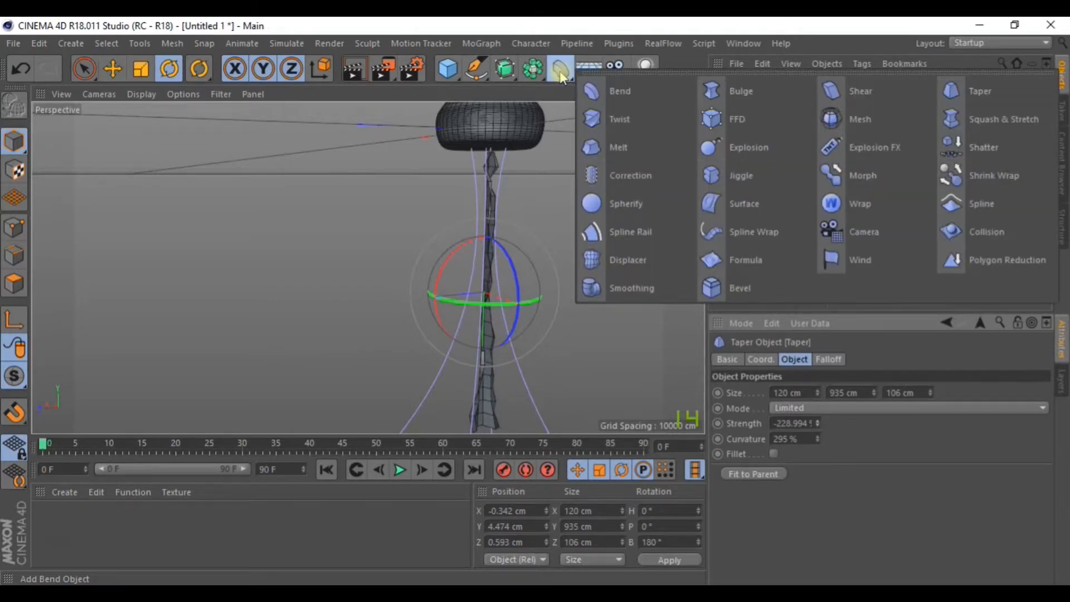
pyautogui.click(774, 239)
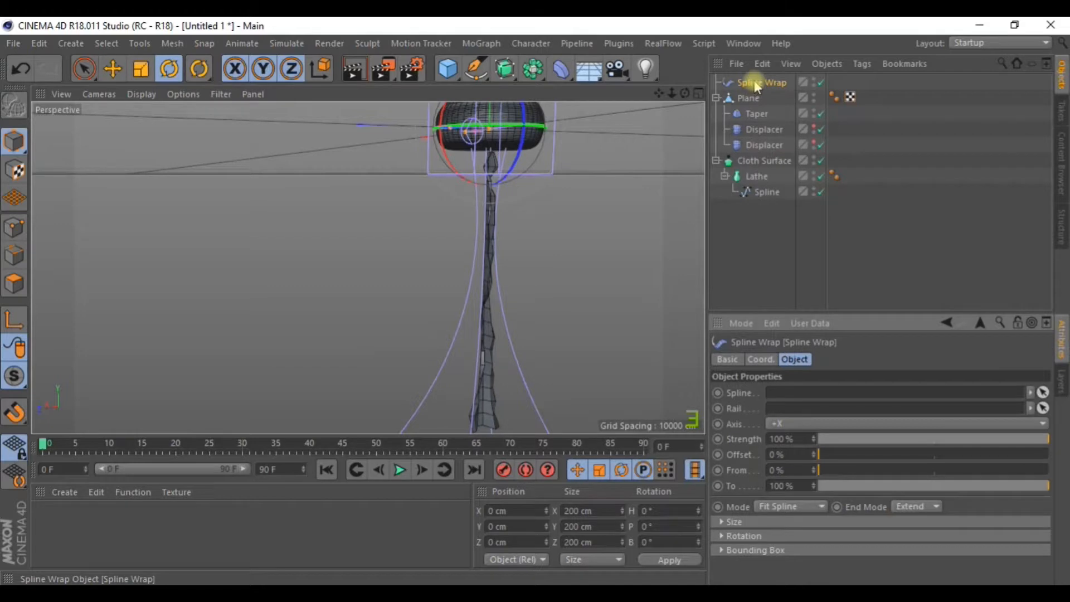
pyautogui.moveTo(756, 87); pyautogui.dragTo(750, 106)
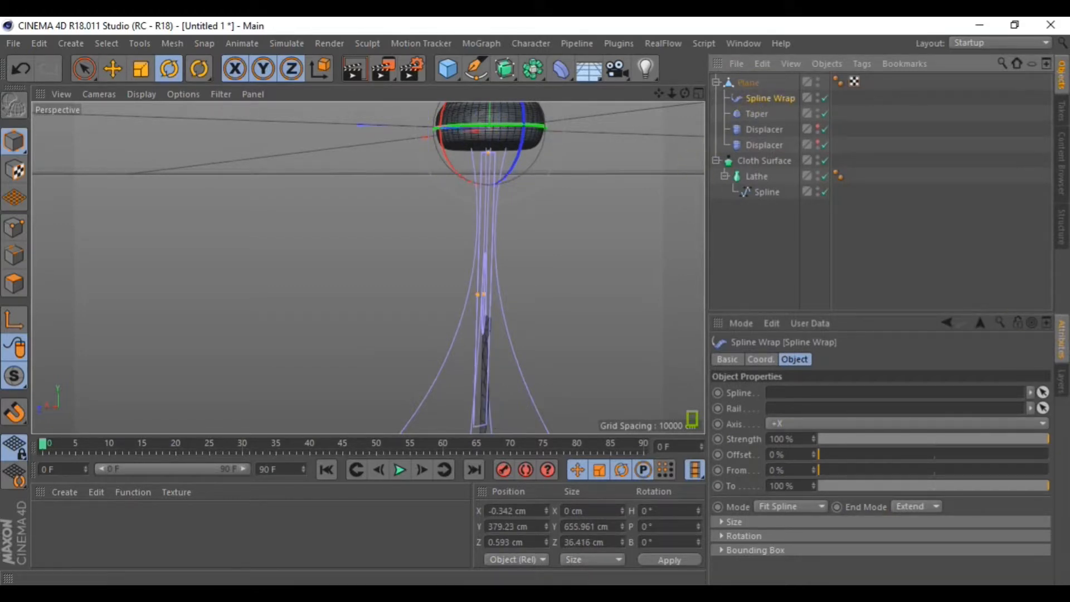
pyautogui.moveTo(757, 96); pyautogui.dragTo(747, 149)
pyautogui.scroll(-4, 591, 247)
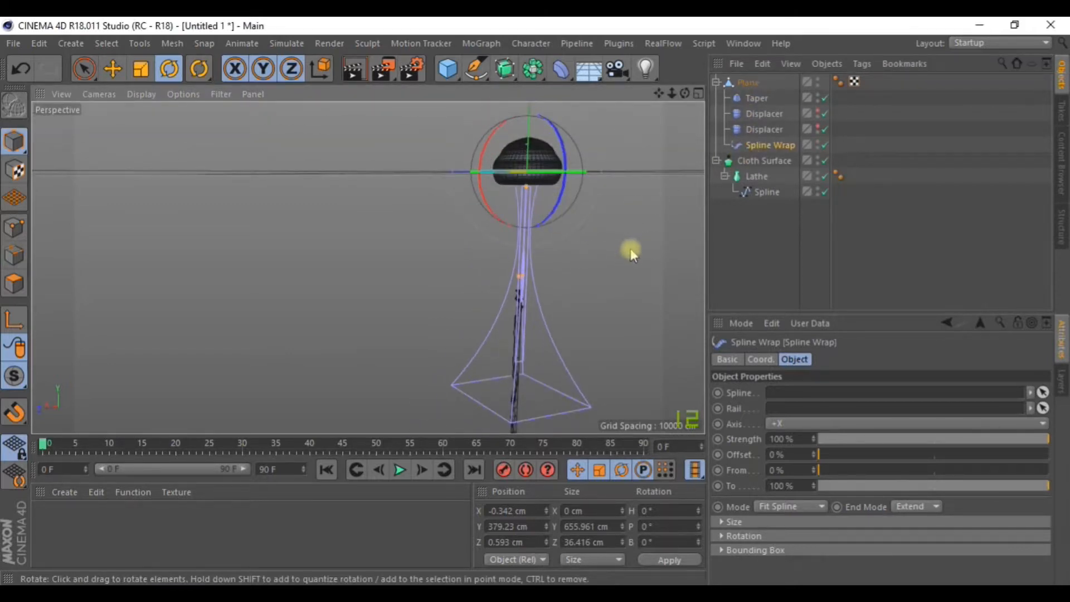
pyautogui.click(761, 248)
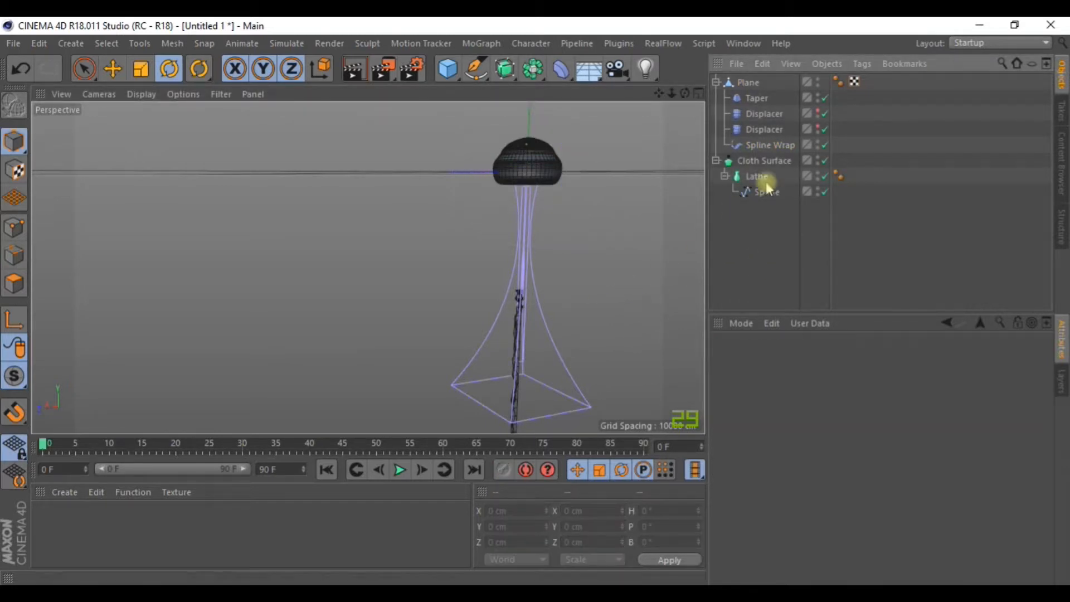
pyautogui.click(770, 144)
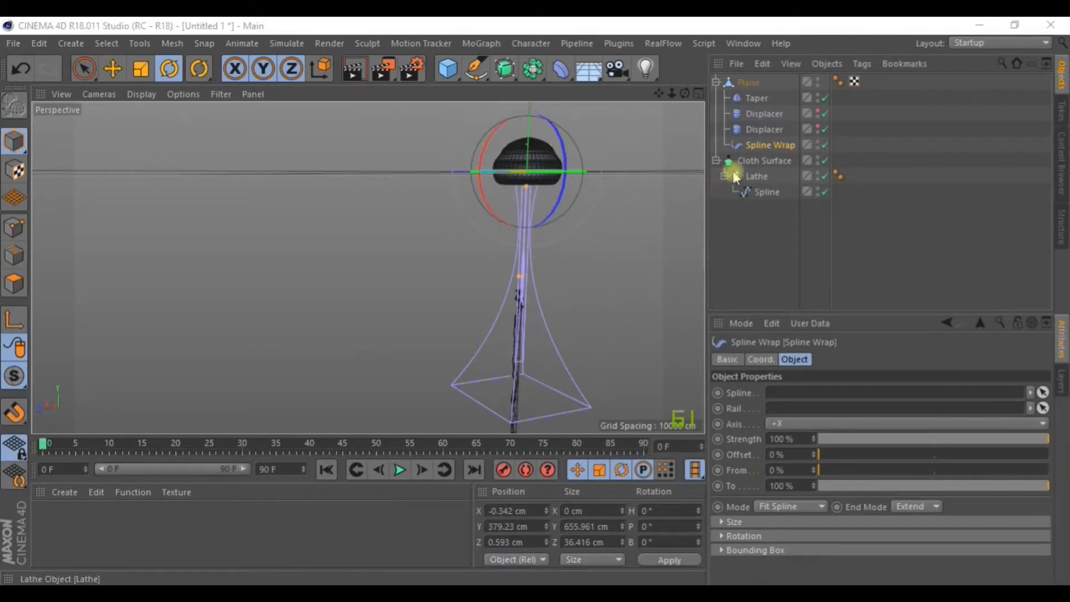
pyautogui.press('Delete')
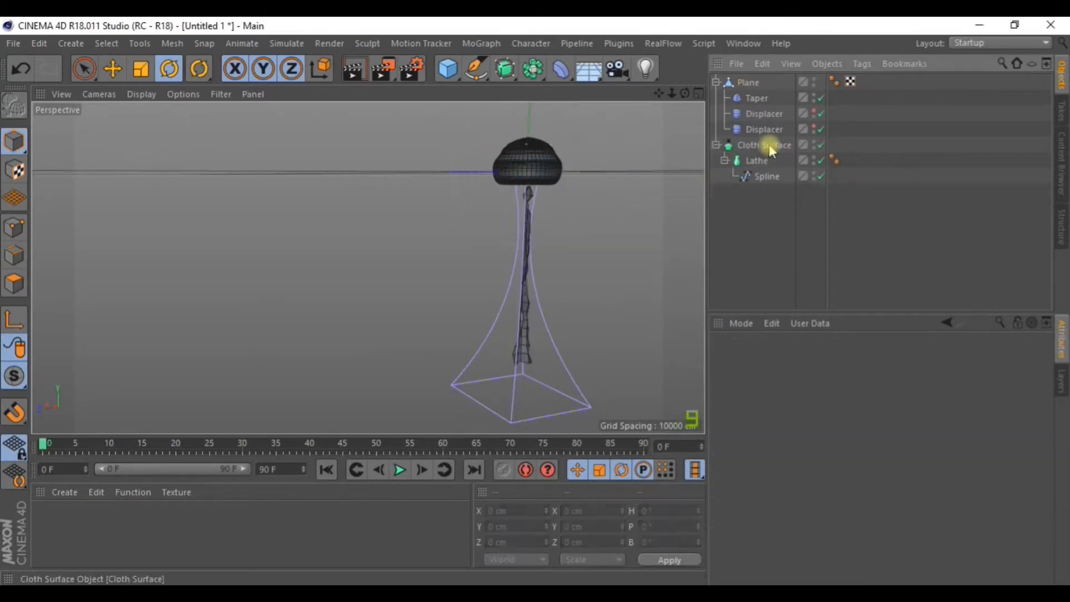
# Maximise the Right view and zoom in on the mushroom.
pyautogui.click(699, 93)
pyautogui.click(361, 268)
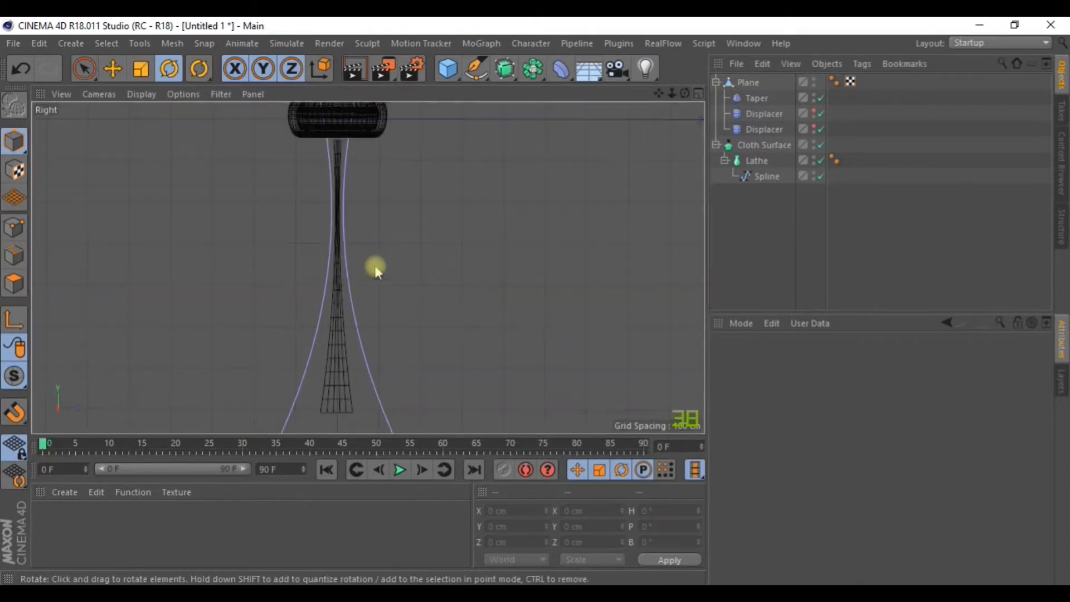
pyautogui.scroll(-3, 399, 232)
# Draw a Bezier spline with the Pen tool from under the cap down past the stem base.
pyautogui.moveTo(480, 69); pyautogui.dragTo(509, 98)
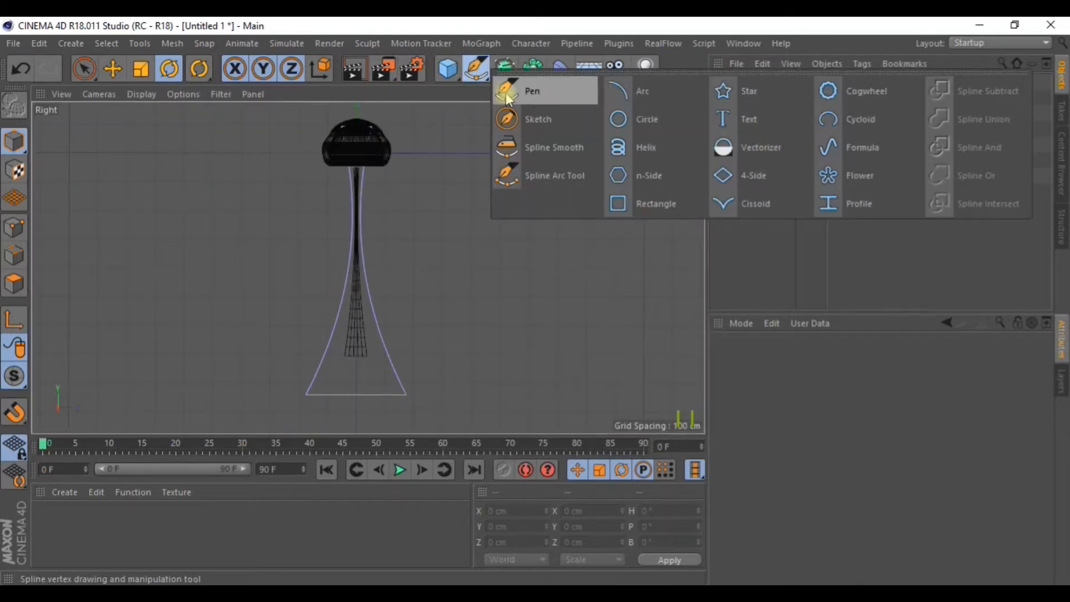
pyautogui.click(537, 100)
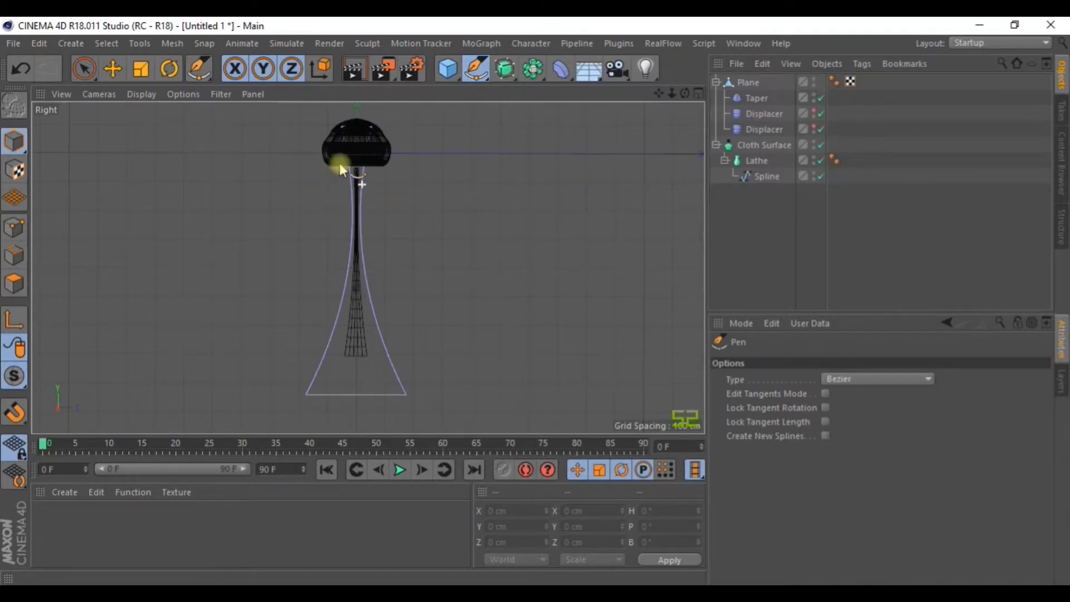
pyautogui.moveTo(342, 168); pyautogui.dragTo(335, 205)
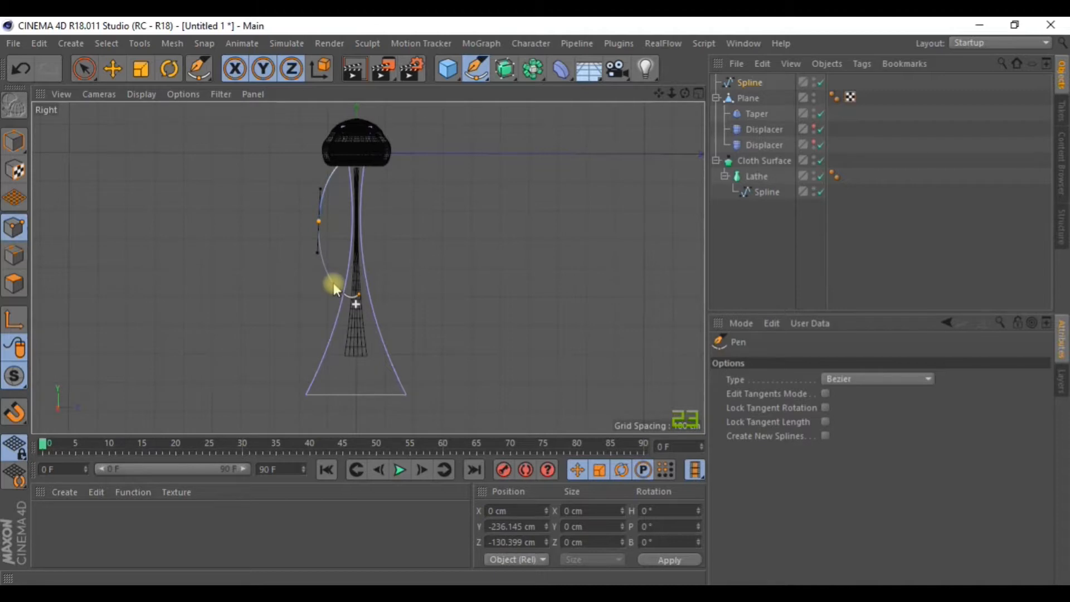
pyautogui.moveTo(334, 283); pyautogui.dragTo(339, 306)
pyautogui.hotkey('ctrl', 'z')
pyautogui.click(340, 305)
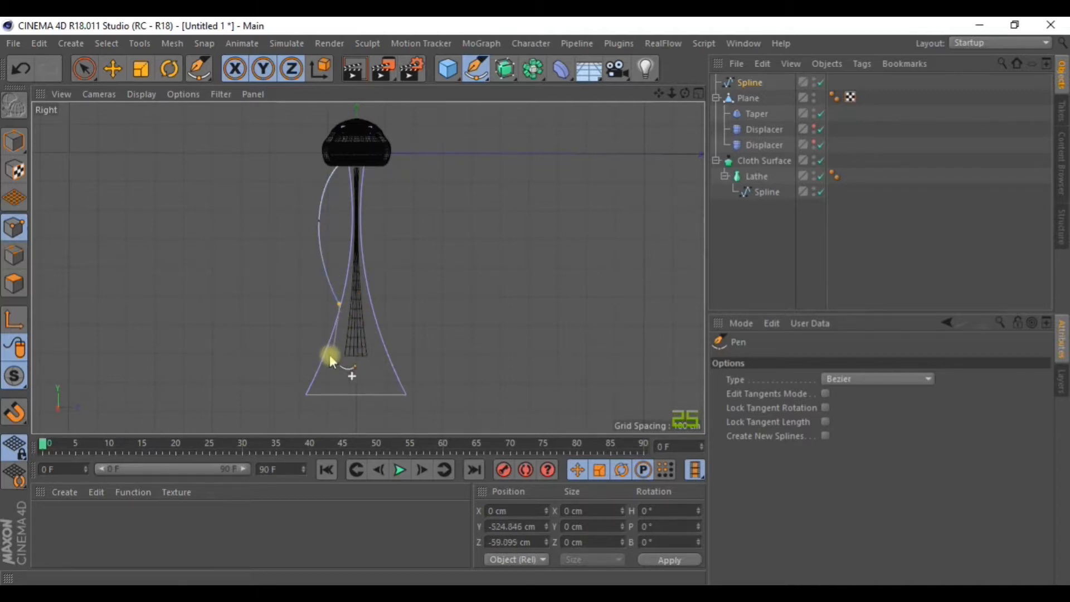
pyautogui.moveTo(321, 381); pyautogui.dragTo(299, 411)
pyautogui.hotkey('ctrl', 'z')
pyautogui.moveTo(311, 426); pyautogui.dragTo(296, 445)
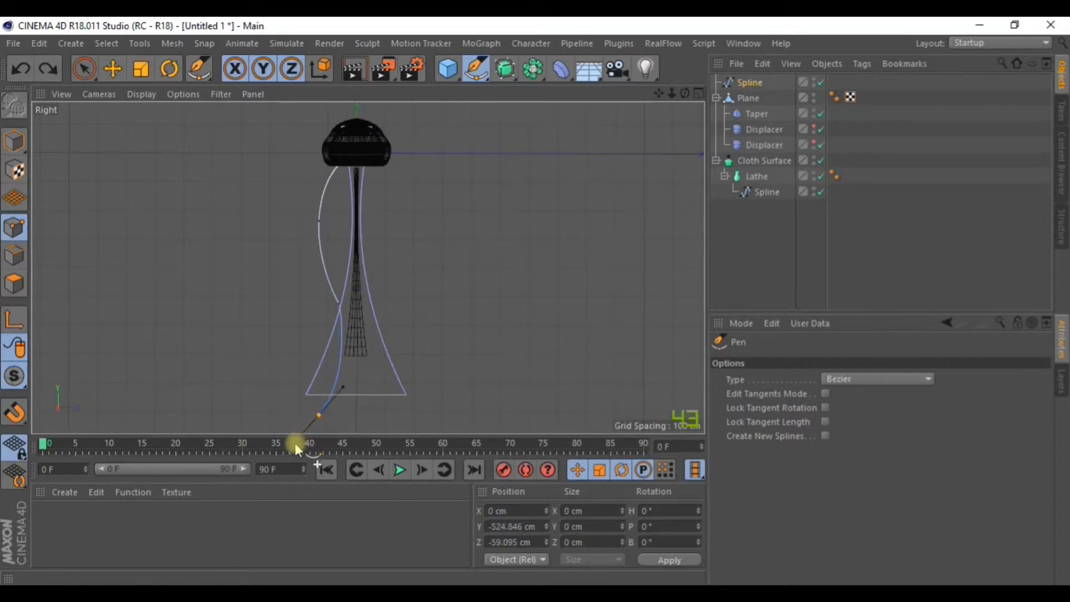
pyautogui.press('Escape')
pyautogui.click(322, 401)
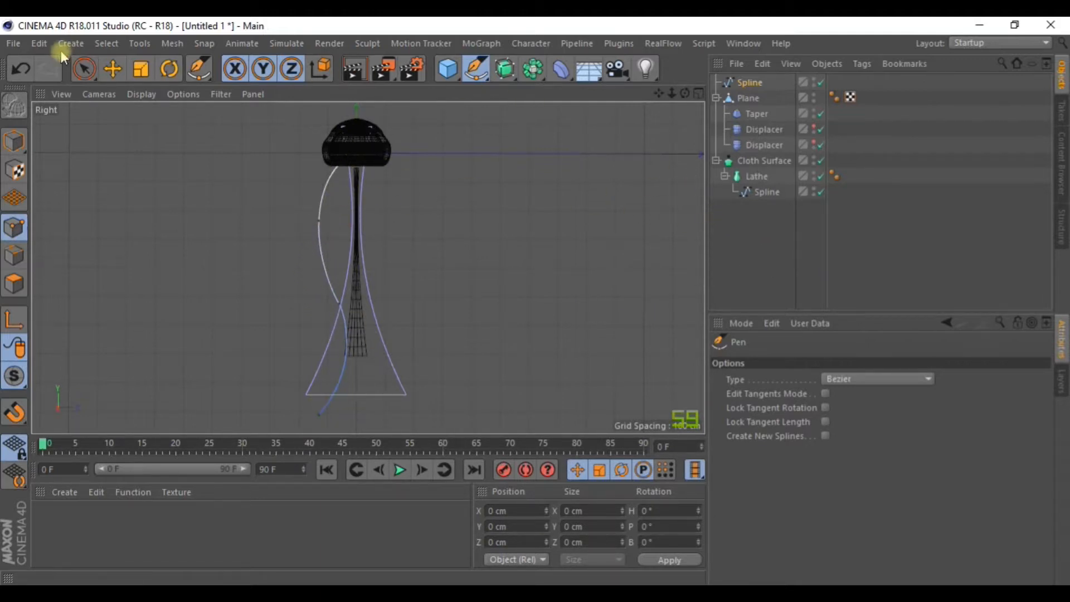
# Add a Spline Wrap deformer under the Plane stem and link the new spline to it.
pyautogui.click(114, 72)
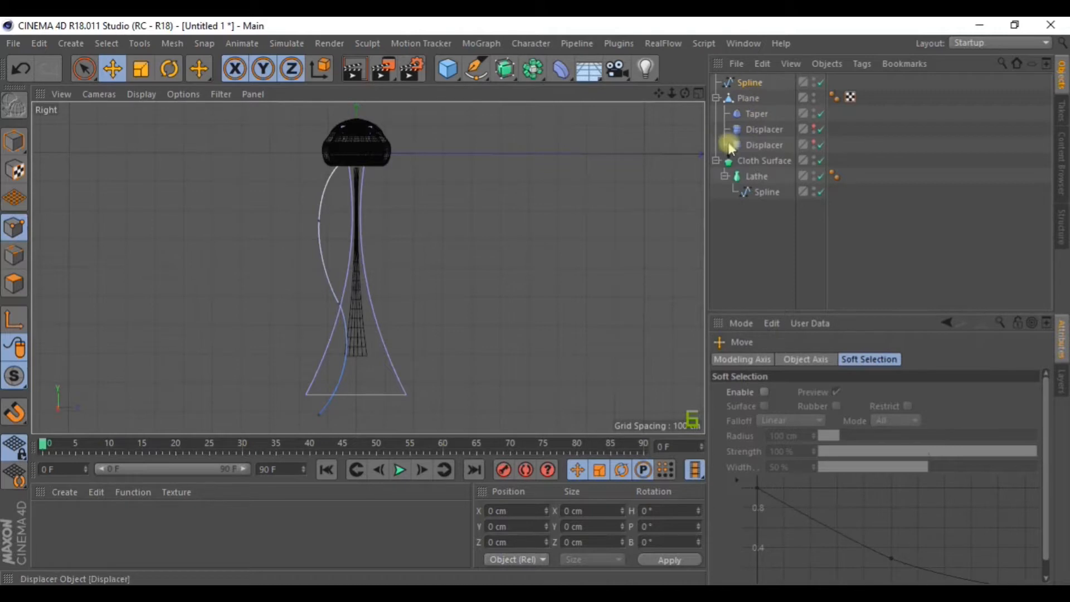
pyautogui.click(560, 69)
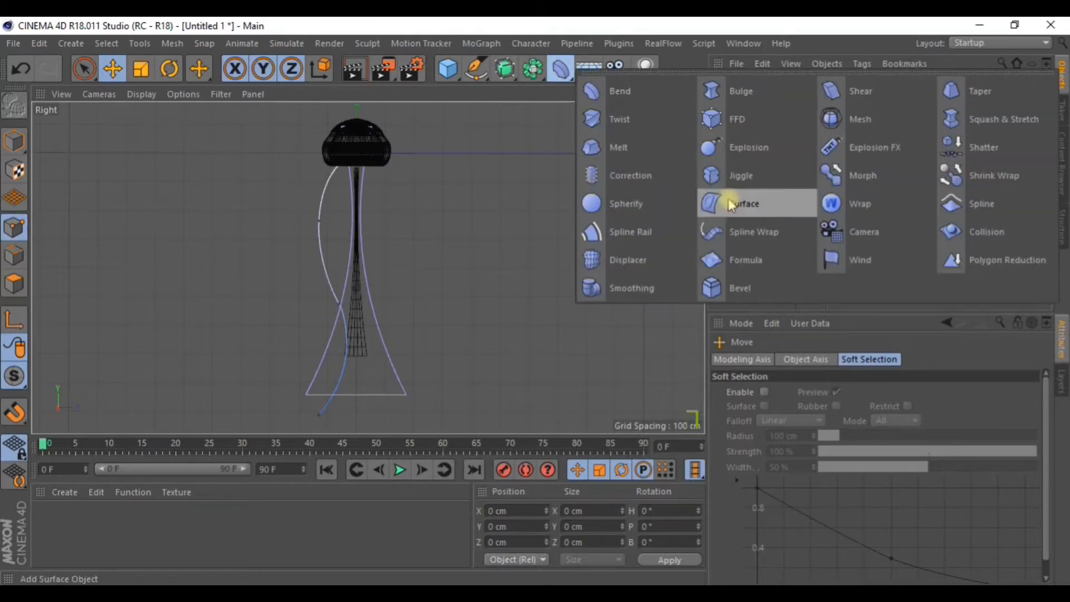
pyautogui.click(761, 236)
pyautogui.moveTo(769, 86); pyautogui.dragTo(759, 175)
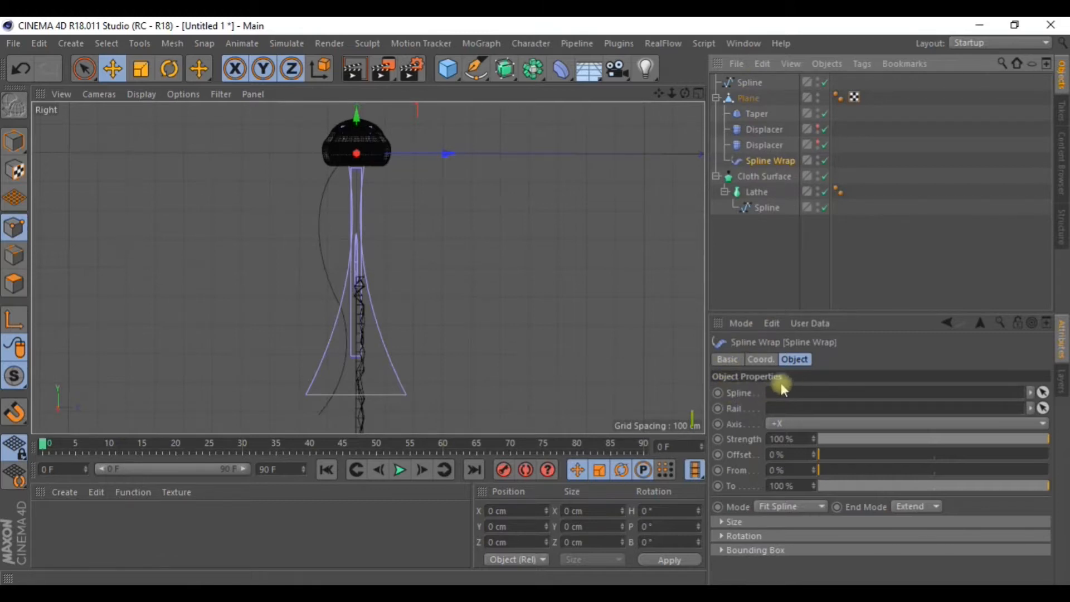
pyautogui.moveTo(747, 83); pyautogui.dragTo(772, 393)
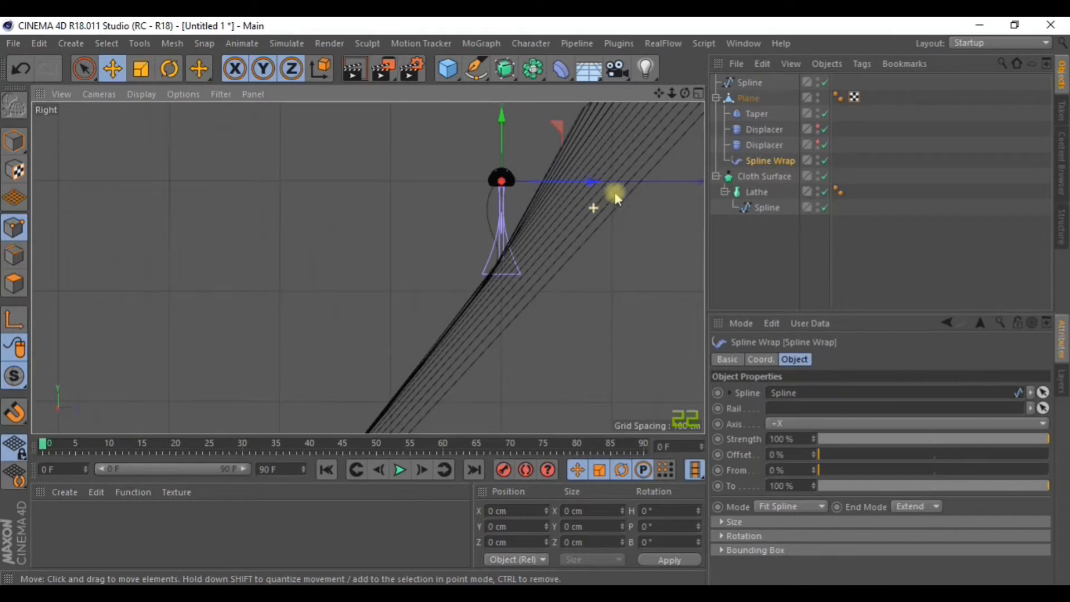
# Set the Spline Wrap axis to +Y, after trying -X, and inspect the stem in Perspective.
pyautogui.click(699, 93)
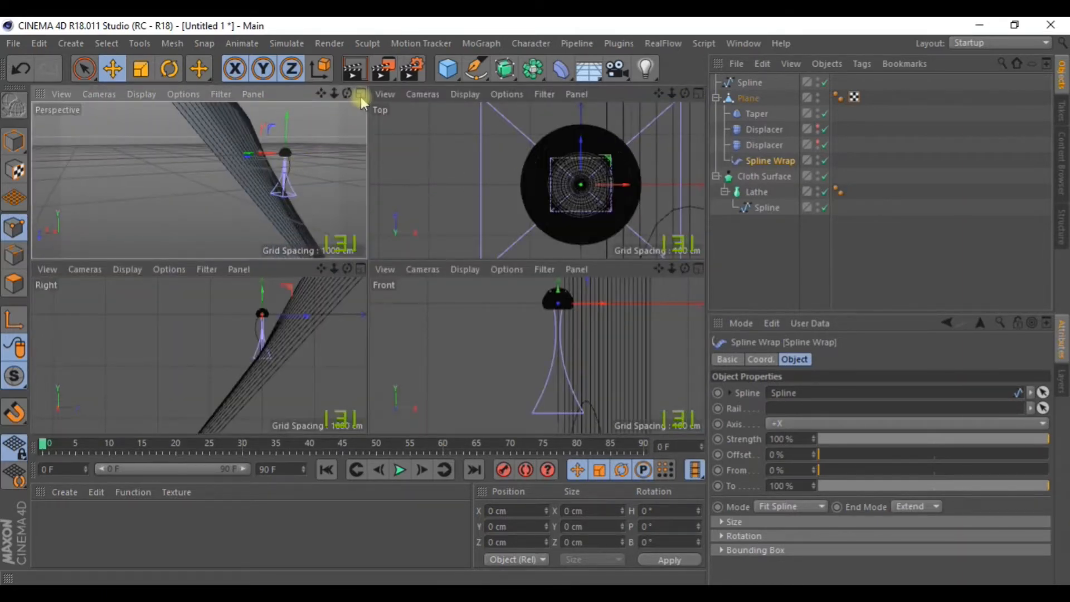
pyautogui.click(361, 93)
pyautogui.keyDown('alt'); pyautogui.moveTo(490, 190); pyautogui.dragTo(516, 258); pyautogui.keyUp('alt')
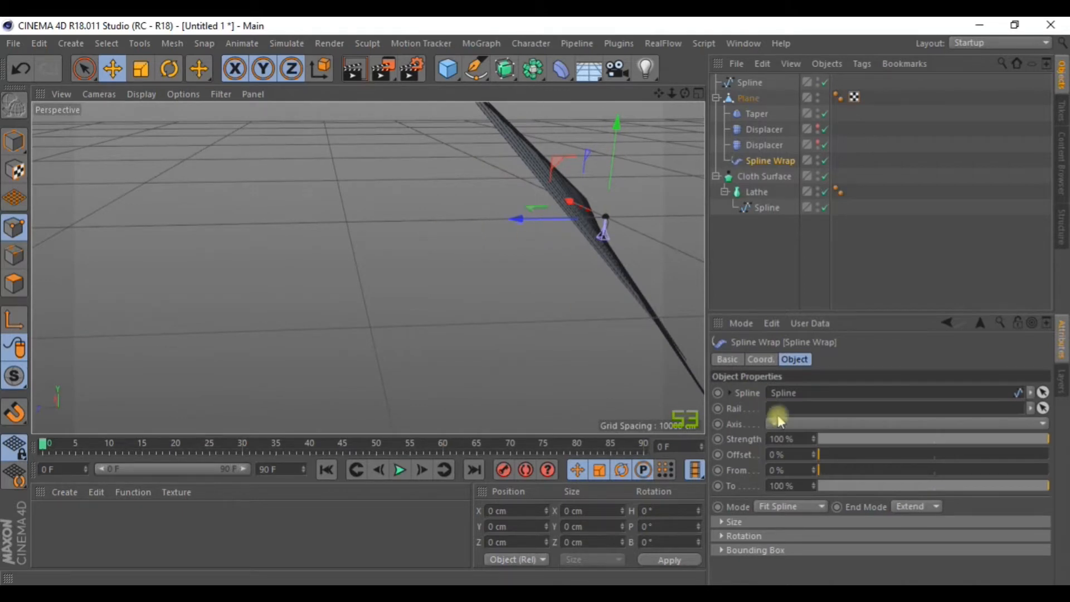
pyautogui.click(789, 424)
pyautogui.click(779, 455)
pyautogui.click(808, 423)
pyautogui.click(780, 470)
pyautogui.moveTo(386, 256)
pyautogui.keyDown('alt'); pyautogui.mouseDown()
pyautogui.moveTo(597, 219)
pyautogui.moveTo(621, 242)
pyautogui.moveTo(435, 219)
pyautogui.moveTo(354, 228)
pyautogui.moveTo(379, 256)
pyautogui.mouseUp(); pyautogui.keyUp('alt')
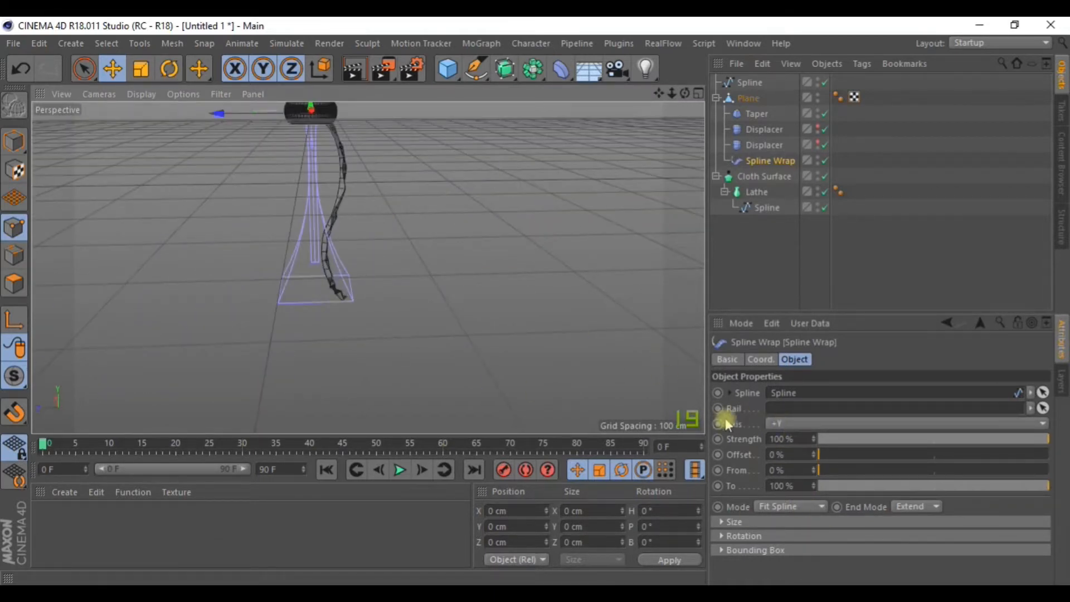
# Try the Spline Wrap axis as +X, -X and -Y, panning to keep the stem in view.
pyautogui.click(781, 426)
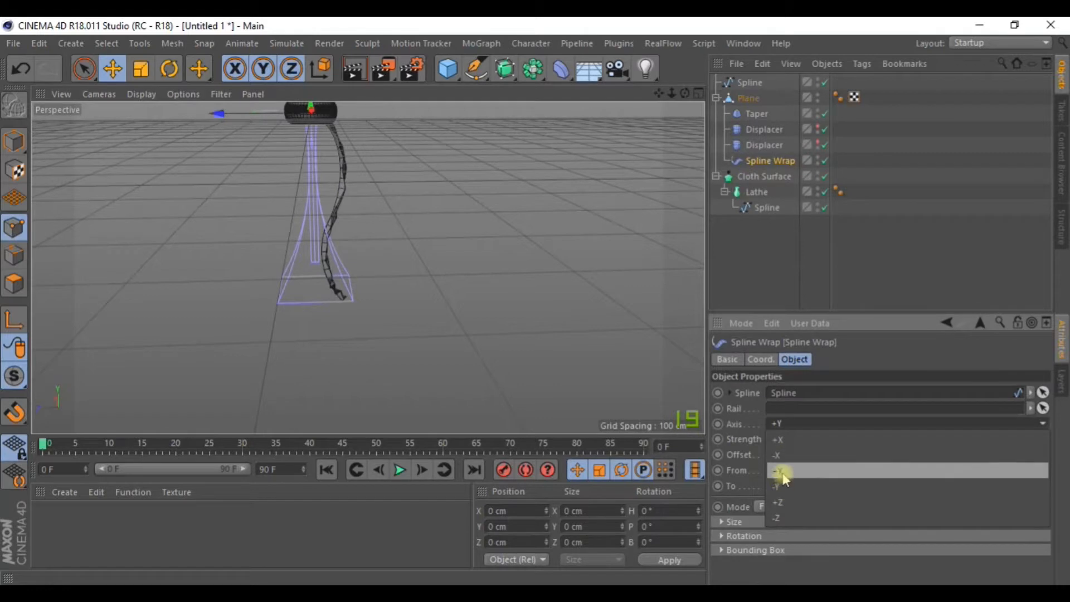
pyautogui.click(781, 441)
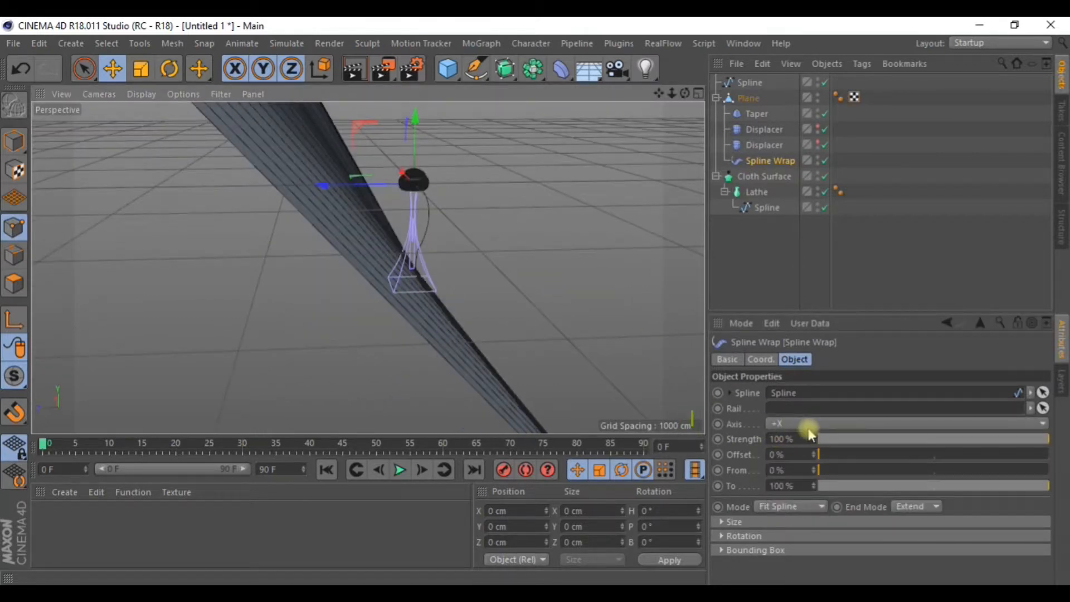
pyautogui.click(797, 425)
pyautogui.click(790, 441)
pyautogui.click(794, 424)
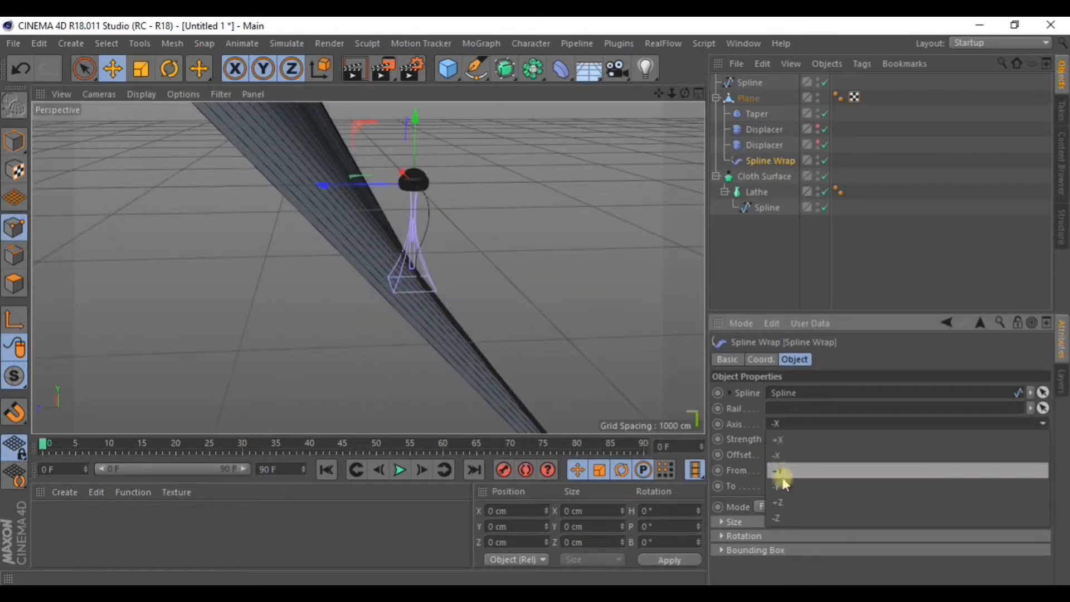
pyautogui.click(781, 486)
pyautogui.scroll(5, 499, 300)
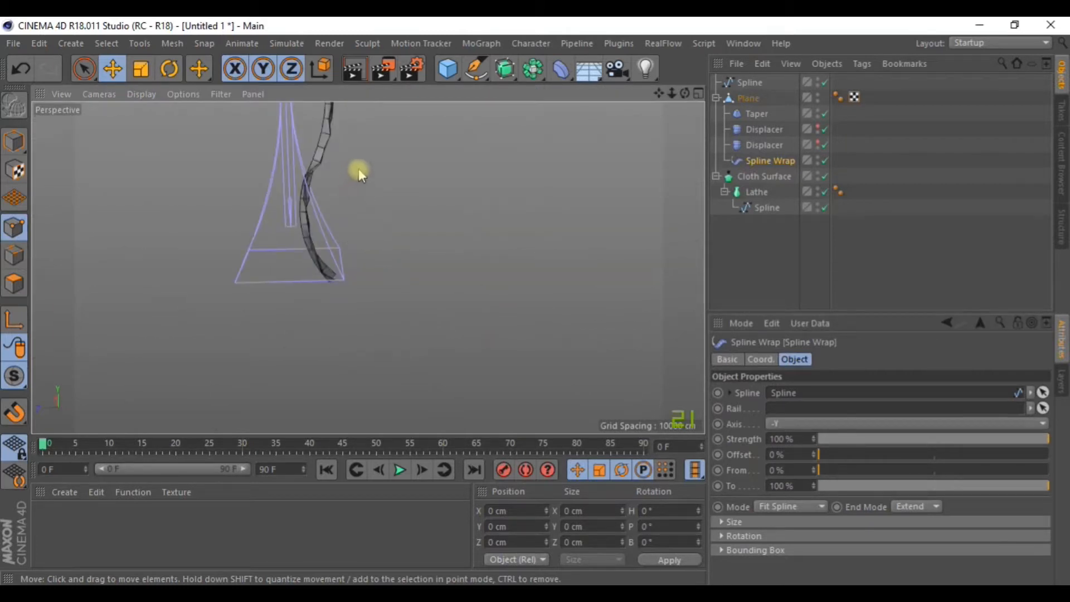
pyautogui.scroll(-2, 463, 169)
pyautogui.moveTo(658, 95); pyautogui.dragTo(700, 157)
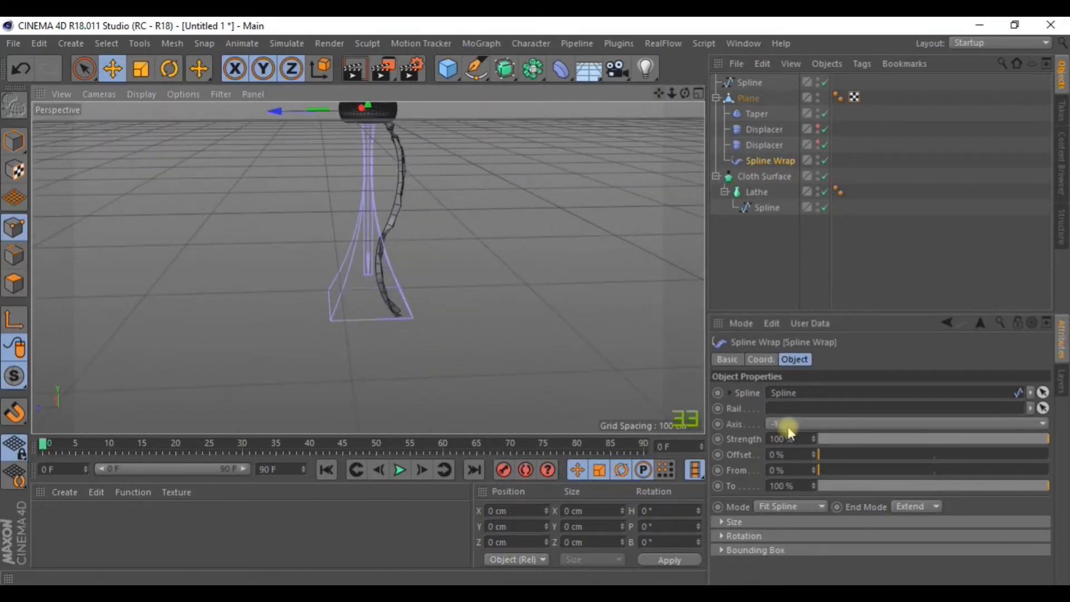
# Try +Z and -Z as the wrap axis, return to +Y and orbit around the bent stem.
pyautogui.click(792, 426)
pyautogui.click(776, 502)
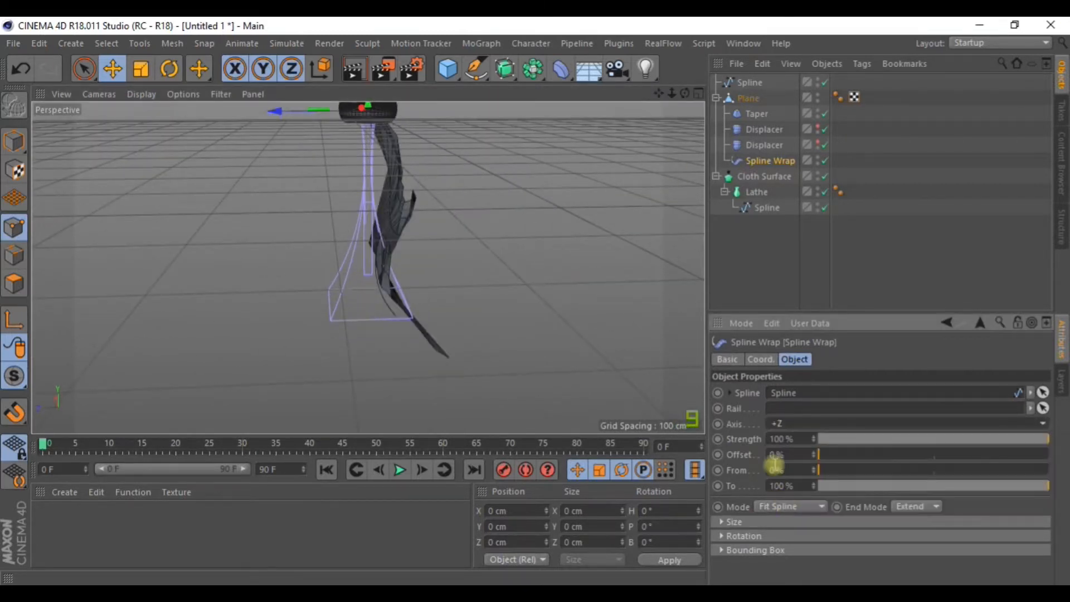
pyautogui.click(789, 425)
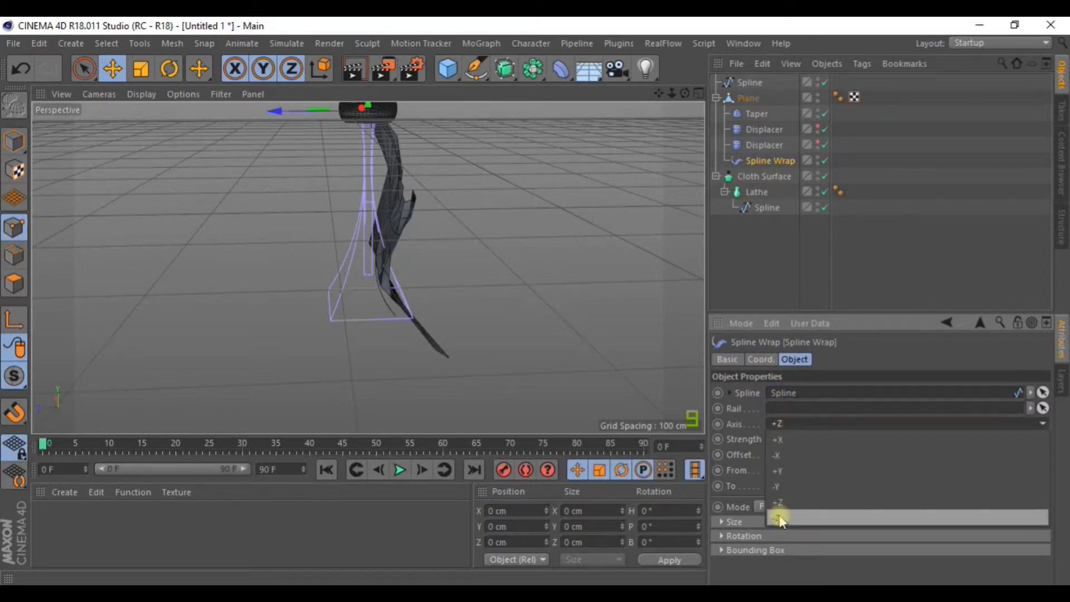
pyautogui.click(778, 514)
pyautogui.click(792, 424)
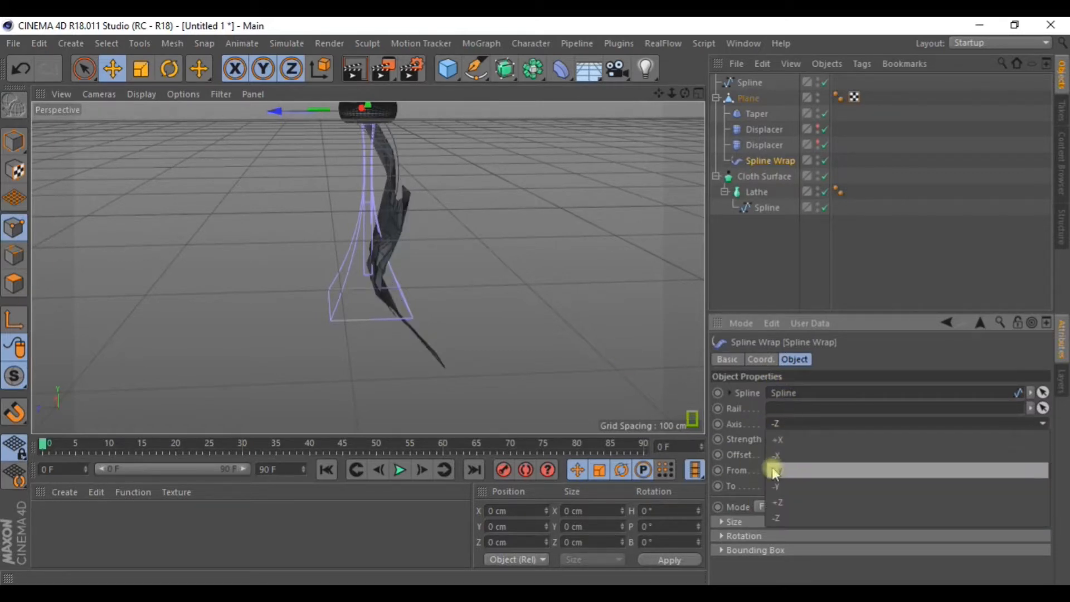
pyautogui.click(775, 479)
pyautogui.scroll(3, 381, 174)
pyautogui.scroll(1, 381, 174)
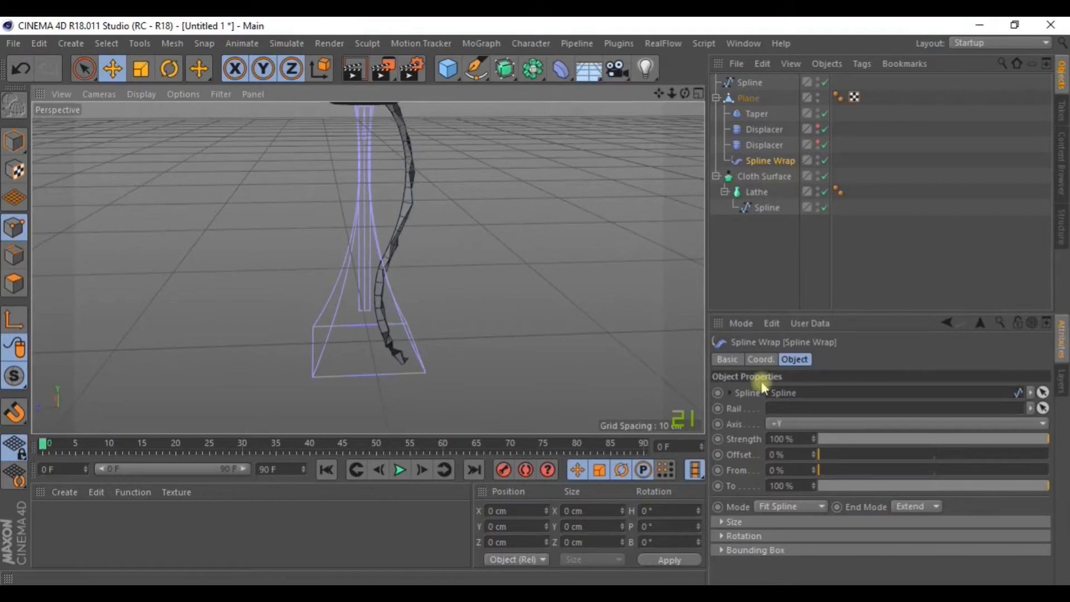
pyautogui.click(795, 424)
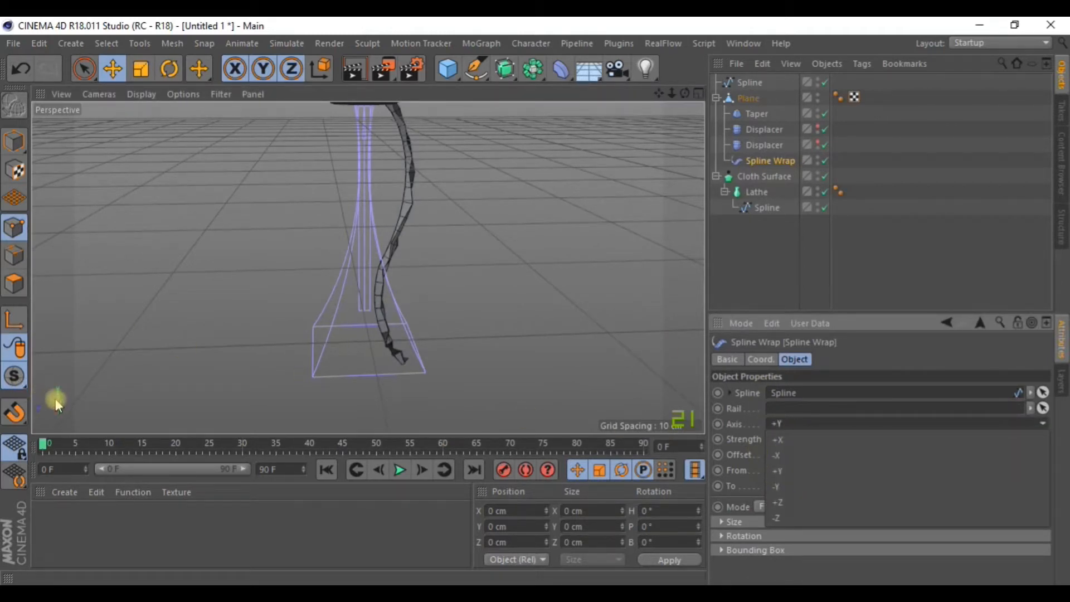
pyautogui.click(187, 361)
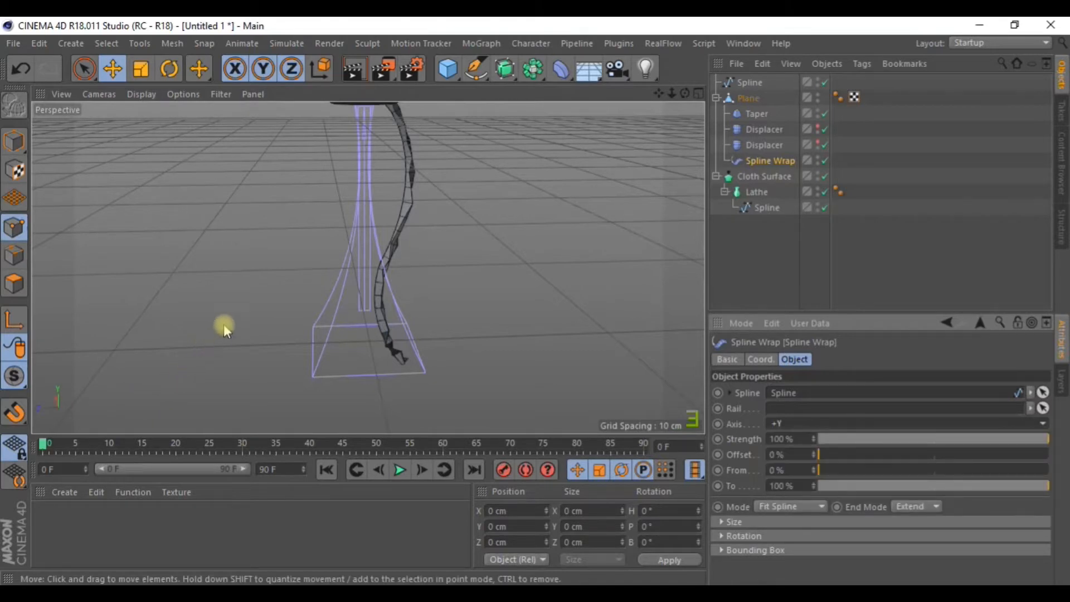
pyautogui.keyDown('alt'); pyautogui.moveTo(308, 270); pyautogui.dragTo(309, 263); pyautogui.keyUp('alt')
pyautogui.moveTo(685, 94); pyautogui.dragTo(638, 106)
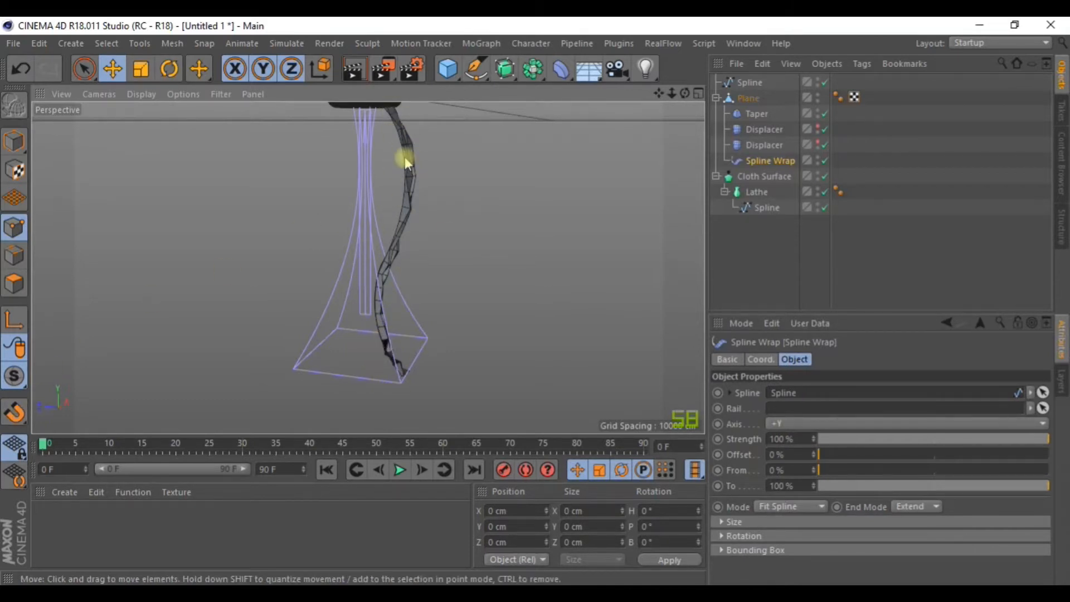
# Set the Spline Wrap axis to -Y and view the mushroom from above.
pyautogui.click(783, 424)
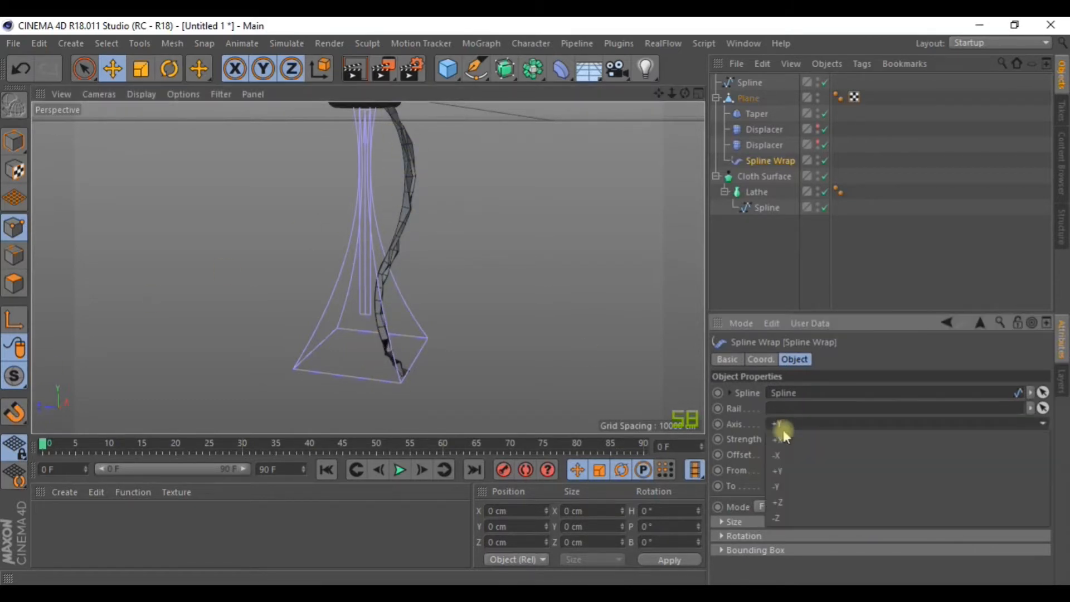
pyautogui.click(792, 487)
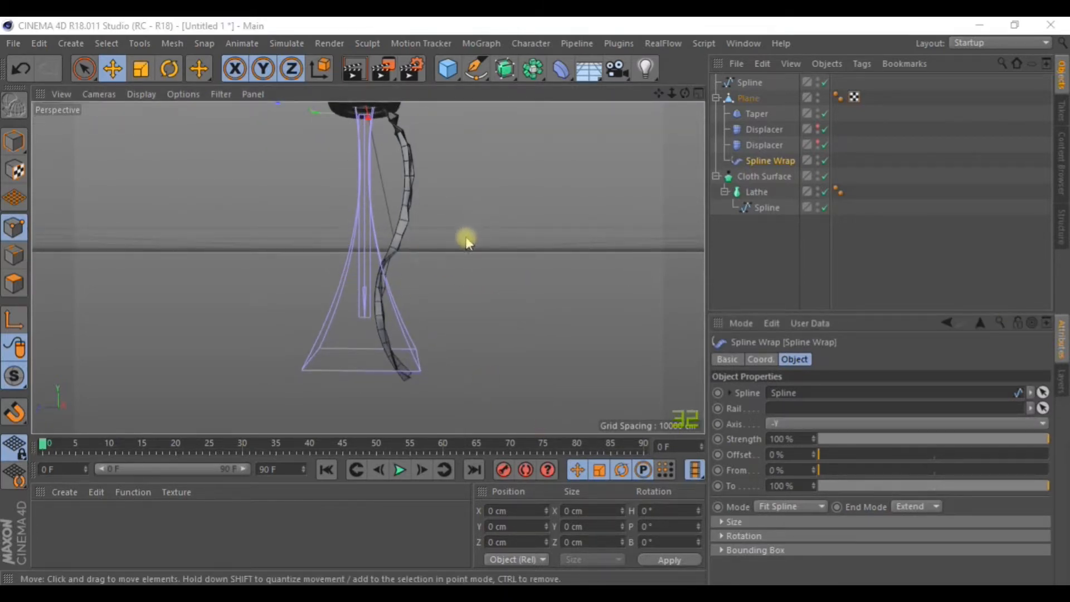
pyautogui.keyDown('alt'); pyautogui.moveTo(363, 185); pyautogui.dragTo(653, 162); pyautogui.keyUp('alt')
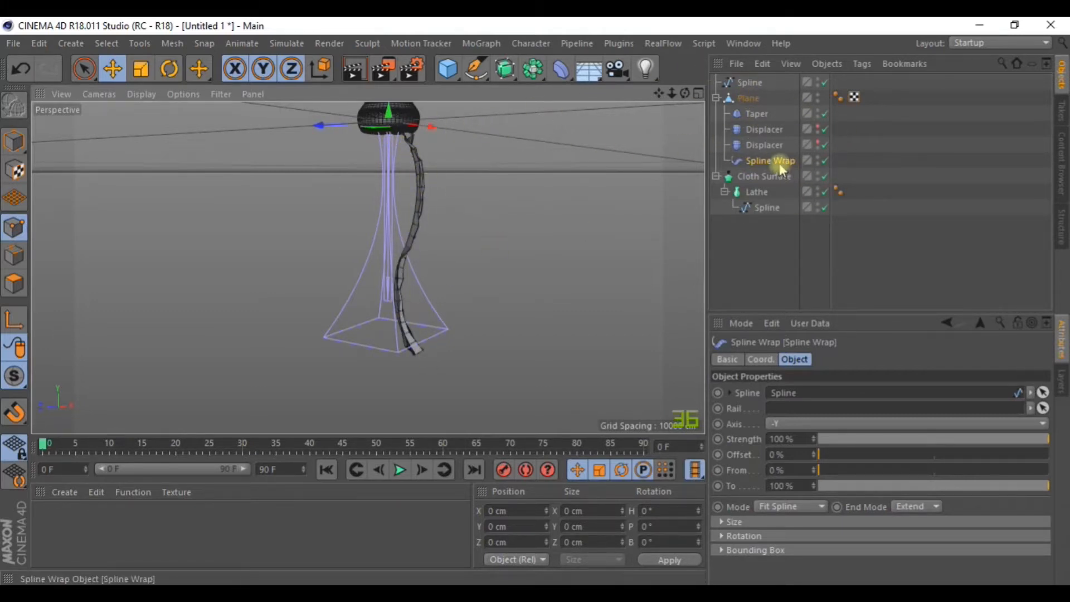
# Shape the Spline Wrap rotation curve, raising its start to about 0.85 and sloping it down.
pyautogui.click(721, 536)
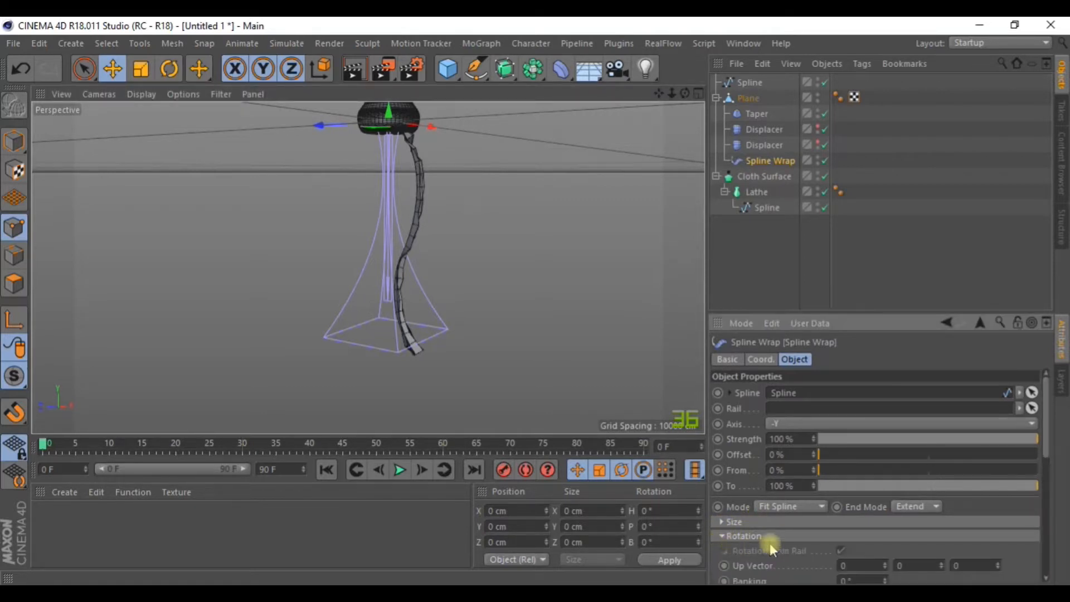
pyautogui.moveTo(1044, 442); pyautogui.dragTo(1053, 510)
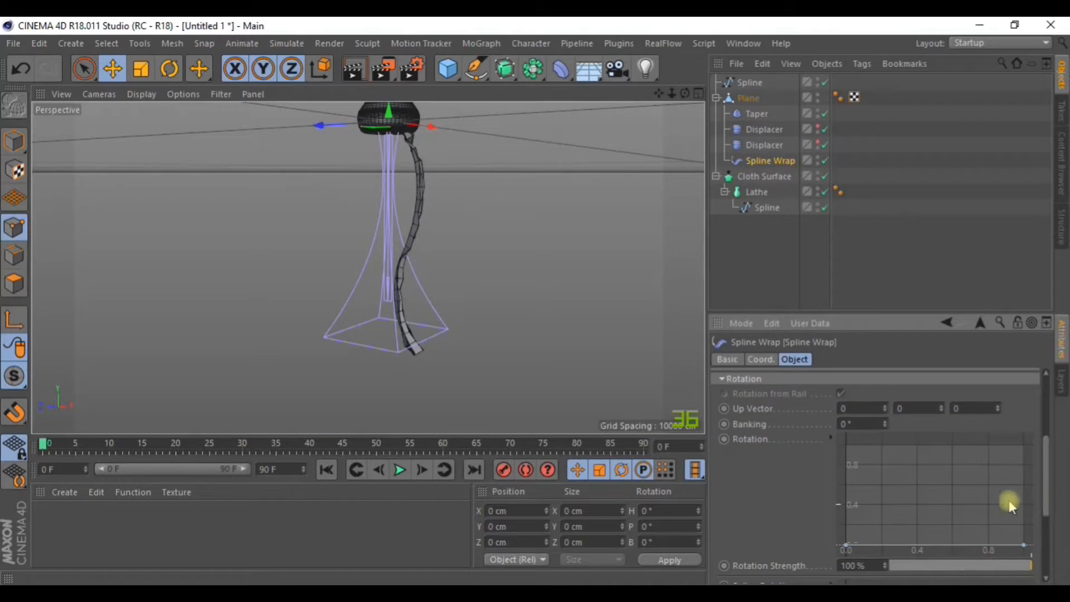
pyautogui.click(848, 545)
pyautogui.moveTo(848, 546); pyautogui.dragTo(855, 517)
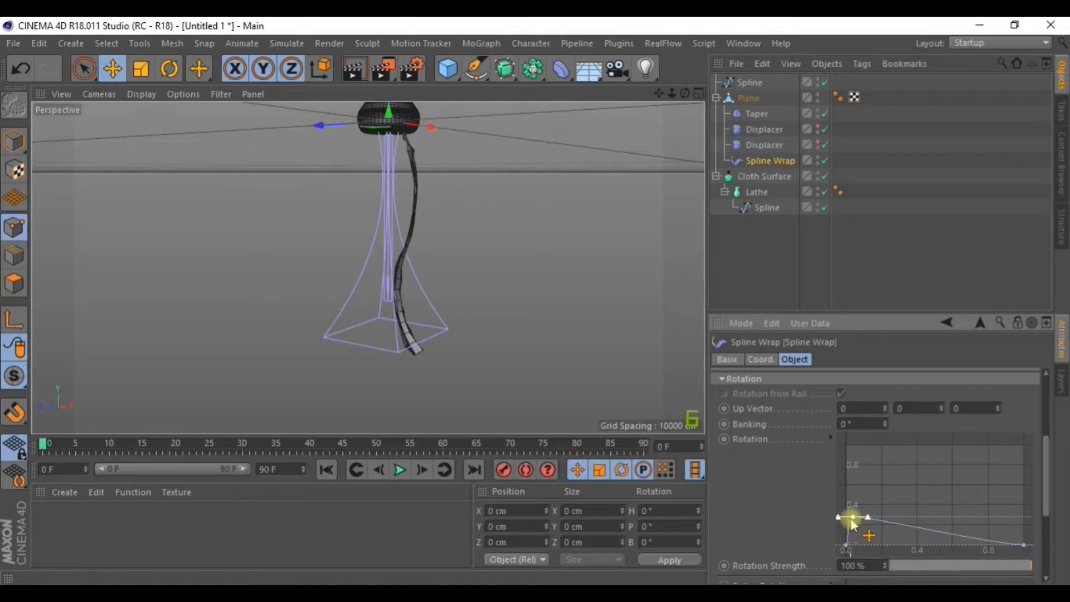
pyautogui.moveTo(853, 521); pyautogui.dragTo(884, 464)
pyautogui.moveTo(955, 506); pyautogui.dragTo(921, 525)
pyautogui.moveTo(886, 470)
pyautogui.mouseDown()
pyautogui.moveTo(893, 498)
pyautogui.moveTo(886, 459)
pyautogui.mouseUp()
pyautogui.click(942, 530)
pyautogui.moveTo(945, 532); pyautogui.dragTo(931, 550)
pyautogui.moveTo(948, 507)
pyautogui.mouseDown()
pyautogui.moveTo(950, 411)
pyautogui.moveTo(947, 486)
pyautogui.mouseUp()
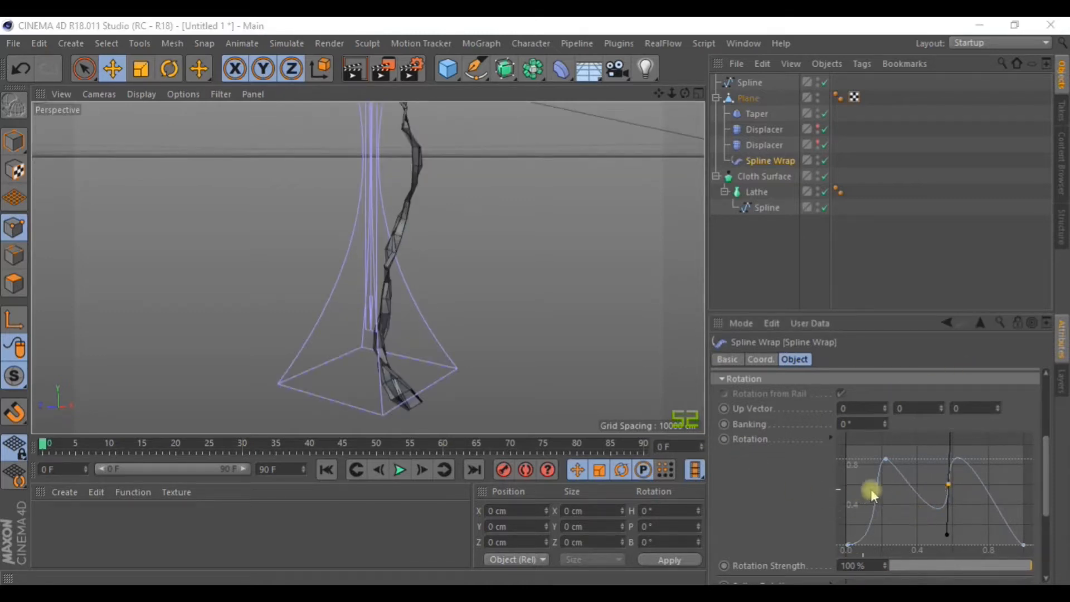
# Undo the unwanted curve edits and lift the curve's starting point to strengthen the twist.
pyautogui.click(786, 479)
pyautogui.hotkey('ctrl', 'z')
pyautogui.hotkey('ctrl', 'z')
pyautogui.hotkey('ctrl', 'z')
pyautogui.hotkey('ctrl', 'z')
pyautogui.hotkey('ctrl', 'z')
pyautogui.hotkey('ctrl', 'z')
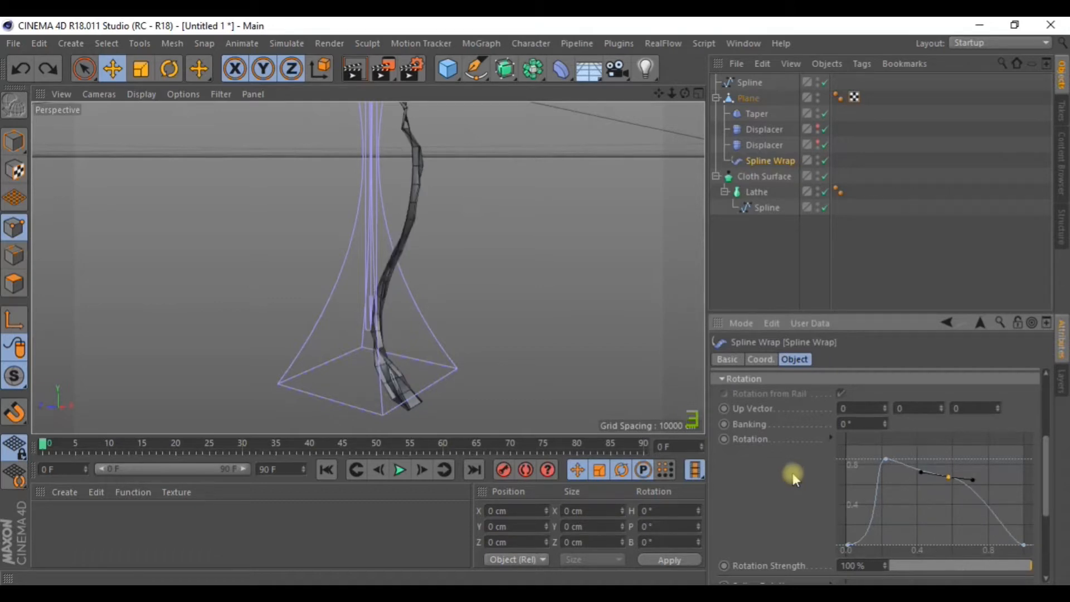
pyautogui.hotkey('ctrl', 'z')
pyautogui.hotkey('ctrl', 'z')
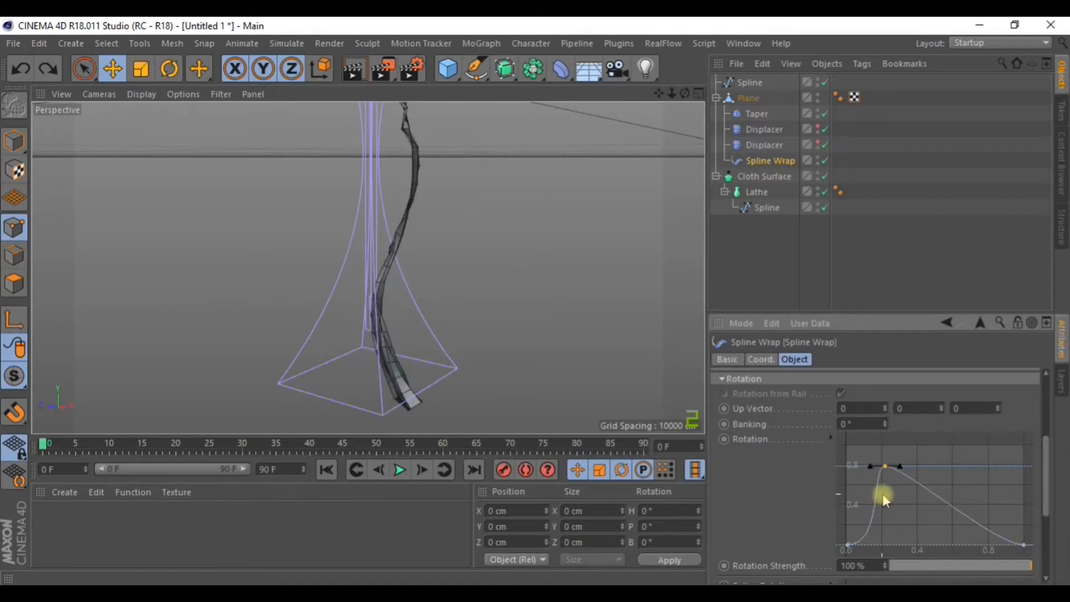
pyautogui.hotkey('ctrl', 'z')
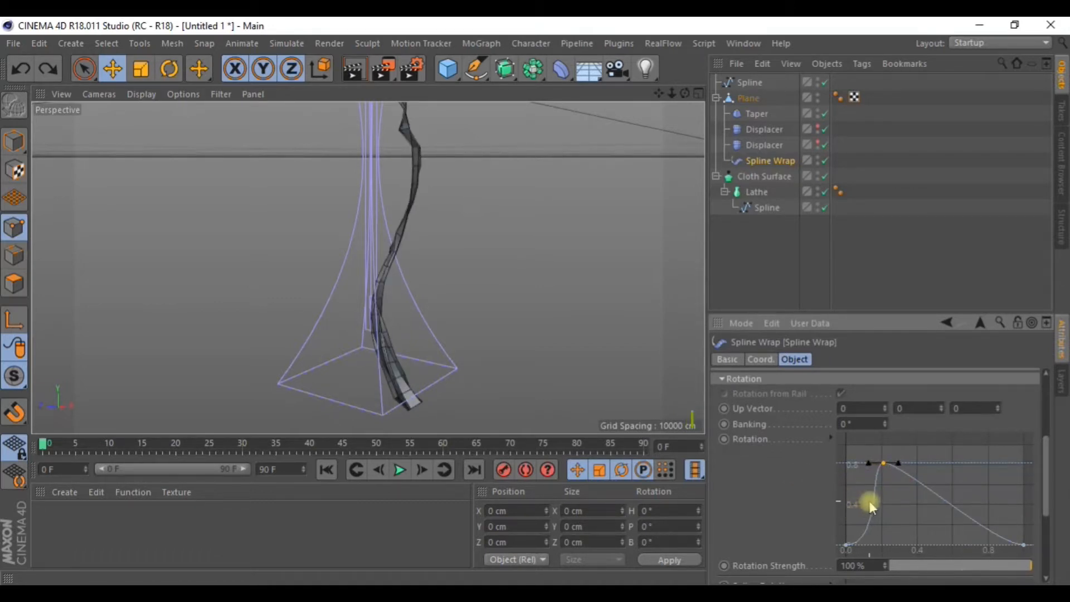
pyautogui.hotkey('ctrl', 'z')
pyautogui.moveTo(852, 513); pyautogui.dragTo(845, 453)
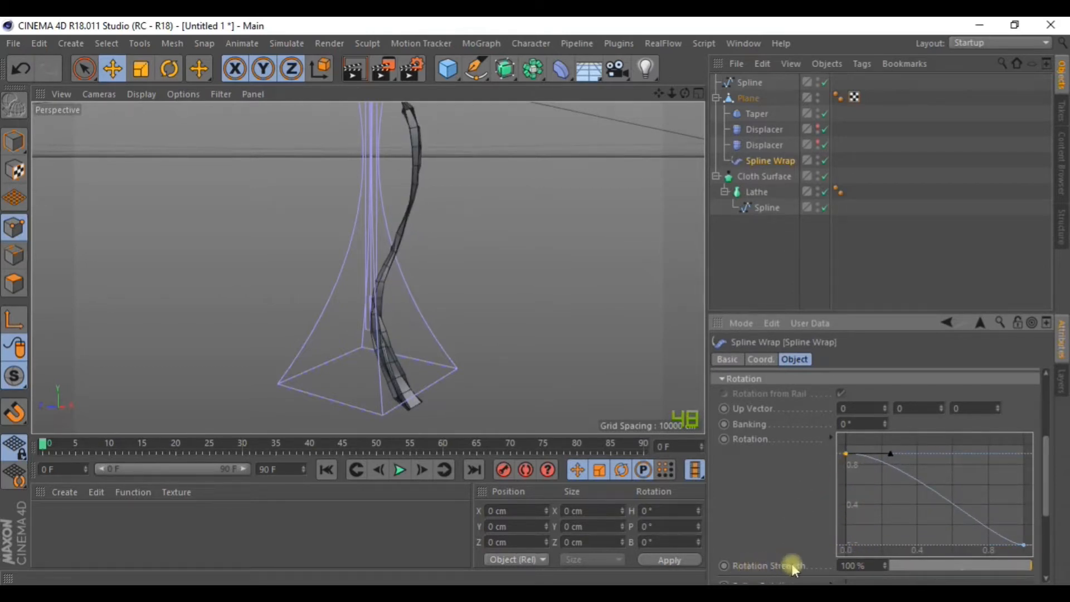
# Raise the Spline Wrap Rotation Strength to 595% for a much tighter ribbon twist.
pyautogui.moveTo(885, 566); pyautogui.dragTo(892, 566)
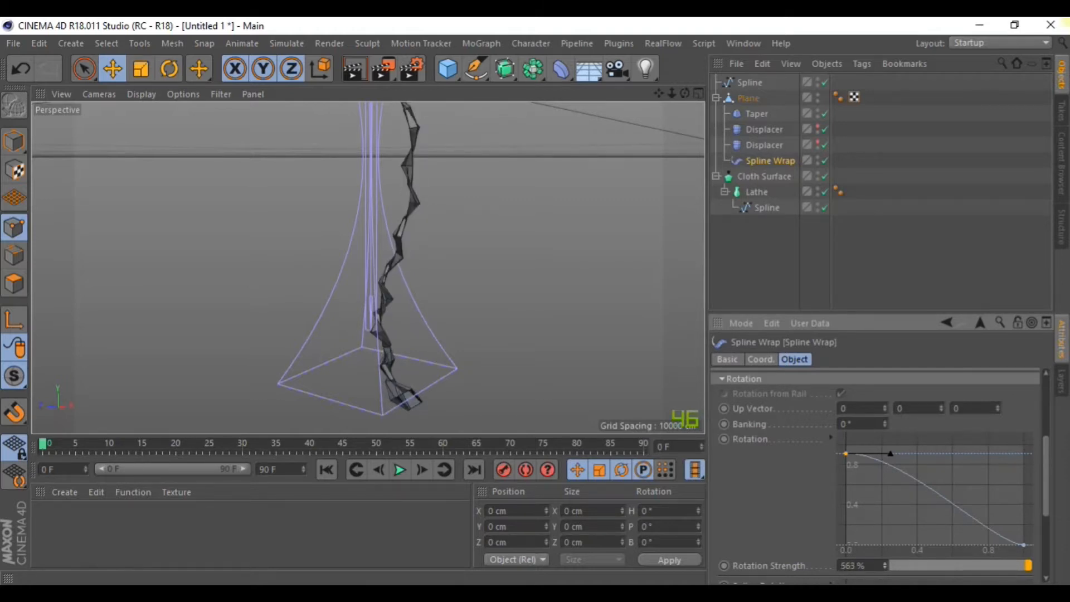
pyautogui.moveTo(885, 567); pyautogui.dragTo(888, 566)
pyautogui.keyDown('alt'); pyautogui.moveTo(325, 246); pyautogui.dragTo(524, 289); pyautogui.keyUp('alt')
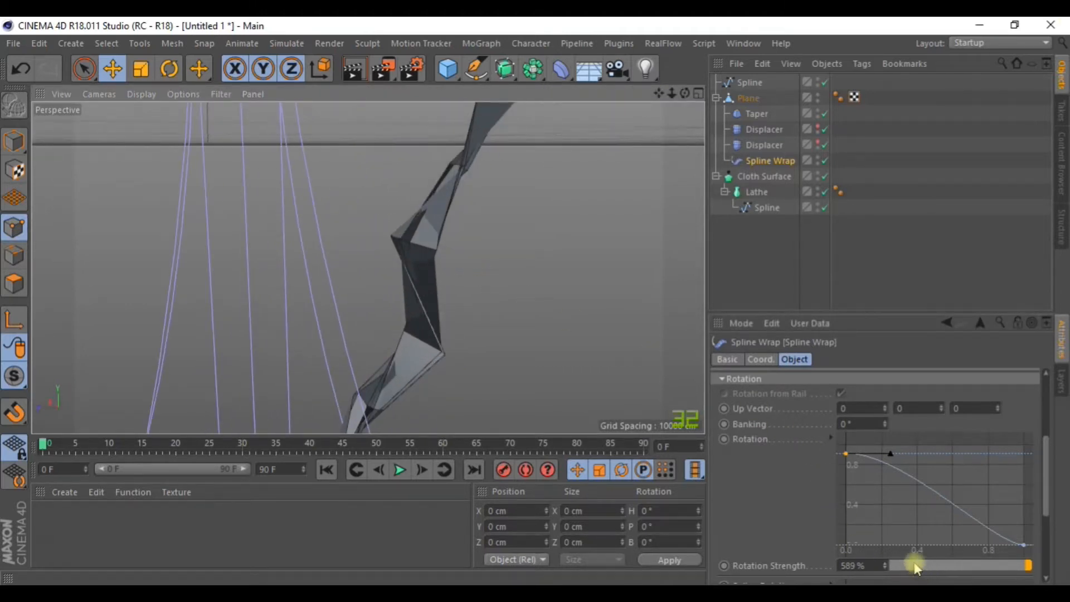
pyautogui.moveTo(885, 566)
pyautogui.mouseDown()
pyautogui.moveTo(239, 566)
pyautogui.moveTo(889, 565)
pyautogui.mouseUp()
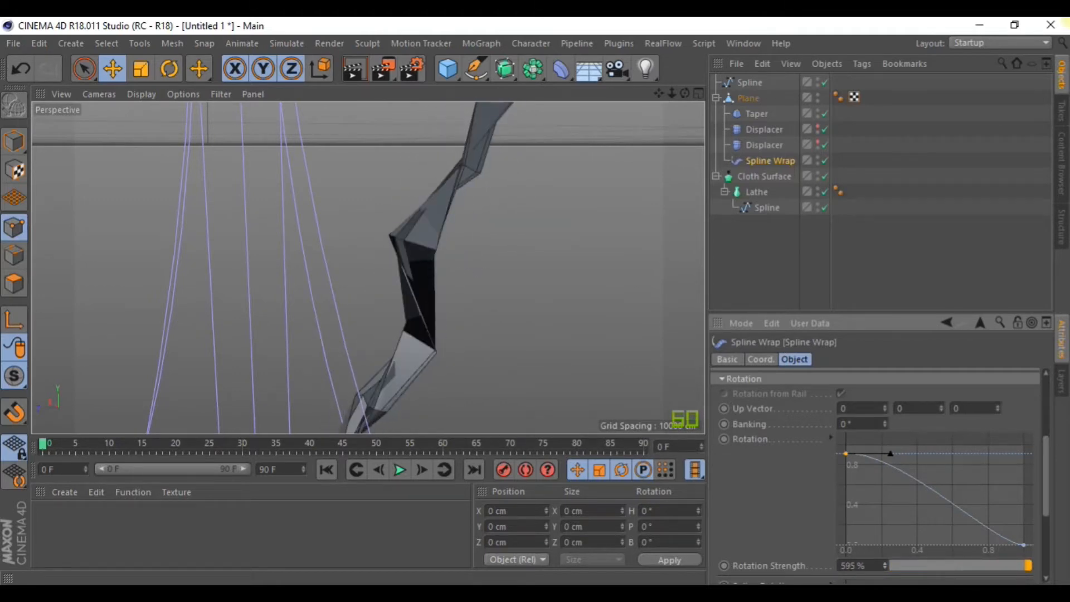
# Add a Subdivision Surface and put the Plane with its deformers inside it.
pyautogui.click(505, 68)
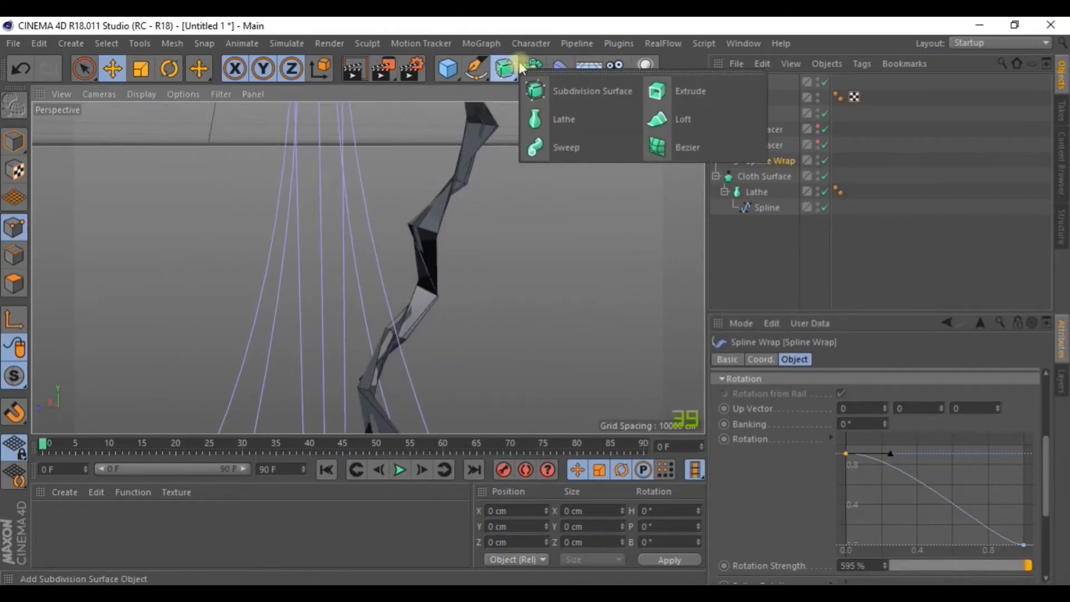
pyautogui.click(607, 89)
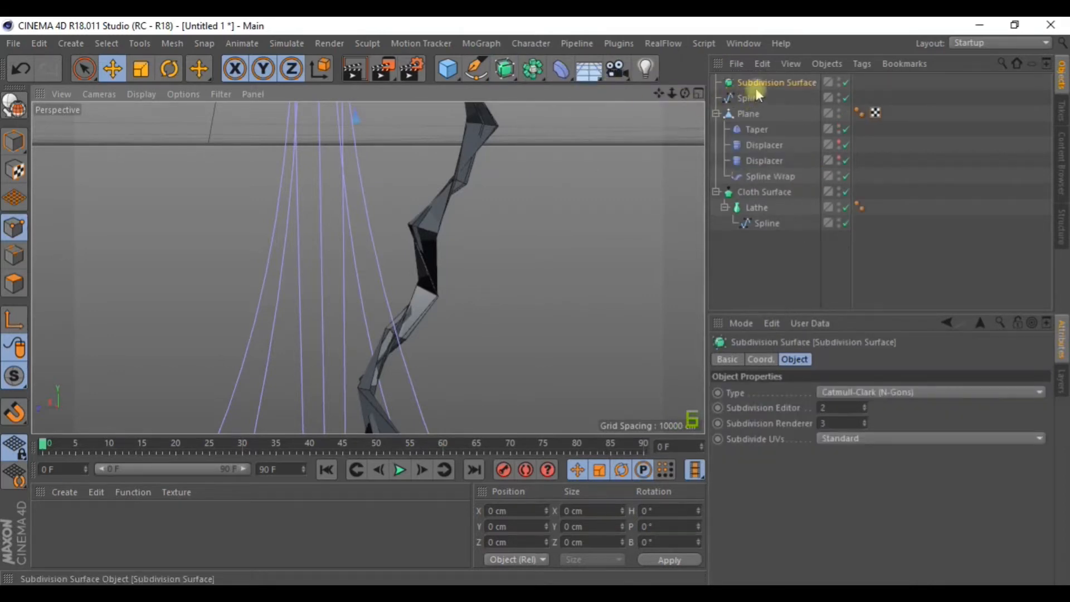
pyautogui.moveTo(743, 112); pyautogui.dragTo(764, 86)
pyautogui.scroll(-6, 572, 240)
pyautogui.keyDown('alt'); pyautogui.moveTo(566, 258); pyautogui.dragTo(674, 114); pyautogui.keyUp('alt')
pyautogui.scroll(5, 549, 183)
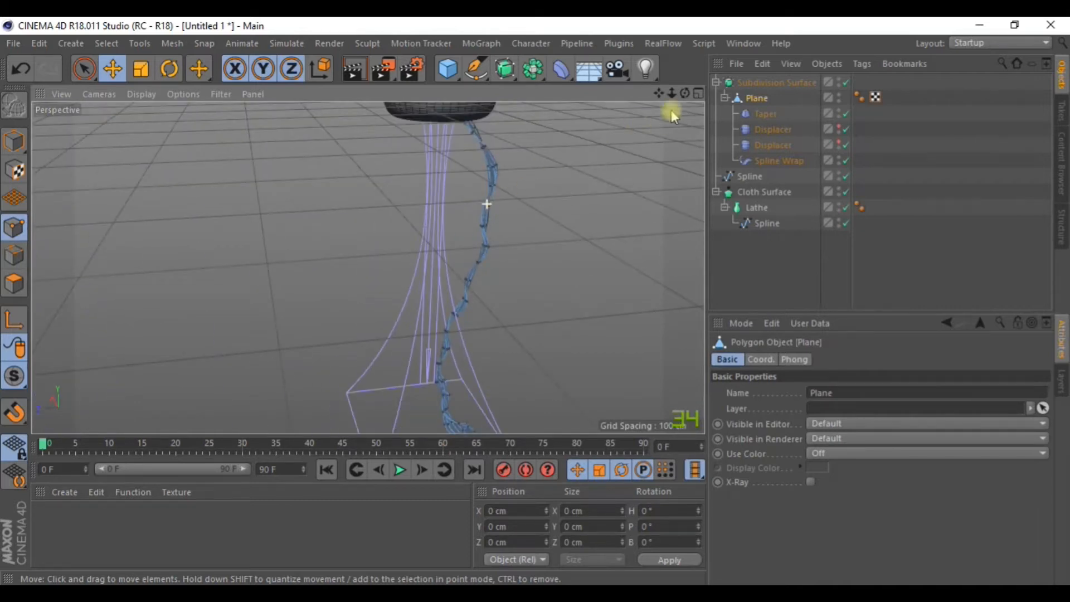
# Collapse the hierarchies, keep the Spline outside the Subdivision Surface, and select the Subdivision Surface.
pyautogui.click(725, 97)
pyautogui.click(716, 82)
pyautogui.click(737, 99)
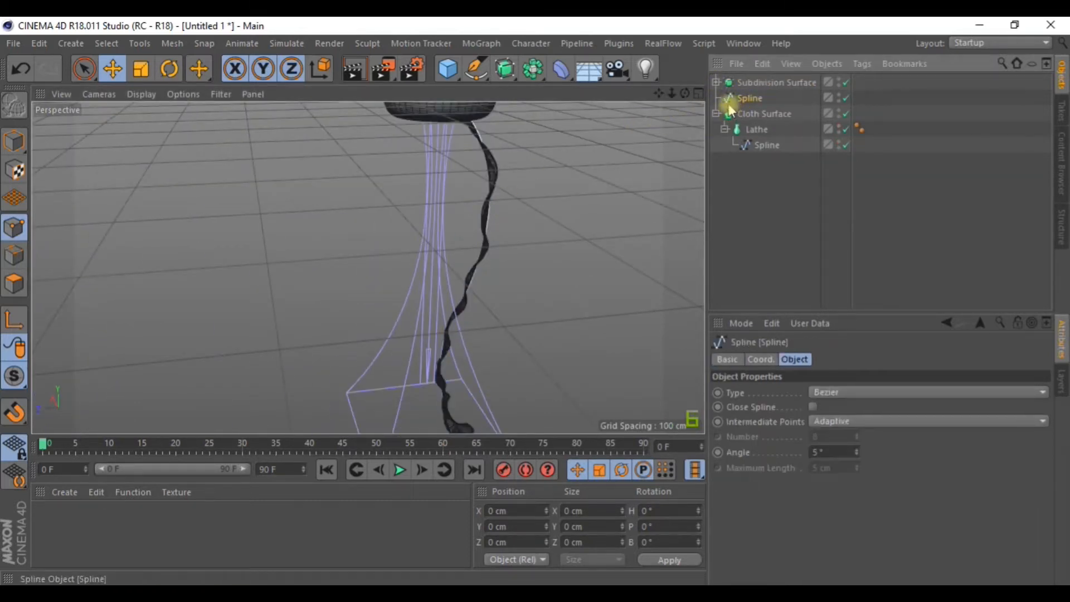
pyautogui.scroll(-3, 608, 176)
pyautogui.moveTo(749, 98); pyautogui.dragTo(764, 88)
pyautogui.hotkey('ctrl', 'z')
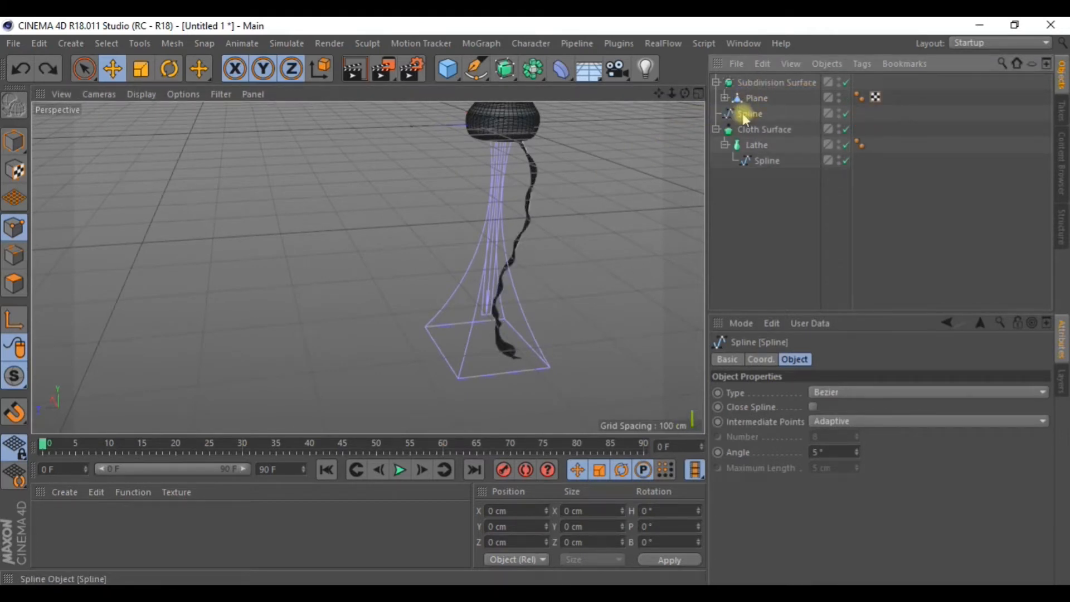
pyautogui.click(717, 83)
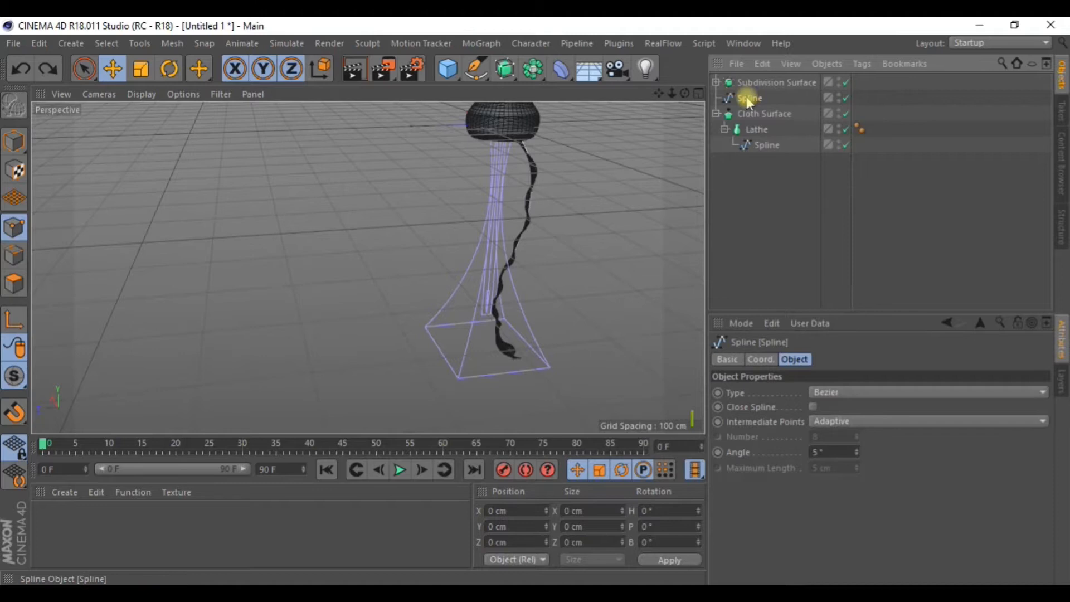
pyautogui.click(747, 83)
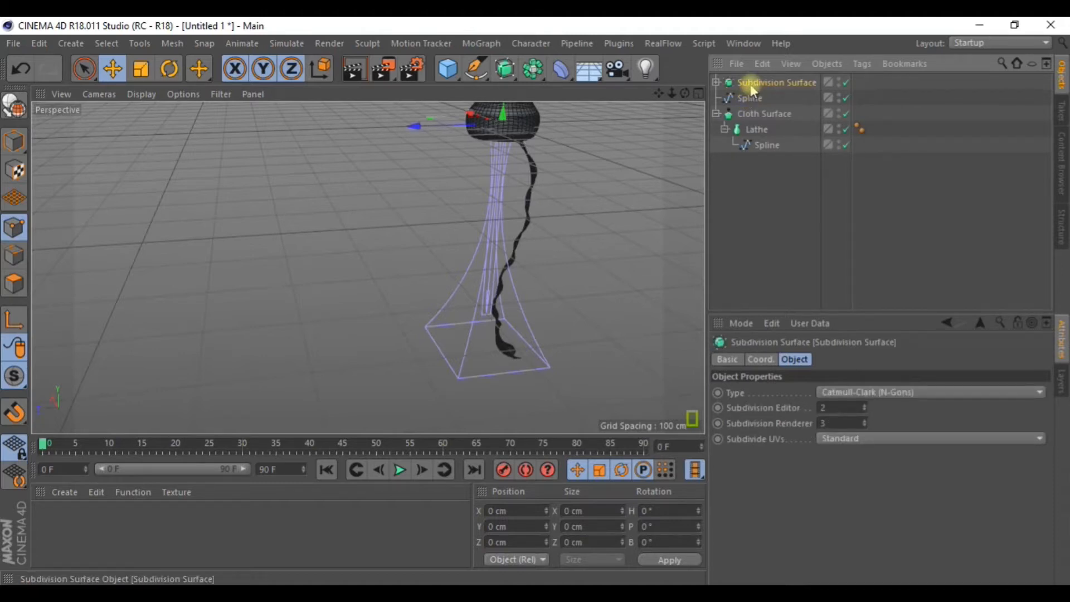
# Group the Subdivision Surface and Spline under a null named 'tentaculo'.
pyautogui.keyDown('ctrl'); pyautogui.click(747, 99); pyautogui.keyUp('ctrl')
pyautogui.rightClick(745, 99)
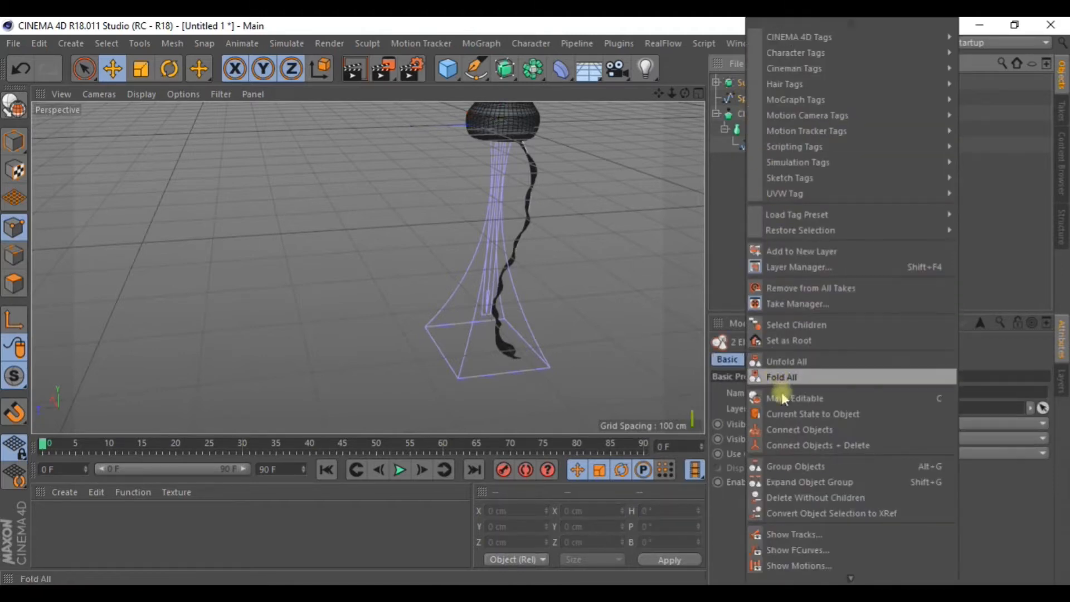
pyautogui.click(781, 468)
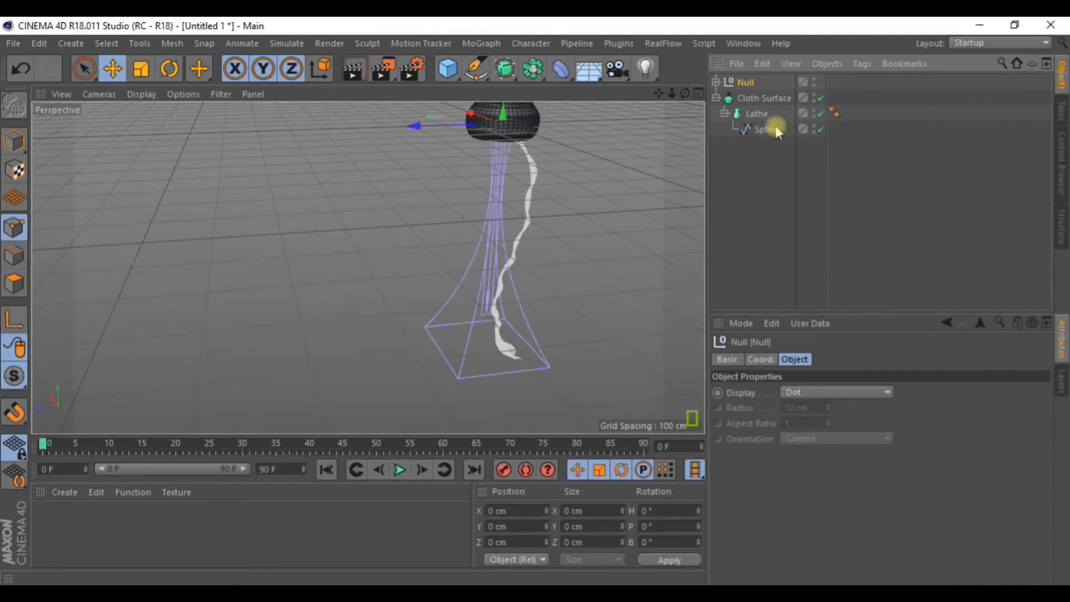
pyautogui.doubleClick(746, 82)
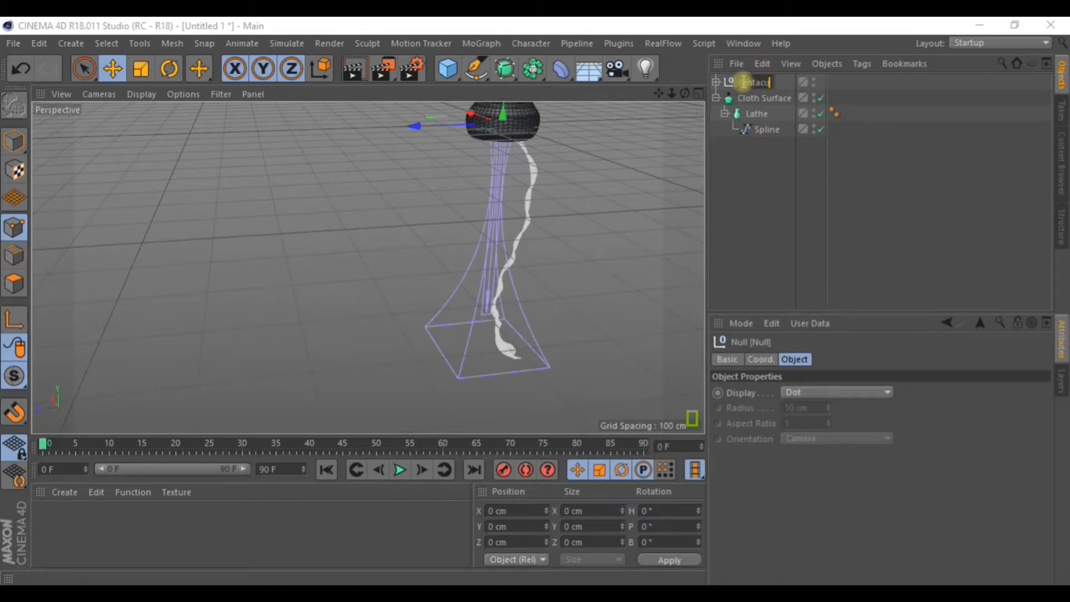
pyautogui.press('Return')
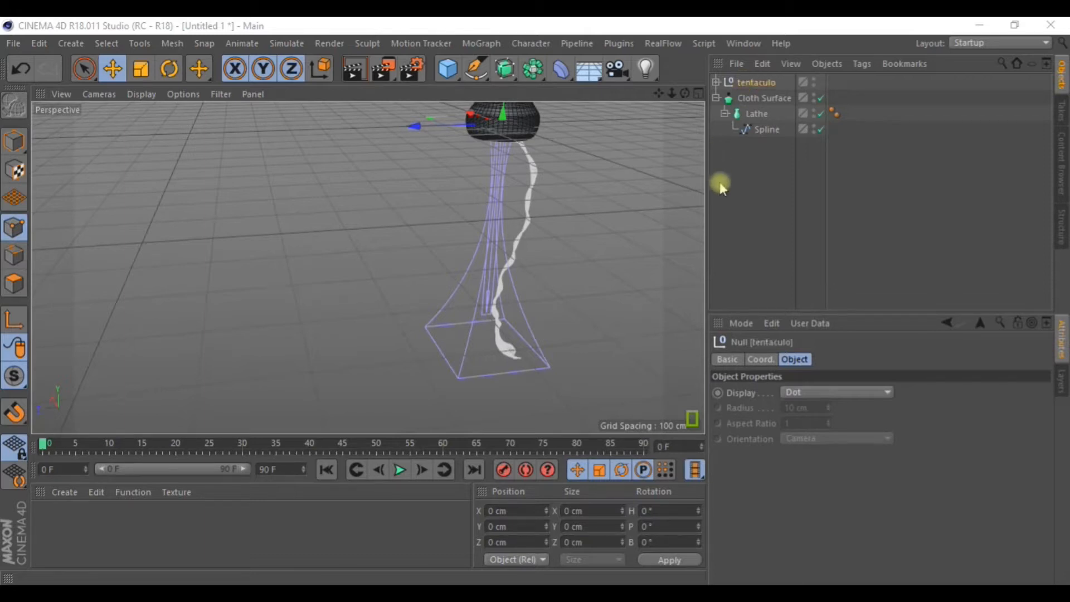
# Rename the Cloth Surface to 'cuerpo'.
pyautogui.click(716, 98)
pyautogui.doubleClick(755, 100)
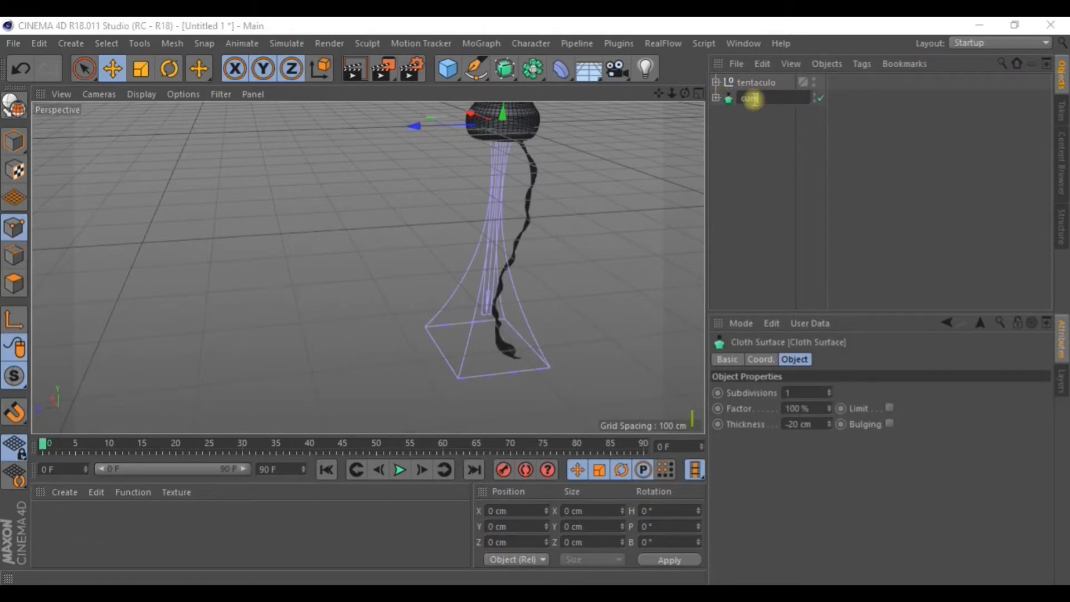
pyautogui.press('Return')
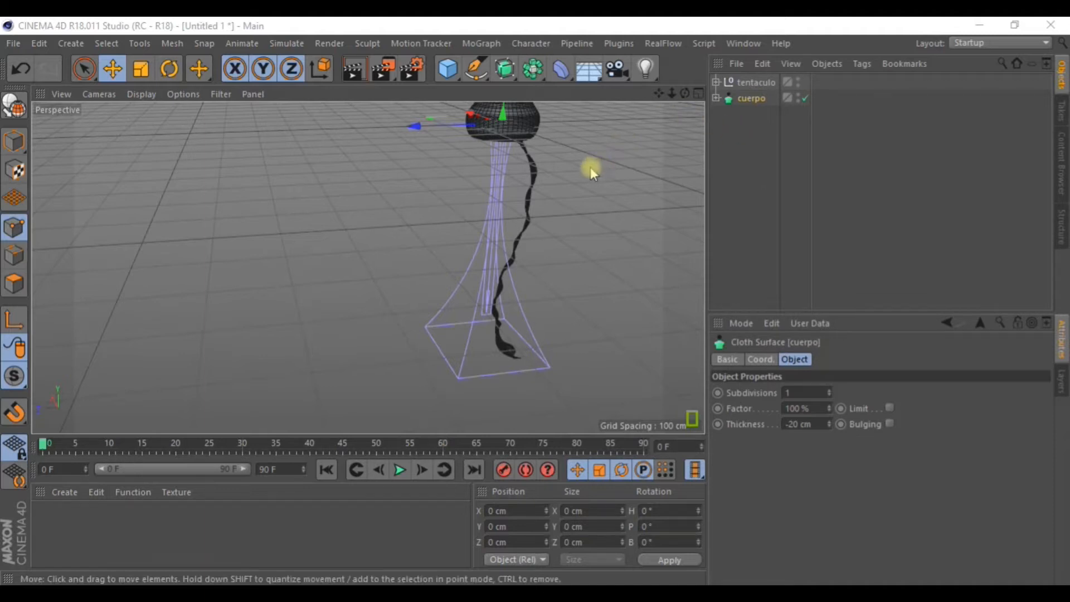
pyautogui.scroll(-2, 587, 173)
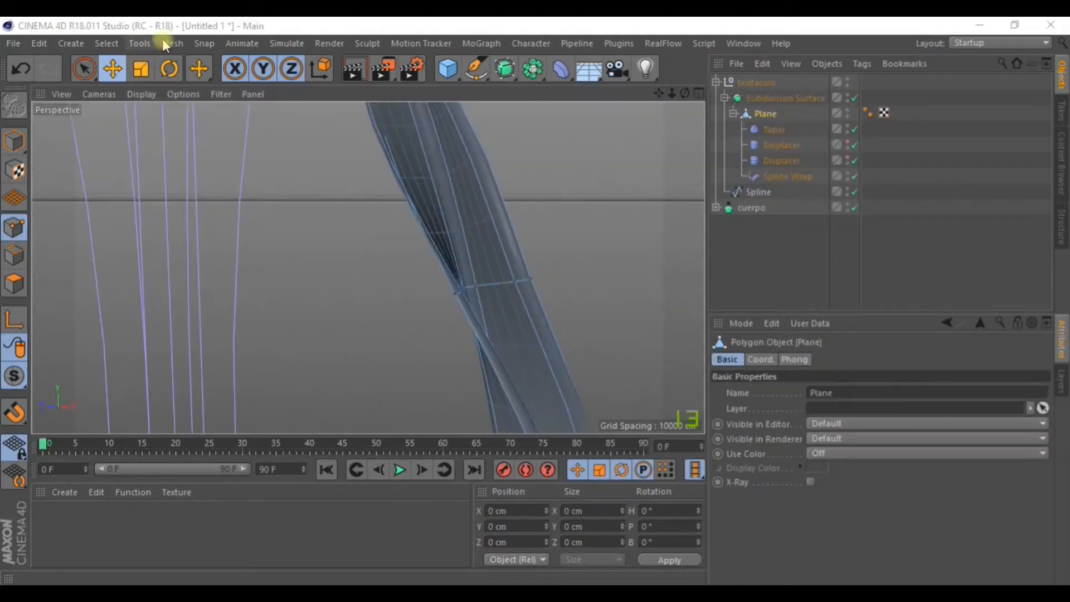
# Add a Cloth Surface containing tentaculo and give it -3 cm thickness.
pyautogui.click(287, 44)
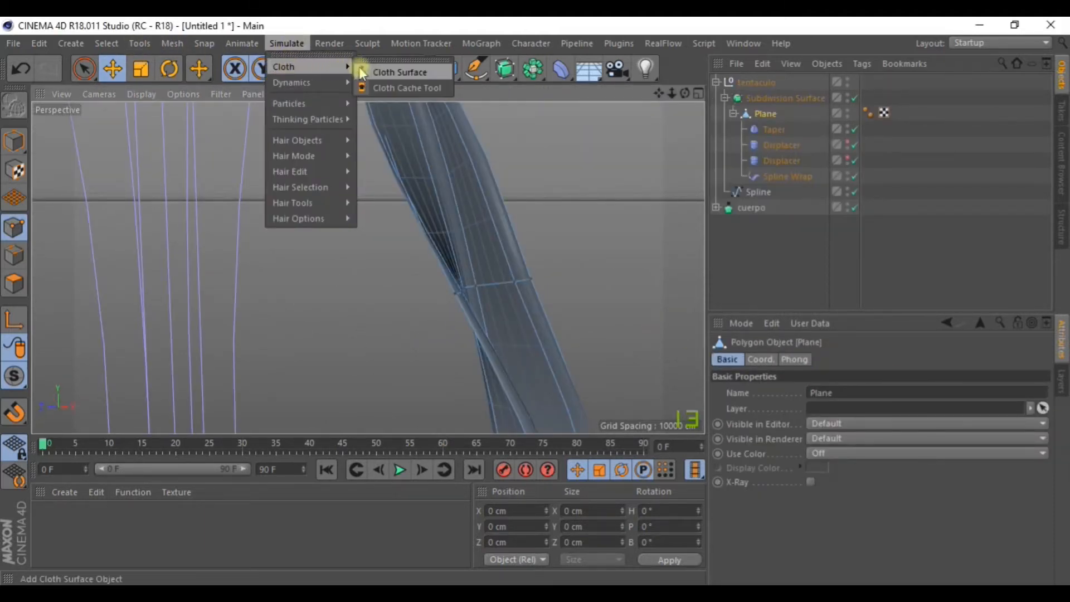
pyautogui.click(393, 78)
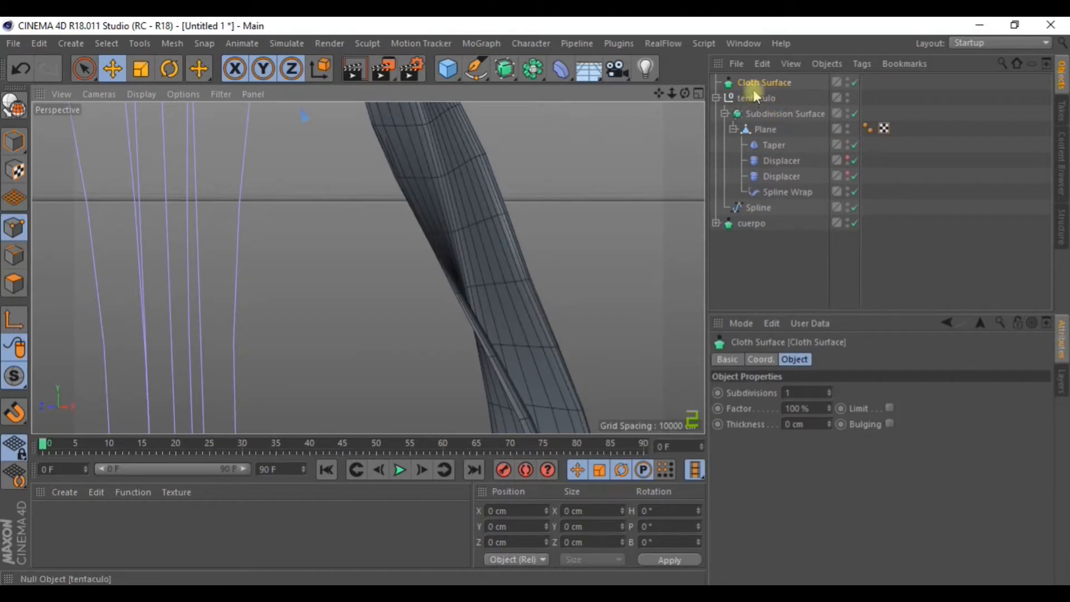
pyautogui.click(718, 100)
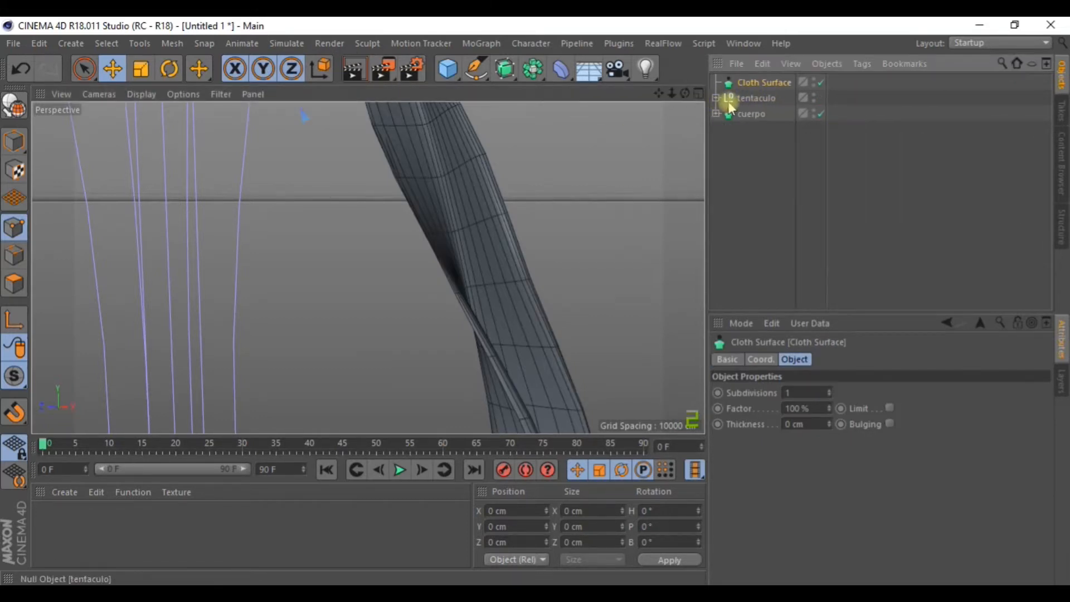
pyautogui.moveTo(759, 88); pyautogui.dragTo(757, 84)
pyautogui.click(757, 85)
pyautogui.moveTo(831, 429); pyautogui.dragTo(831, 431)
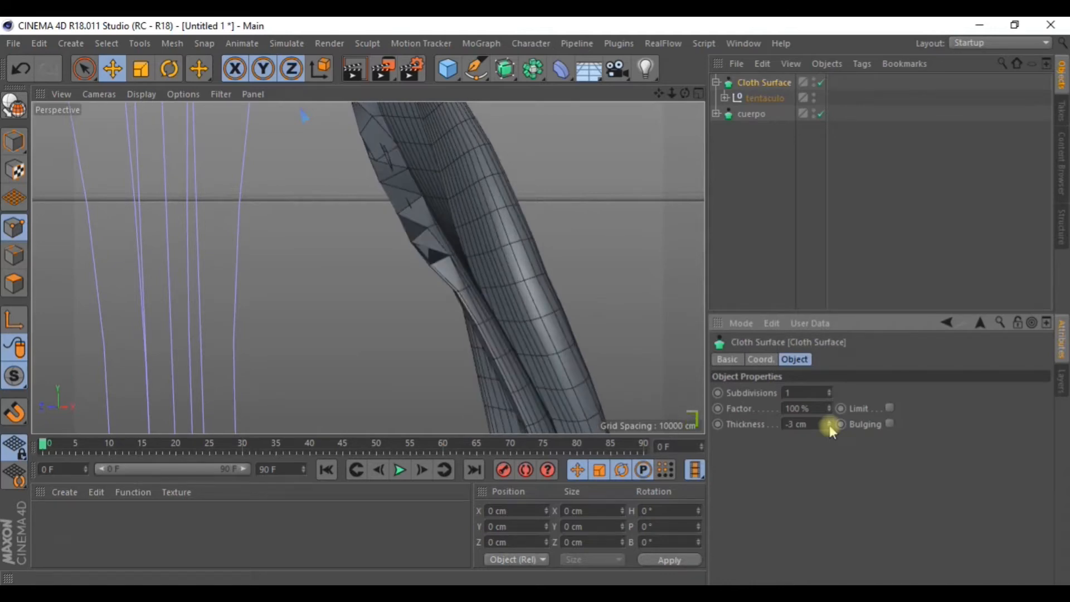
pyautogui.scroll(-5, 656, 306)
pyautogui.keyDown('alt'); pyautogui.moveTo(520, 275); pyautogui.dragTo(481, 221); pyautogui.keyUp('alt')
pyautogui.moveTo(658, 94); pyautogui.dragTo(577, 4)
pyautogui.moveTo(543, 253)
pyautogui.keyDown('alt'); pyautogui.mouseDown()
pyautogui.moveTo(549, 330)
pyautogui.moveTo(557, 242)
pyautogui.mouseUp(); pyautogui.keyUp('alt')
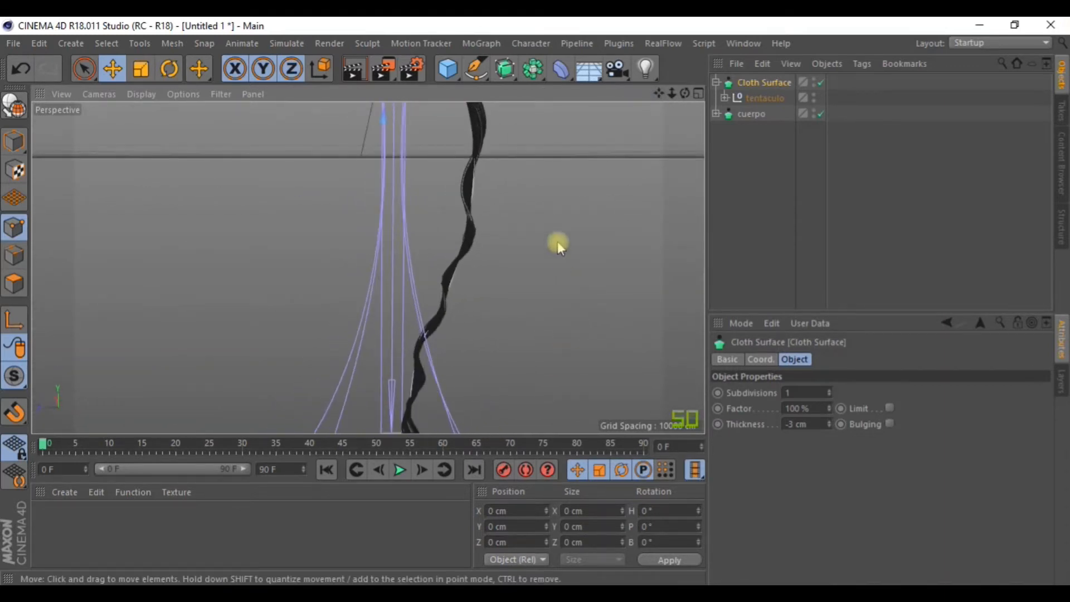
# Lower the tentacle Subdivision Surface's editor subdivision from 2 to 1.
pyautogui.click(717, 84)
pyautogui.moveTo(567, 217)
pyautogui.keyDown('alt'); pyautogui.mouseDown()
pyautogui.moveTo(557, 226)
pyautogui.moveTo(576, 261)
pyautogui.moveTo(495, 271)
pyautogui.moveTo(576, 275)
pyautogui.mouseUp(); pyautogui.keyUp('alt')
pyautogui.keyDown('alt'); pyautogui.moveTo(576, 275); pyautogui.dragTo(817, 327, button='right'); pyautogui.keyUp('alt')
pyautogui.keyDown('alt'); pyautogui.moveTo(474, 240); pyautogui.dragTo(519, 245); pyautogui.keyUp('alt')
pyautogui.click(716, 83)
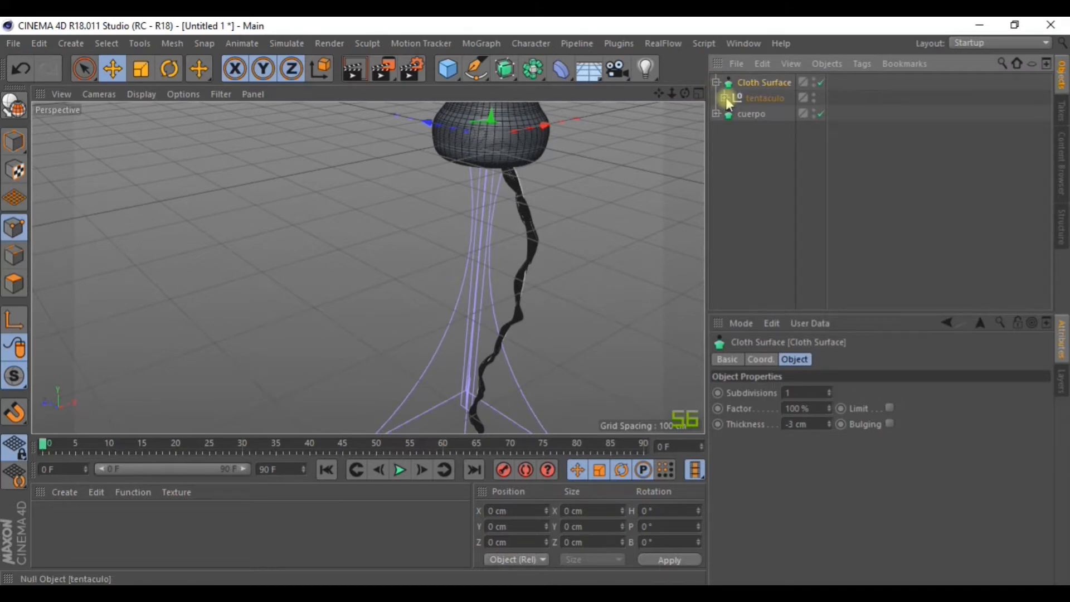
pyautogui.click(724, 99)
pyautogui.click(791, 117)
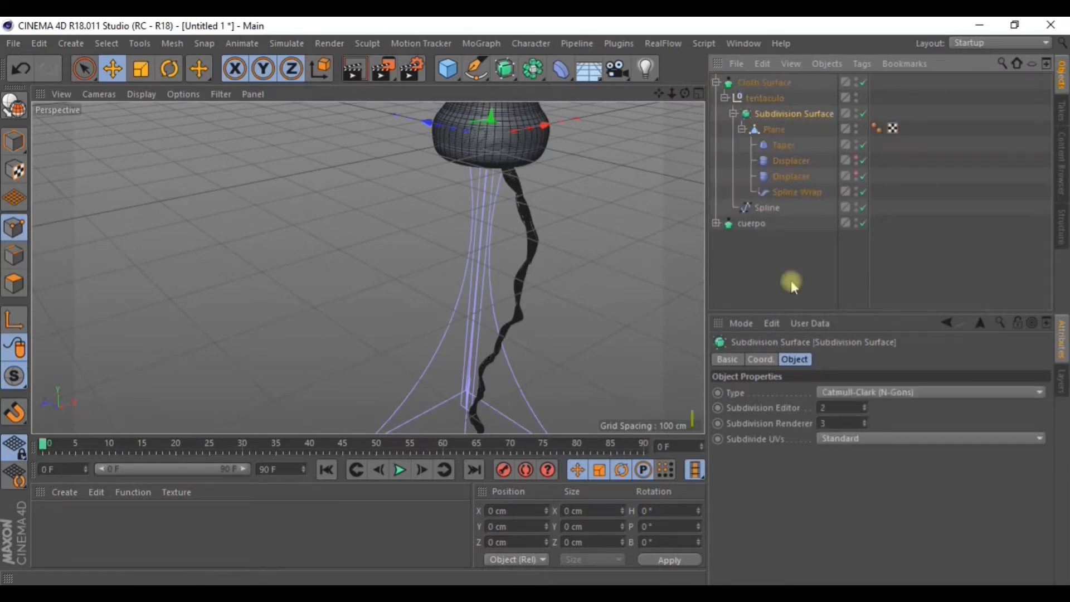
pyautogui.click(866, 412)
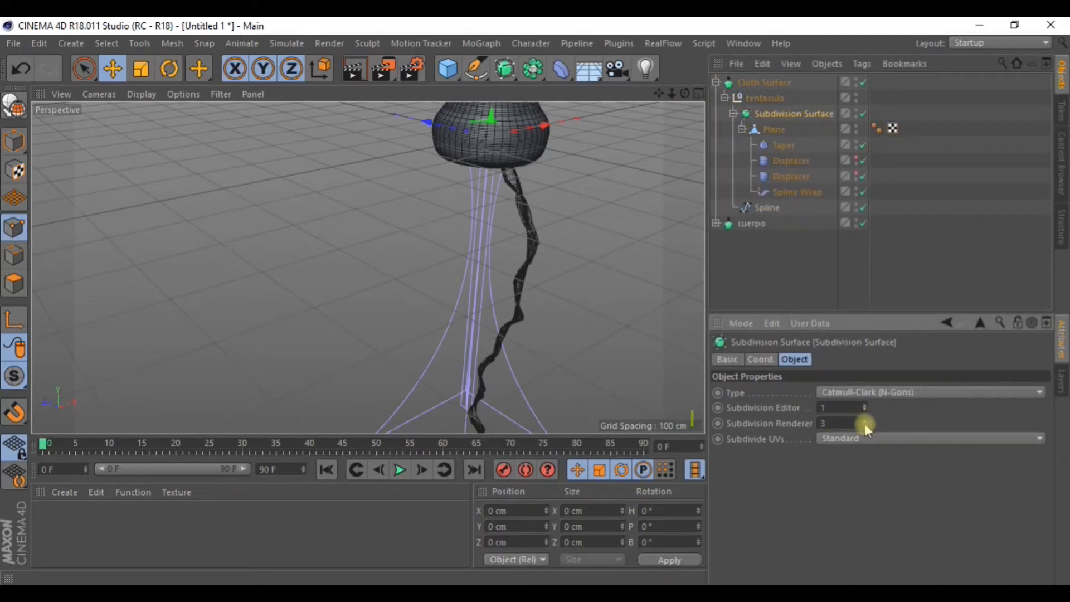
pyautogui.keyDown('alt'); pyautogui.moveTo(596, 232); pyautogui.dragTo(712, 141); pyautogui.keyUp('alt')
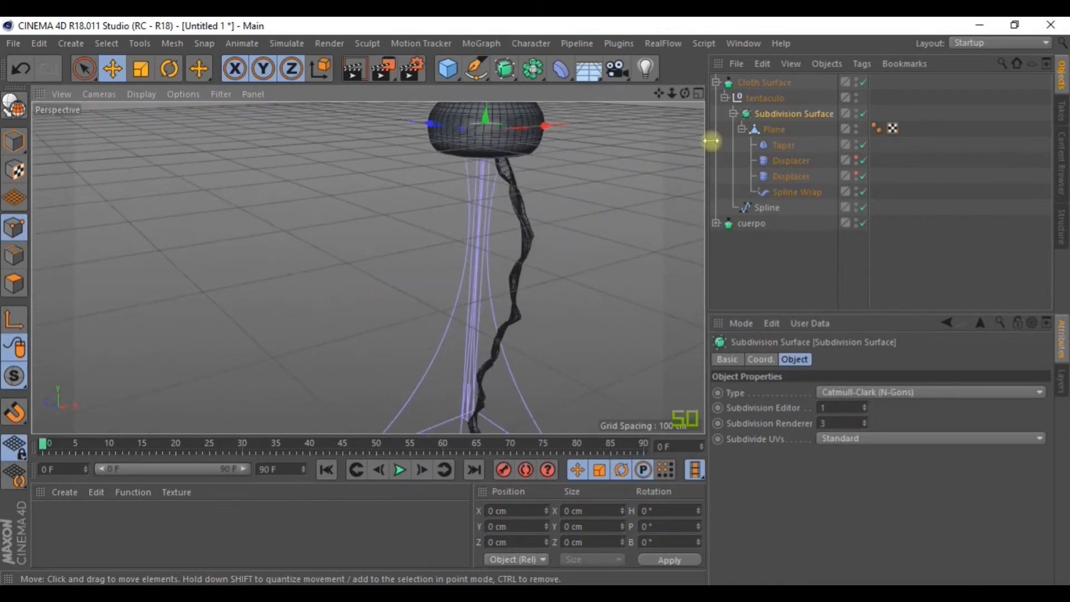
# Rename the new Cloth Surface to 'tentacle'.
pyautogui.click(725, 98)
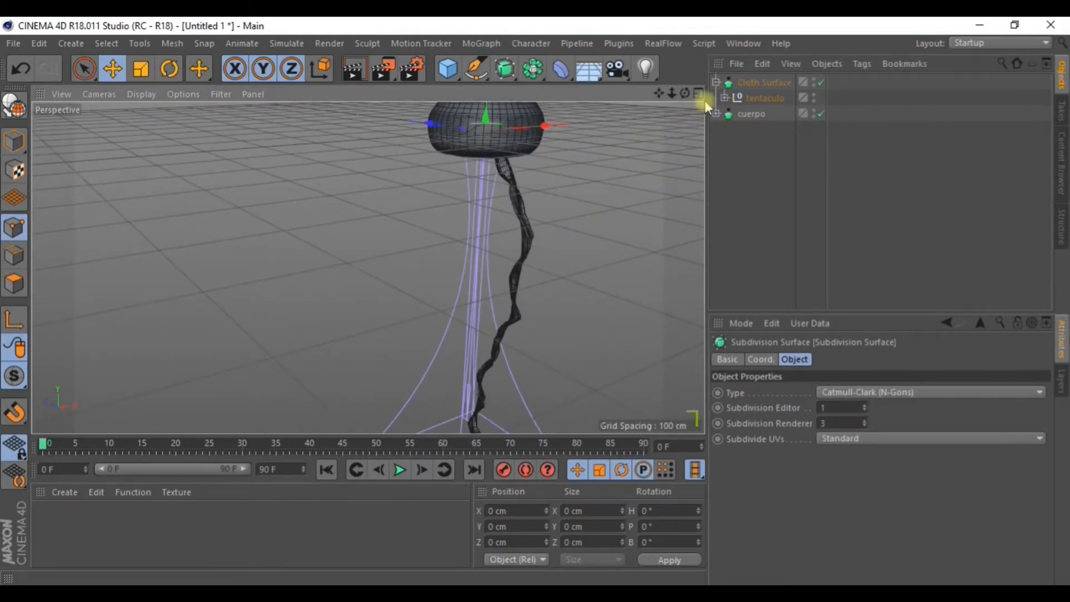
pyautogui.moveTo(724, 98); pyautogui.dragTo(718, 85)
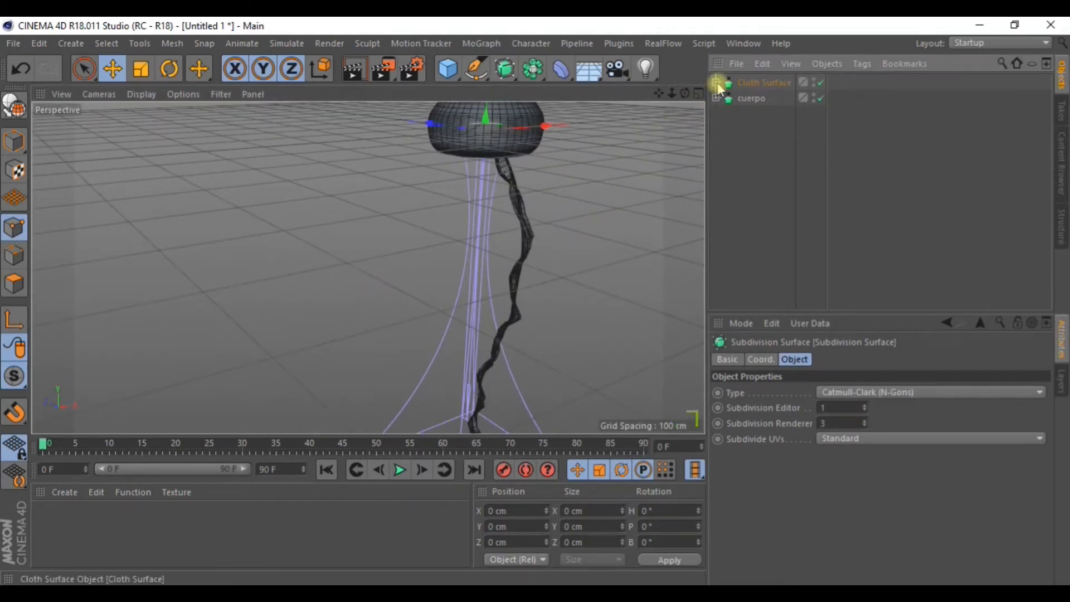
pyautogui.click(753, 83)
pyautogui.doubleClick(753, 82)
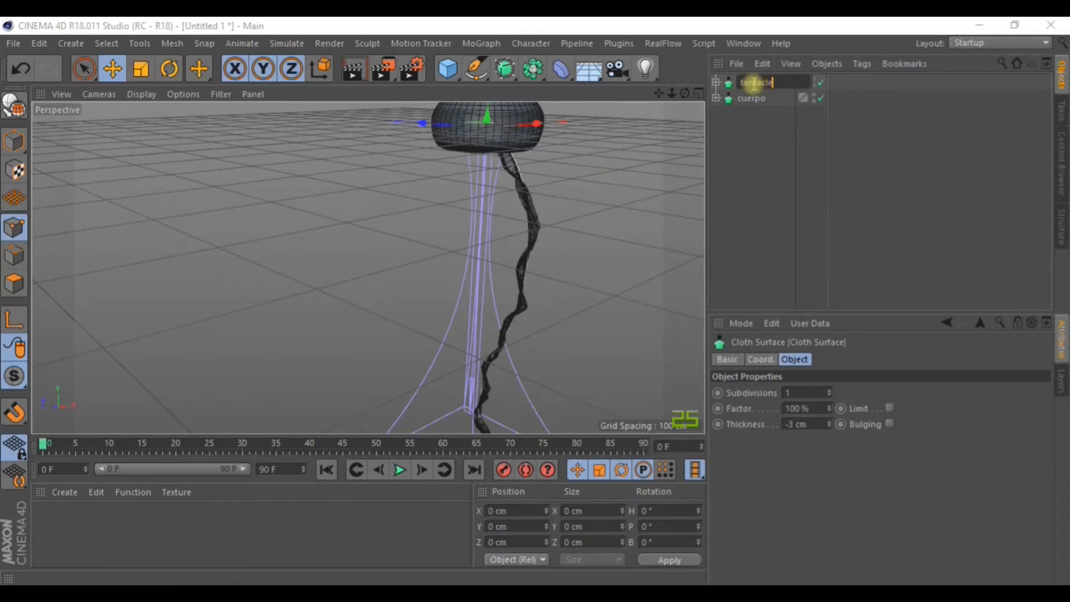
pyautogui.press('Return')
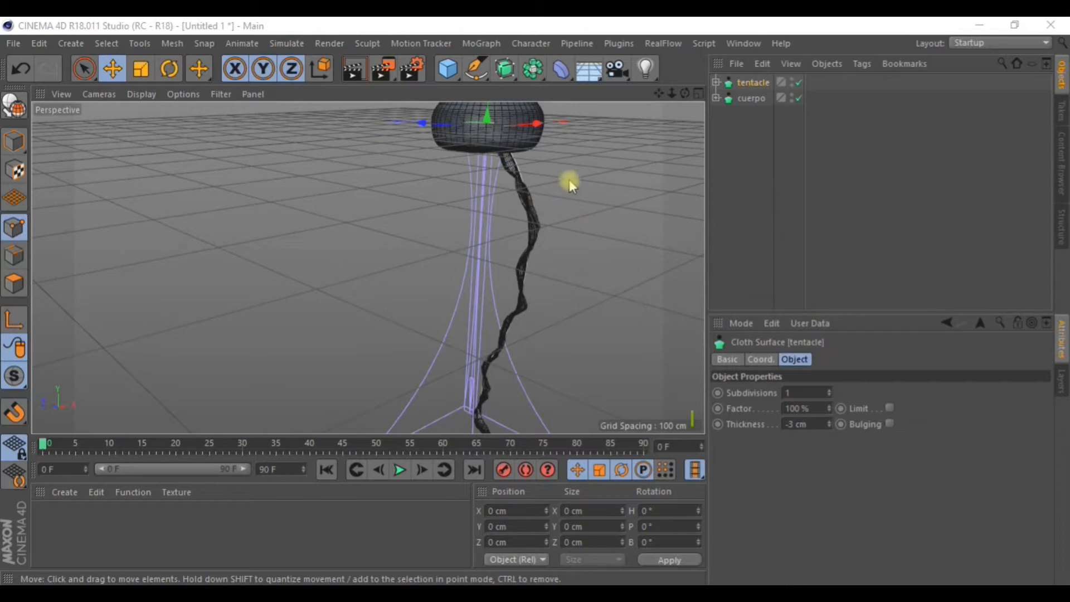
pyautogui.keyDown('alt'); pyautogui.moveTo(559, 188); pyautogui.dragTo(533, 164); pyautogui.keyUp('alt')
pyautogui.click(752, 85)
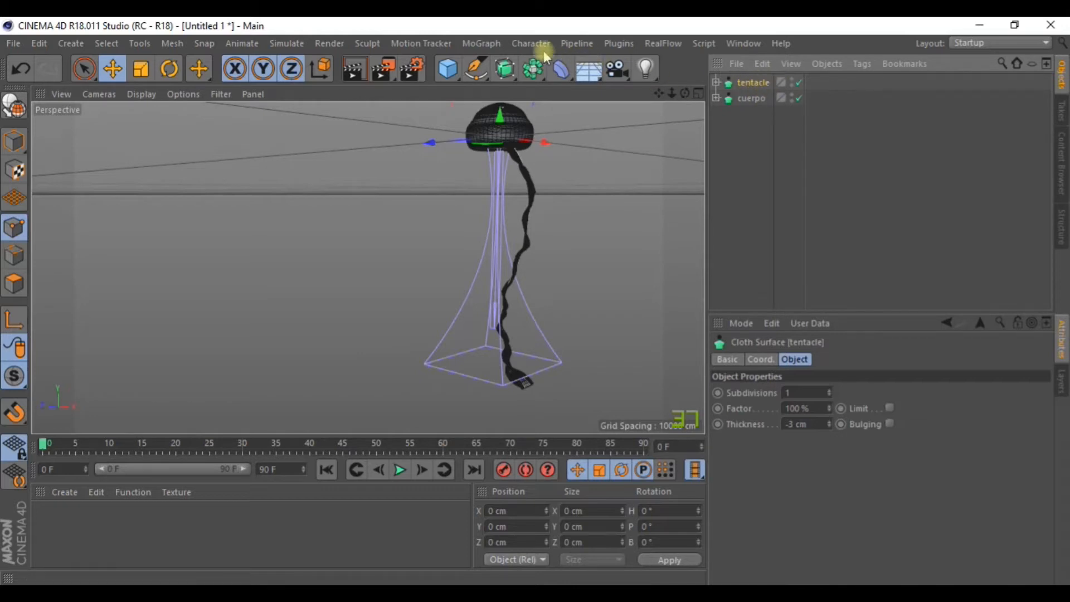
pyautogui.click(532, 69)
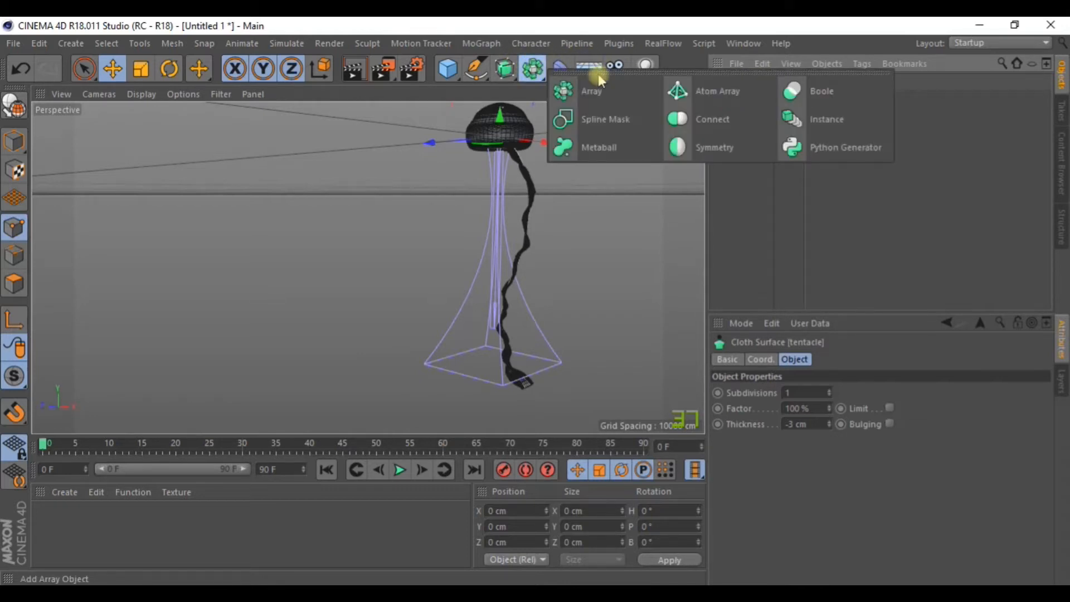
# Create an Instance of tentacle, rotate it about -70° and move it about 49 cm along X.
pyautogui.click(828, 118)
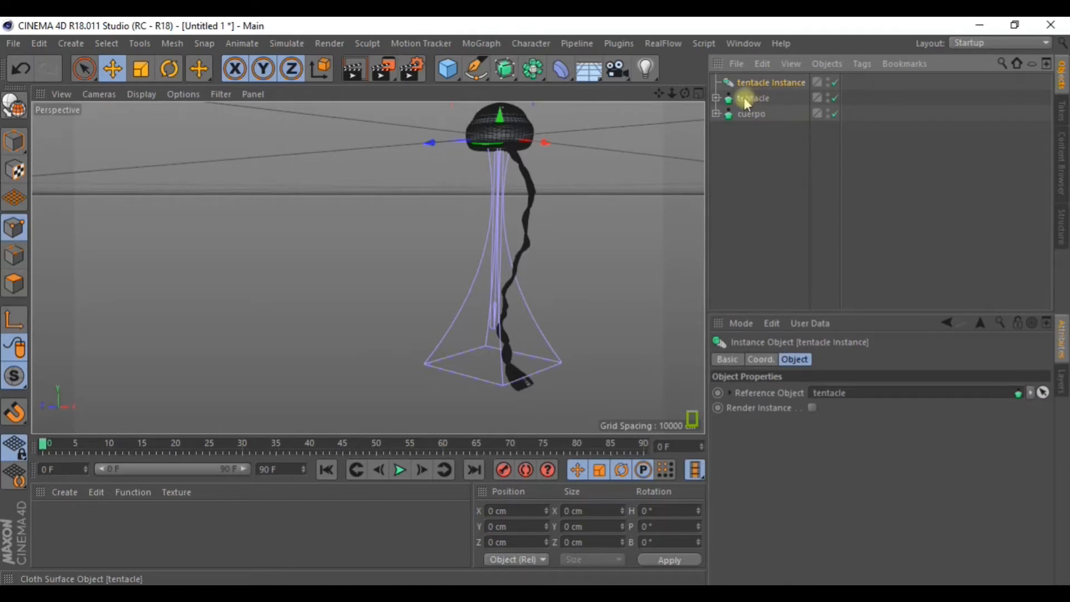
pyautogui.keyDown('alt'); pyautogui.moveTo(544, 192); pyautogui.dragTo(554, 224); pyautogui.keyUp('alt')
pyautogui.moveTo(577, 160); pyautogui.dragTo(552, 240)
pyautogui.click(170, 69)
pyautogui.moveTo(529, 194); pyautogui.dragTo(360, 167)
pyautogui.moveTo(481, 191); pyautogui.dragTo(495, 195)
pyautogui.keyDown('alt'); pyautogui.moveTo(549, 240); pyautogui.dragTo(389, 181); pyautogui.keyUp('alt')
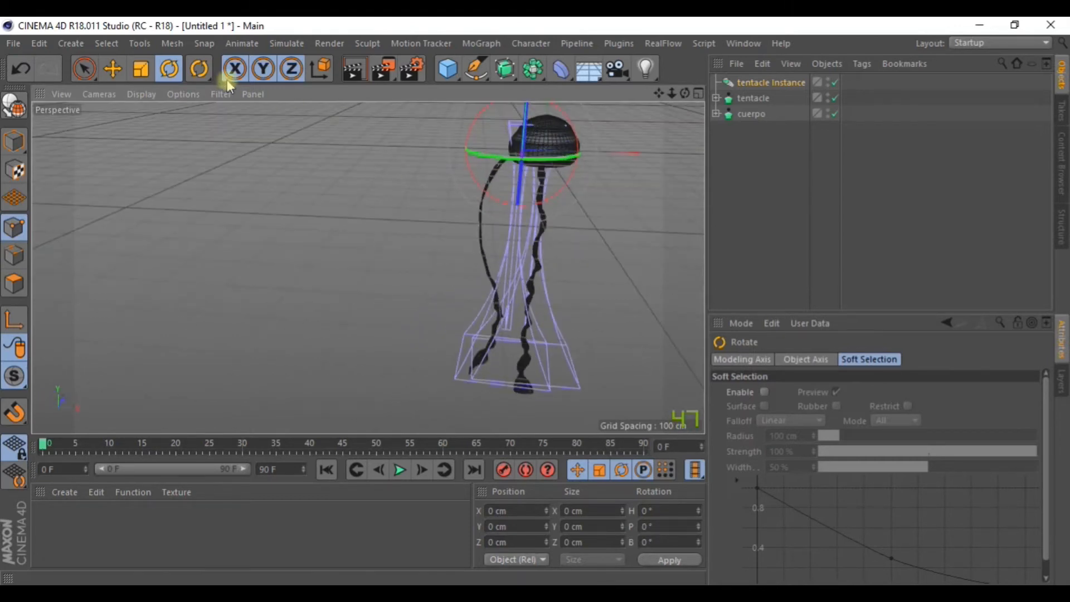
pyautogui.click(111, 69)
pyautogui.moveTo(609, 155); pyautogui.dragTo(616, 152)
pyautogui.keyDown('alt'); pyautogui.moveTo(606, 218); pyautogui.dragTo(671, 160); pyautogui.keyUp('alt')
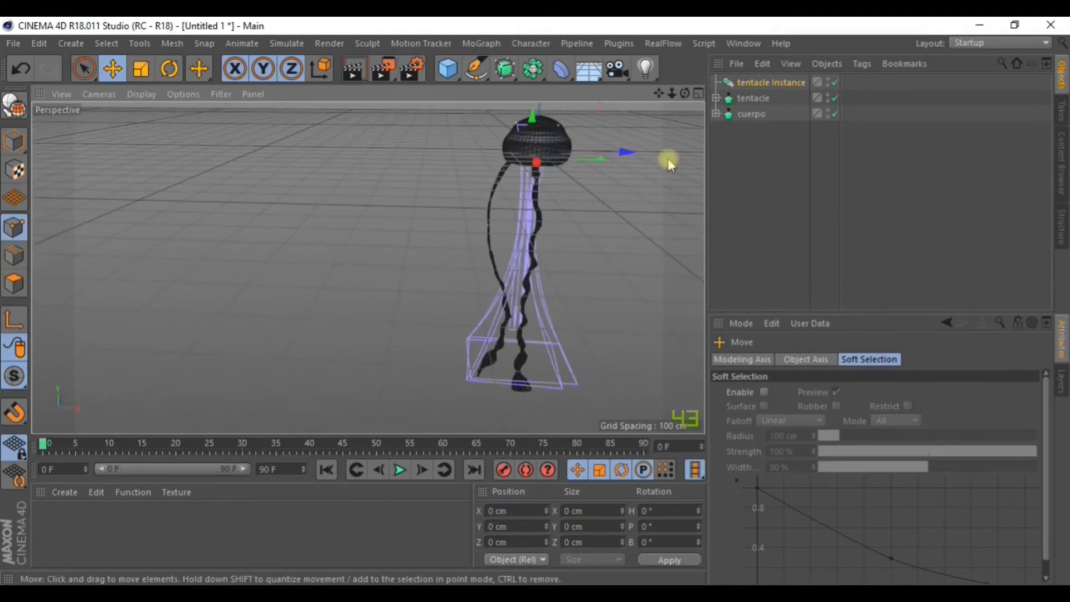
# Duplicate the instance, rotate the copy about 94° and move it about 62 cm along X.
pyautogui.rightClick(785, 80)
pyautogui.click(756, 99)
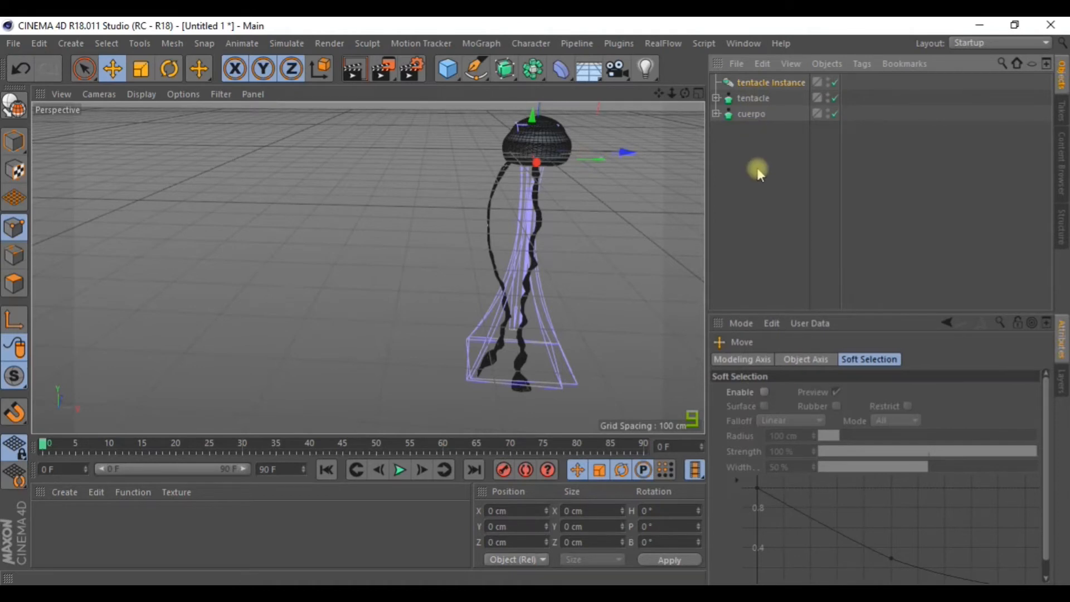
pyautogui.hotkey('ctrl', 'c')
pyautogui.hotkey('ctrl', 'v')
pyautogui.press('r')
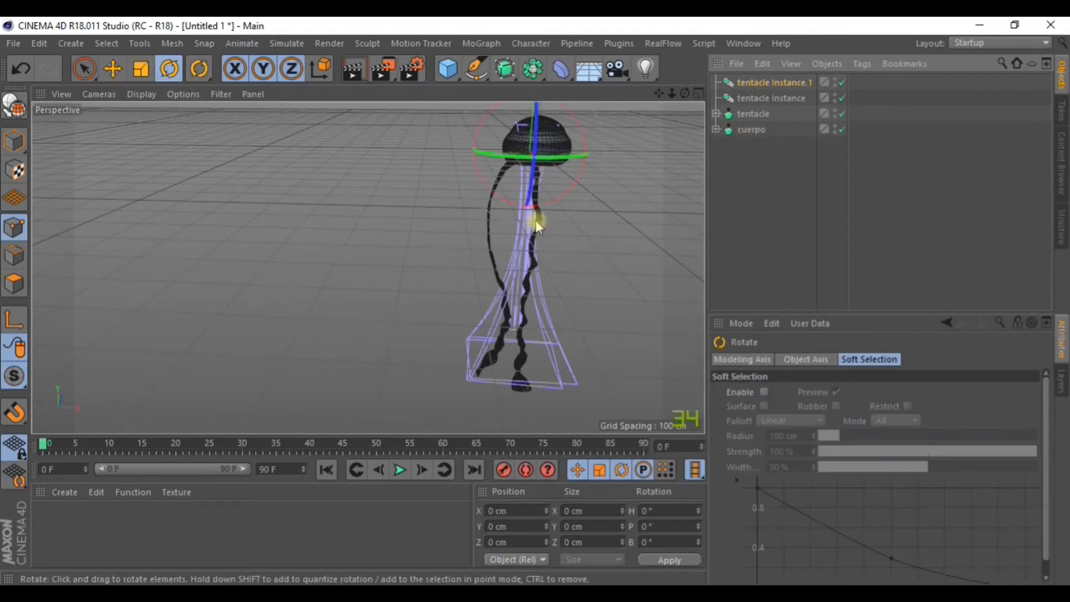
pyautogui.keyDown('alt'); pyautogui.moveTo(530, 226); pyautogui.dragTo(490, 262); pyautogui.keyUp('alt')
pyautogui.moveTo(566, 167); pyautogui.dragTo(1069, 22)
pyautogui.click(112, 68)
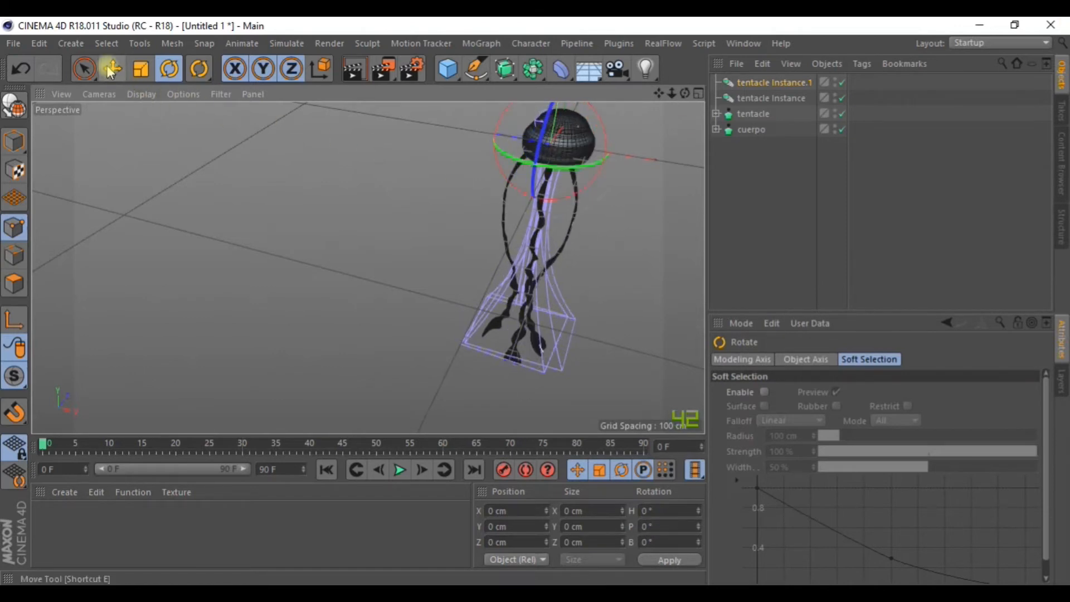
pyautogui.moveTo(467, 128); pyautogui.dragTo(507, 155)
pyautogui.scroll(3, 507, 155)
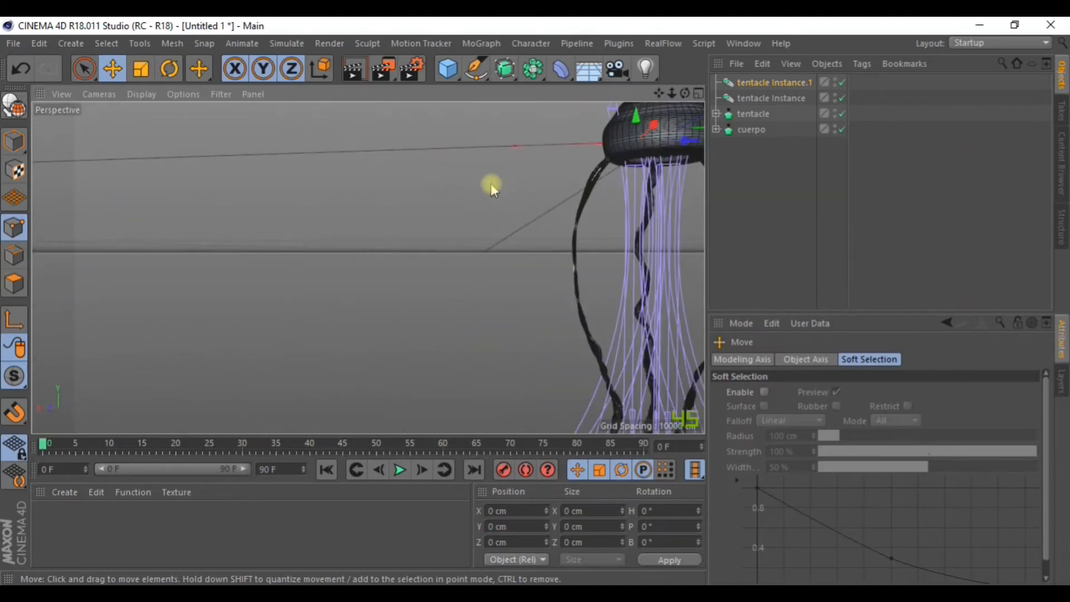
pyautogui.moveTo(658, 93); pyautogui.dragTo(485, 108)
pyautogui.keyDown('alt'); pyautogui.moveTo(485, 109); pyautogui.dragTo(701, 170); pyautogui.keyUp('alt')
pyautogui.click(791, 83)
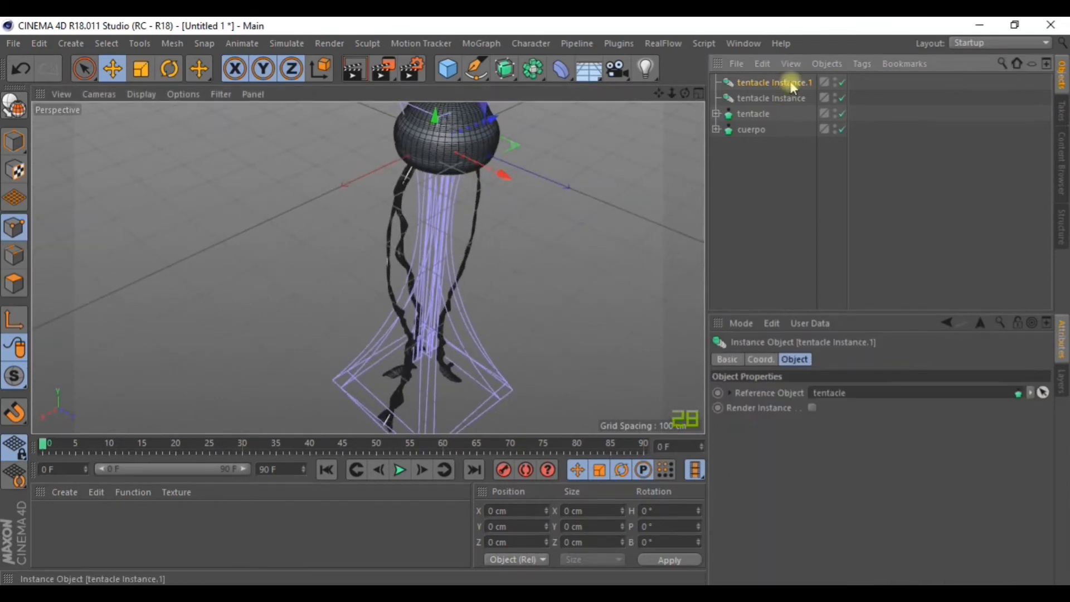
# Paste another tentacle instance, pitch it about 71° and shift it beside the bell.
pyautogui.hotkey('ctrl', 'v')
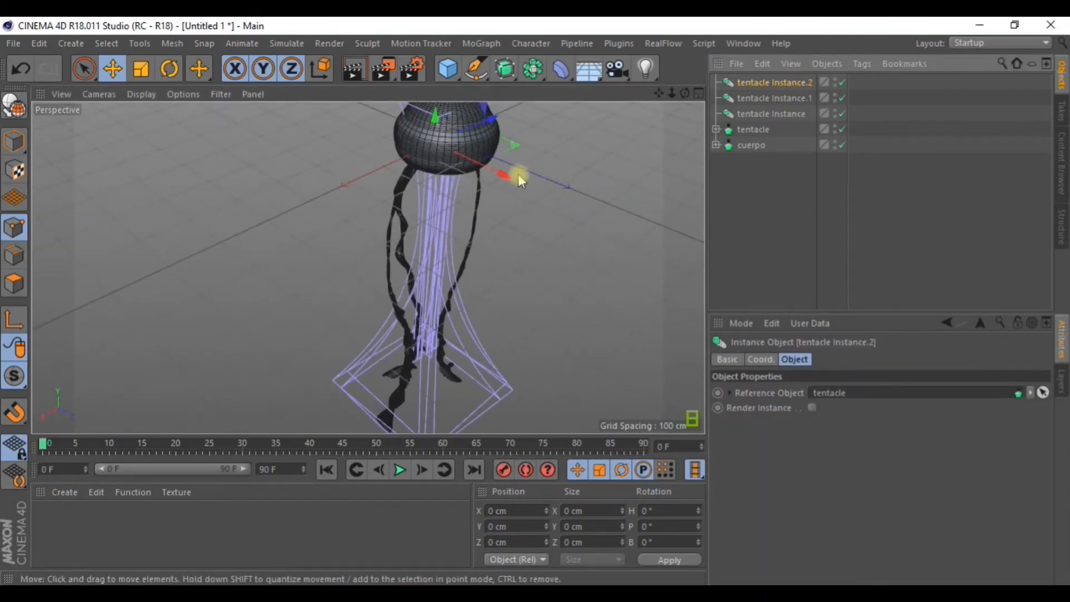
pyautogui.click(165, 68)
pyautogui.moveTo(410, 166); pyautogui.dragTo(575, 164)
pyautogui.click(113, 66)
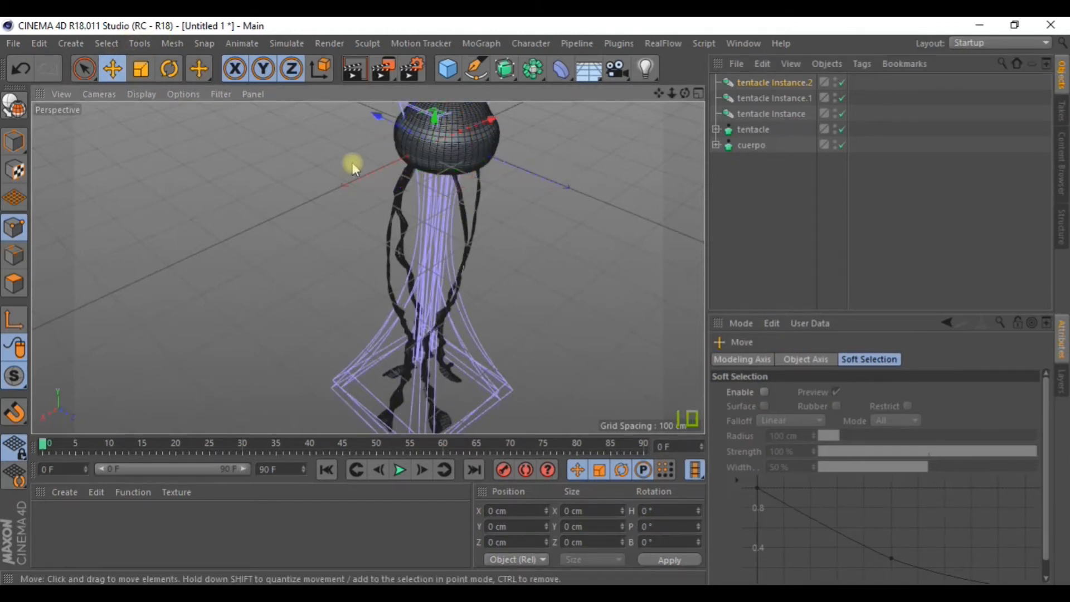
pyautogui.keyDown('alt'); pyautogui.moveTo(369, 187); pyautogui.dragTo(412, 153); pyautogui.keyUp('alt')
pyautogui.moveTo(329, 142); pyautogui.dragTo(500, 202)
pyautogui.moveTo(581, 156); pyautogui.dragTo(594, 153)
pyautogui.keyDown('alt'); pyautogui.moveTo(521, 217); pyautogui.dragTo(659, 211); pyautogui.keyUp('alt')
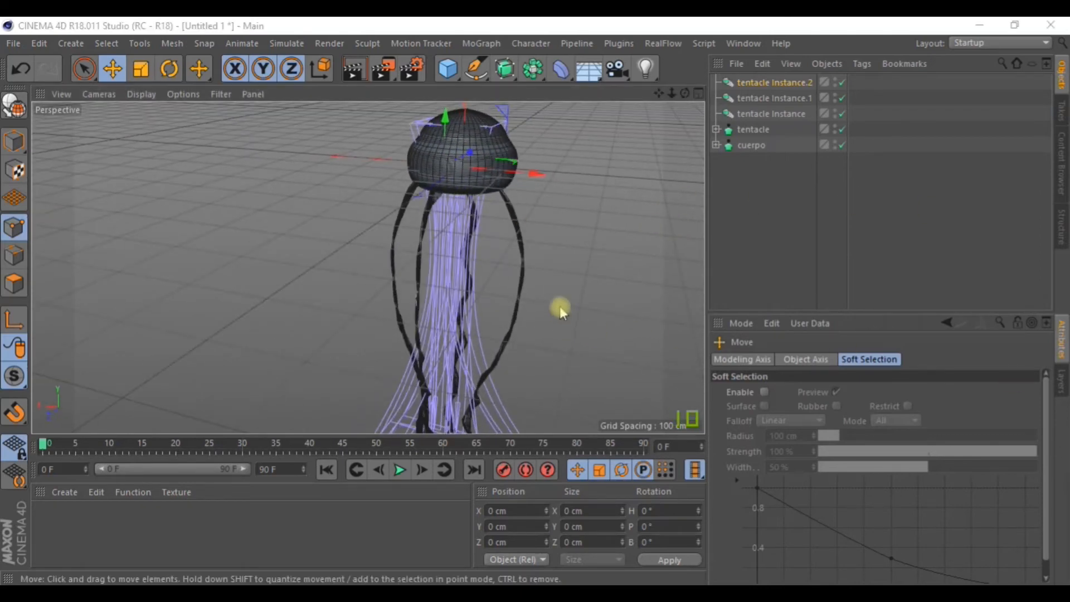
pyautogui.keyDown('alt'); pyautogui.moveTo(557, 311); pyautogui.dragTo(588, 244); pyautogui.keyUp('alt')
# Copy tentacle Instance.2 into Instance.3, tilt it about 30° and position it around the bell.
pyautogui.click(774, 89)
pyautogui.hotkey('ctrl', 'c')
pyautogui.hotkey('ctrl', 'v')
pyautogui.keyDown('alt'); pyautogui.moveTo(555, 195); pyautogui.dragTo(544, 241); pyautogui.keyUp('alt')
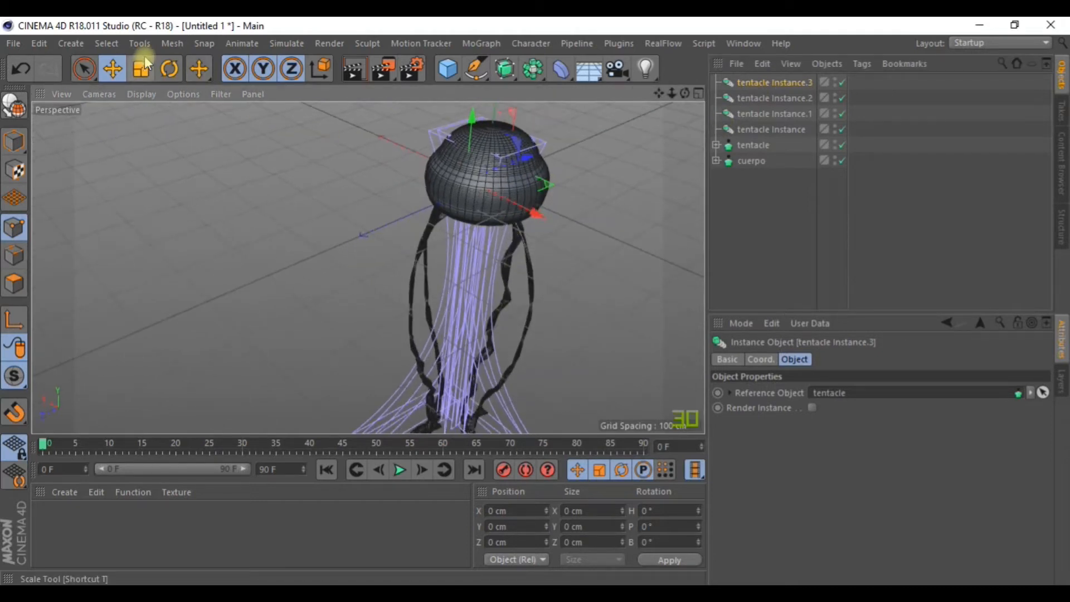
pyautogui.click(169, 68)
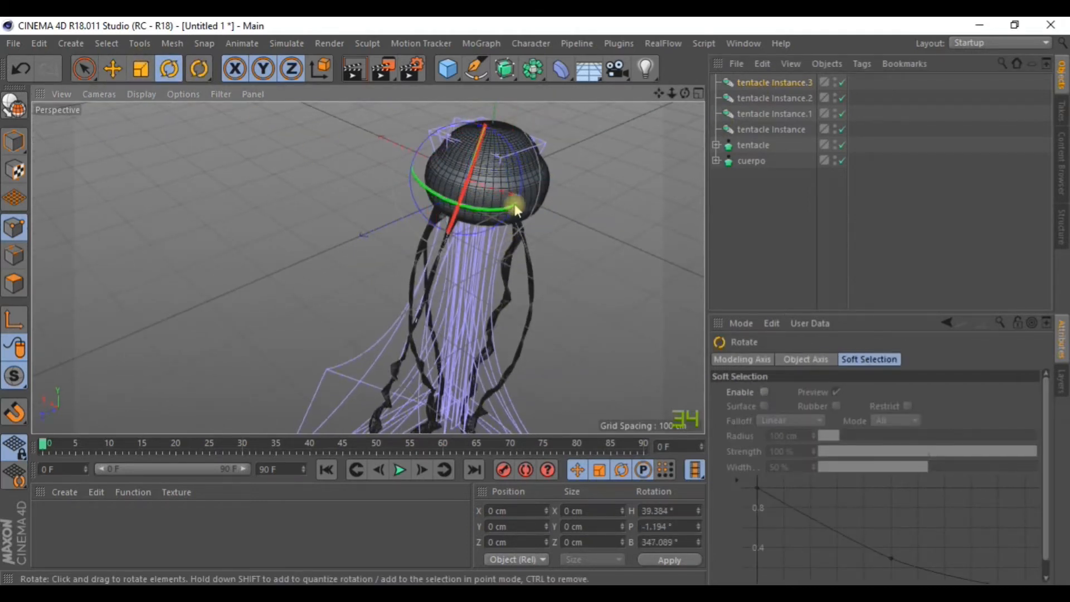
pyautogui.moveTo(472, 209); pyautogui.dragTo(518, 201)
pyautogui.keyDown('alt'); pyautogui.moveTo(580, 252); pyautogui.dragTo(293, 158); pyautogui.keyUp('alt')
pyautogui.click(111, 70)
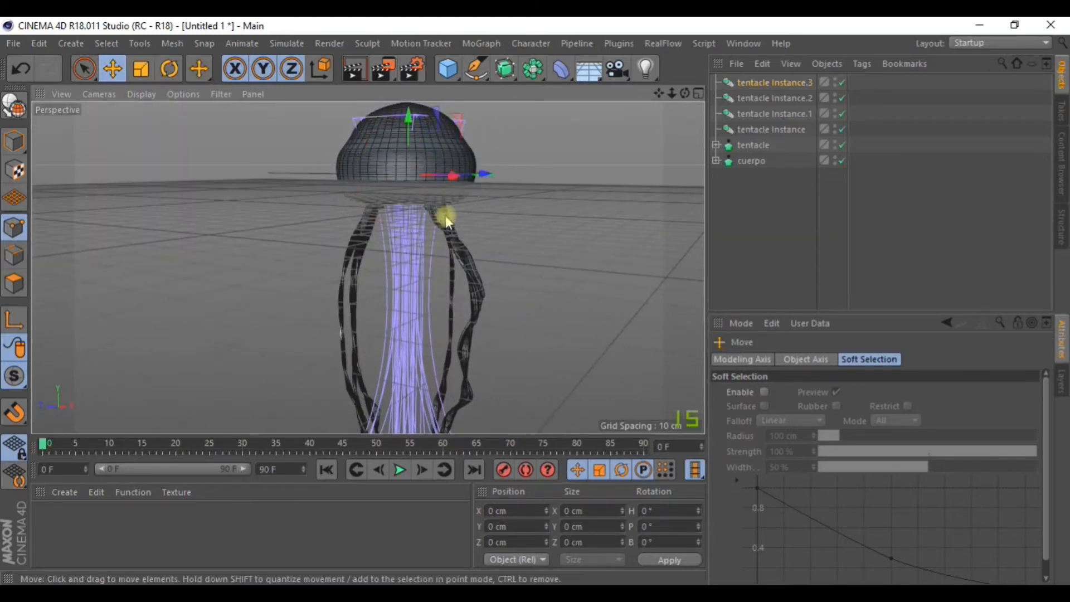
pyautogui.moveTo(485, 172); pyautogui.dragTo(469, 174)
pyautogui.keyDown('alt'); pyautogui.moveTo(407, 252); pyautogui.dragTo(366, 253); pyautogui.keyUp('alt')
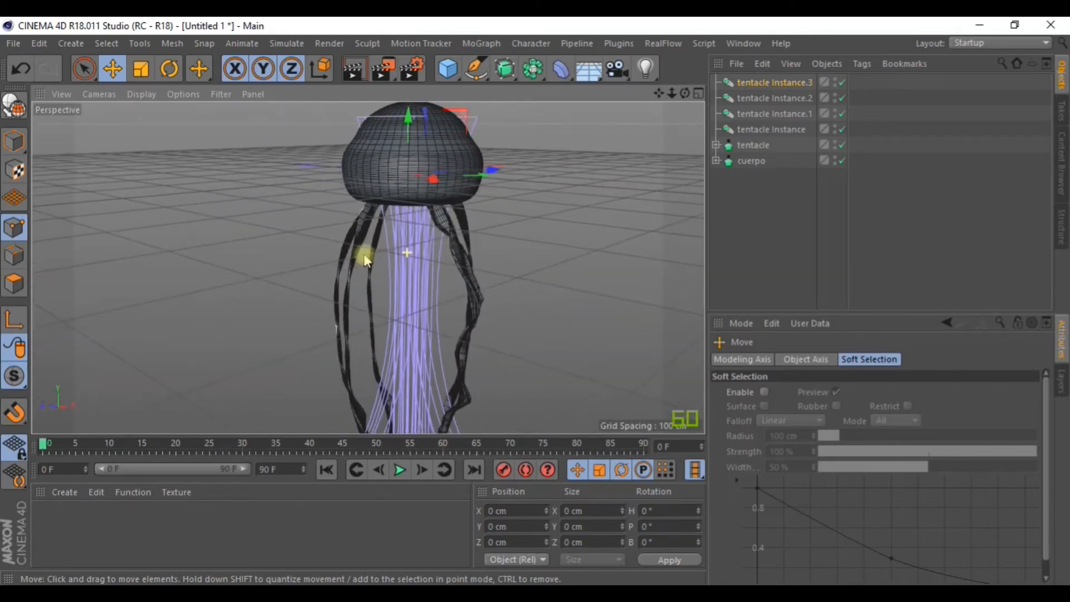
# Duplicate tentacle Instance.3 into Instance.4 and tilt it to a new angle.
pyautogui.click(775, 85)
pyautogui.hotkey('ctrl', 'c')
pyautogui.hotkey('ctrl', 'v')
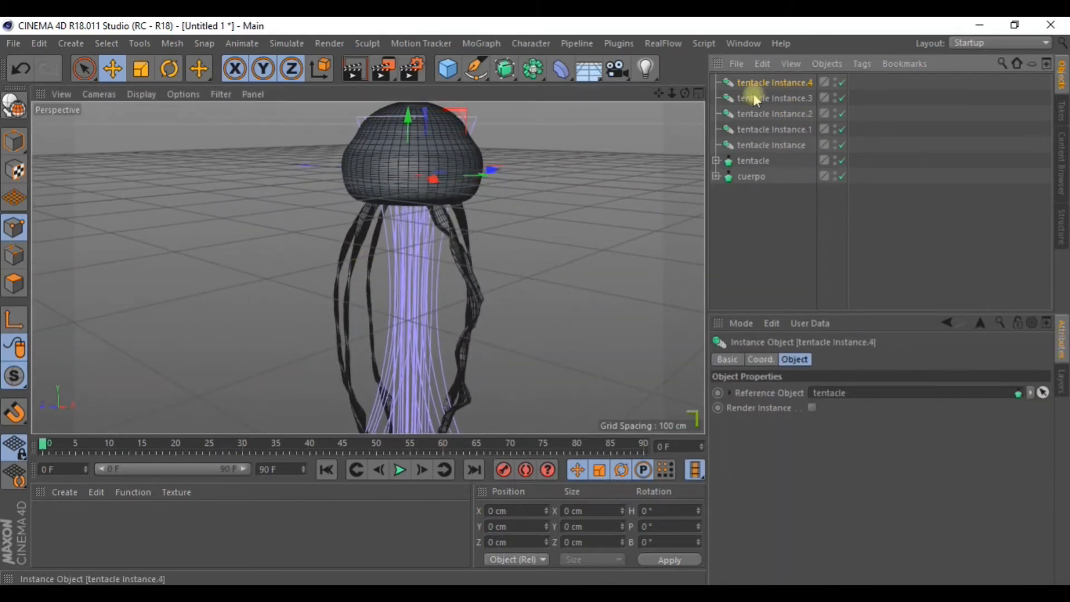
pyautogui.click(170, 69)
pyautogui.moveTo(368, 174); pyautogui.dragTo(529, 182)
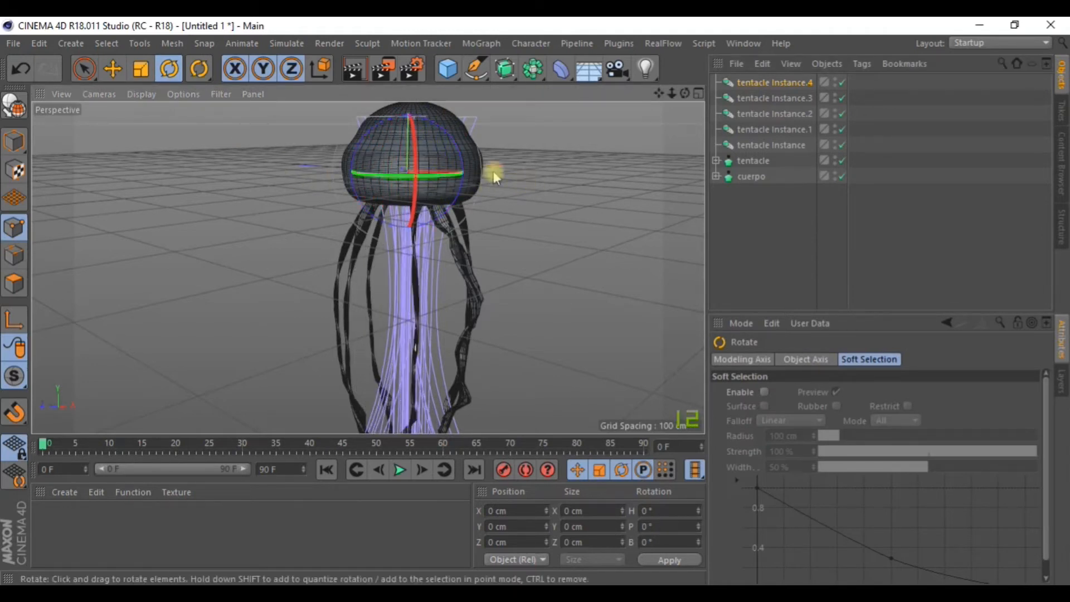
pyautogui.click(116, 68)
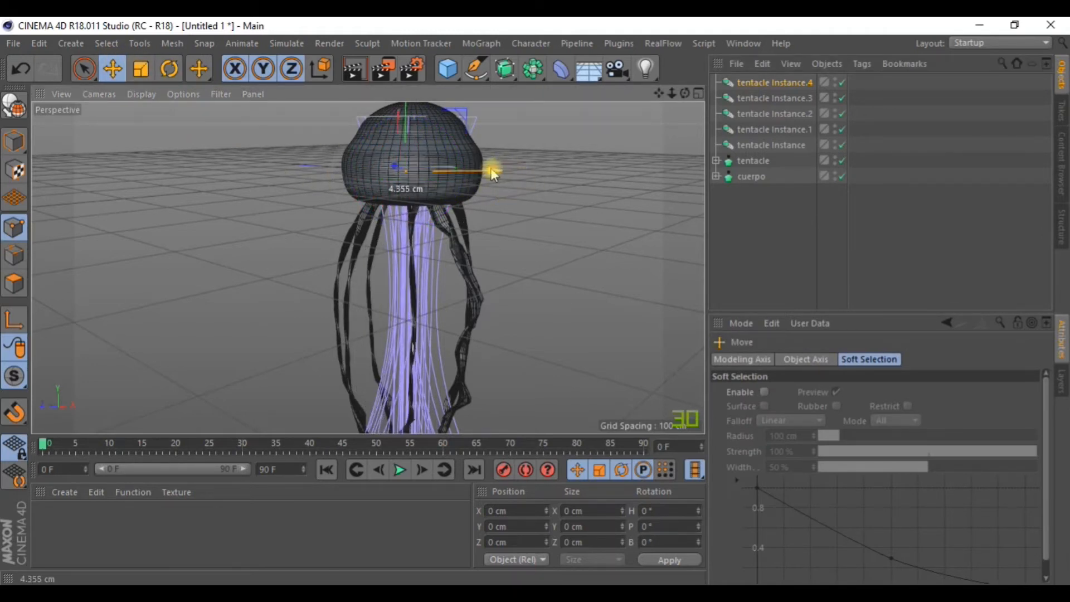
pyautogui.keyDown('alt'); pyautogui.moveTo(485, 168); pyautogui.dragTo(477, 238); pyautogui.keyUp('alt')
# Paste tentacle Instance.5, tilt it and nudge it slightly upward.
pyautogui.hotkey('ctrl', 'v')
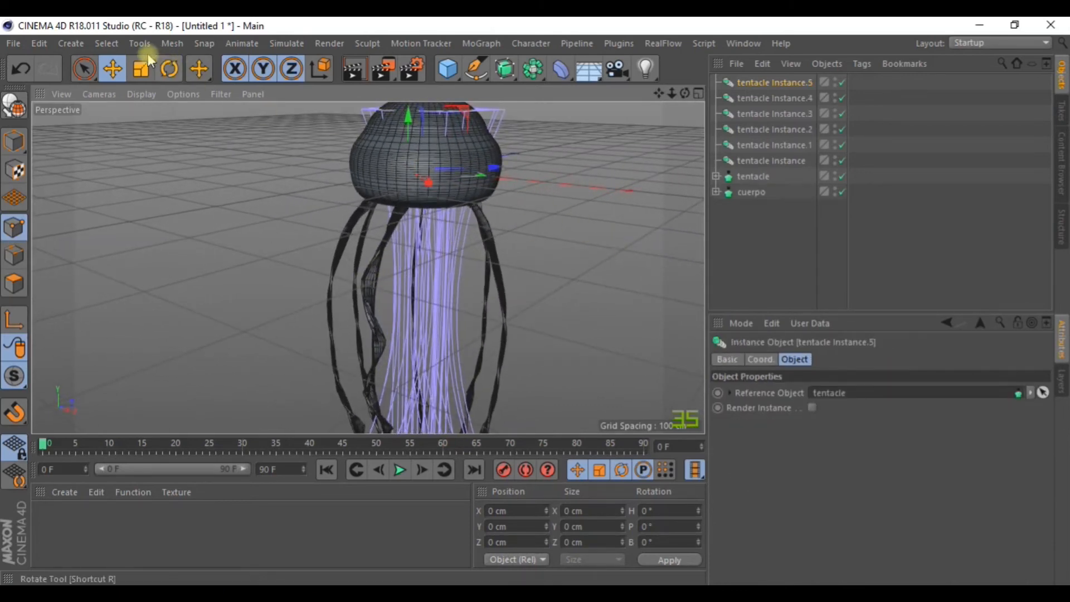
pyautogui.press('r')
pyautogui.moveTo(394, 188); pyautogui.dragTo(604, 169)
pyautogui.keyDown('alt'); pyautogui.moveTo(367, 268); pyautogui.dragTo(332, 197); pyautogui.keyUp('alt')
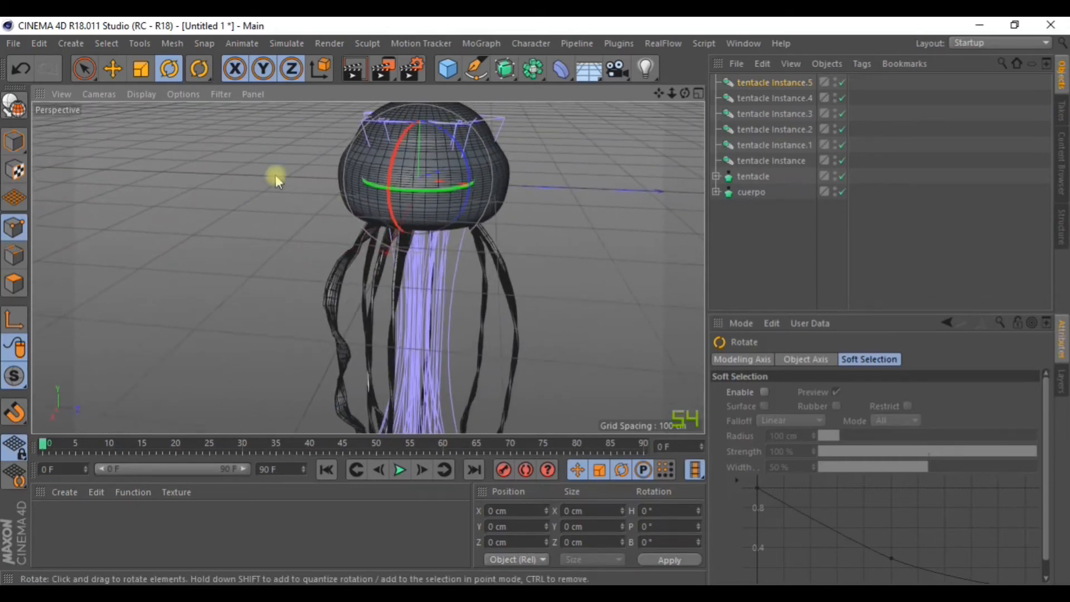
pyautogui.click(112, 68)
pyautogui.keyDown('alt'); pyautogui.moveTo(425, 239); pyautogui.dragTo(519, 174); pyautogui.keyUp('alt')
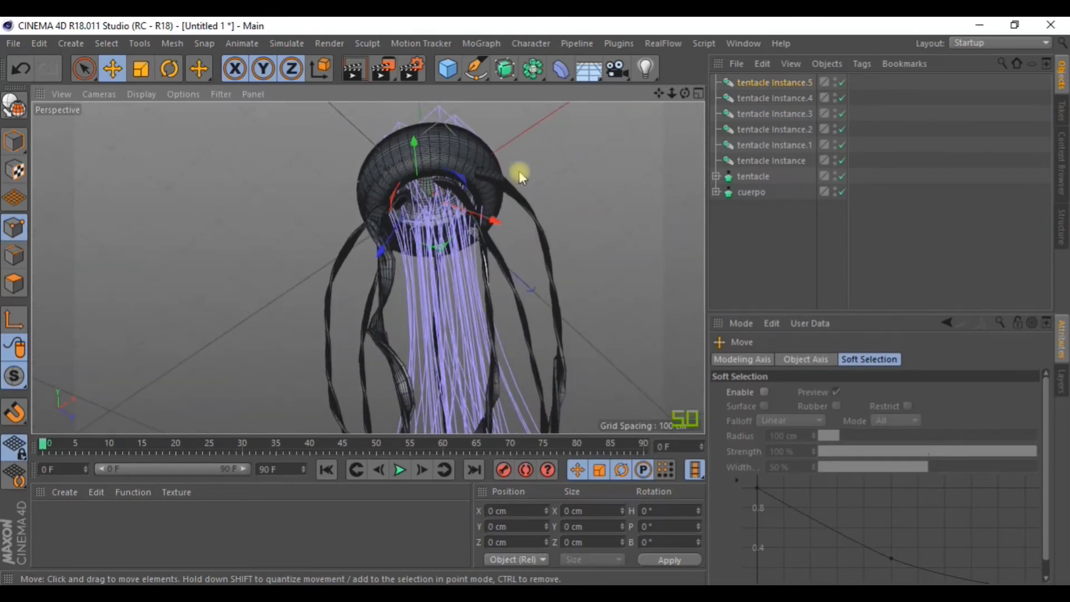
pyautogui.moveTo(381, 255); pyautogui.dragTo(385, 245)
pyautogui.keyDown('alt'); pyautogui.moveTo(473, 205); pyautogui.dragTo(428, 330); pyautogui.keyUp('alt')
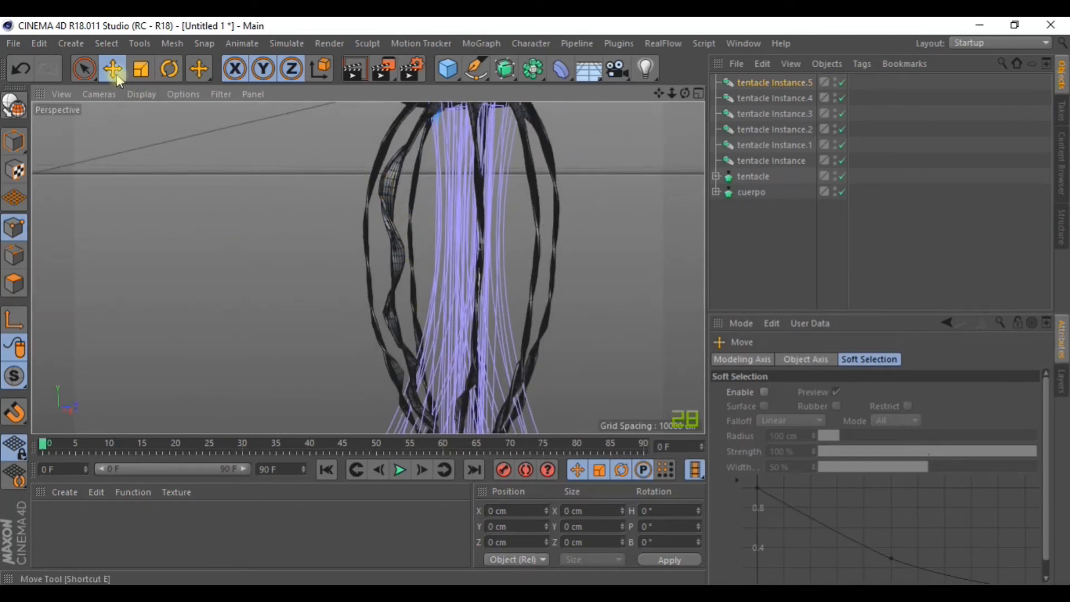
# Move the original tentacle to Z -9.93 cm.
pyautogui.click(397, 179)
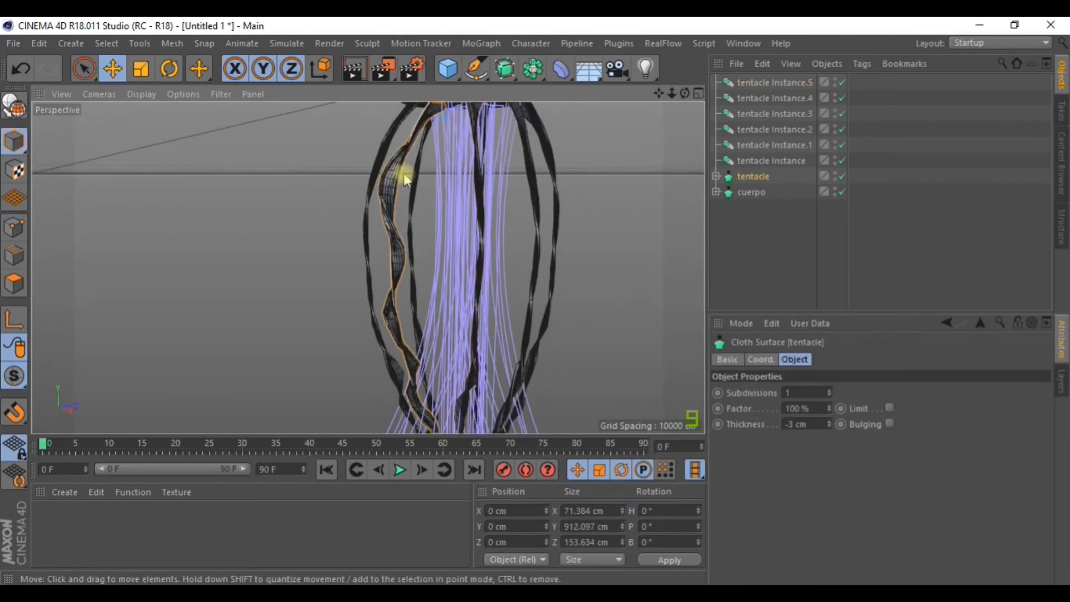
pyautogui.moveTo(660, 93); pyautogui.dragTo(650, 178)
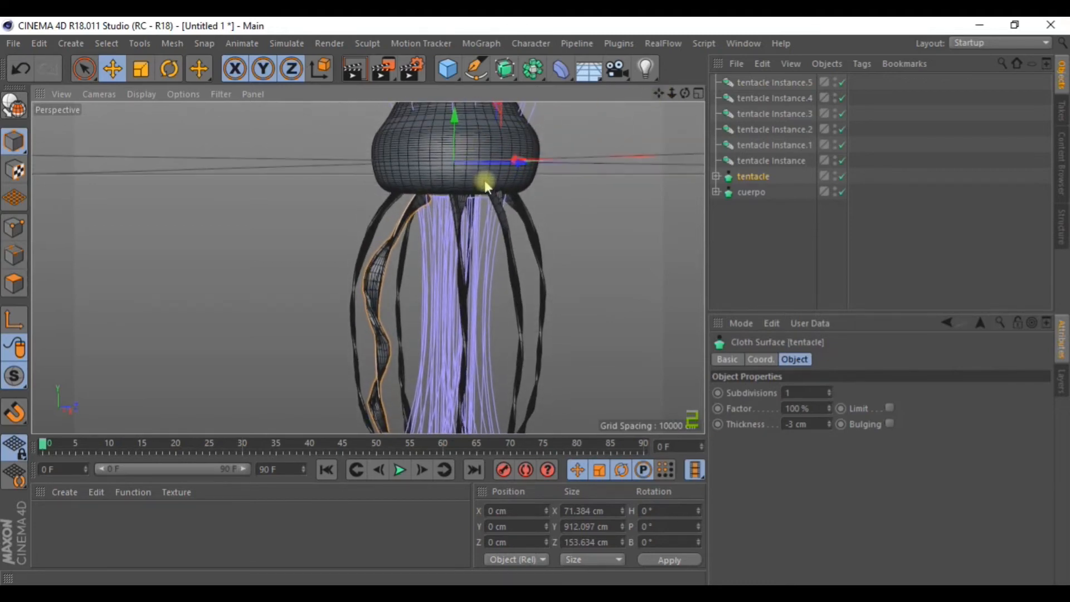
pyautogui.keyDown('alt'); pyautogui.moveTo(495, 201); pyautogui.dragTo(486, 229); pyautogui.keyUp('alt')
pyautogui.moveTo(530, 141); pyautogui.dragTo(370, 213)
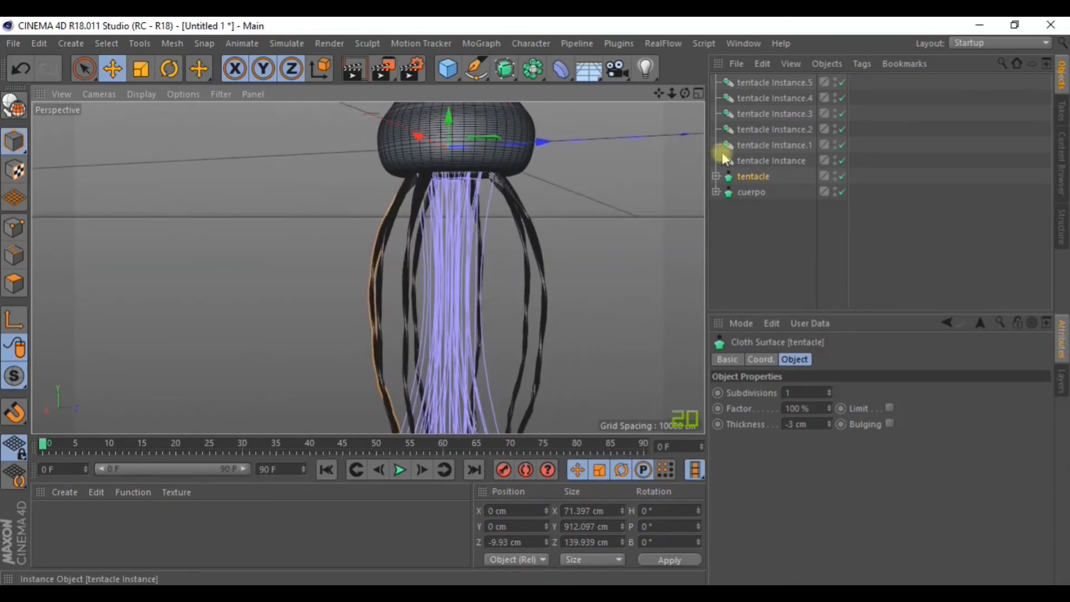
# Copy Instance.5 into tentacle Instance.6, rotate it and place it around the bell.
pyautogui.click(771, 84)
pyautogui.hotkey('ctrl', 'c')
pyautogui.hotkey('ctrl', 'v')
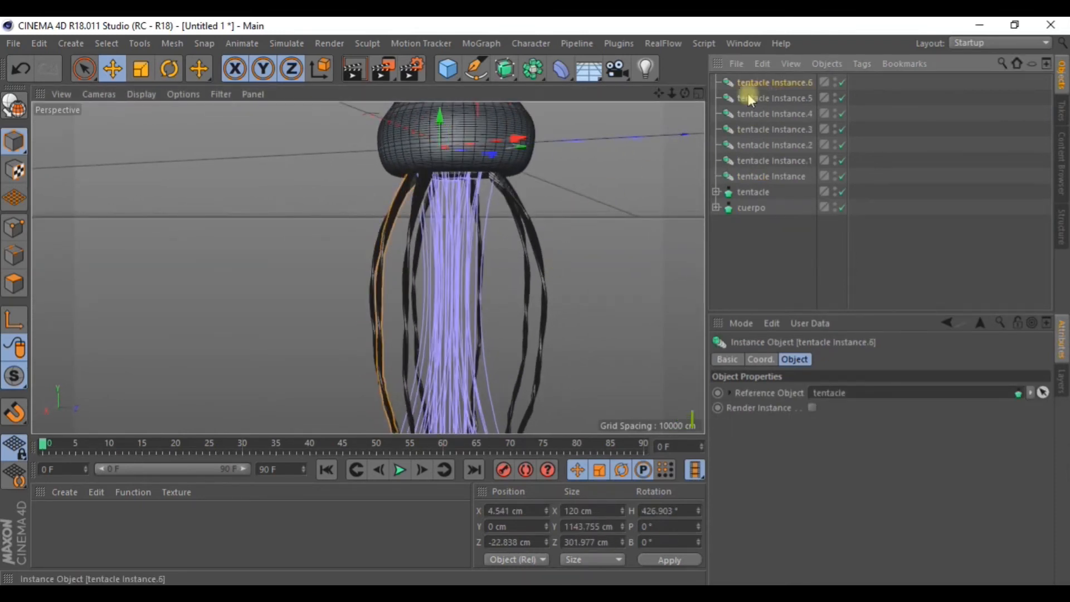
pyautogui.click(170, 68)
pyautogui.keyDown('alt'); pyautogui.moveTo(454, 239); pyautogui.dragTo(477, 296); pyautogui.keyUp('alt')
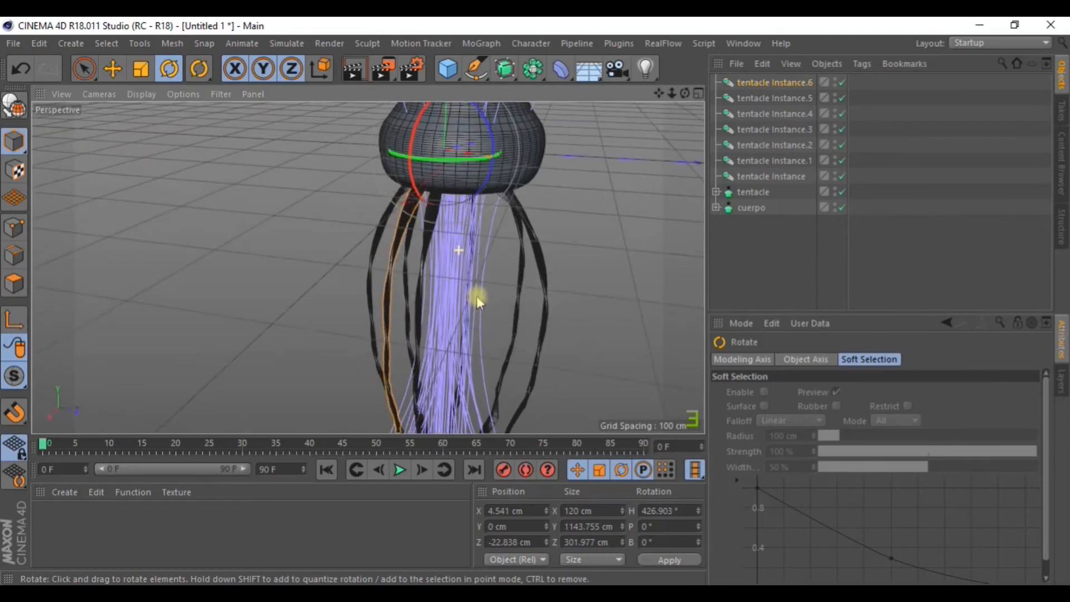
pyautogui.moveTo(442, 167); pyautogui.dragTo(490, 128)
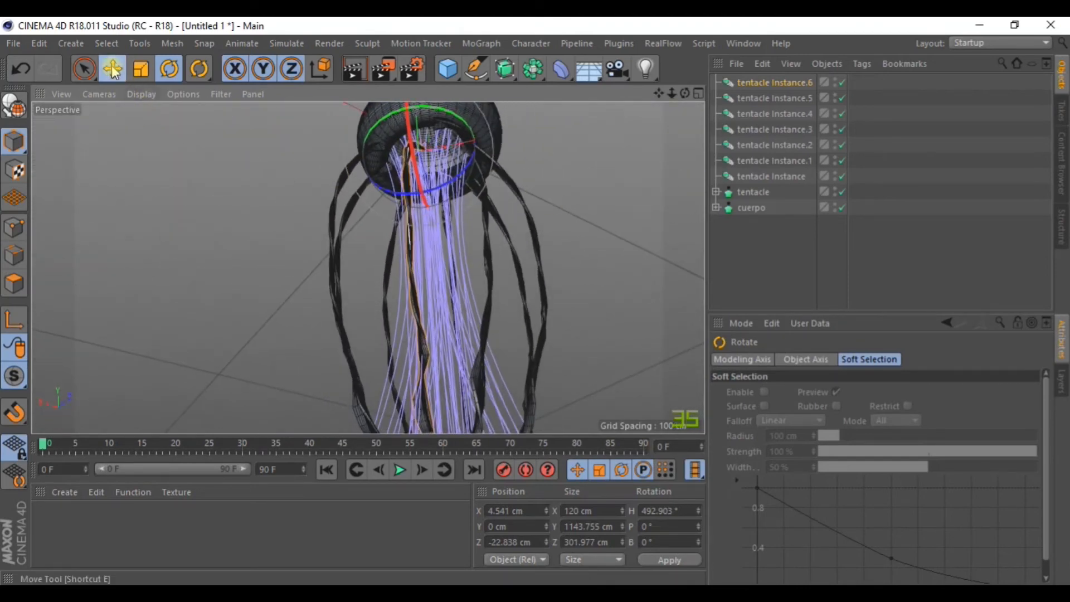
pyautogui.press('e')
pyautogui.keyDown('alt'); pyautogui.moveTo(454, 179); pyautogui.dragTo(391, 189); pyautogui.keyUp('alt')
pyautogui.moveTo(456, 214); pyautogui.dragTo(480, 140)
pyautogui.keyDown('alt'); pyautogui.moveTo(530, 243); pyautogui.dragTo(417, 308); pyautogui.keyUp('alt')
# Shift tentacle Instance.2 sideways toward the centre and deselect everything.
pyautogui.click(379, 190)
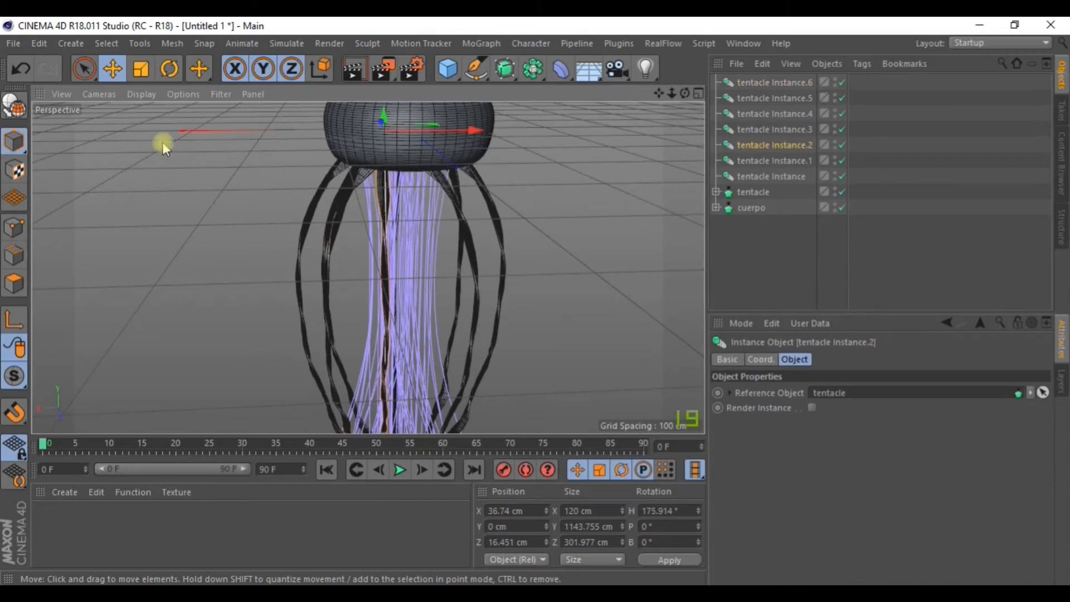
pyautogui.moveTo(475, 134); pyautogui.dragTo(489, 132)
pyautogui.keyDown('alt'); pyautogui.moveTo(502, 212); pyautogui.dragTo(303, 289); pyautogui.keyUp('alt')
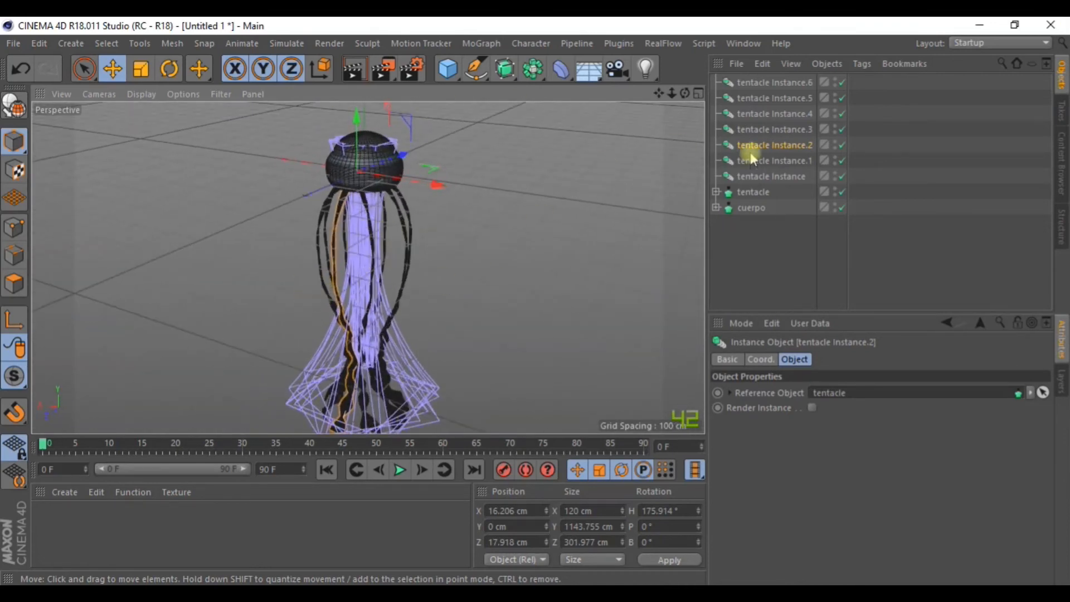
pyautogui.click(788, 263)
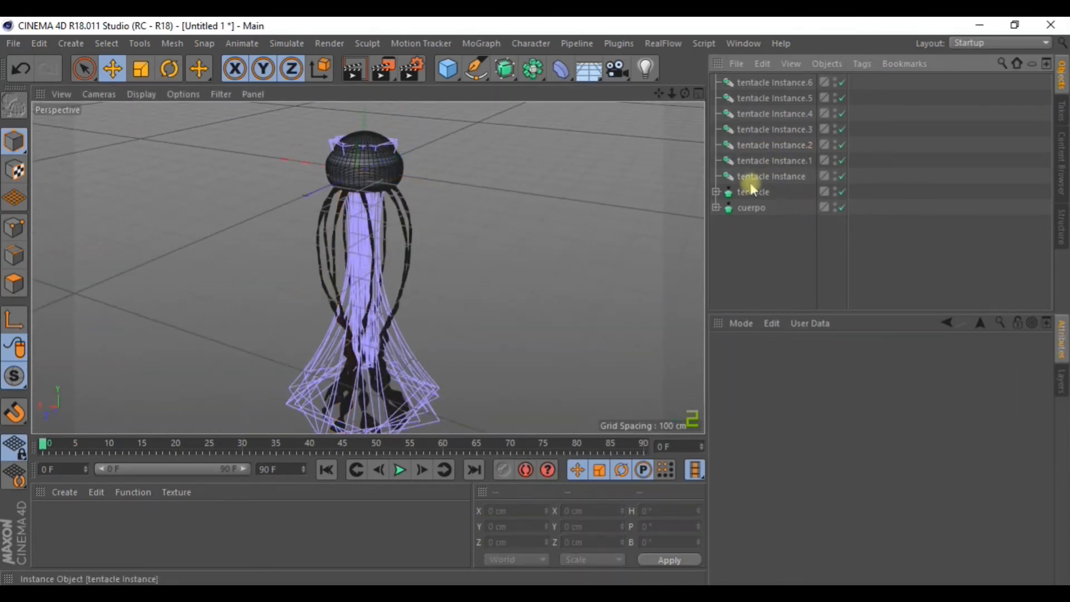
# Add a Circle spline and a Hair object growing guides from it.
pyautogui.click(472, 75)
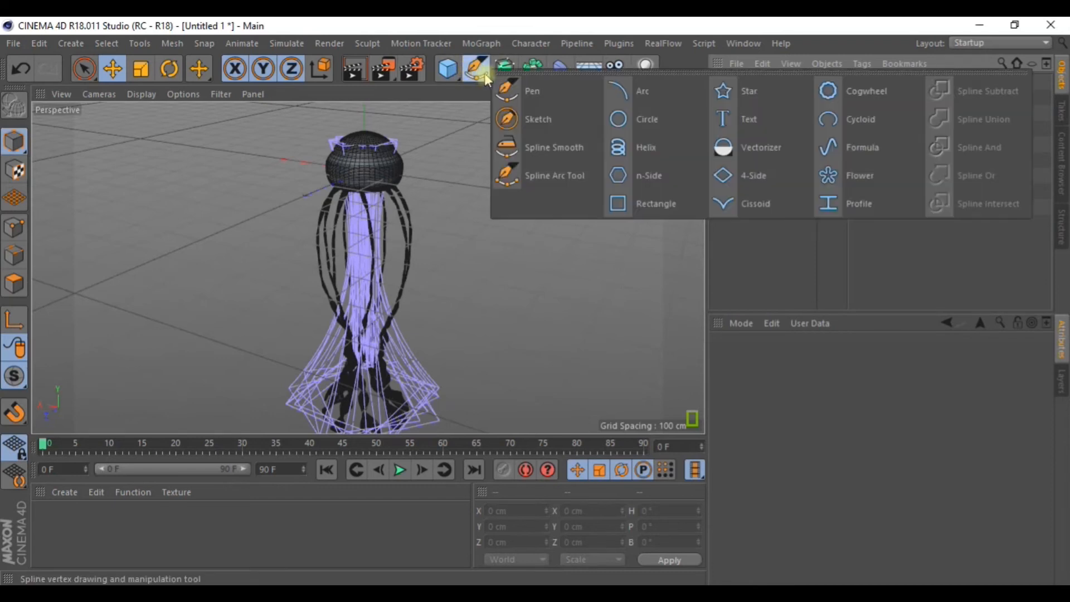
pyautogui.click(645, 120)
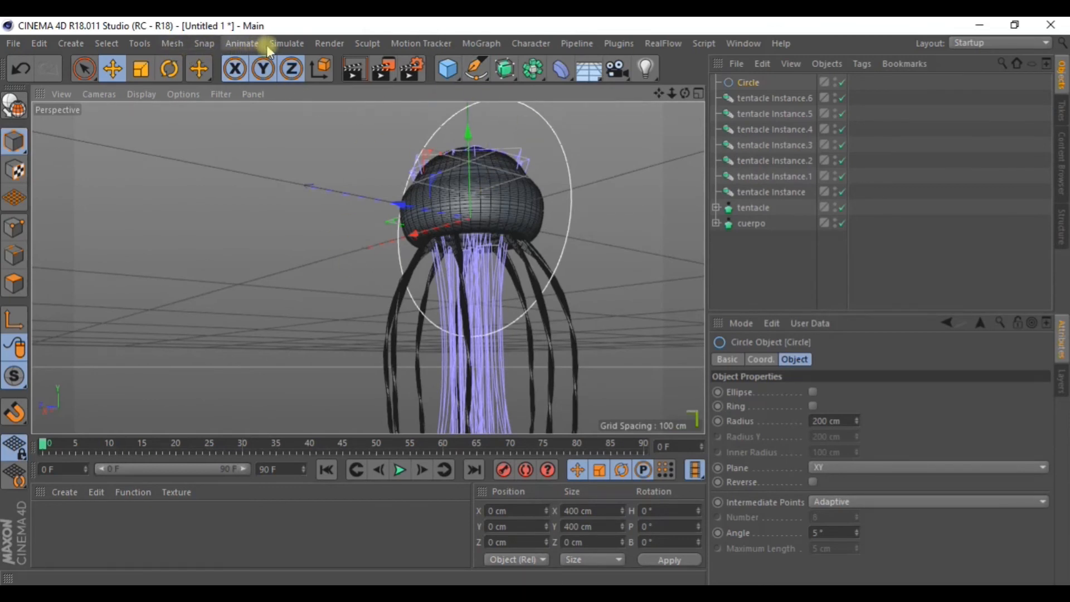
pyautogui.click(282, 44)
pyautogui.moveTo(304, 159)
pyautogui.moveTo(307, 139)
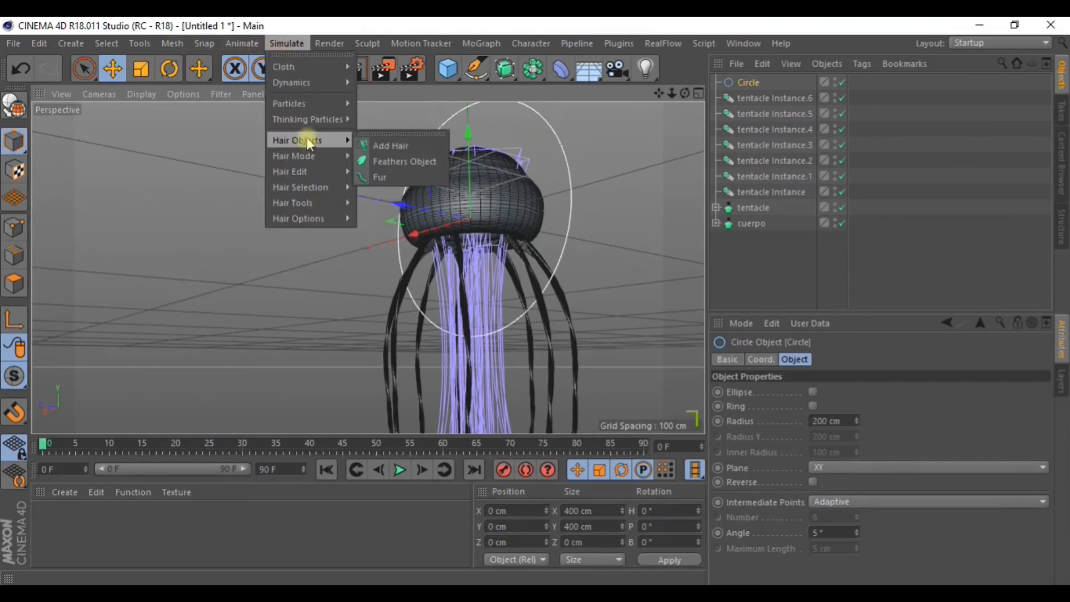
pyautogui.click(418, 147)
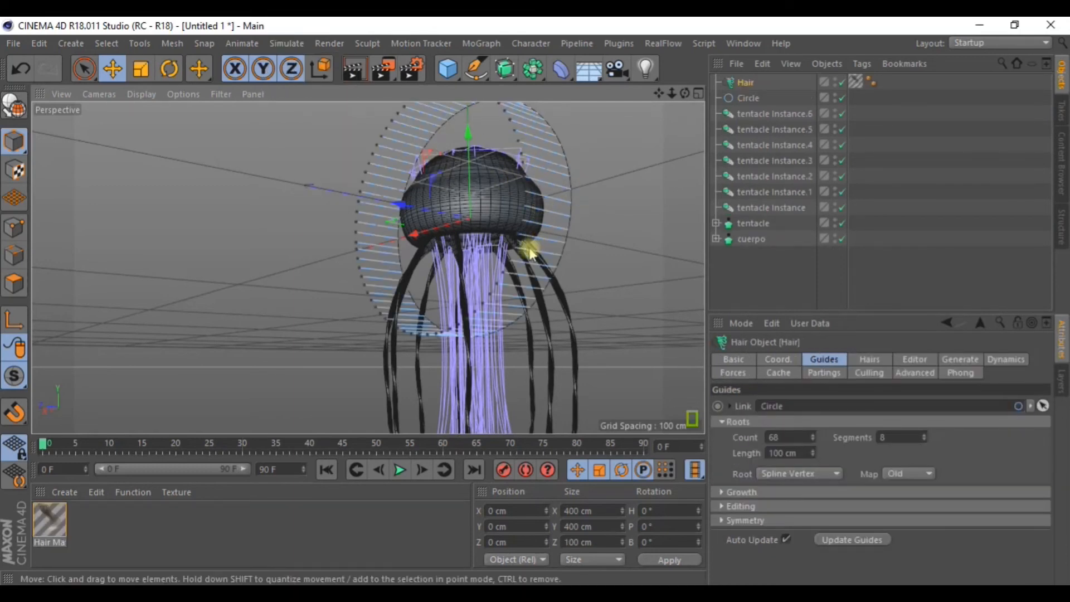
# Undo an accidental Hair rotation and pitch the Circle -90° to lie flat.
pyautogui.click(169, 69)
pyautogui.moveTo(429, 191); pyautogui.dragTo(435, 216)
pyautogui.hotkey('ctrl', 'z')
pyautogui.click(747, 98)
pyautogui.moveTo(440, 178); pyautogui.dragTo(419, 223)
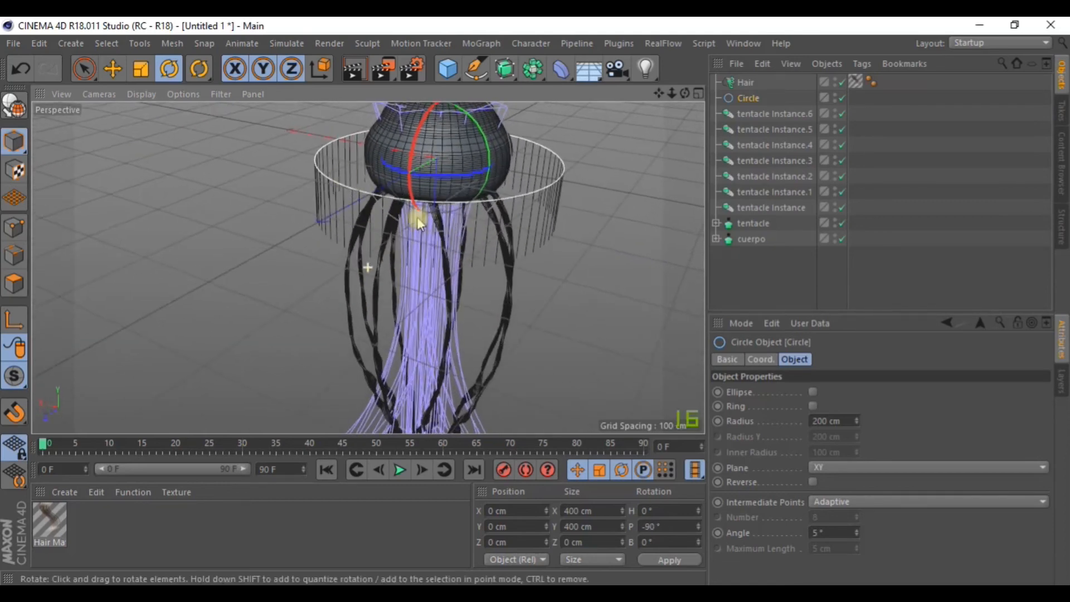
# Scale the guide Circle down to about 175 cm.
pyautogui.click(141, 68)
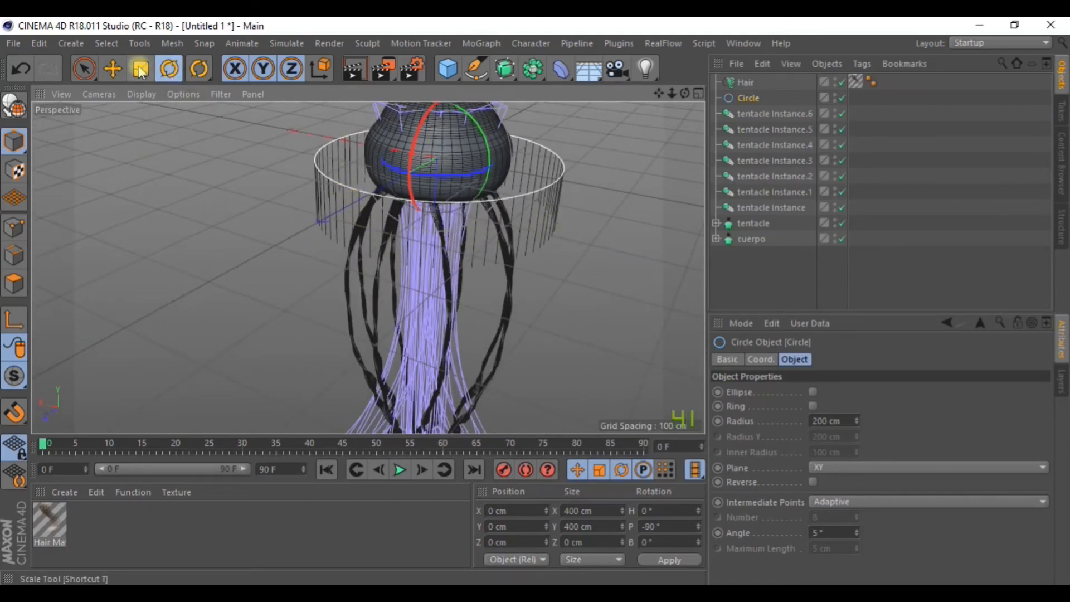
pyautogui.moveTo(206, 189); pyautogui.dragTo(38, 215)
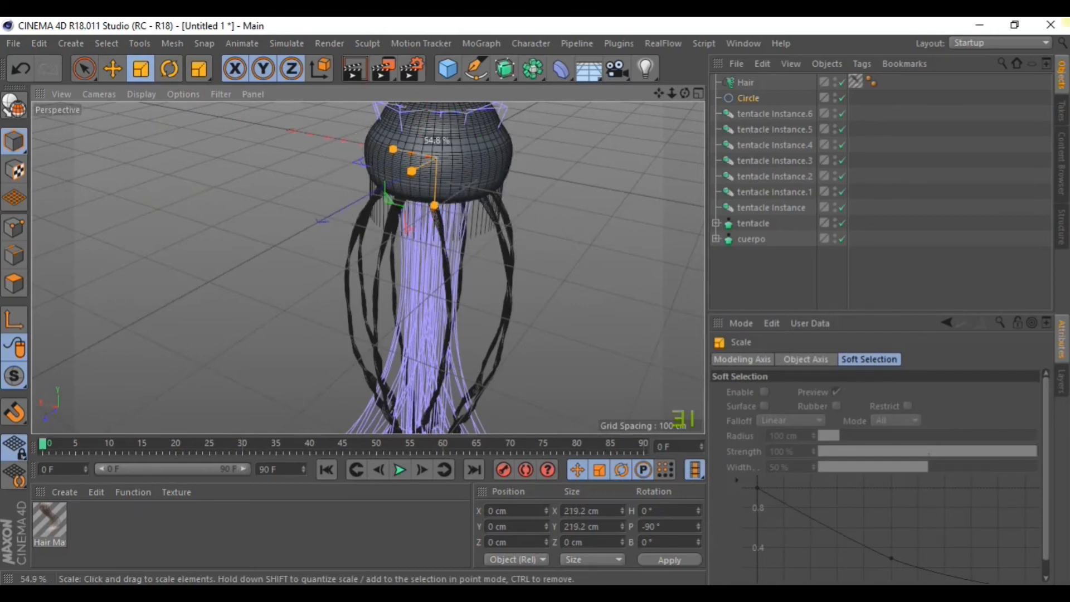
pyautogui.scroll(4, 496, 271)
pyautogui.keyDown('alt'); pyautogui.moveTo(433, 225); pyautogui.dragTo(375, 129); pyautogui.keyUp('alt')
pyautogui.keyDown('alt'); pyautogui.moveTo(397, 212); pyautogui.dragTo(183, 162); pyautogui.keyUp('alt')
pyautogui.moveTo(184, 117); pyautogui.dragTo(91, 149)
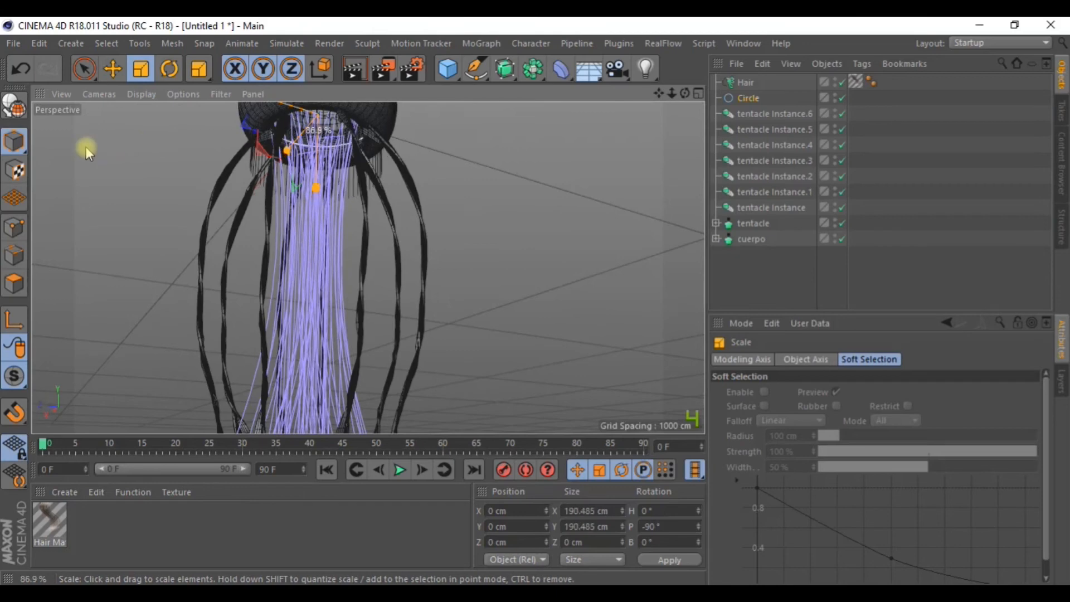
# Lower the Circle beneath the cap to about Y -47 cm, hiding tentacle Instance.6.
pyautogui.click(110, 67)
pyautogui.moveTo(659, 93); pyautogui.dragTo(691, 147)
pyautogui.scroll(2, 356, 164)
pyautogui.scroll(2, 344, 163)
pyautogui.moveTo(351, 271); pyautogui.dragTo(359, 316)
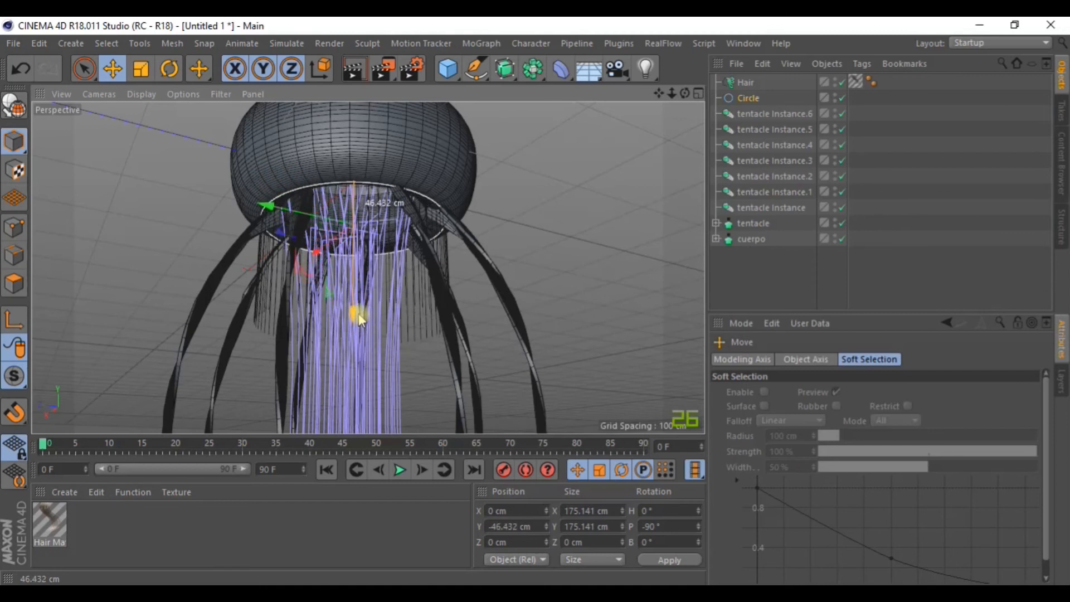
pyautogui.click(836, 112)
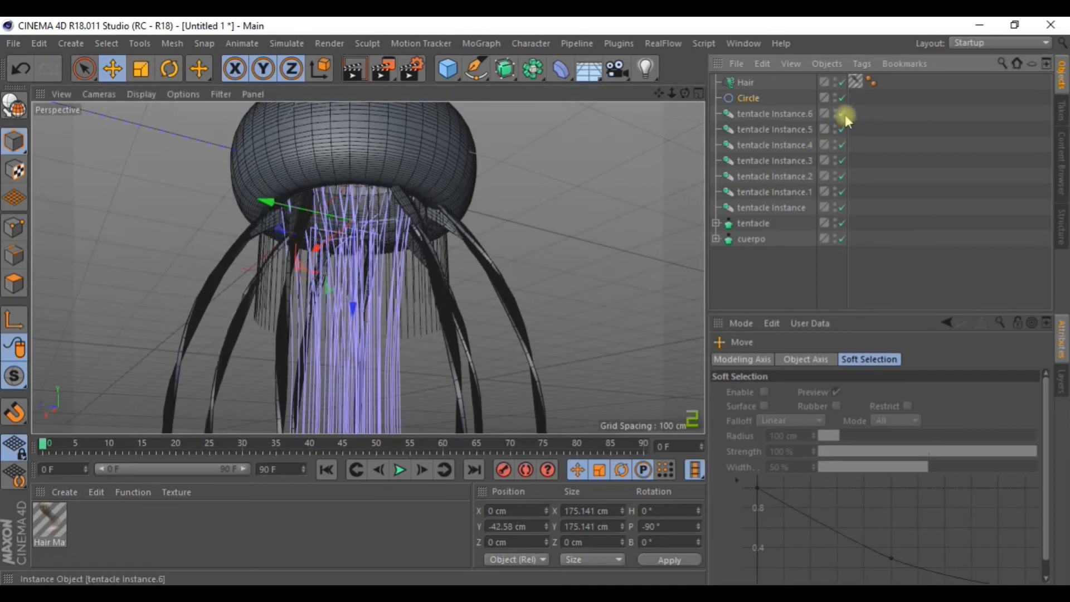
pyautogui.moveTo(351, 177)
pyautogui.keyDown('alt'); pyautogui.mouseDown()
pyautogui.moveTo(370, 232)
pyautogui.moveTo(353, 179)
pyautogui.mouseUp(); pyautogui.keyUp('alt')
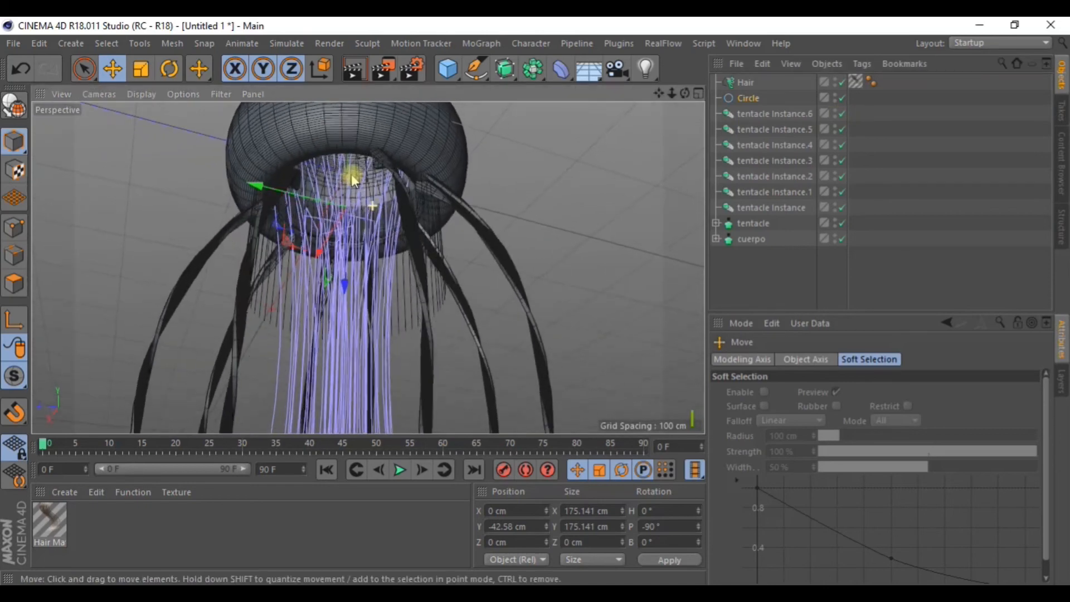
pyautogui.click(748, 97)
pyautogui.moveTo(346, 289)
pyautogui.mouseDown()
pyautogui.moveTo(350, 304)
pyautogui.moveTo(356, 292)
pyautogui.mouseUp()
# Shrink the Circle further to about 157 cm.
pyautogui.press('t')
pyautogui.moveTo(156, 151); pyautogui.dragTo(87, 159)
pyautogui.moveTo(188, 160); pyautogui.dragTo(222, 257)
pyautogui.keyDown('alt'); pyautogui.moveTo(155, 222); pyautogui.dragTo(208, 259); pyautogui.keyUp('alt')
pyautogui.scroll(-3, 412, 300)
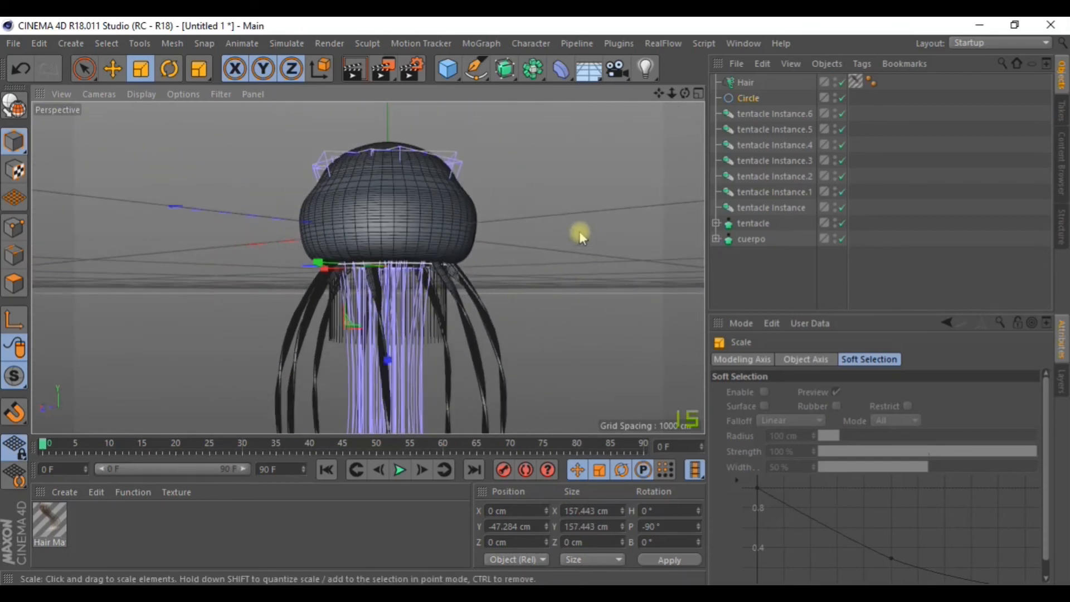
# Raise the Hair object's guide Length to 1050 cm and show its Generate settings.
pyautogui.click(745, 82)
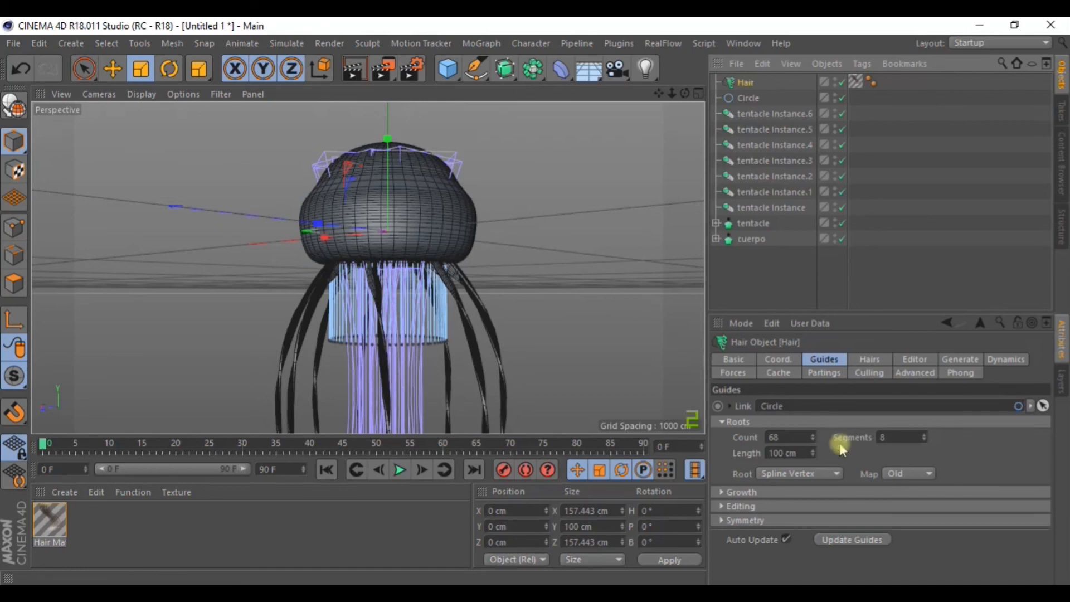
pyautogui.scroll(-2, 561, 275)
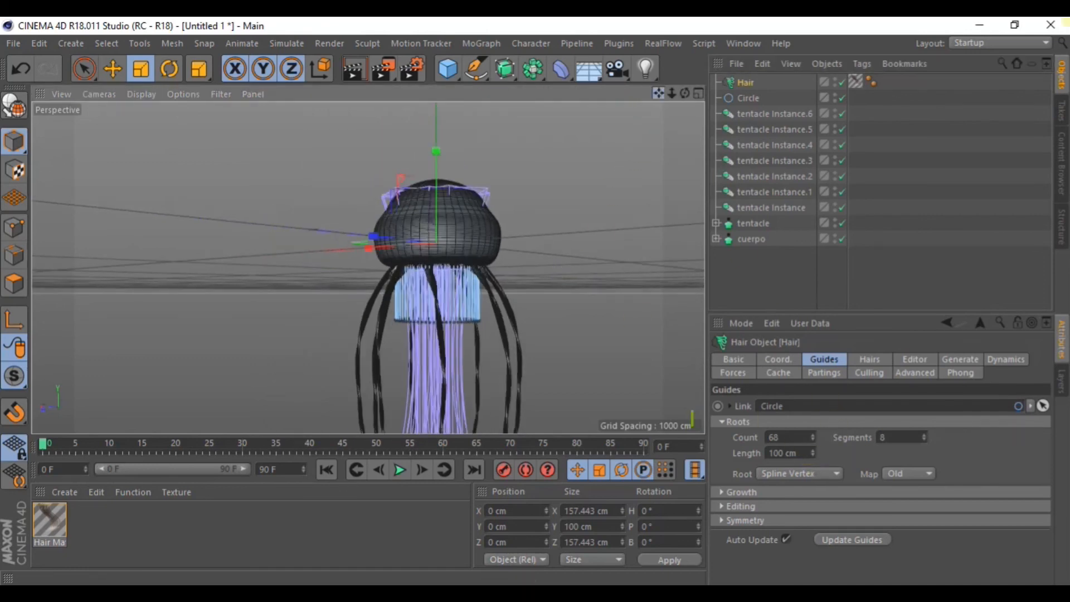
pyautogui.moveTo(659, 94); pyautogui.dragTo(558, 6)
pyautogui.scroll(-4, 550, 226)
pyautogui.scroll(-2, 432, 250)
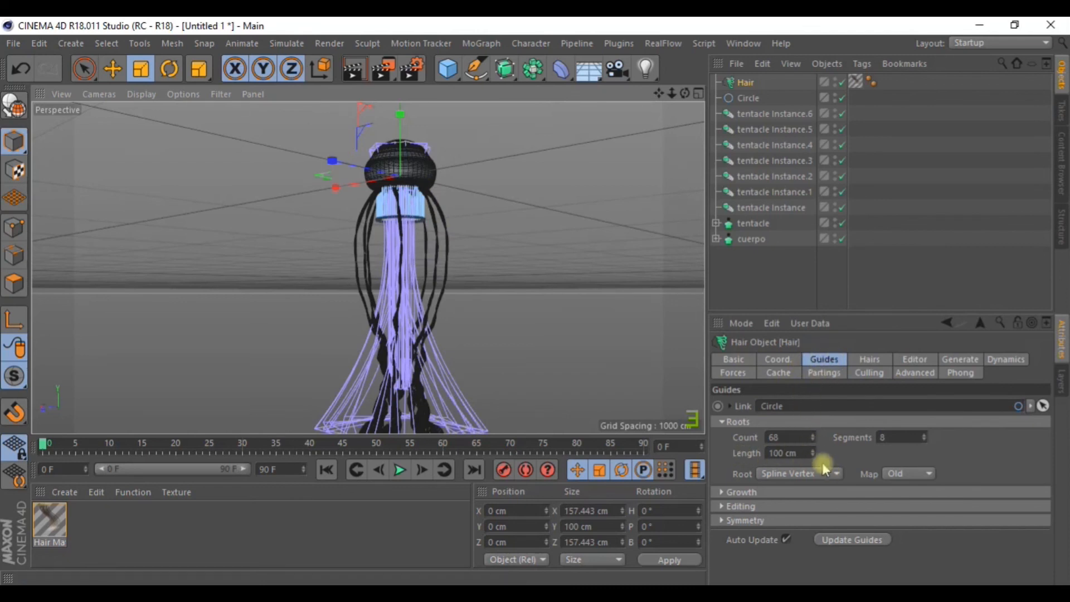
pyautogui.moveTo(813, 455); pyautogui.dragTo(812, 326)
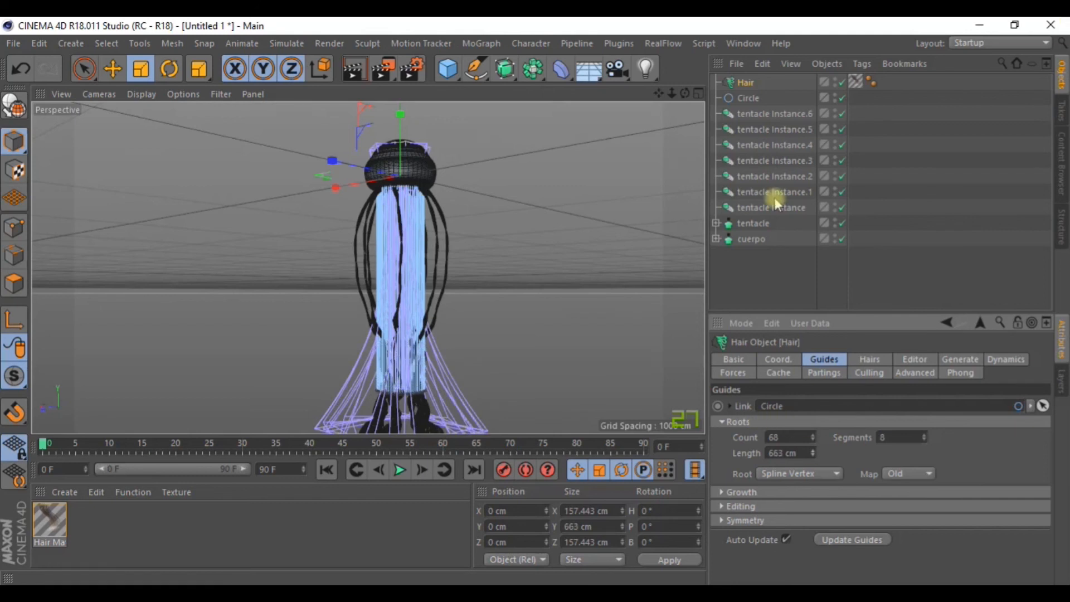
pyautogui.moveTo(659, 95); pyautogui.dragTo(584, 53)
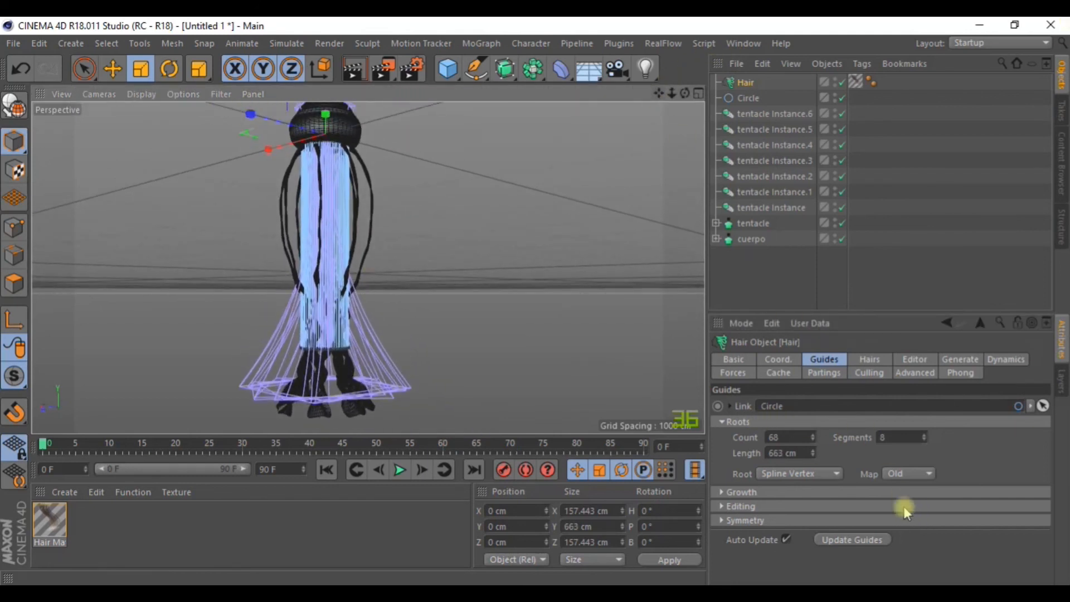
pyautogui.moveTo(815, 452); pyautogui.dragTo(815, 443)
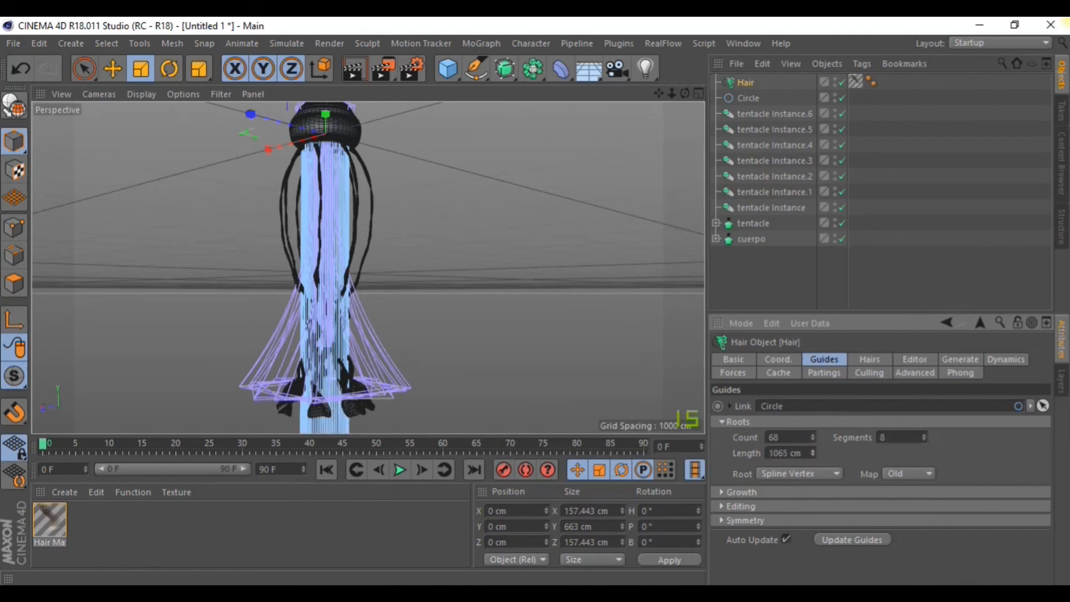
pyautogui.moveTo(790, 453); pyautogui.dragTo(733, 461)
pyautogui.keyDown('alt'); pyautogui.moveTo(640, 380); pyautogui.dragTo(601, 380, button='right'); pyautogui.keyUp('alt')
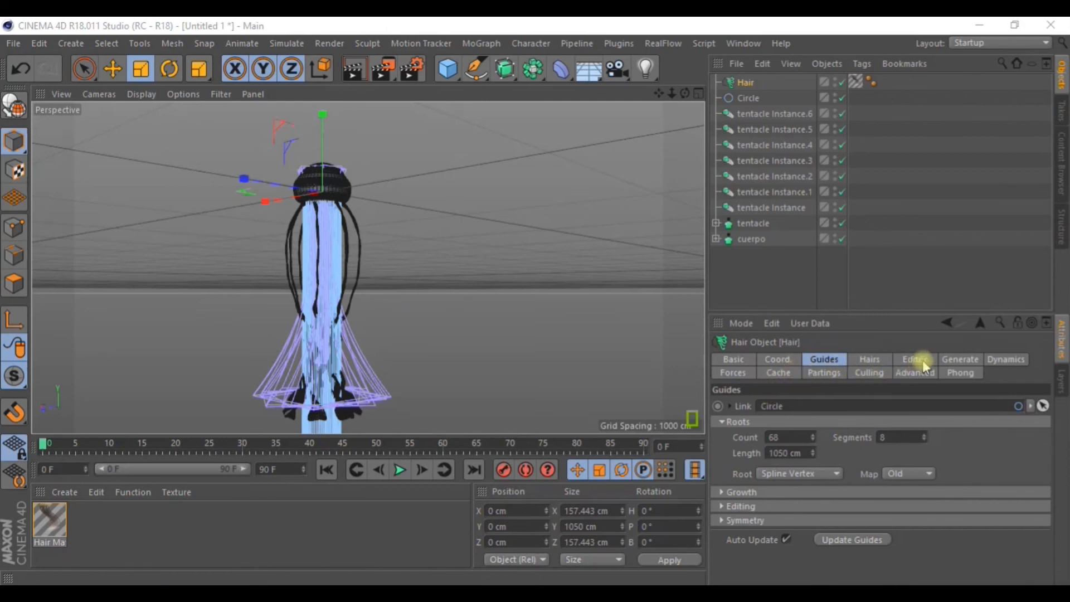
pyautogui.click(957, 359)
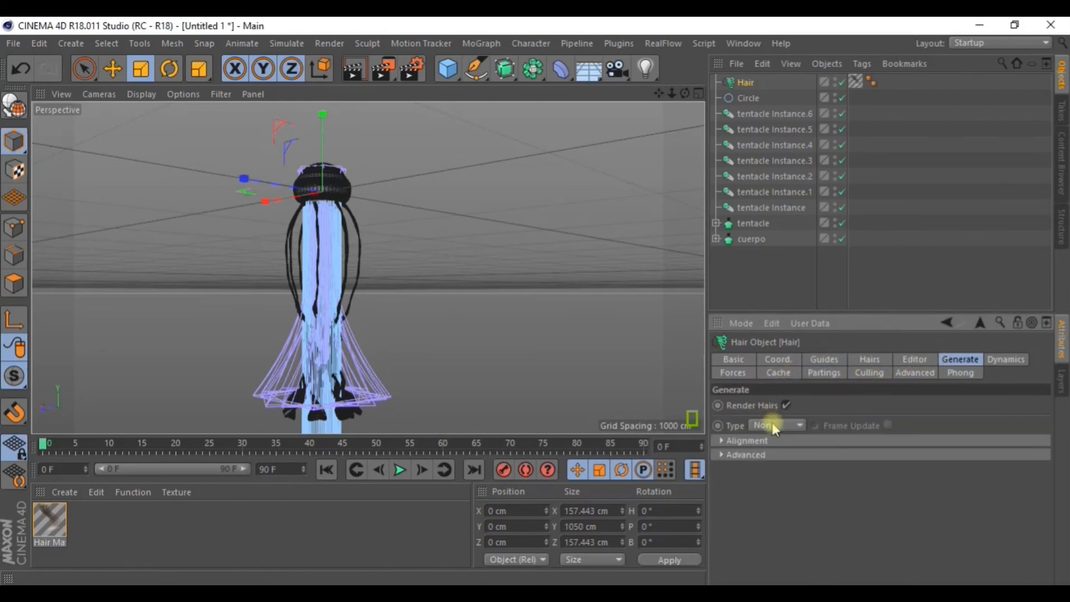
# Set the Hair's Generate Type to Instance and inspect the hanging strands.
pyautogui.click(771, 423)
pyautogui.click(771, 535)
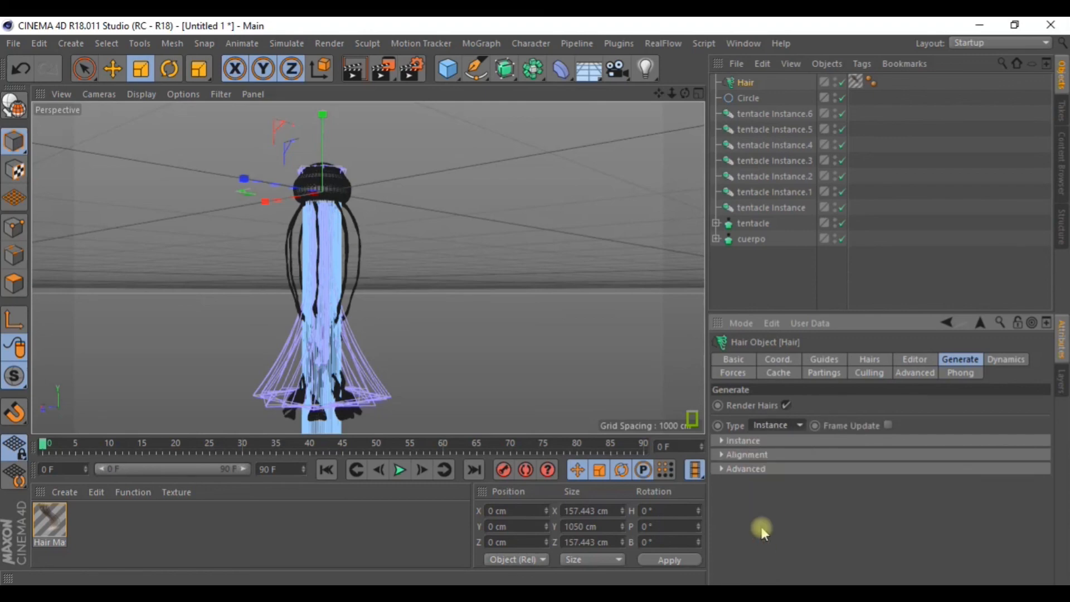
pyautogui.scroll(5, 410, 296)
pyautogui.scroll(-6, 411, 296)
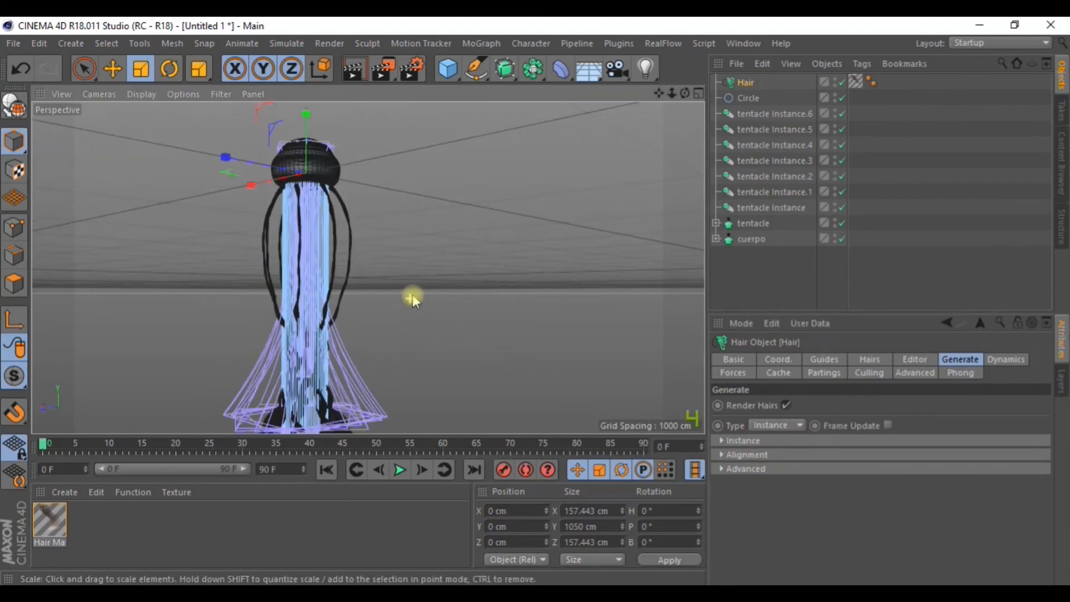
pyautogui.keyDown('alt'); pyautogui.moveTo(418, 281); pyautogui.dragTo(419, 324); pyautogui.keyUp('alt')
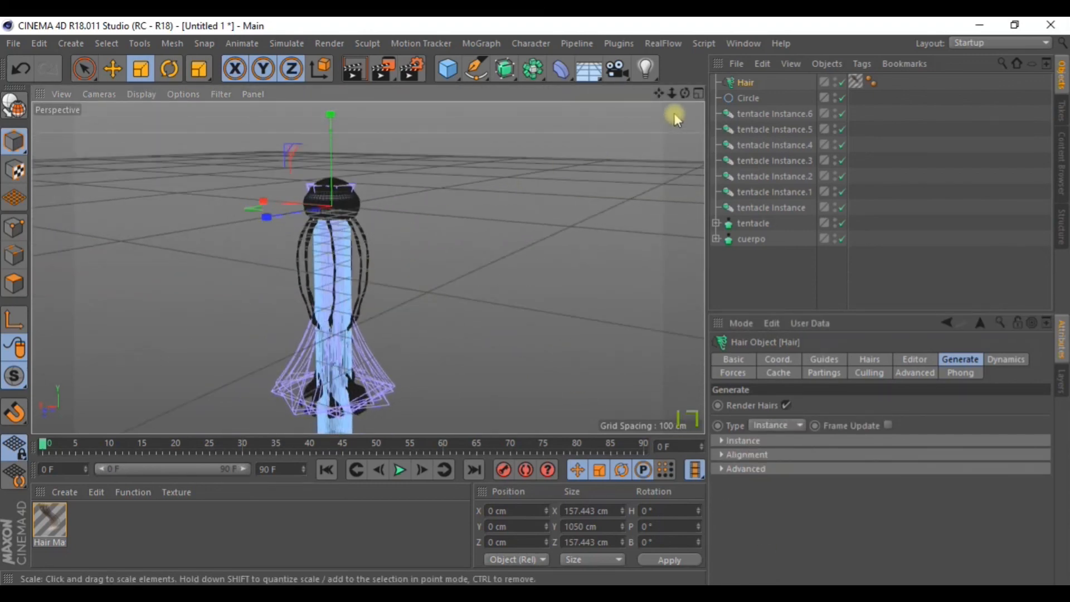
pyautogui.moveTo(659, 94); pyautogui.dragTo(547, 205)
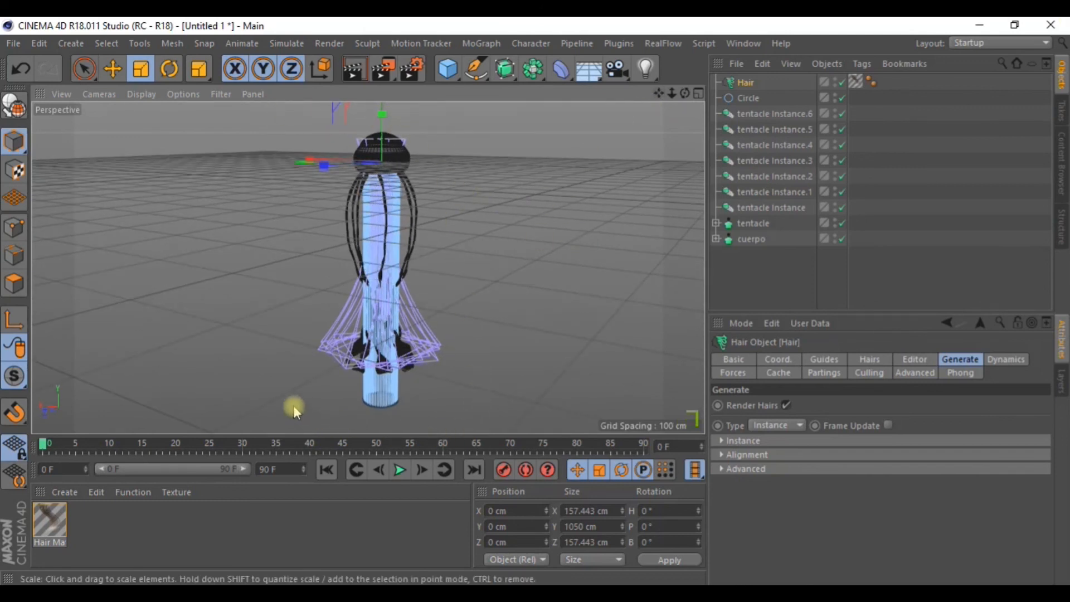
pyautogui.scroll(3, 395, 367)
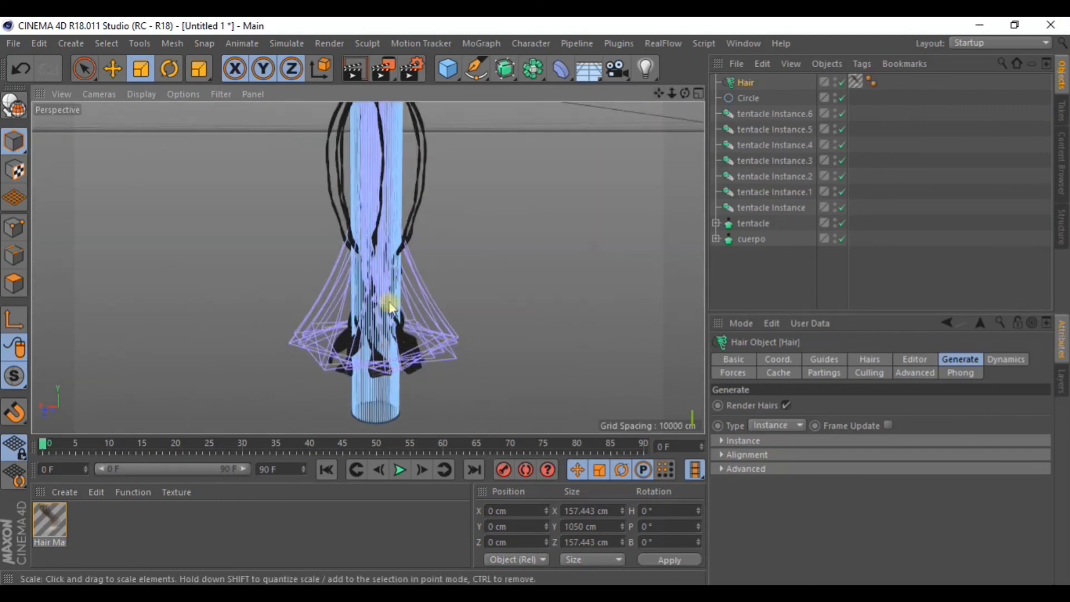
pyautogui.scroll(-2, 446, 222)
pyautogui.moveTo(659, 93); pyautogui.dragTo(638, 138)
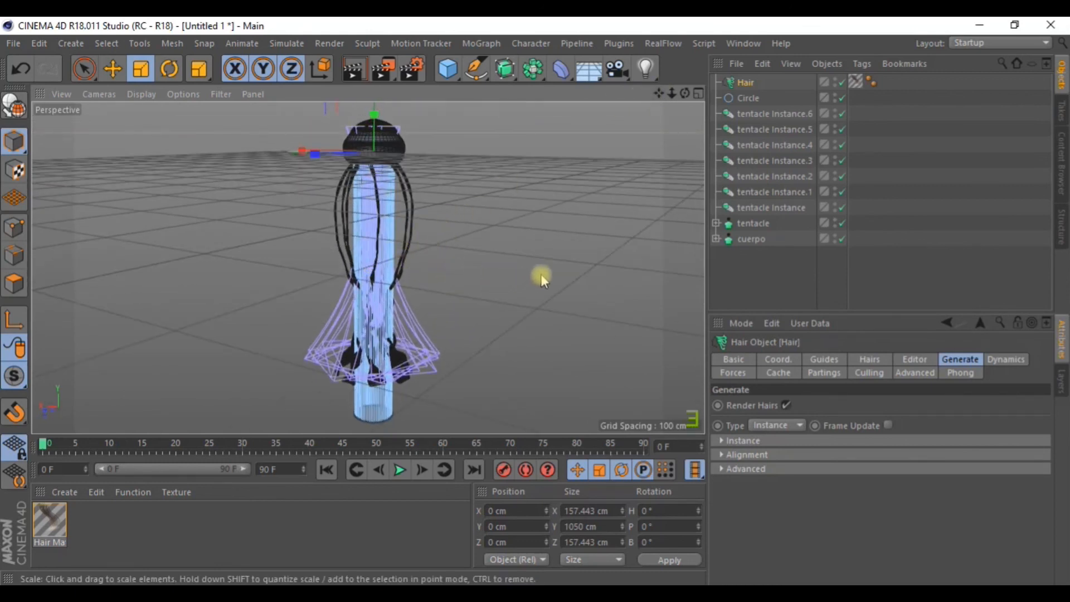